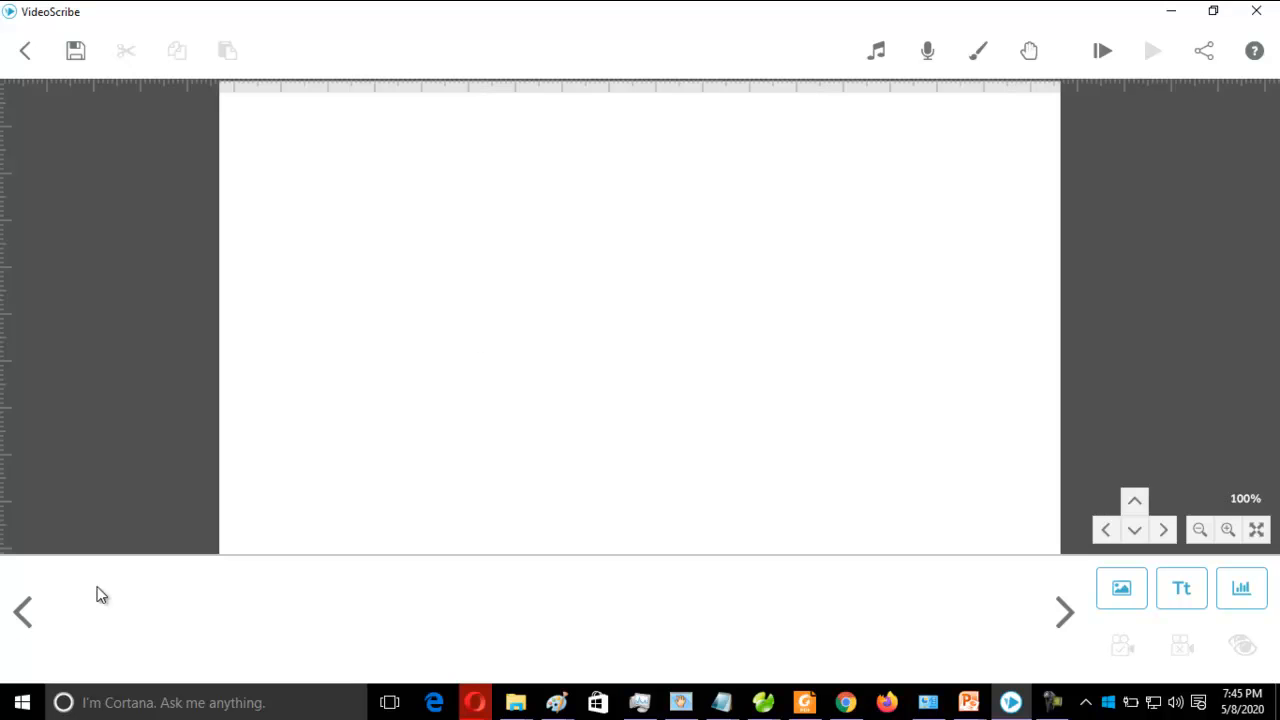
Open the METAMORFOSIS KUPU document from the METAMORFOSIS KUPU-KUPU folder in PELATIHAN SKPI, discard the recovered files and maximize the Word window
left_click(1172, 11)
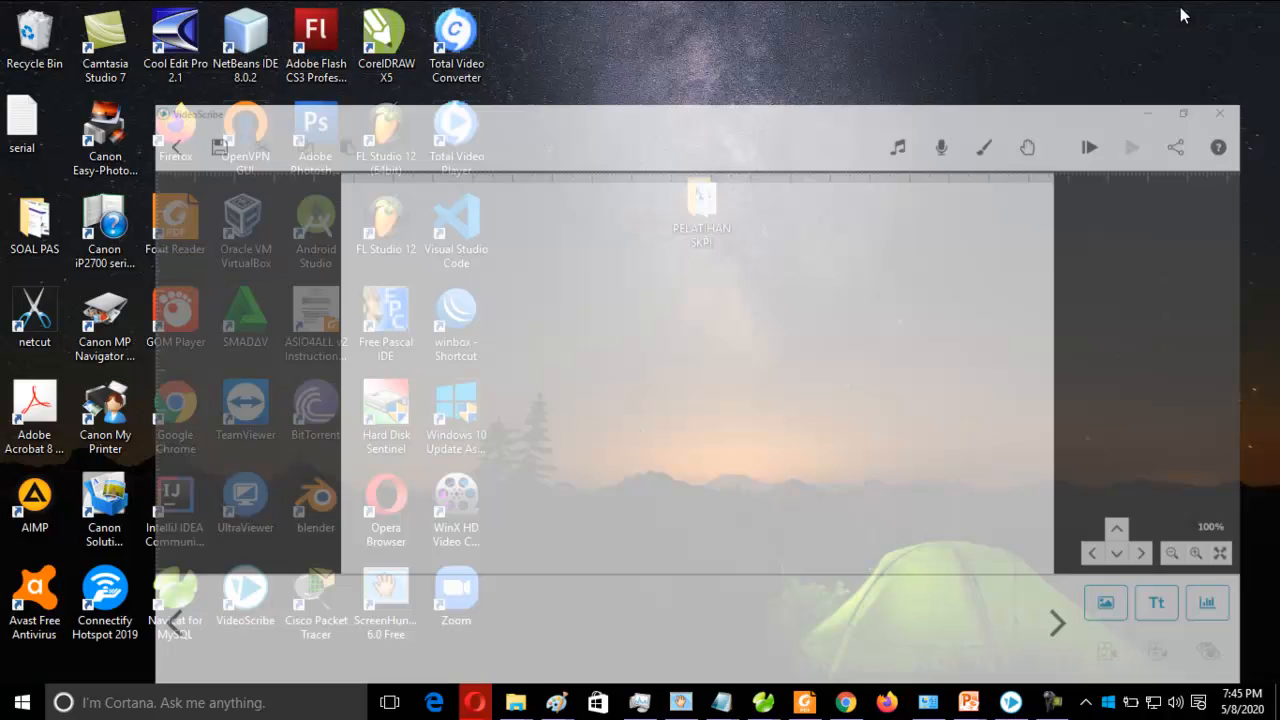
double_click(708, 206)
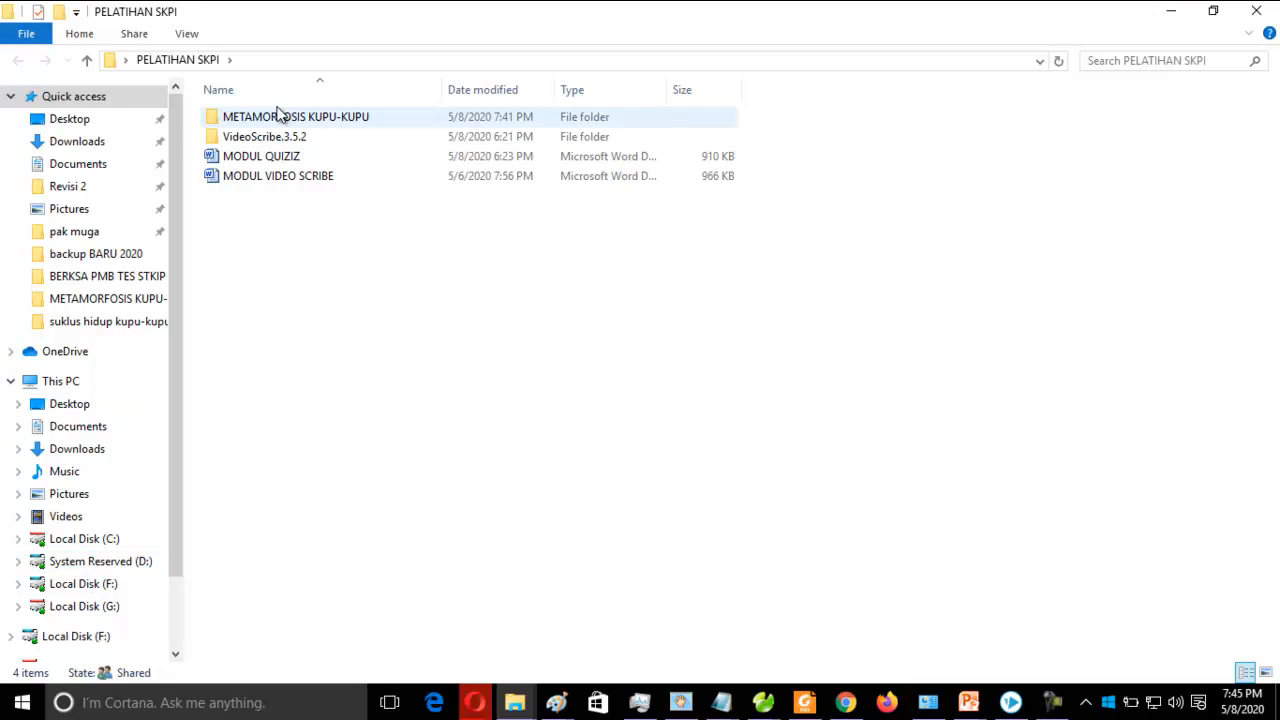
double_click(338, 119)
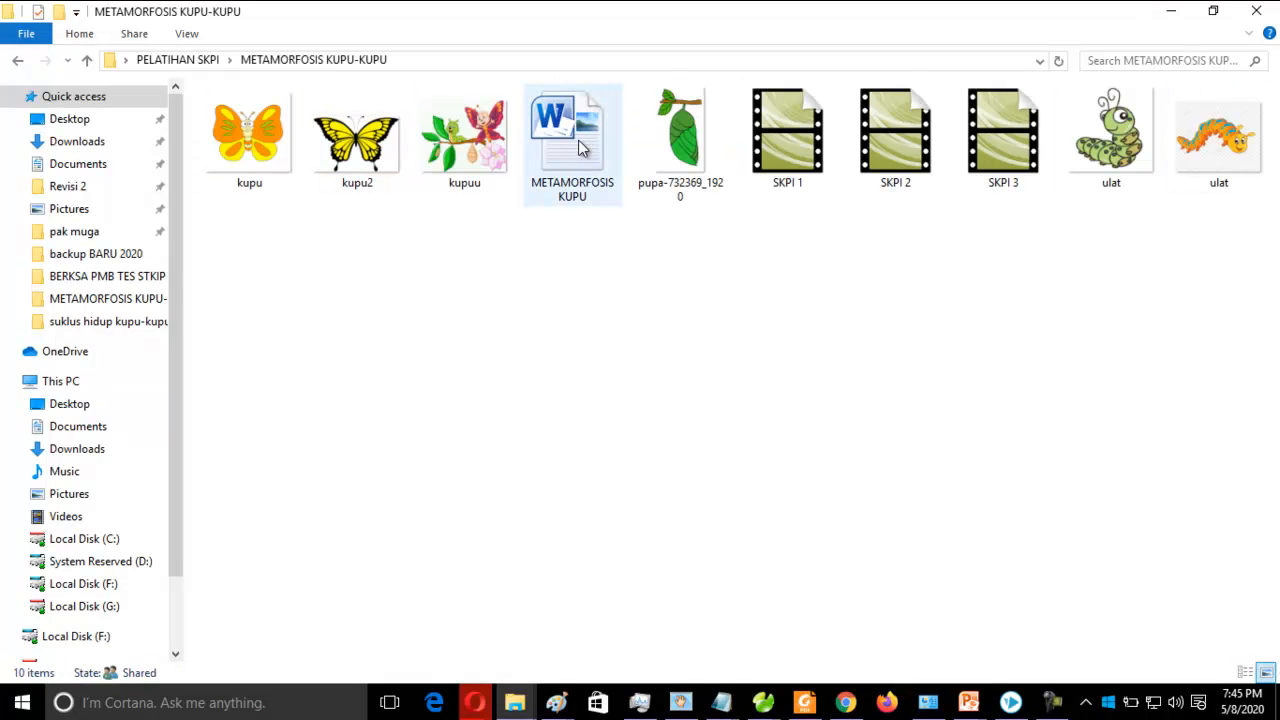
double_click(583, 147)
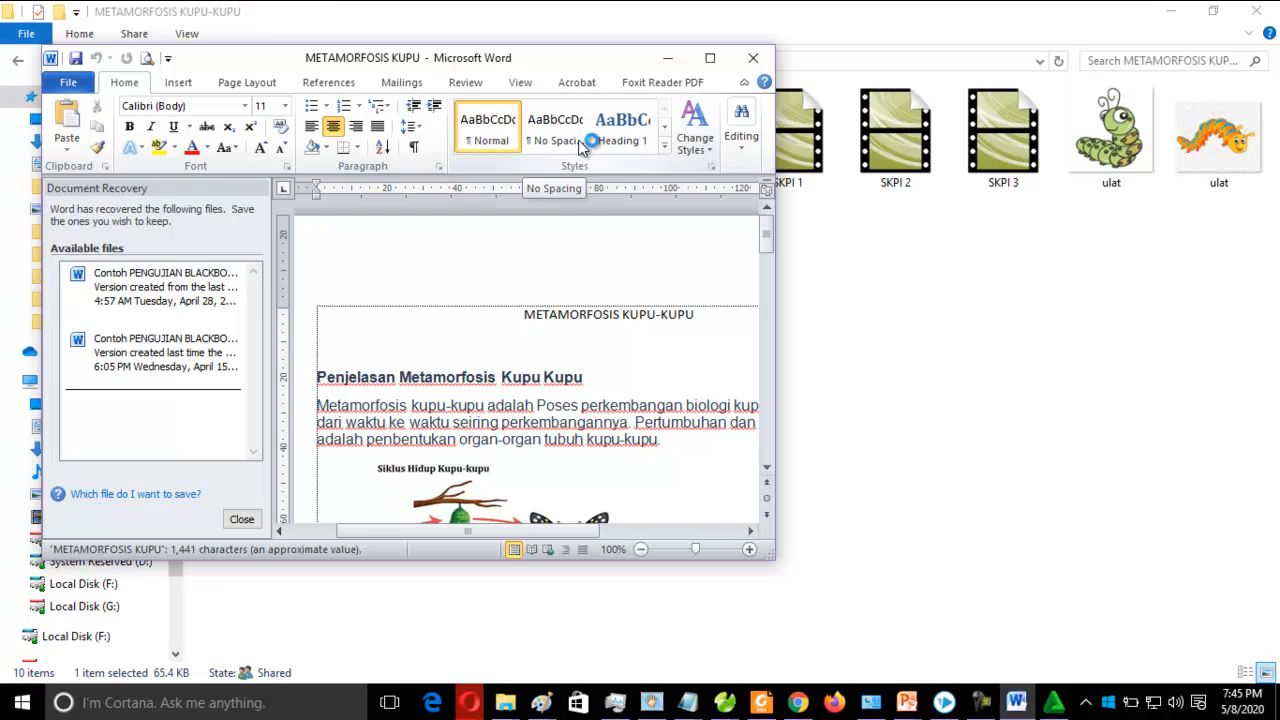
left_click(230, 521)
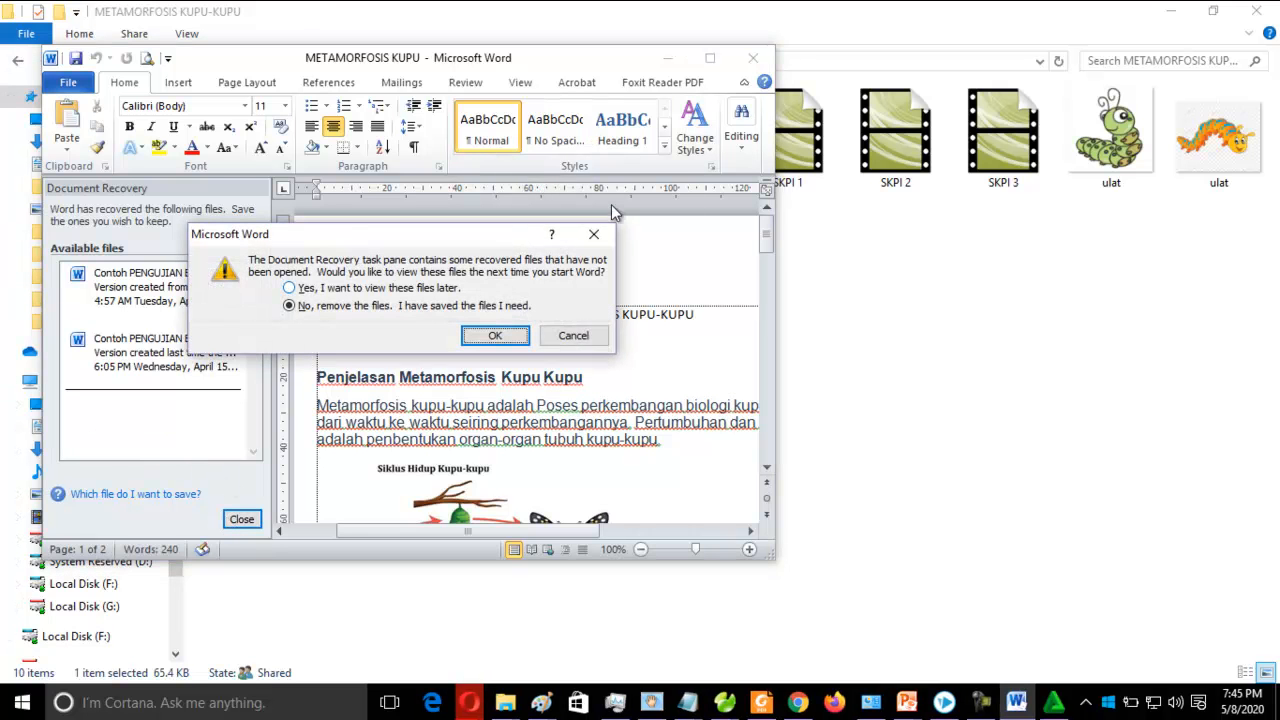
left_click(493, 335)
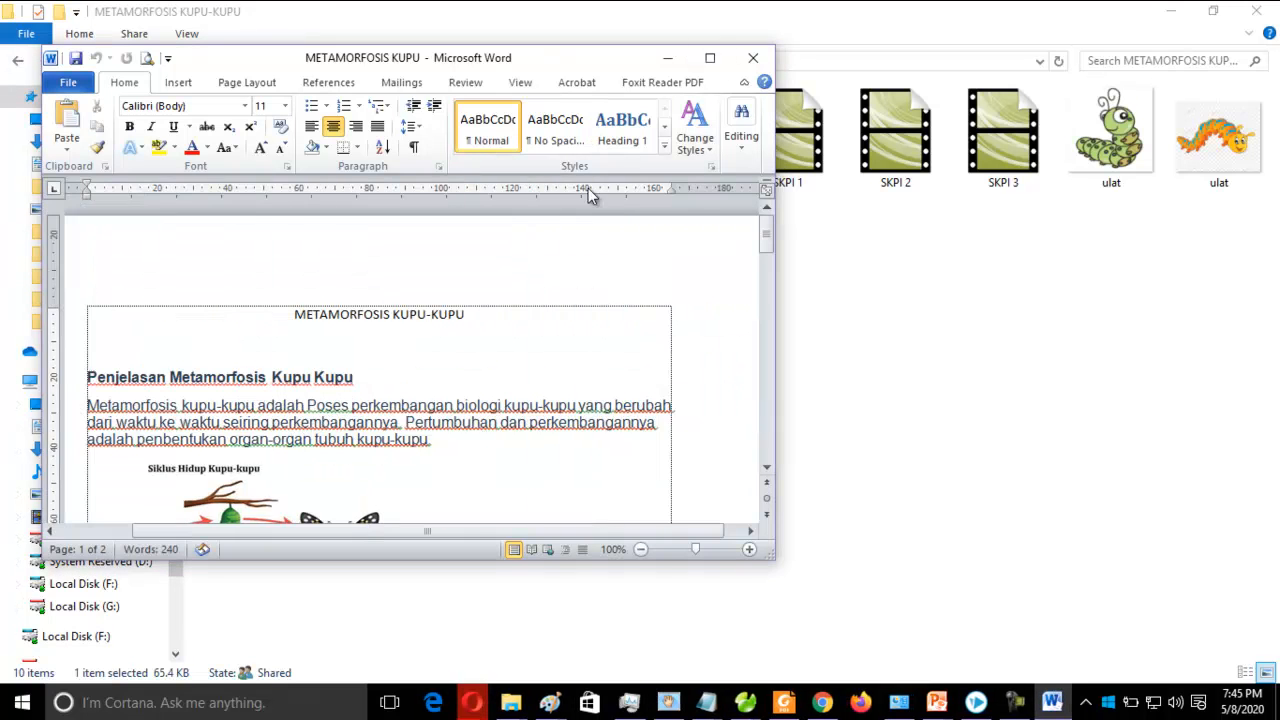
left_click(709, 58)
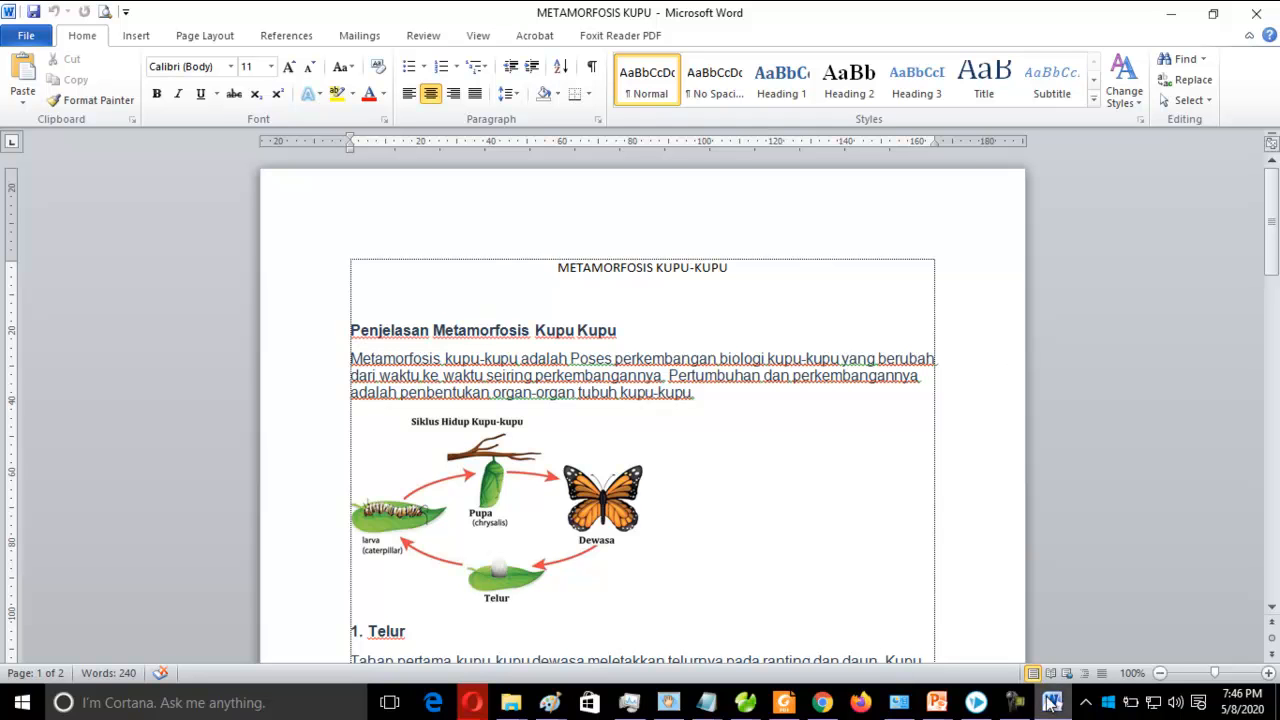
Copy the title METAMORFOSIS KUPU-KUPU from the Word document
left_click(976, 702)
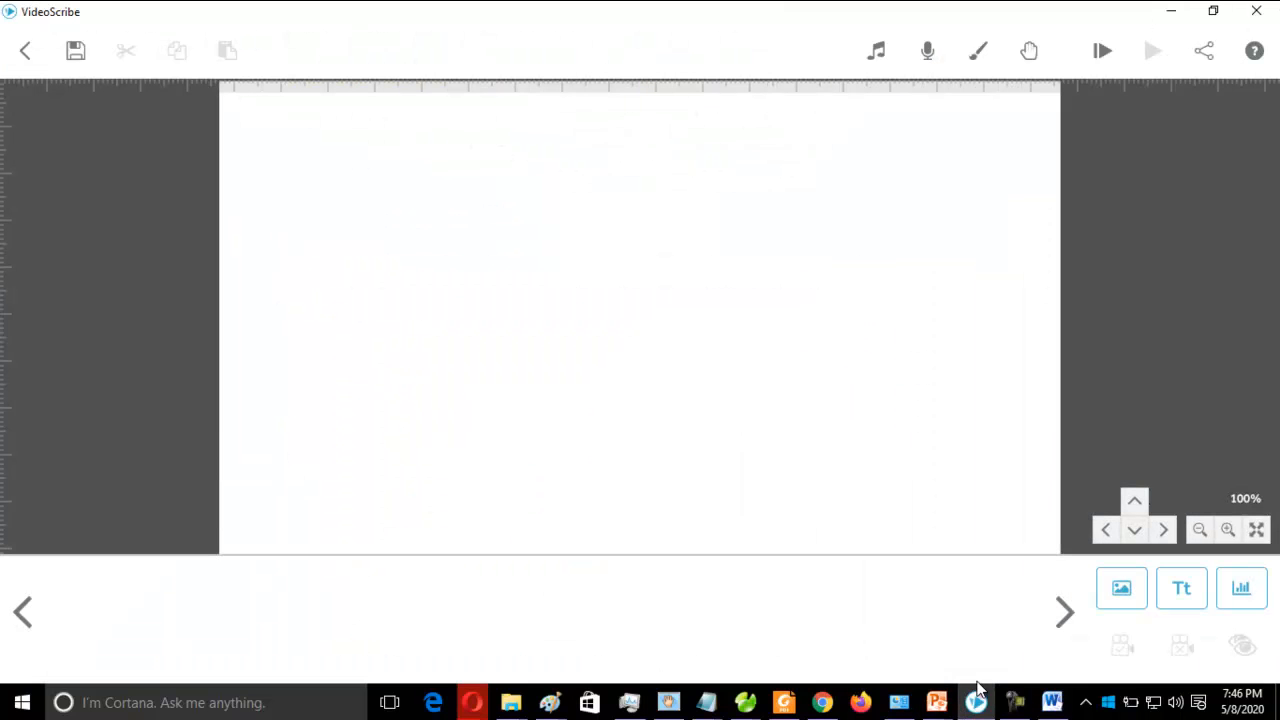
left_click(976, 702)
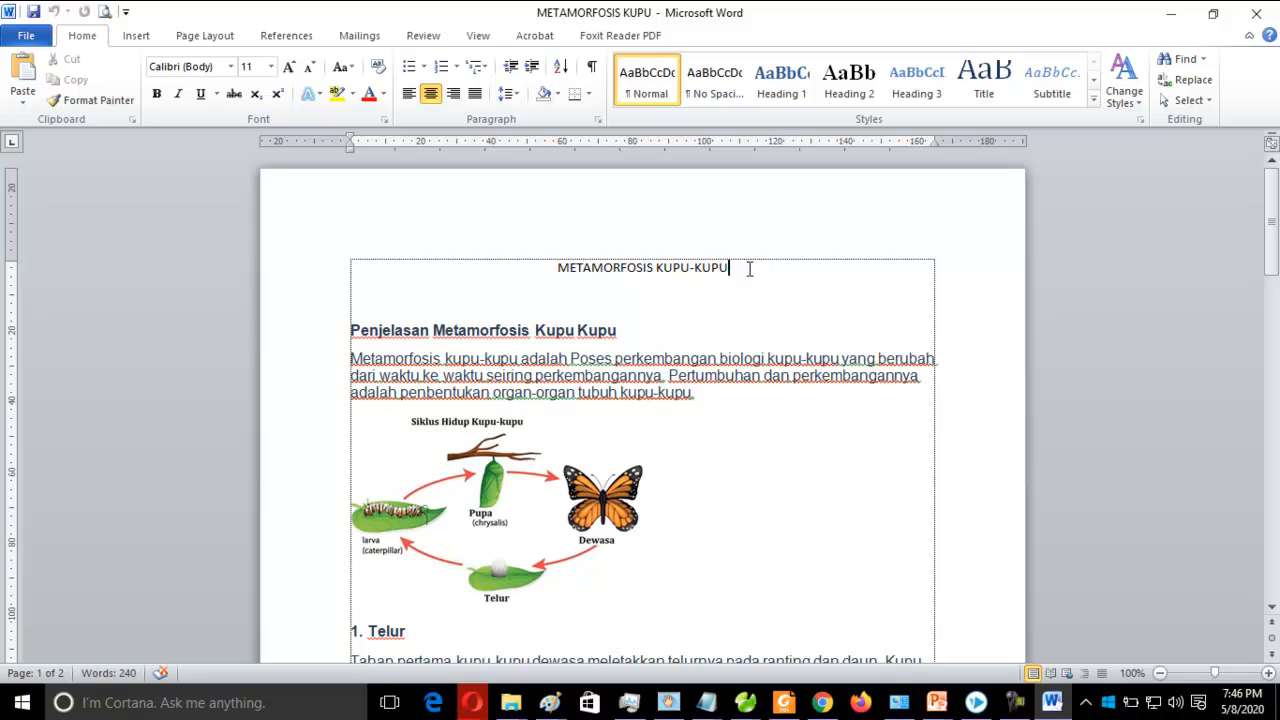
left_click_drag(752, 268, 566, 270)
right_click(575, 268)
left_click(613, 302)
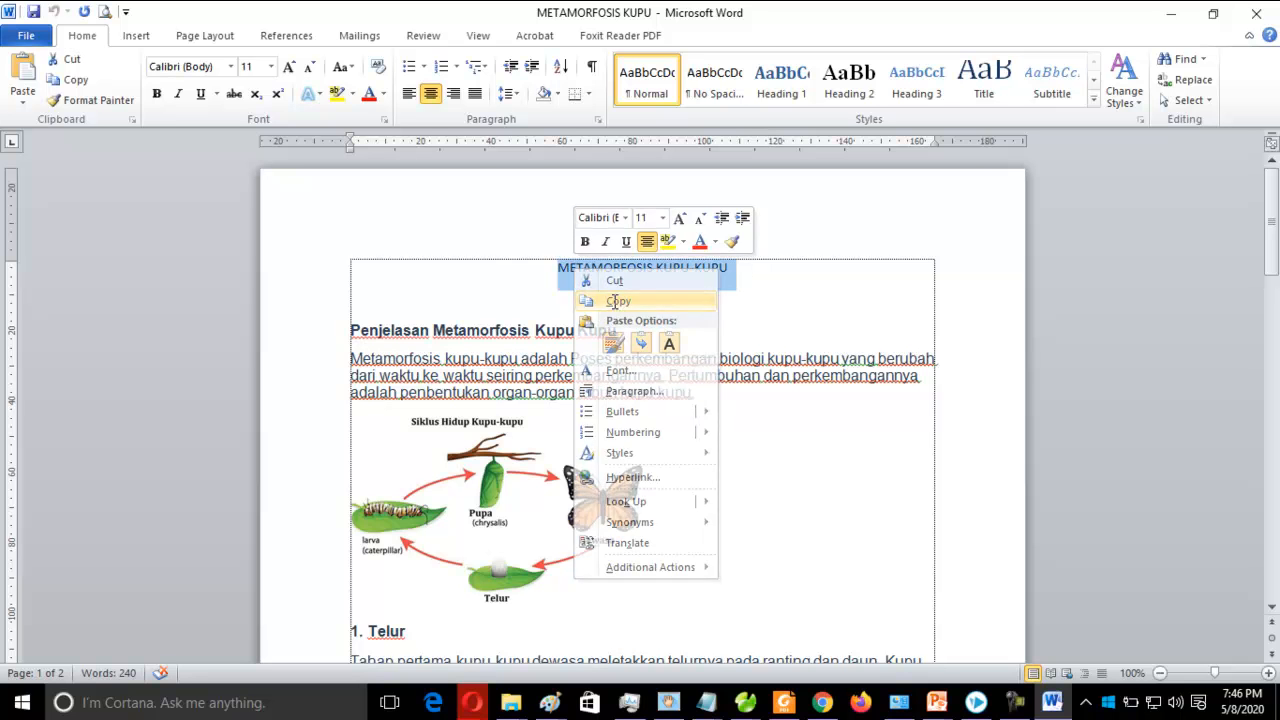
Switch to VideoScribe and enter the copied title METAMORFOSIS KUPU-KUPU as a new text element with centred alignment
left_click(976, 702)
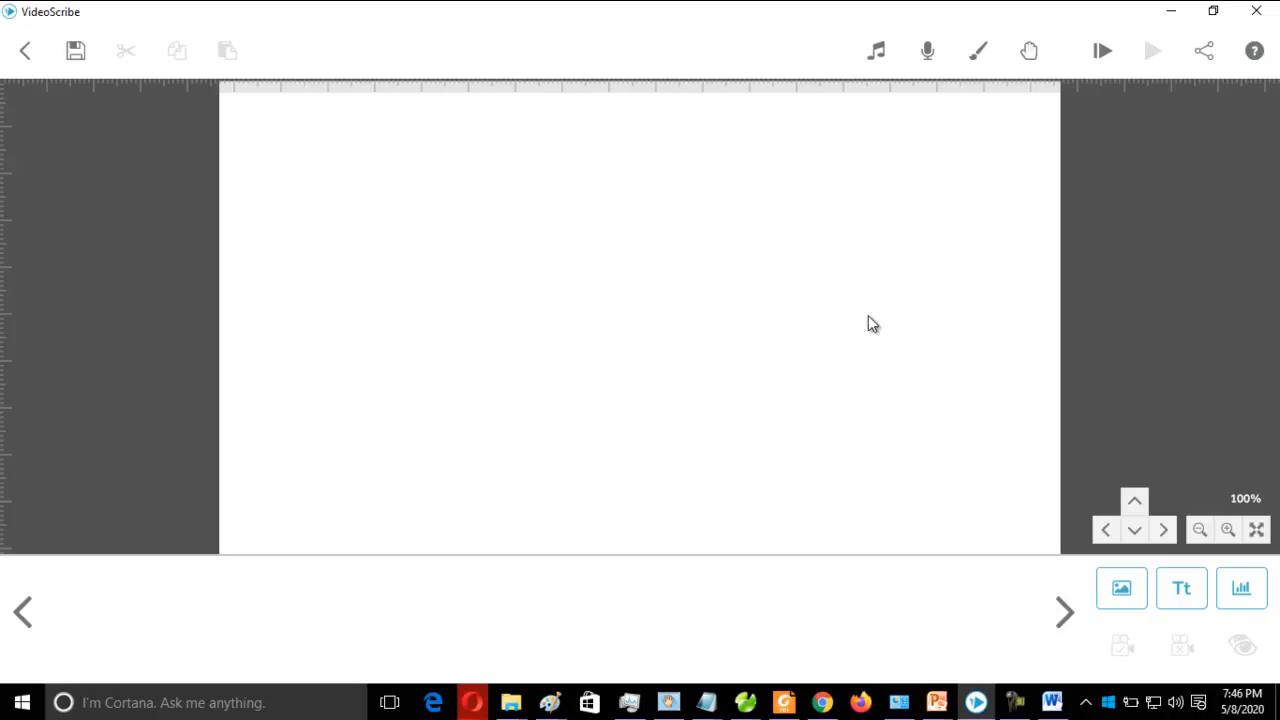
left_click(1169, 584)
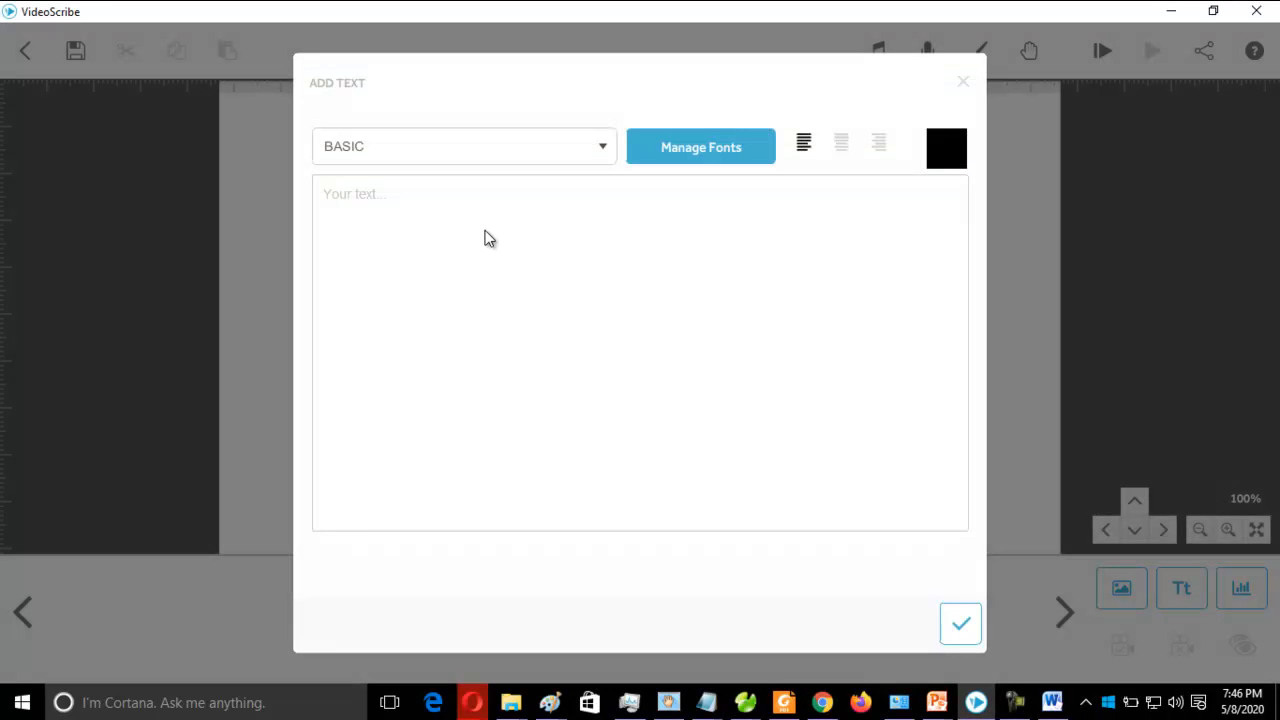
key("ctrl+v")
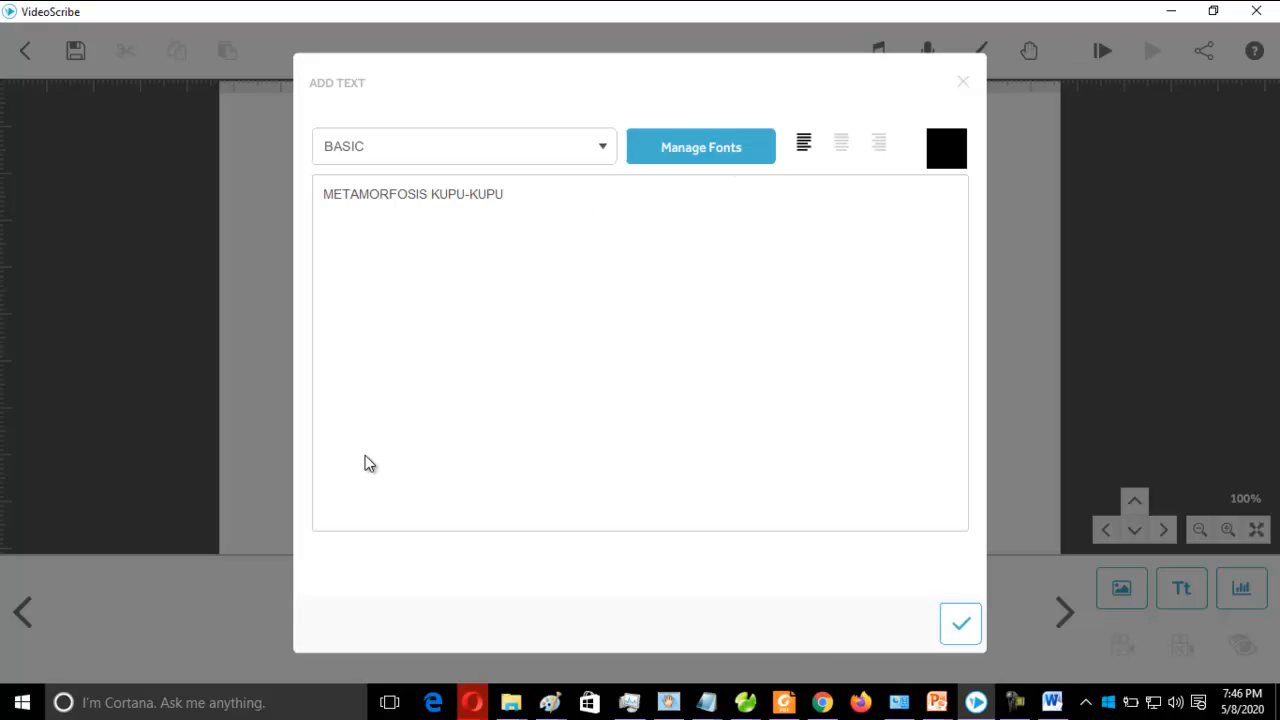
left_click(604, 149)
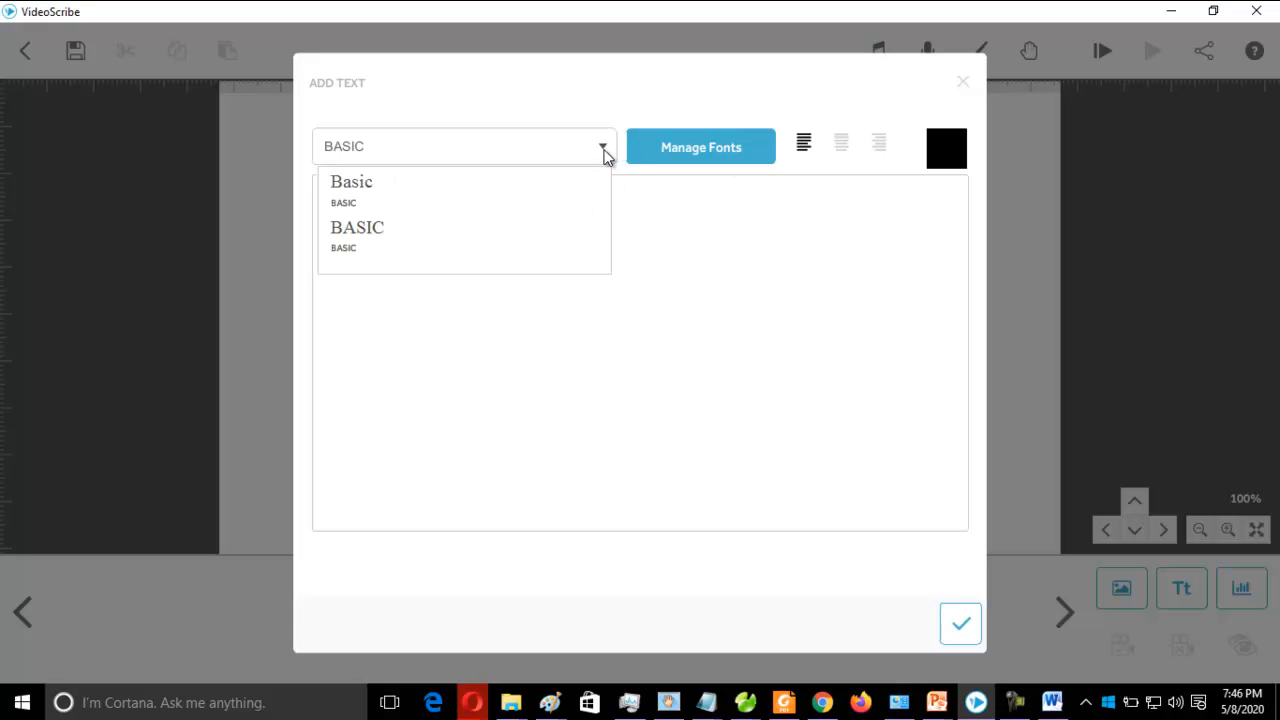
left_click(604, 150)
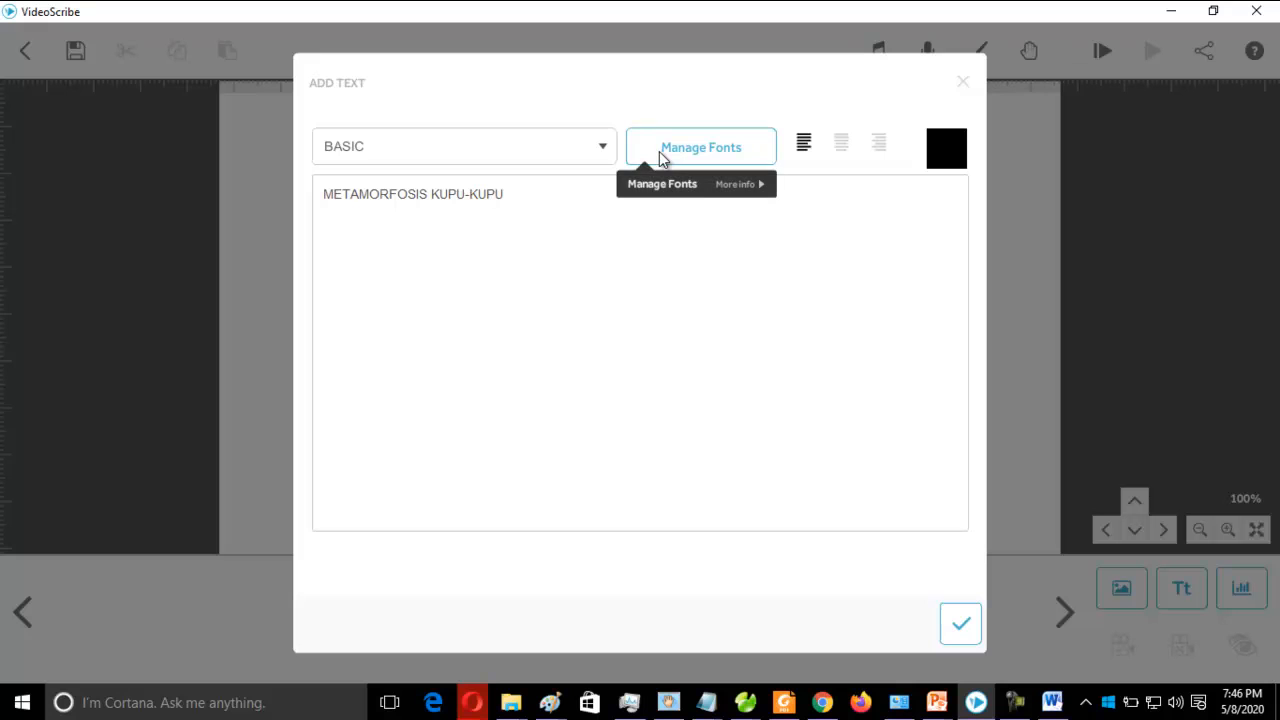
left_click(843, 143)
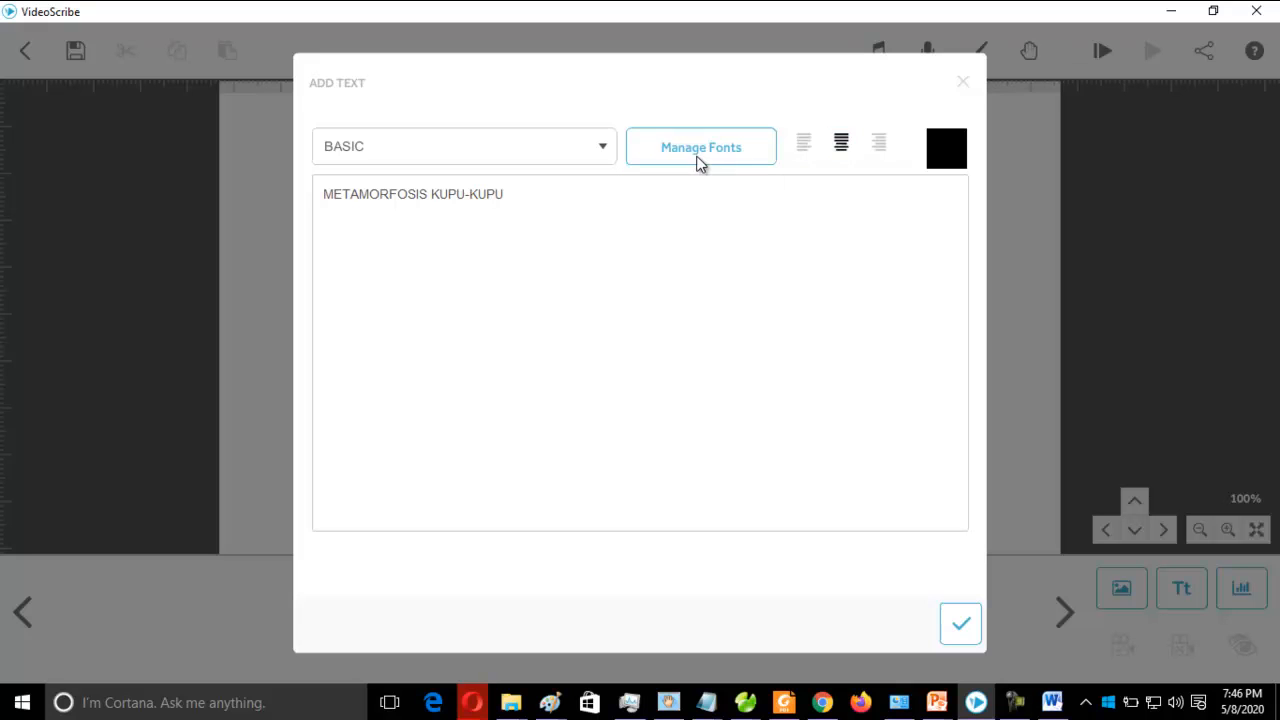
Browse the fonts available for import in the font manager
left_click(697, 160)
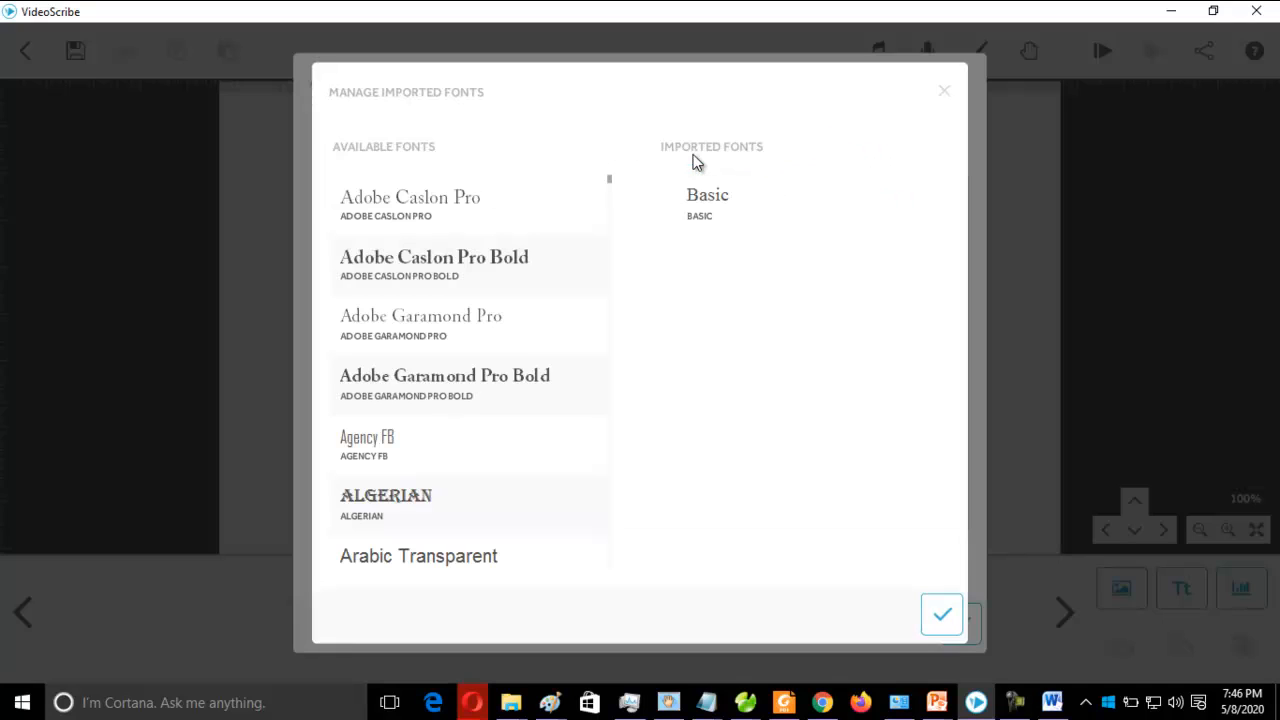
scroll(366, 478, "down", 3)
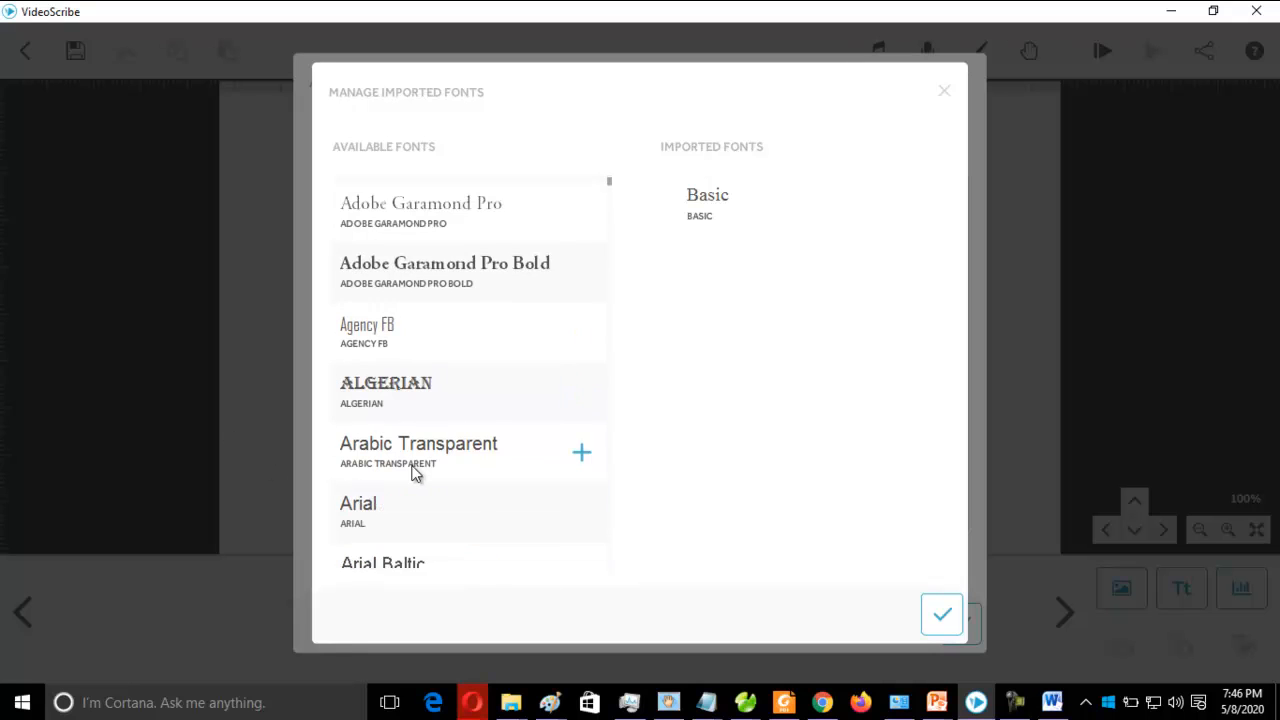
scroll(413, 474, "down", 1)
scroll(414, 474, "down", 5)
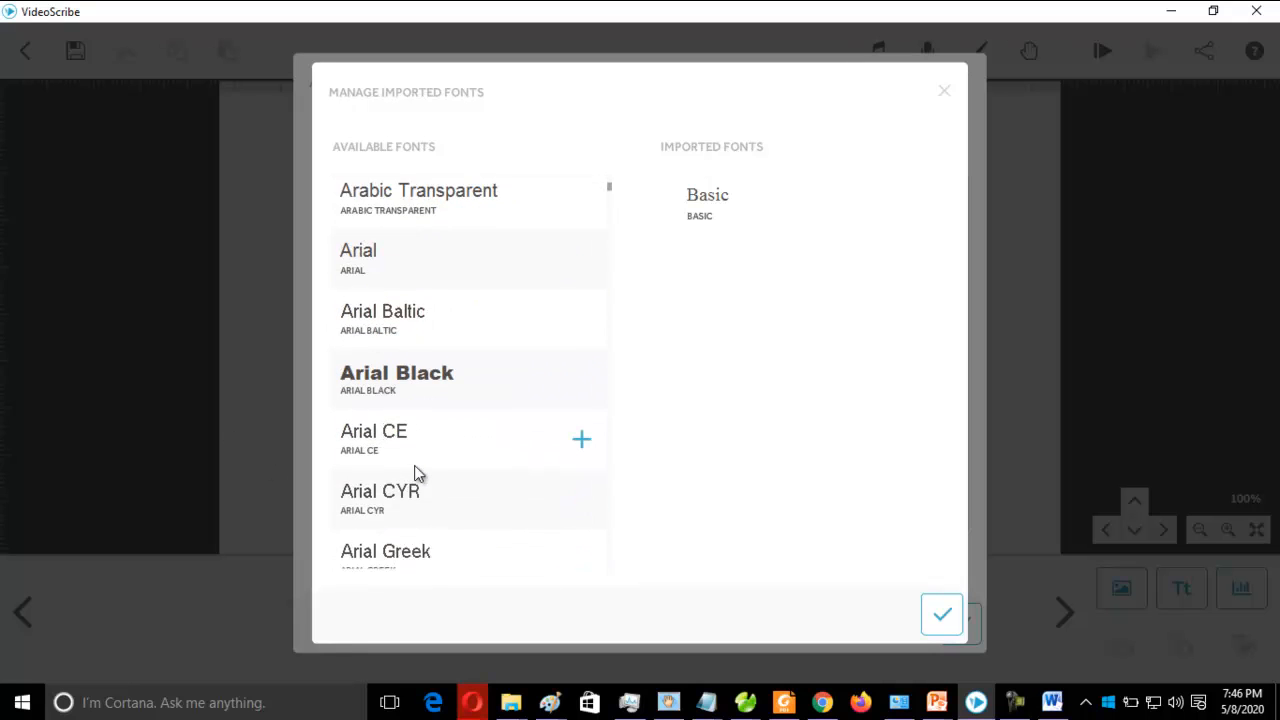
scroll(405, 475, "down", 1)
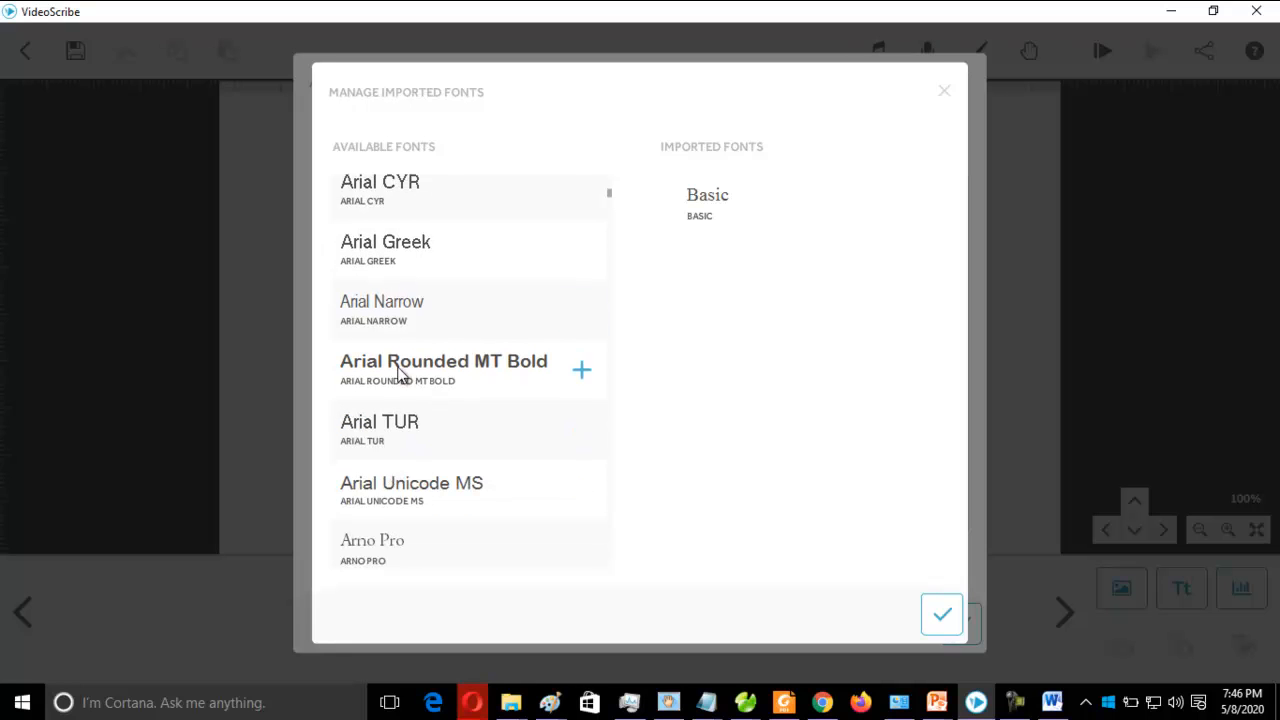
left_click(943, 92)
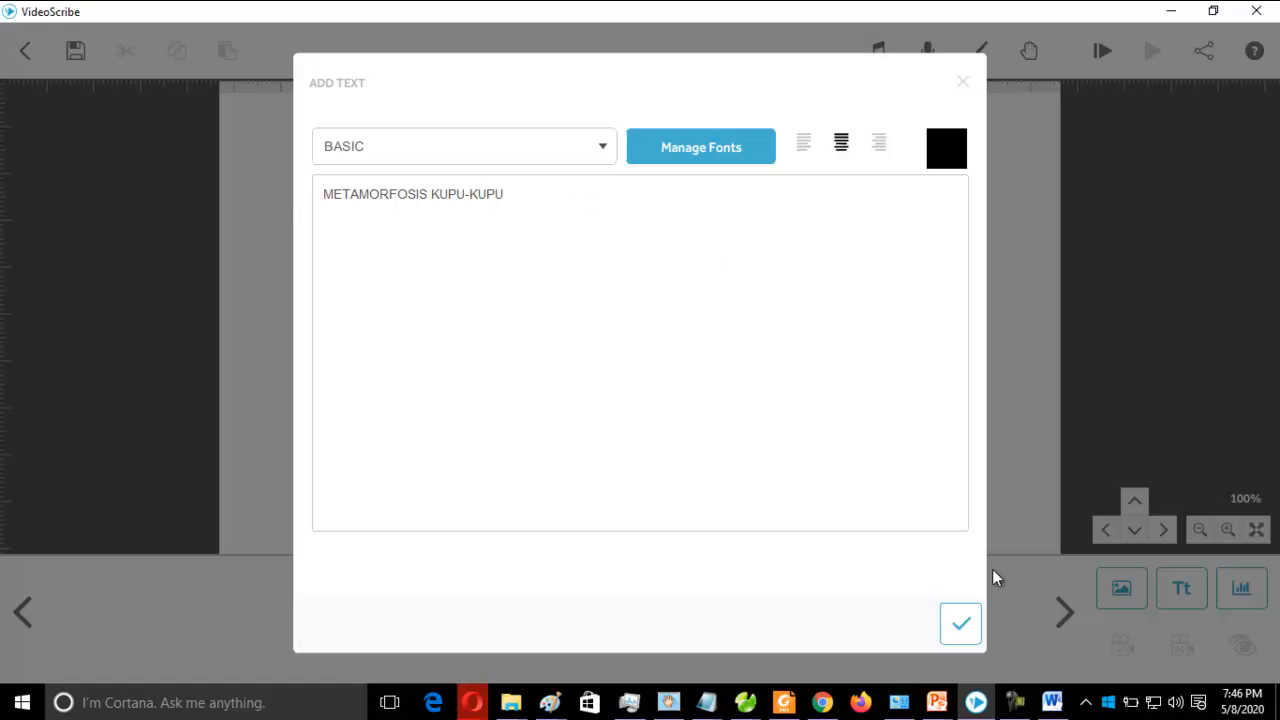
Place the title text on the canvas and preview its drawing animation
left_click(960, 625)
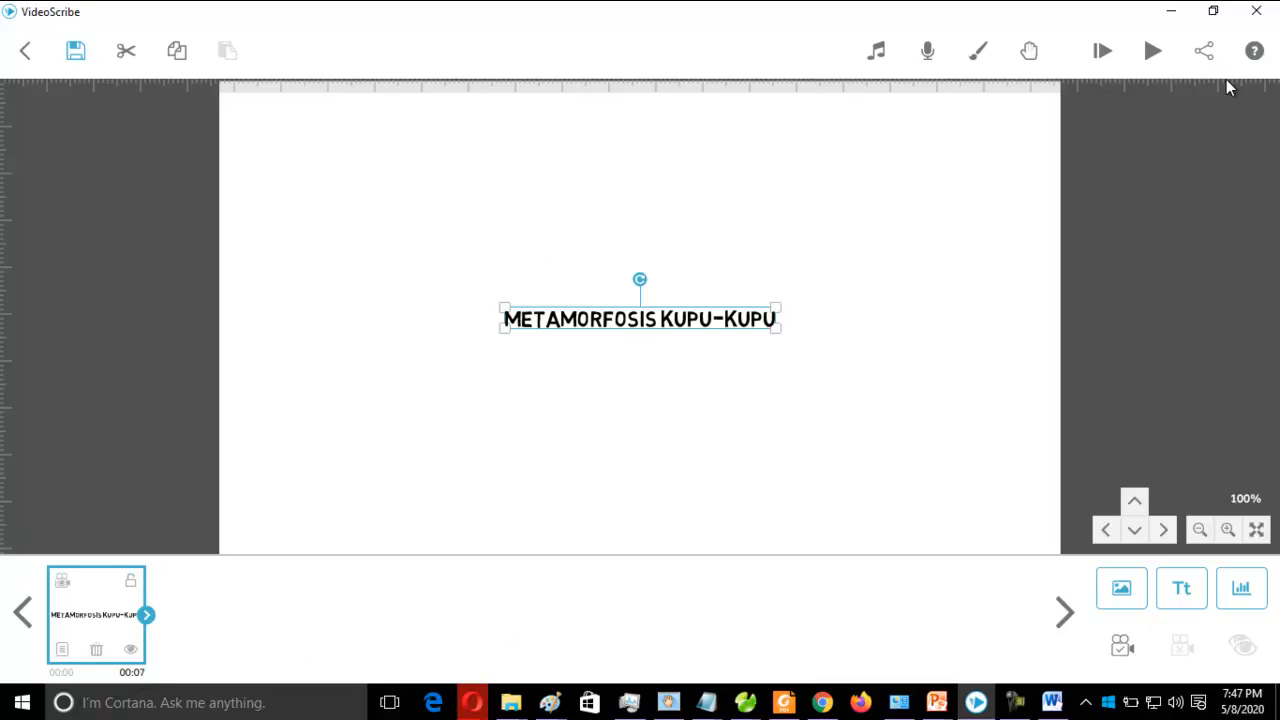
left_click(1148, 55)
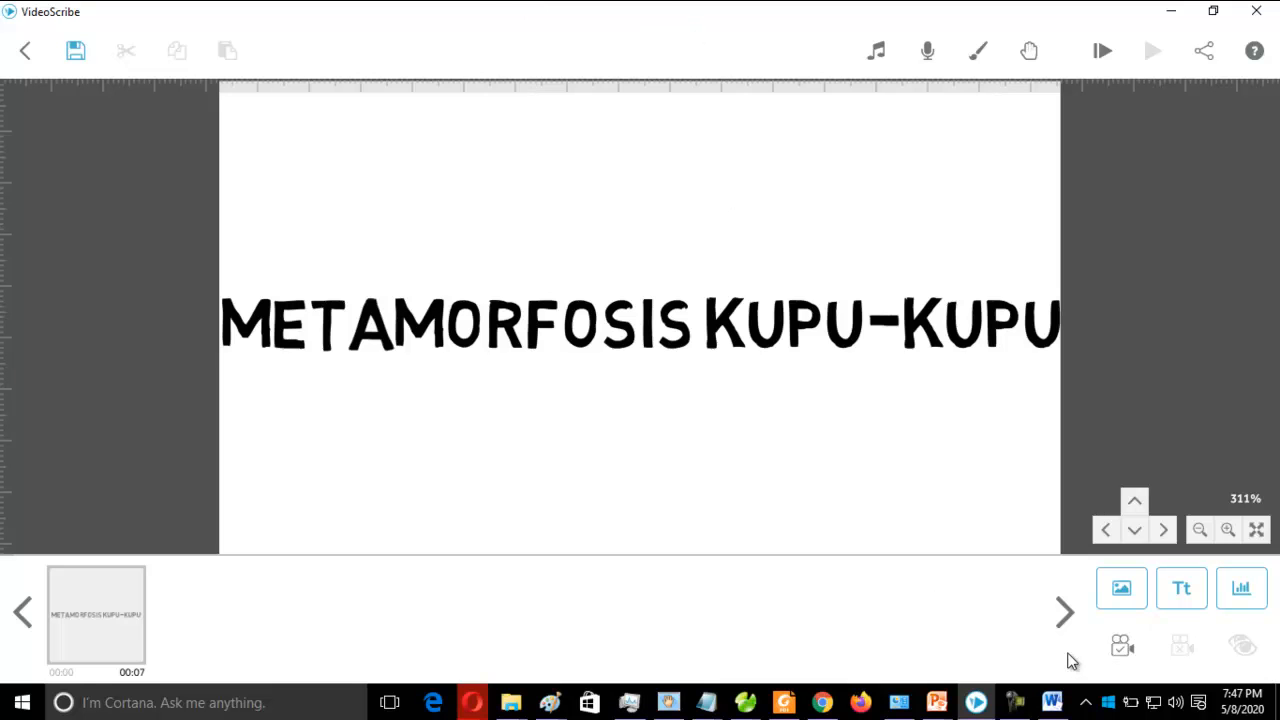
scroll(904, 502, "down", 1)
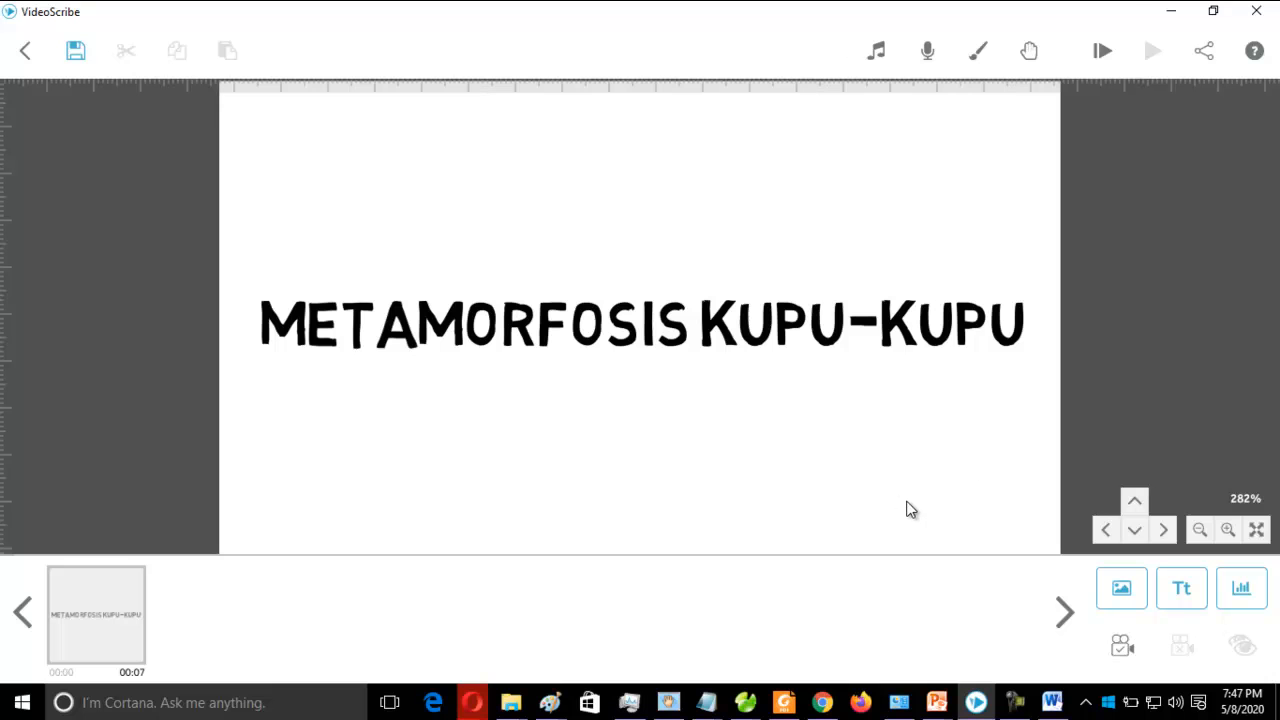
Insert the blue butterfly image from the Animals (online) category of the image library
left_click(1124, 592)
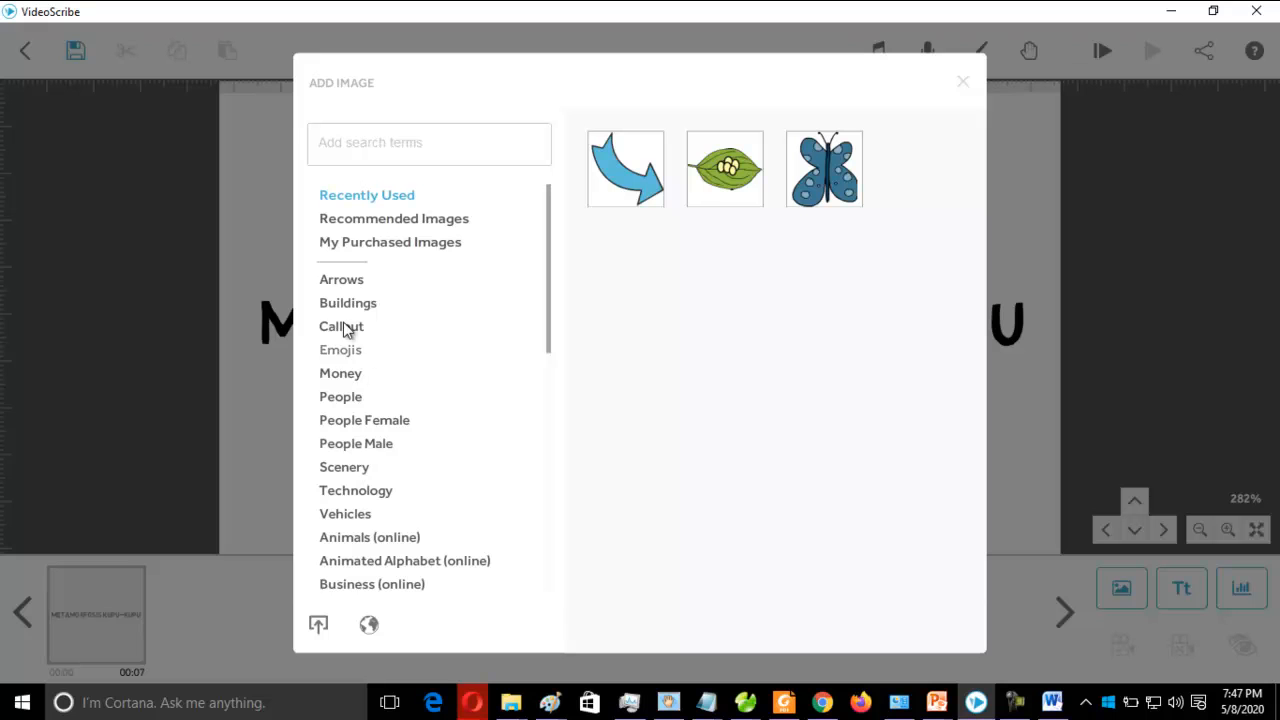
left_click(387, 539)
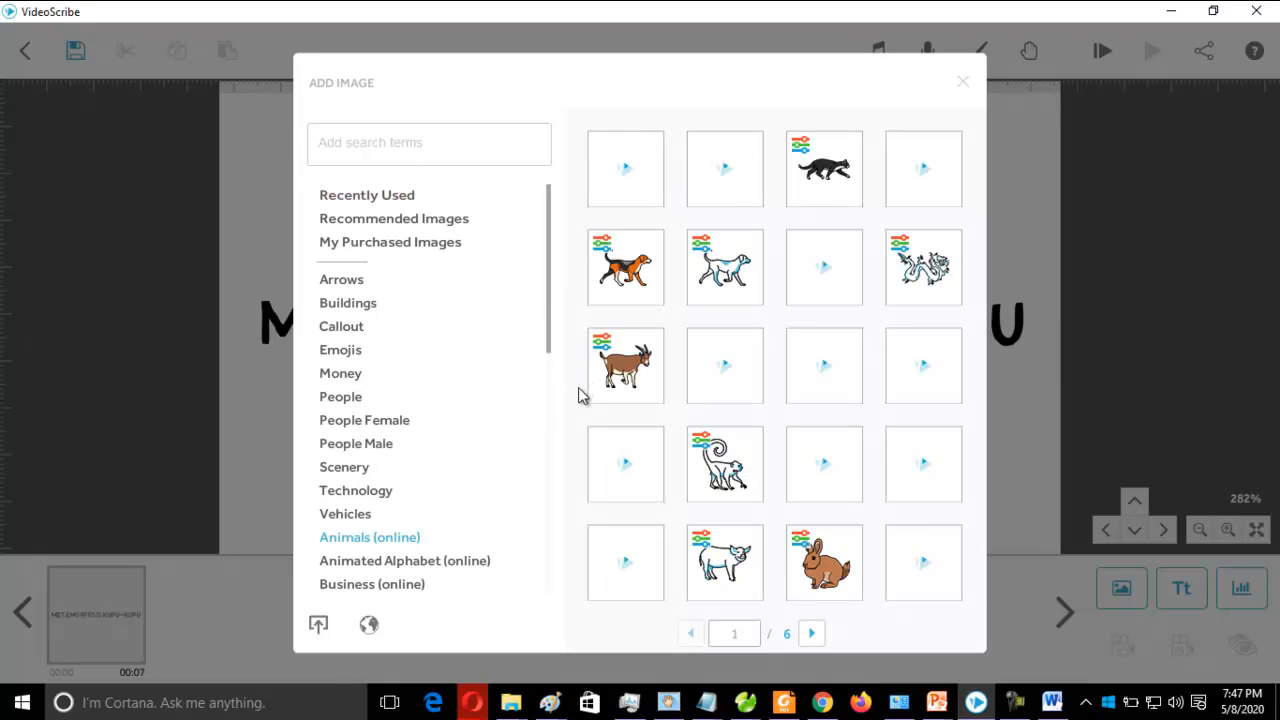
scroll(789, 309, "down", 1)
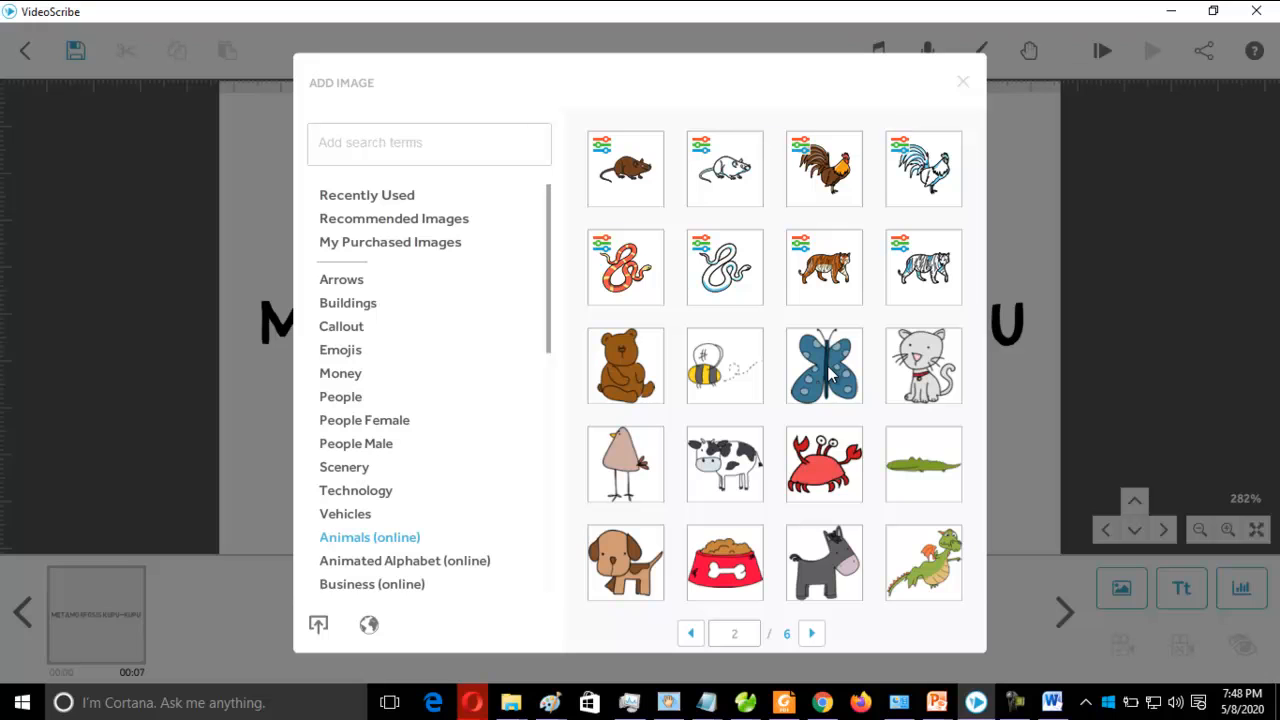
left_click(828, 370)
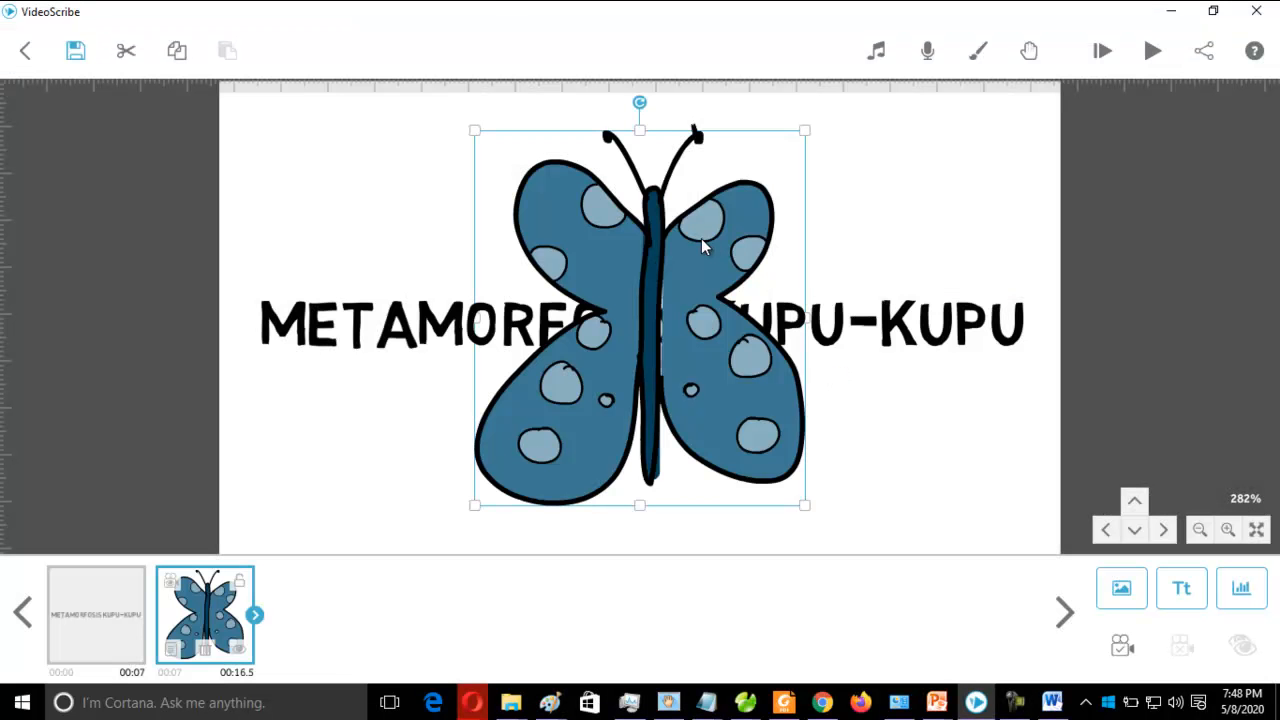
Shrink the butterfly to about half its size and place it centred beneath the title
left_click_drag(806, 131, 721, 246)
left_click_drag(670, 337, 667, 500)
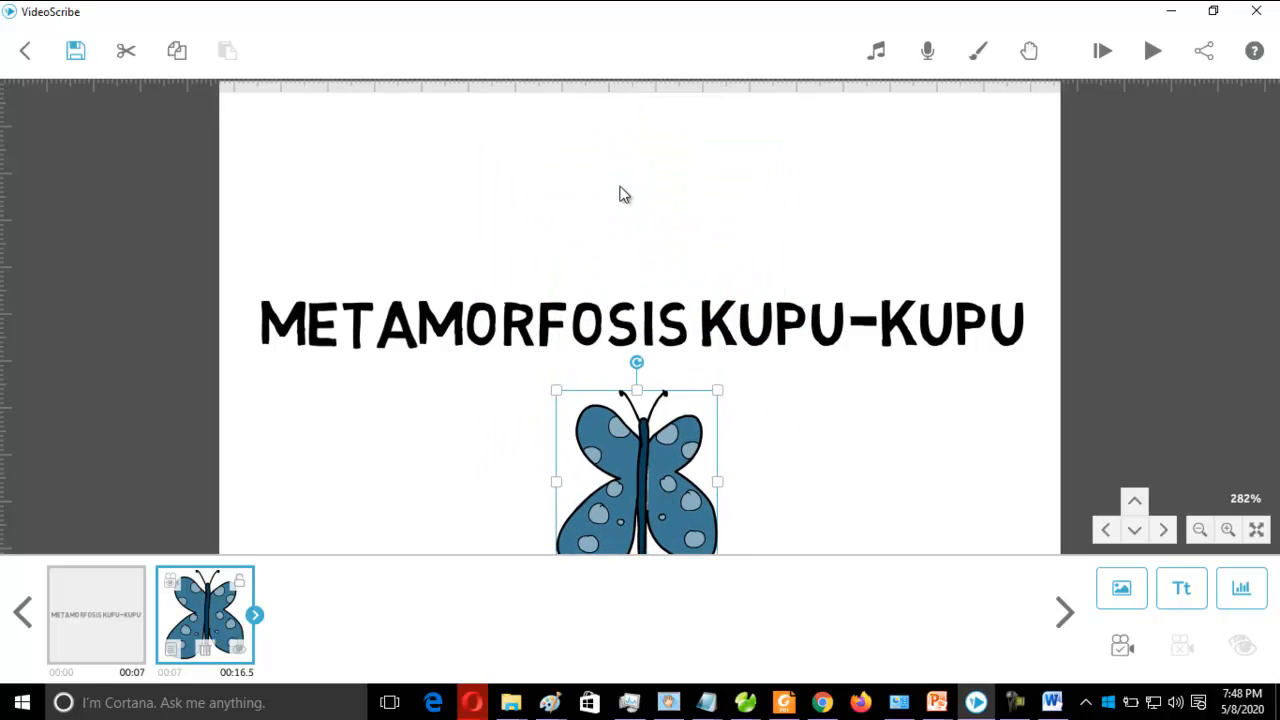
left_click_drag(617, 349, 620, 187)
scroll(620, 188, "down", 1)
scroll(667, 319, "up", 1)
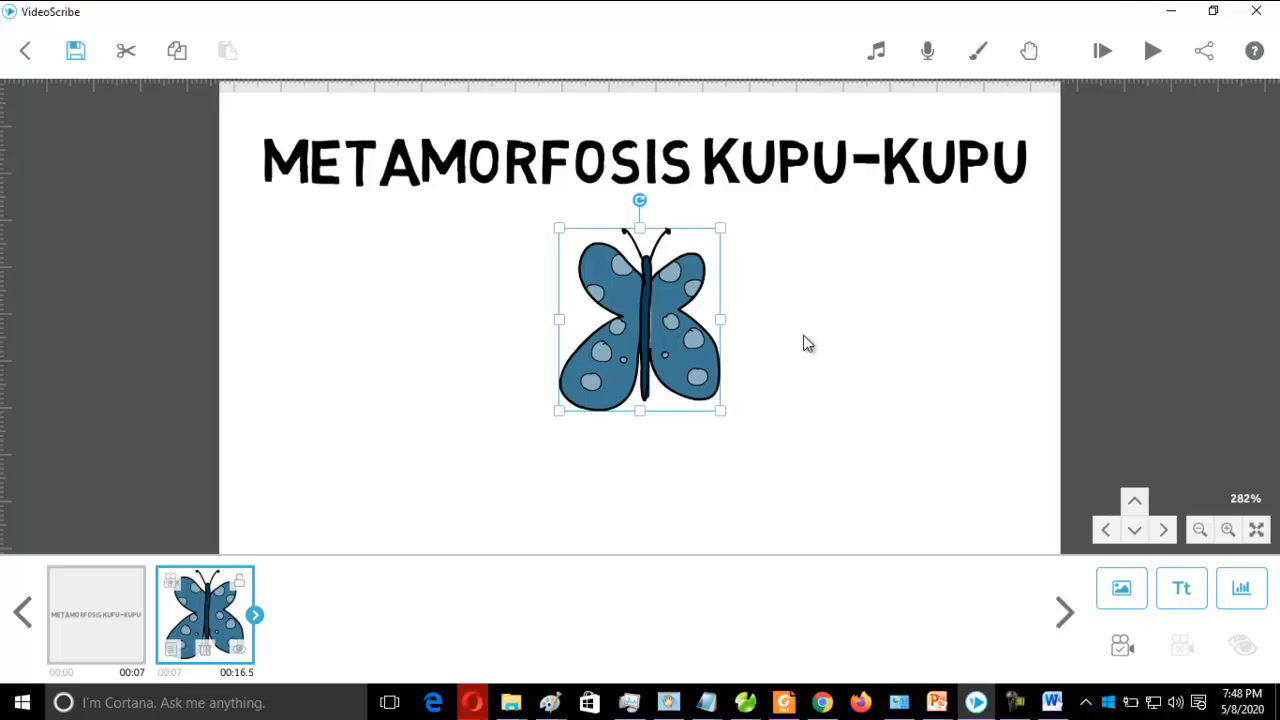
left_click(284, 300)
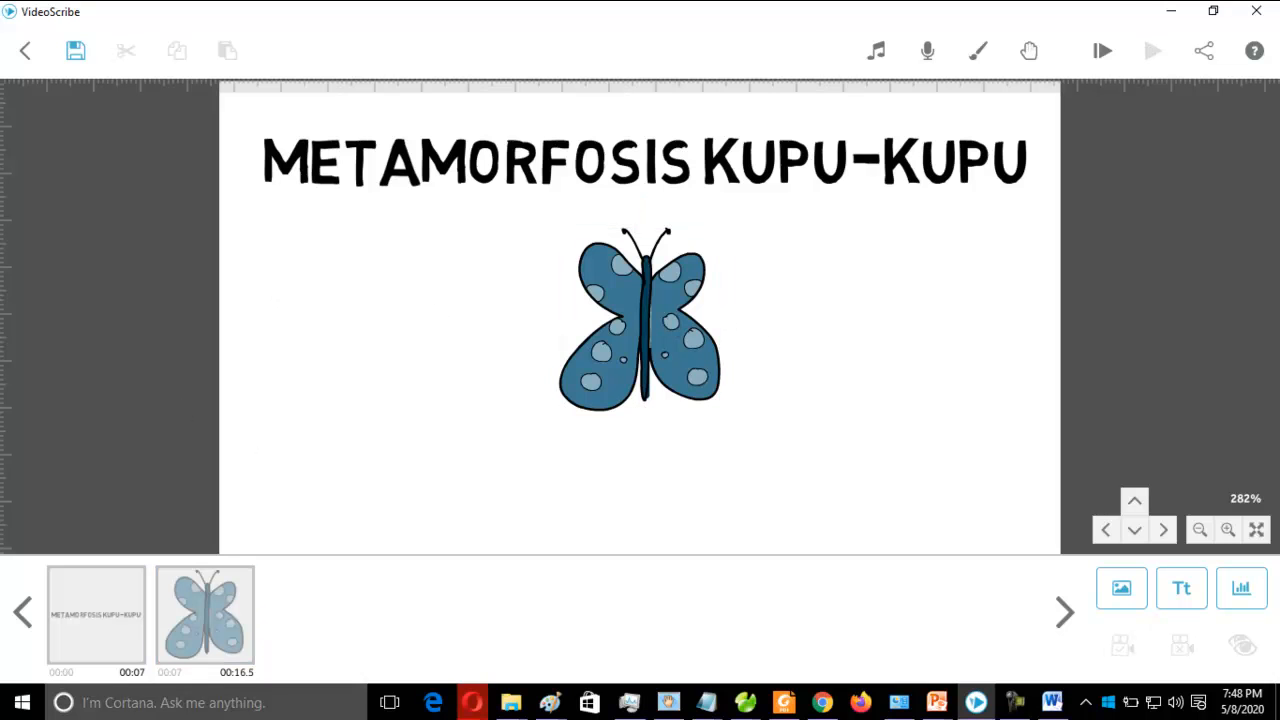
left_click(118, 625)
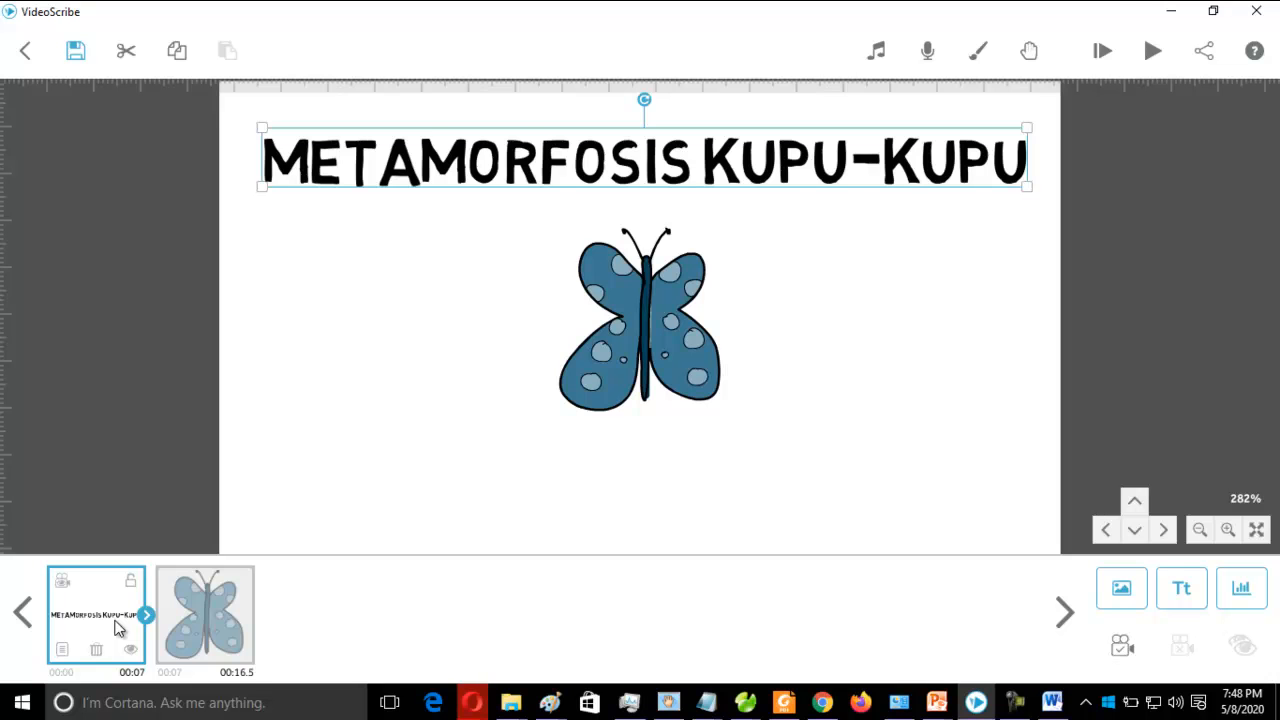
left_click(236, 617)
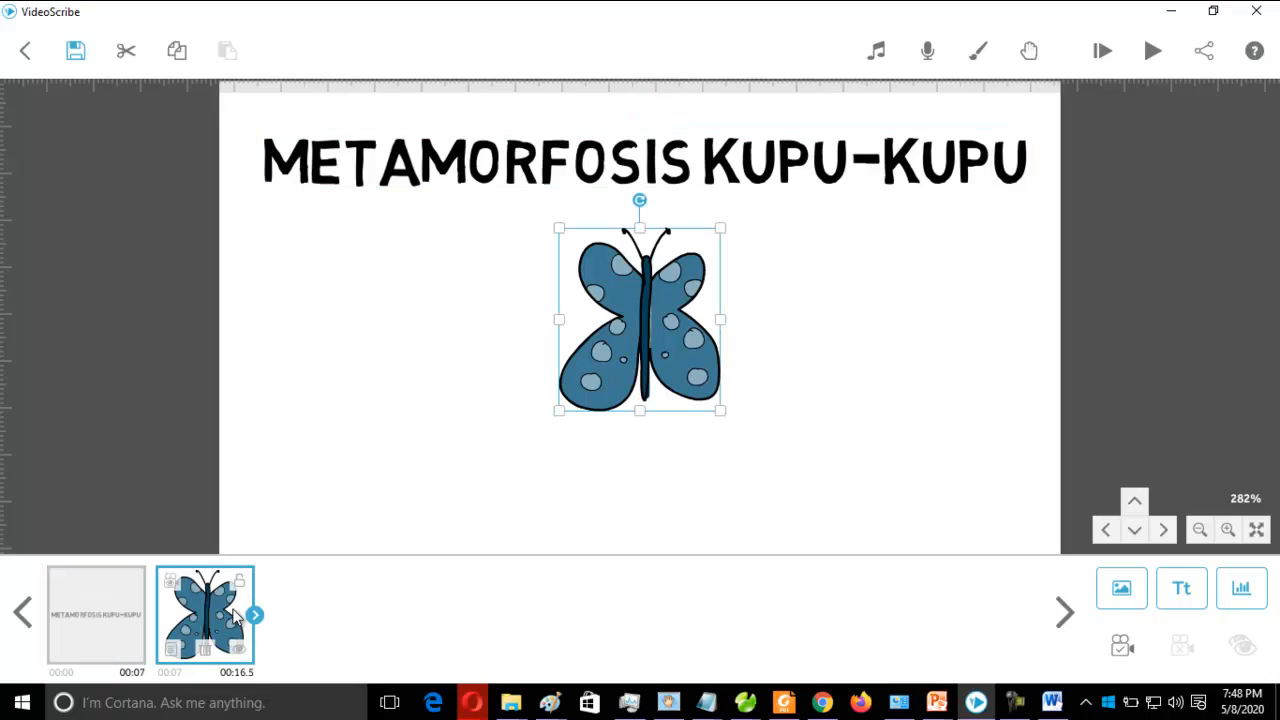
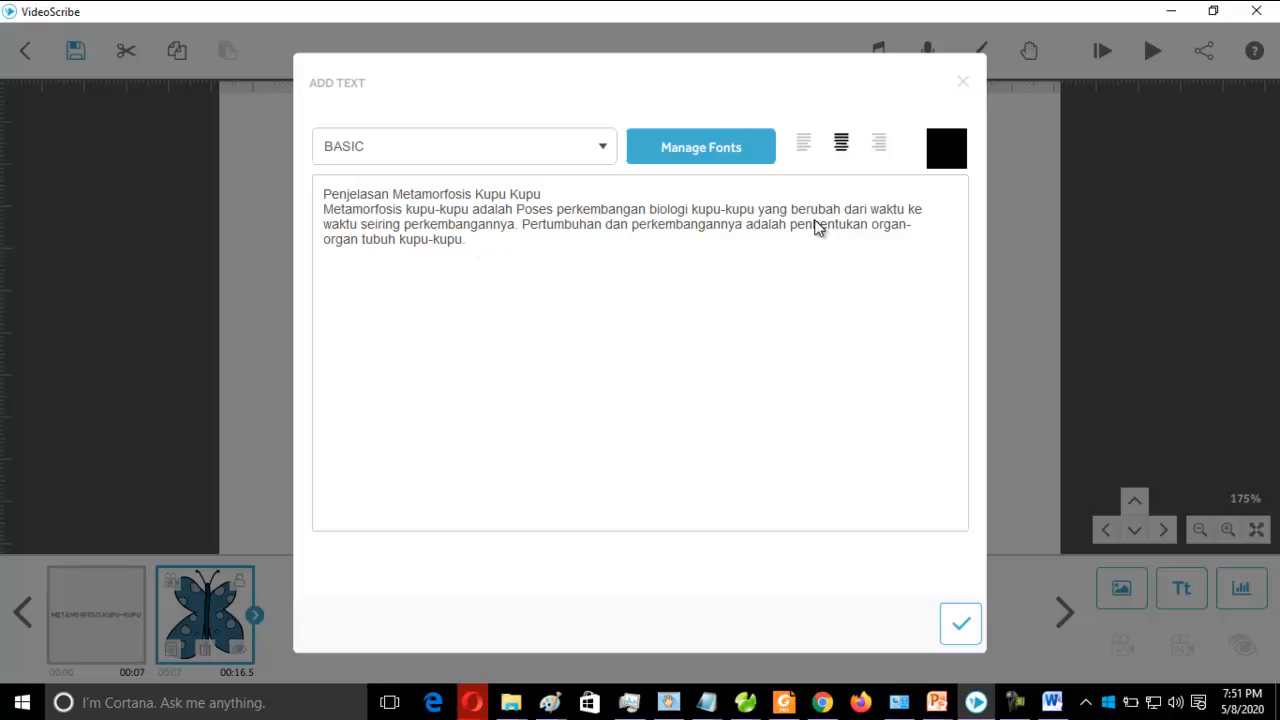
Insert a blank line between the heading Penjelasan Metamorfosis Kupu Kupu and its paragraph in the new text element
left_click(324, 212)
key("Return")
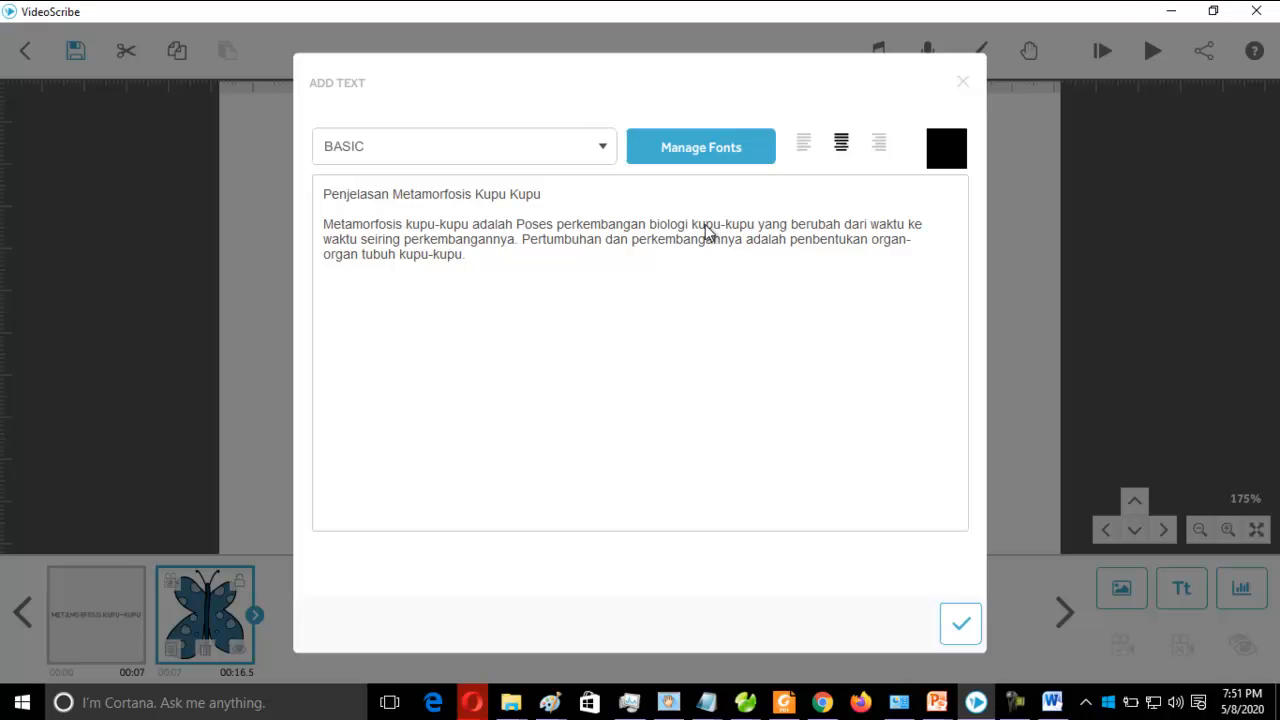
Break the explanation paragraph into four lines, correct "penbentukan" to "pembentukan", and accept the text
left_click(760, 232)
key("Return")
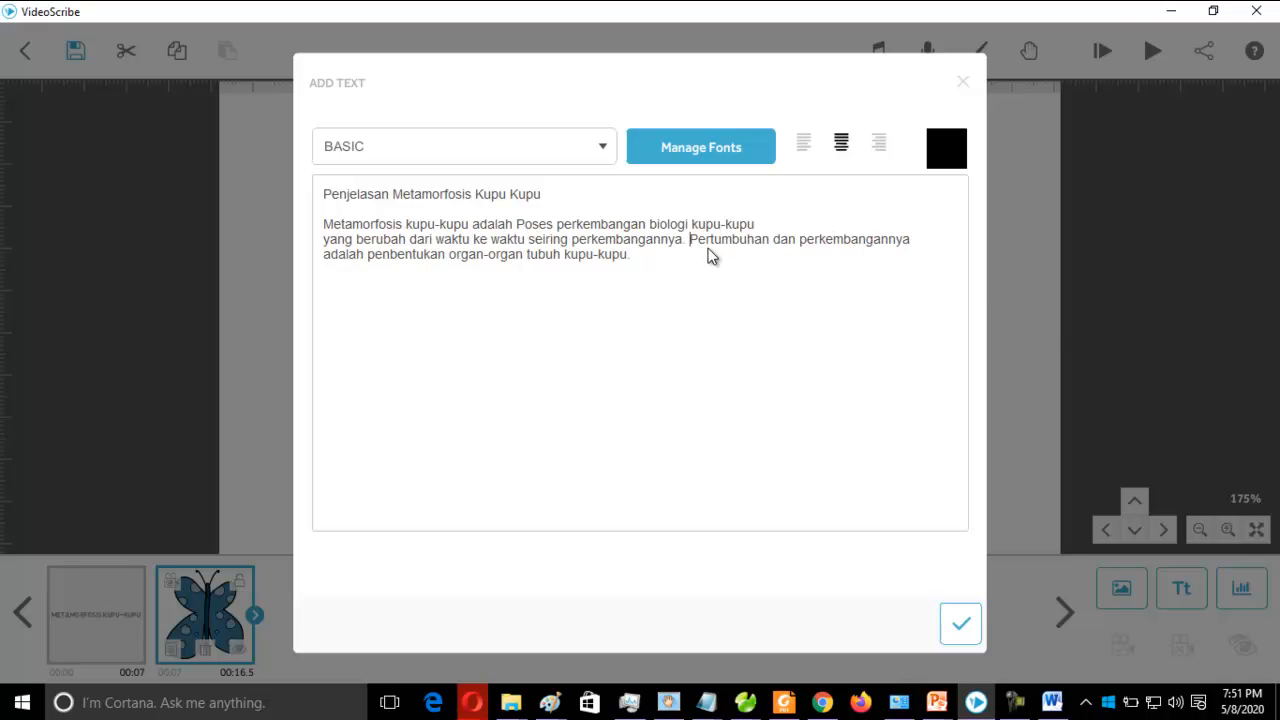
key("Return")
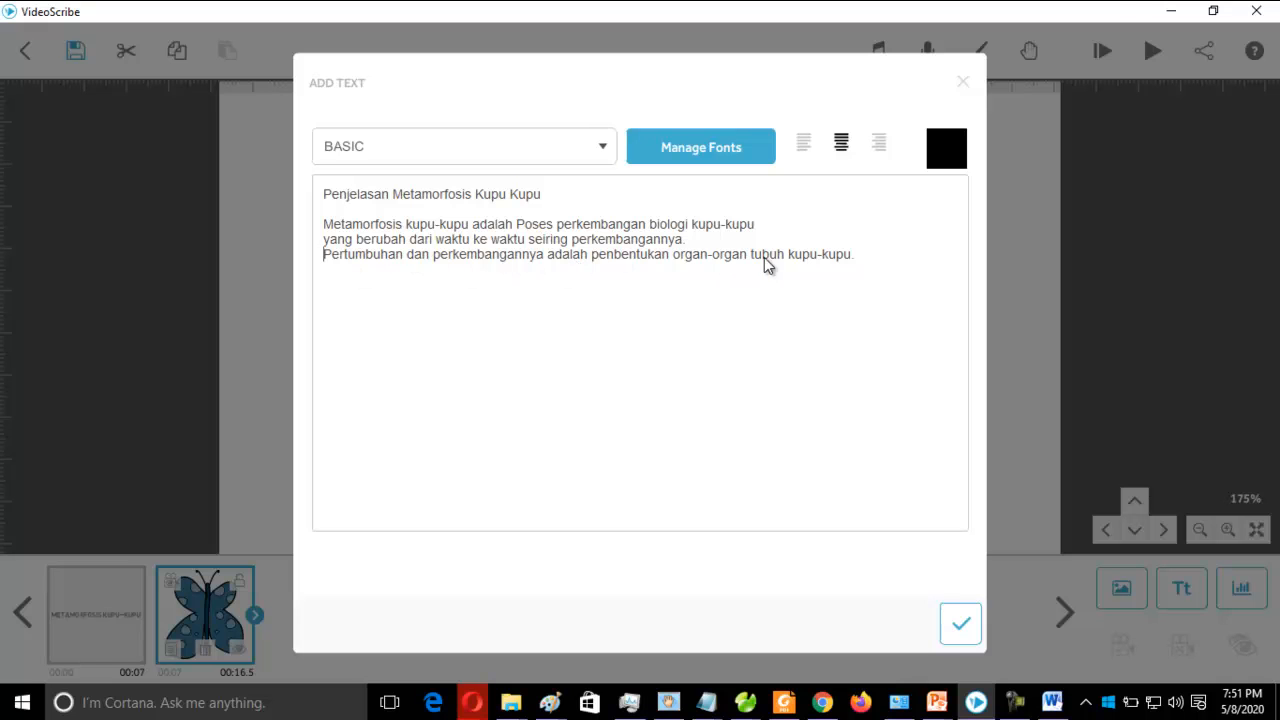
left_click(613, 255)
type("m")
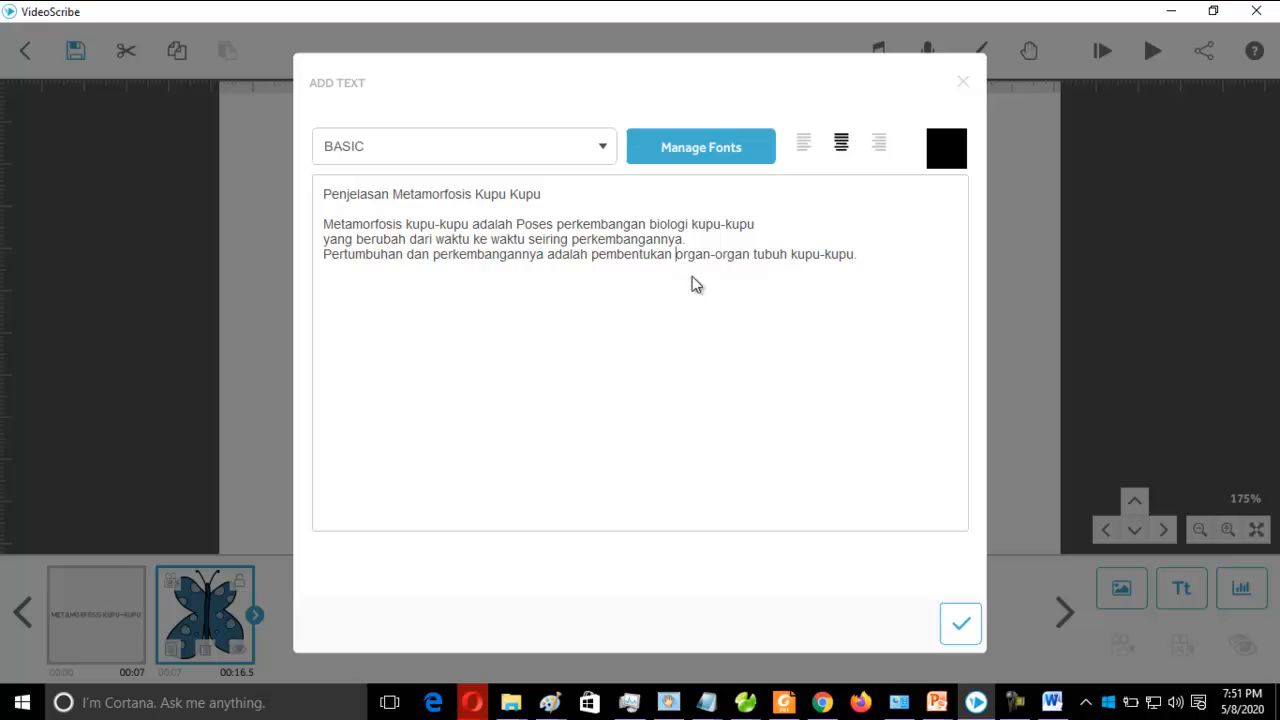
key("Return")
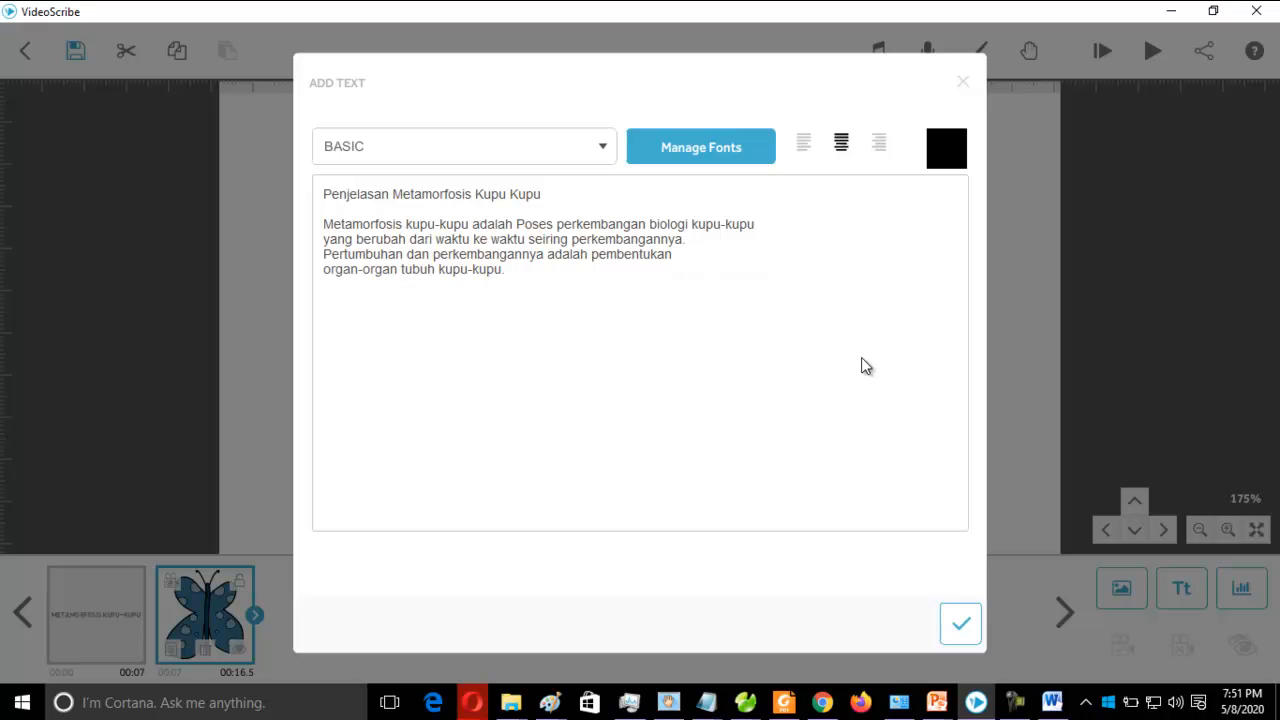
left_click(959, 632)
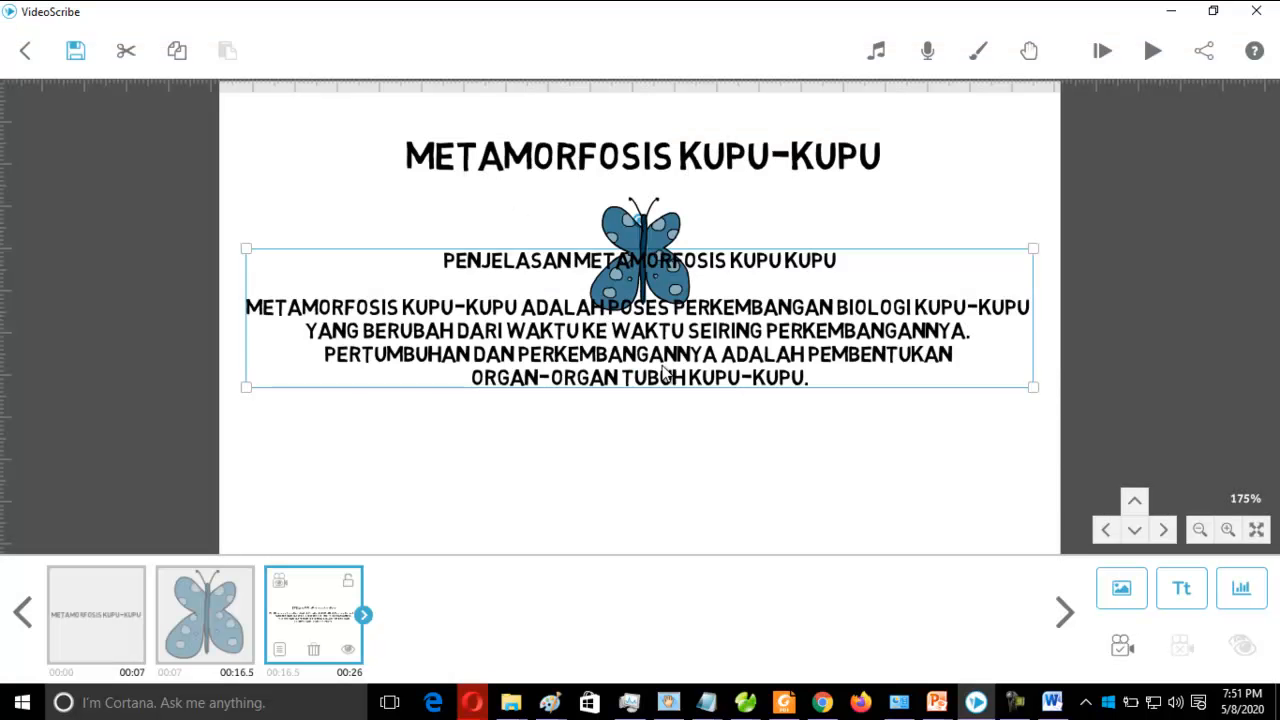
Move the explanation text below the butterfly and preview its drawing animation
left_click_drag(655, 390, 660, 513)
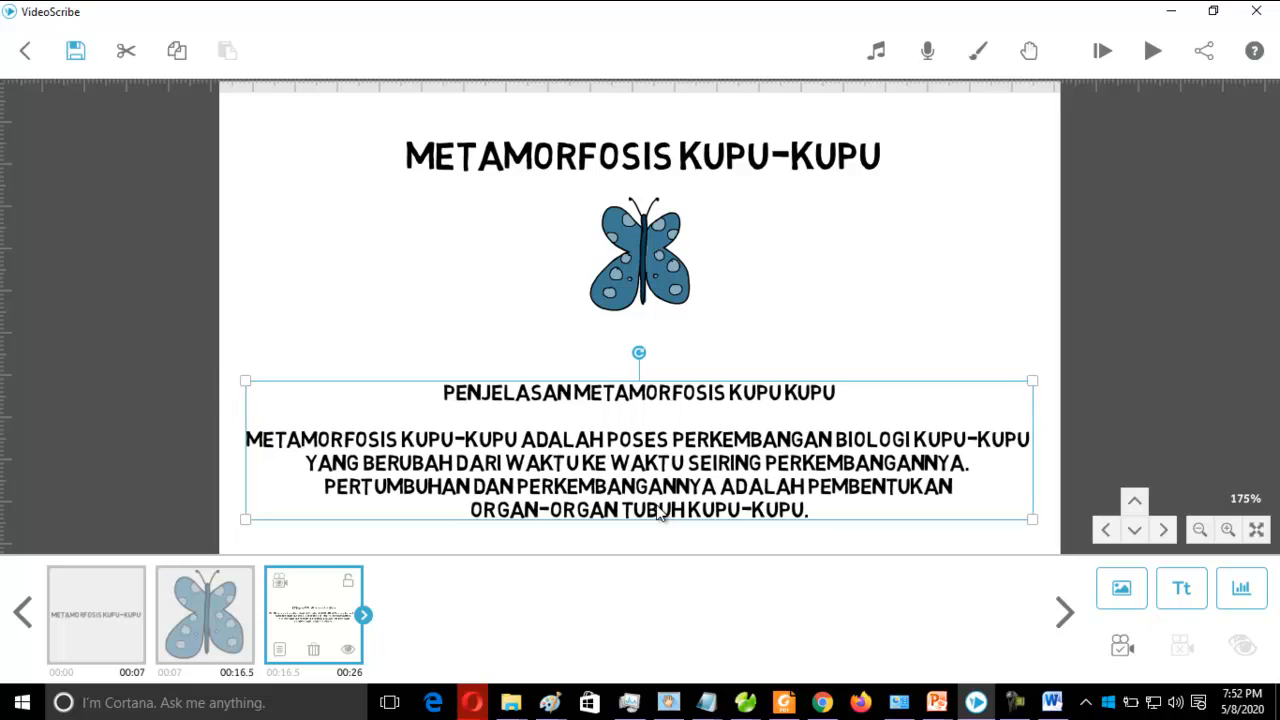
scroll(584, 324, "down", 3)
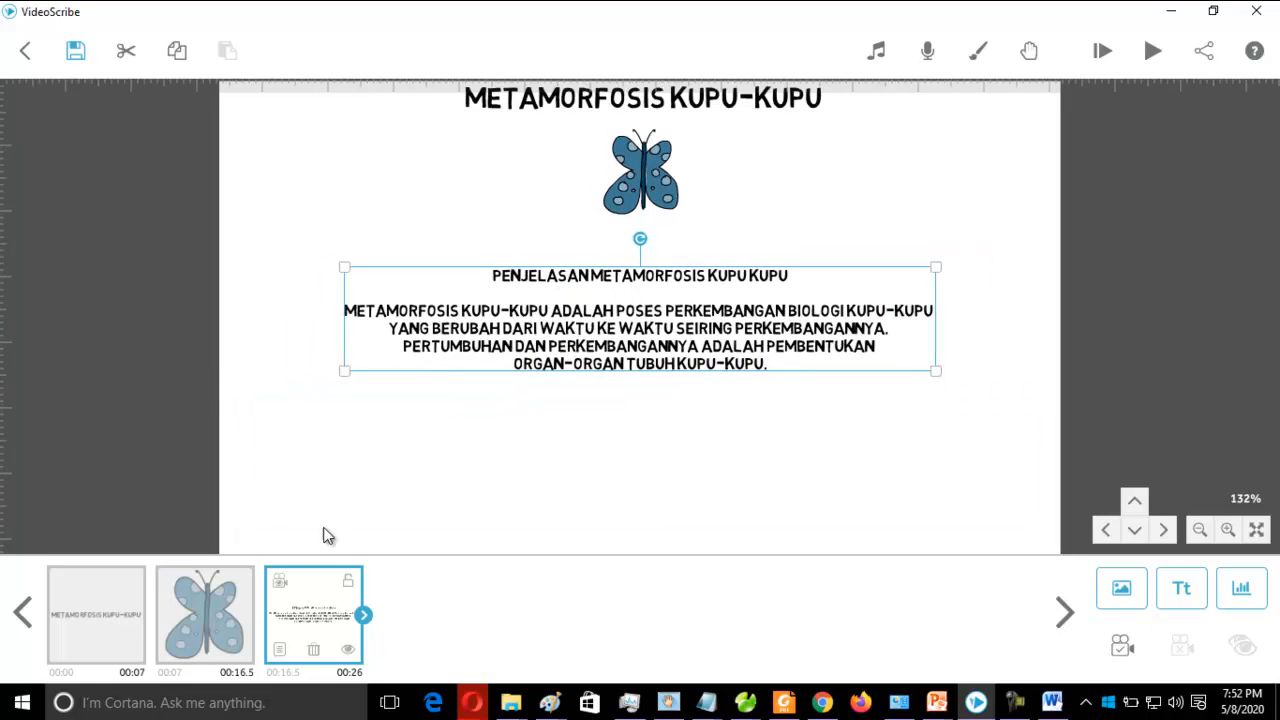
left_click(1151, 51)
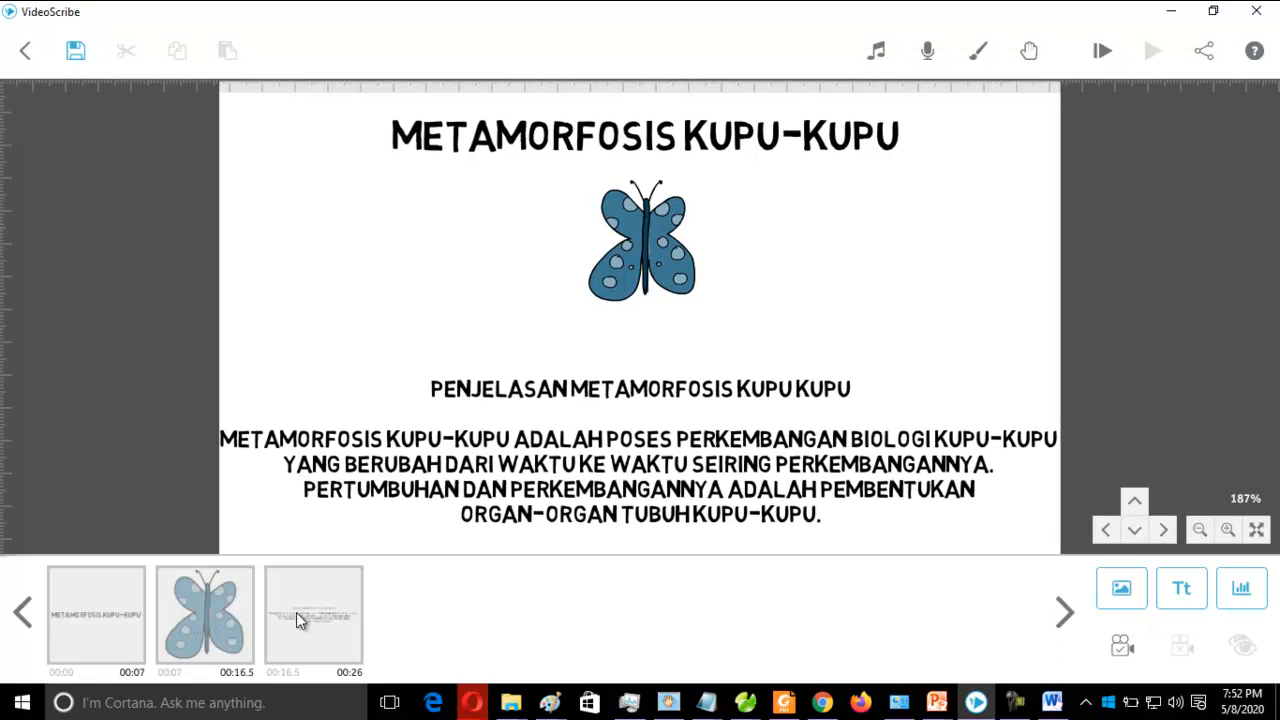
Move the explanation text farther down, leaving a wide gap beneath the butterfly
scroll(727, 384, "down", 2)
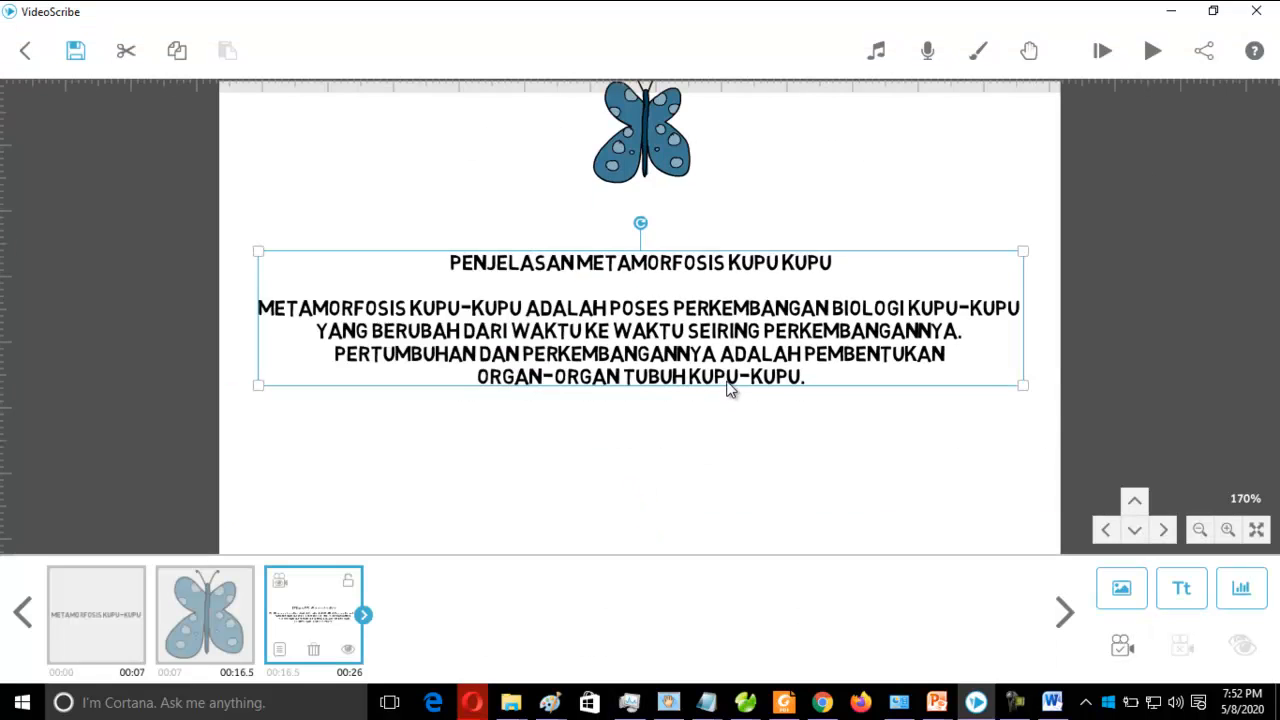
scroll(716, 450, "up", 3)
scroll(714, 450, "up", 1)
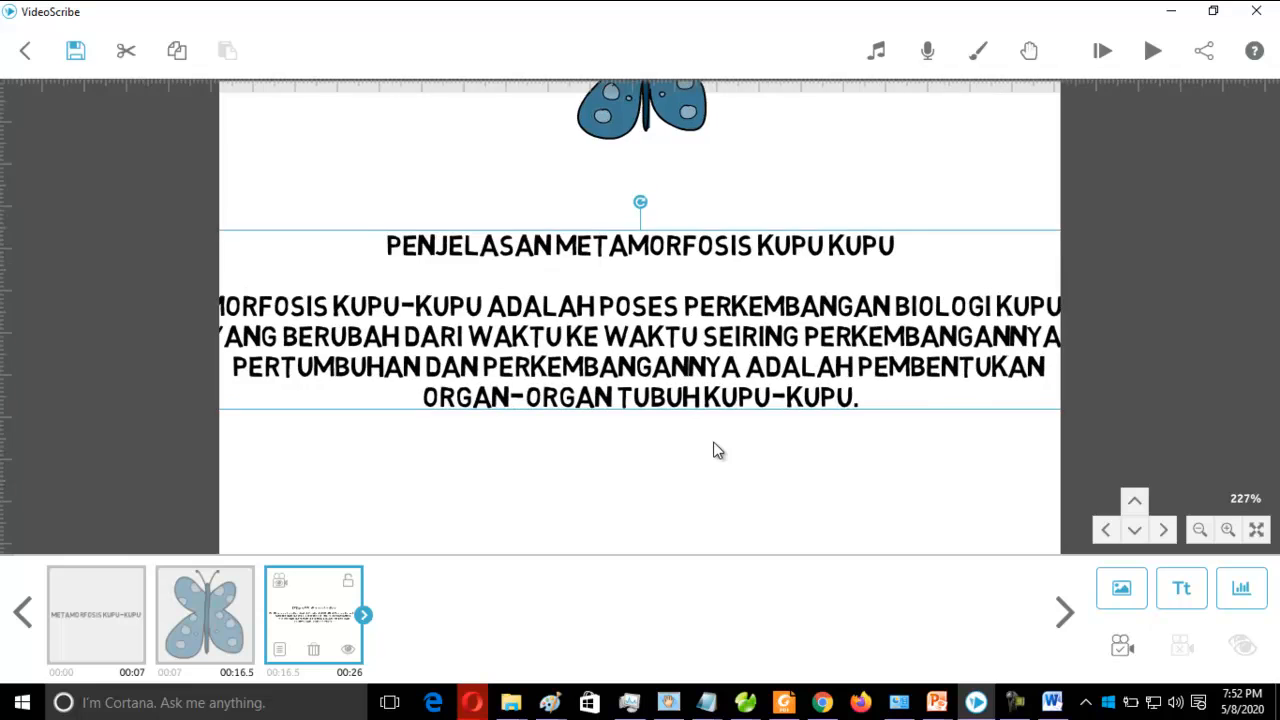
scroll(714, 452, "down", 3)
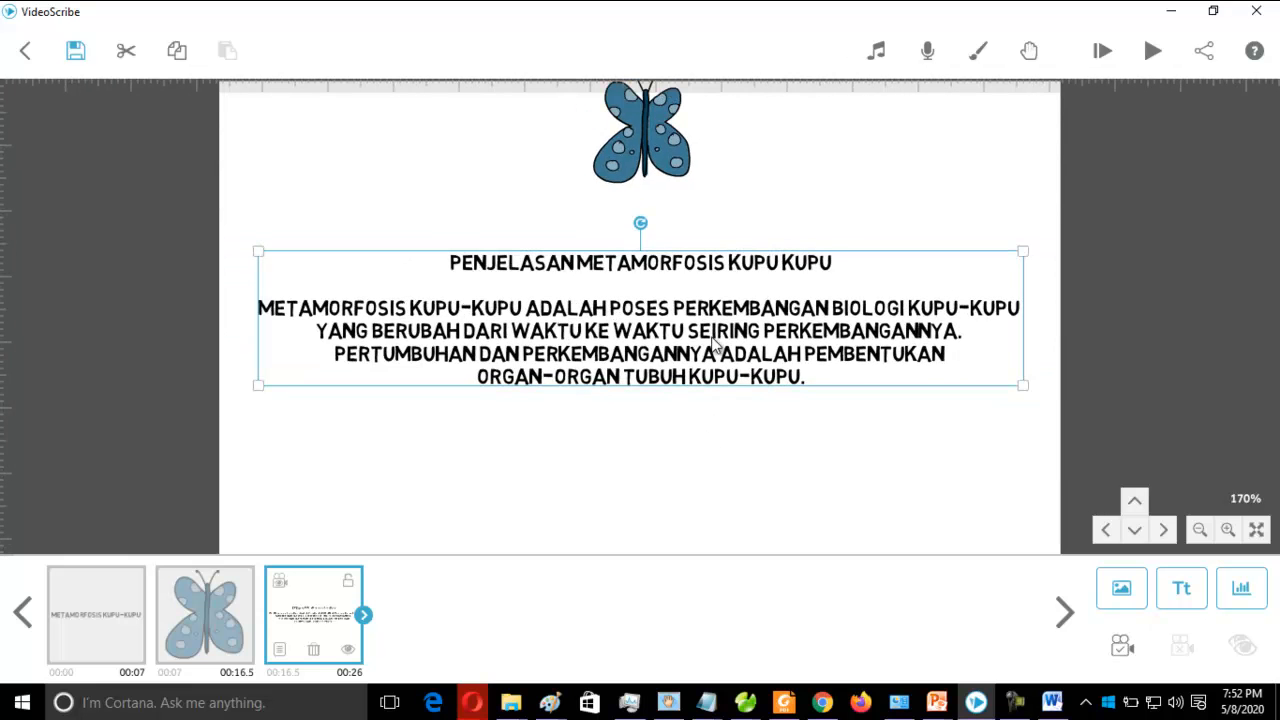
left_click_drag(693, 380, 703, 517)
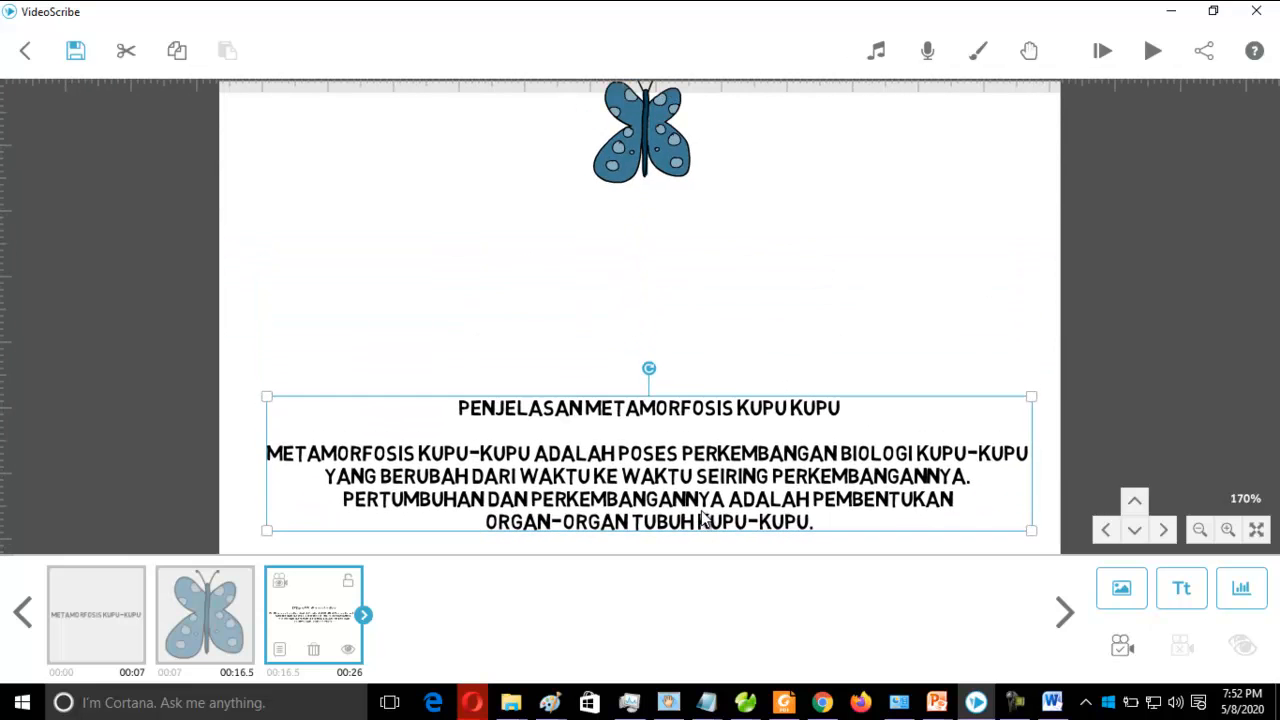
Set the explanation text's camera position to frame the text alone at 187% zoom, and play the animation from the beginning
scroll(660, 372, "down", 2)
scroll(655, 385, "up", 2)
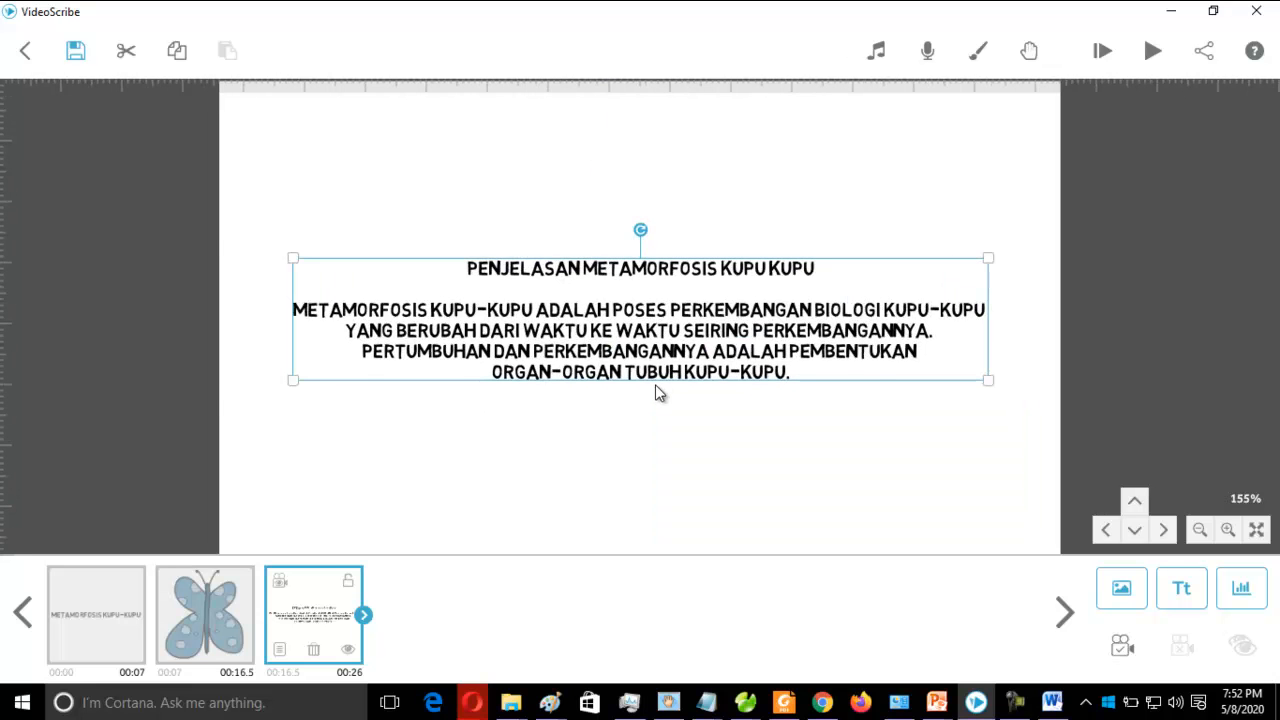
scroll(656, 388, "up", 1)
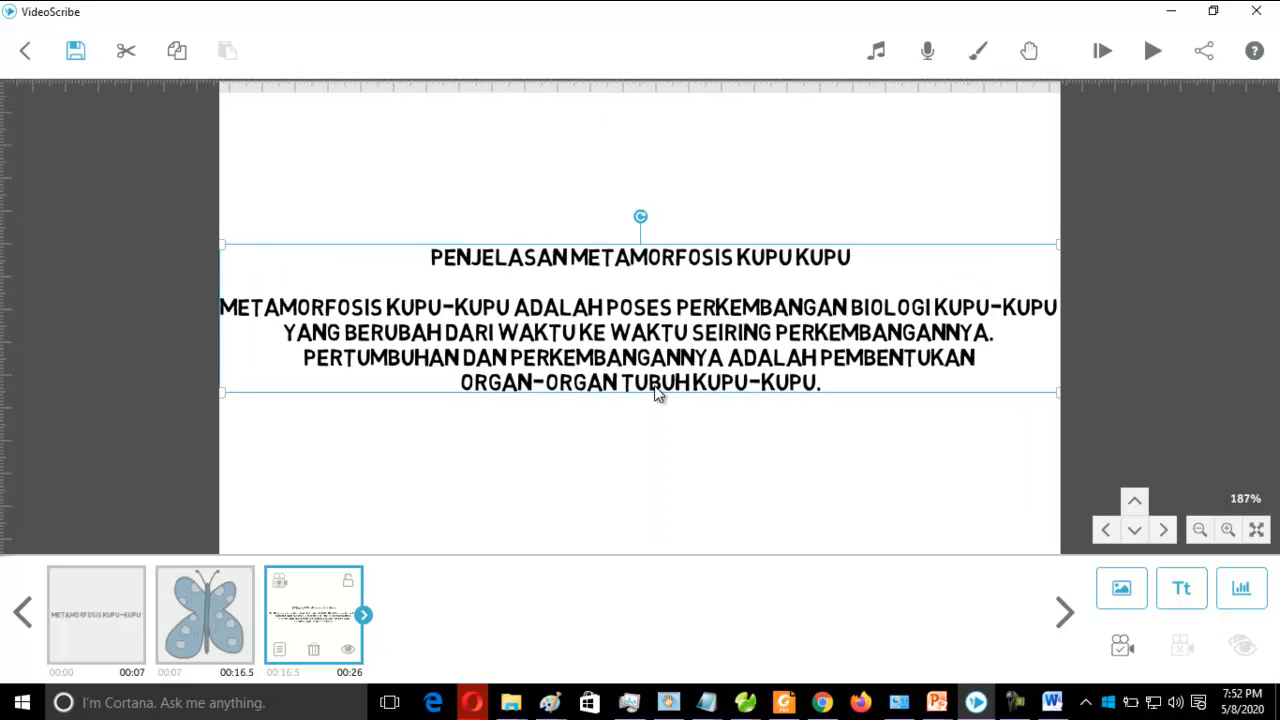
left_click(1119, 654)
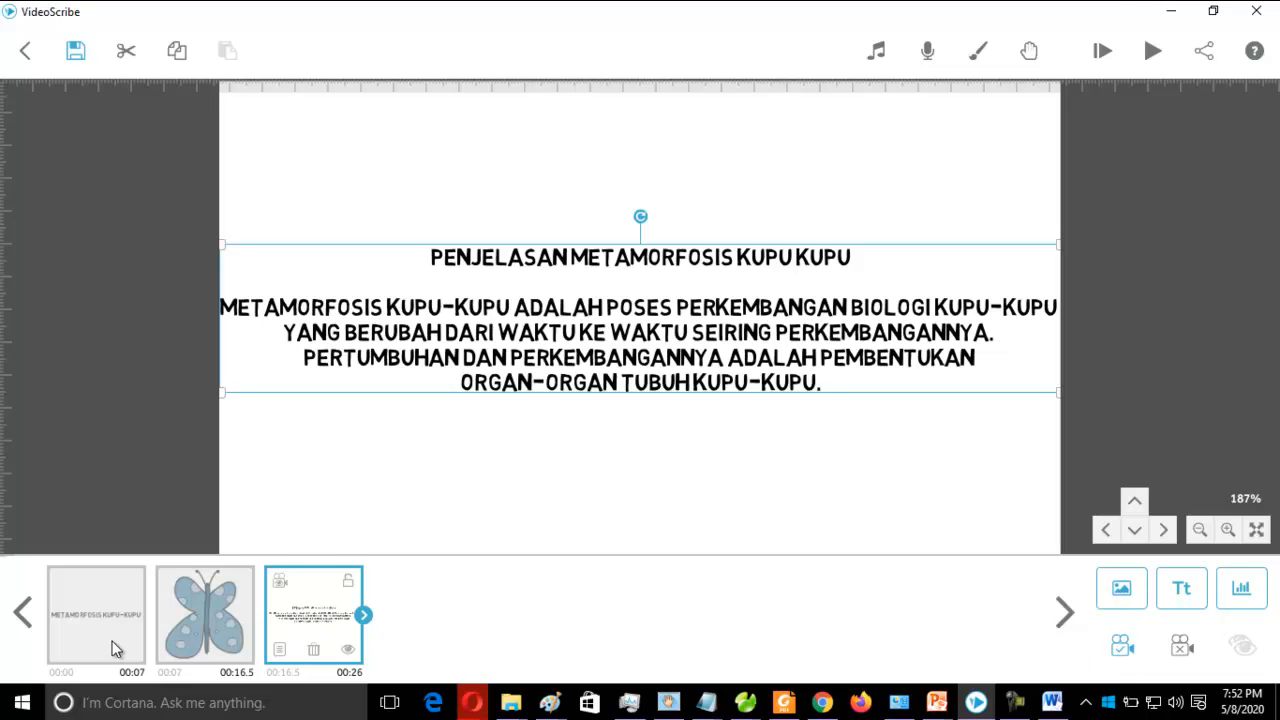
left_click(1103, 51)
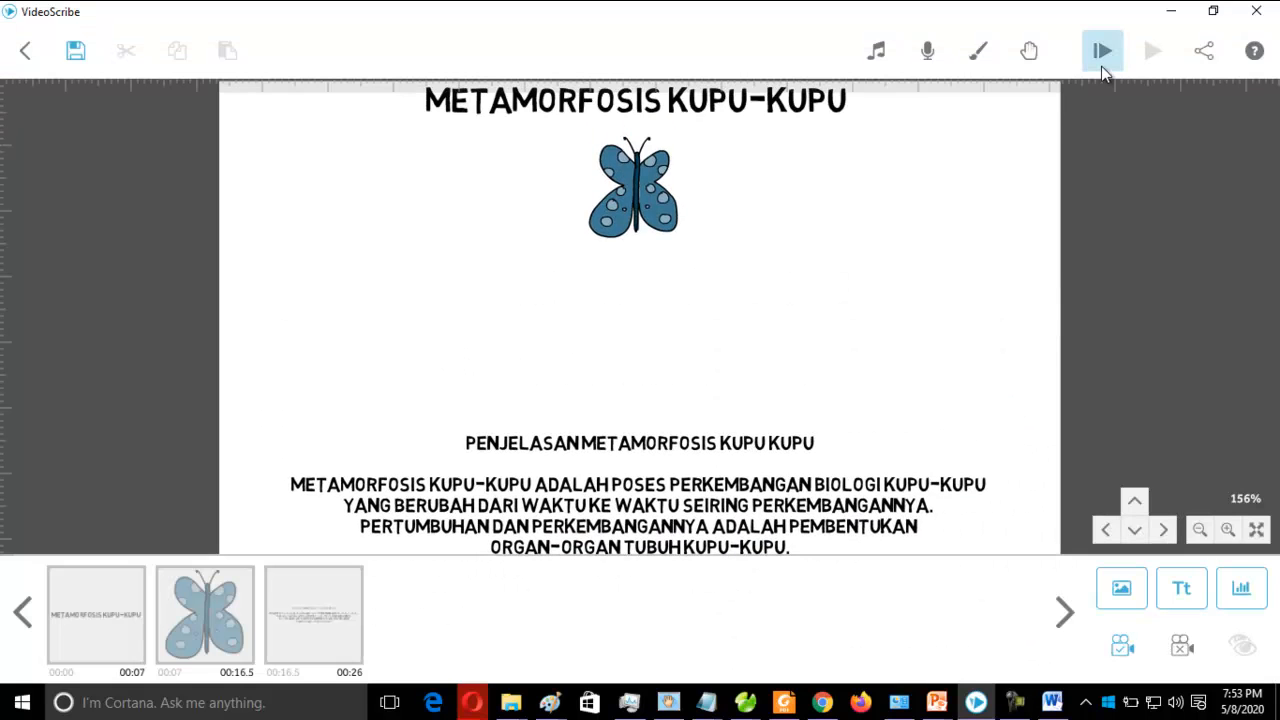
Set the explanation text's Animate time to 15.0 s in its element properties
left_click(297, 650)
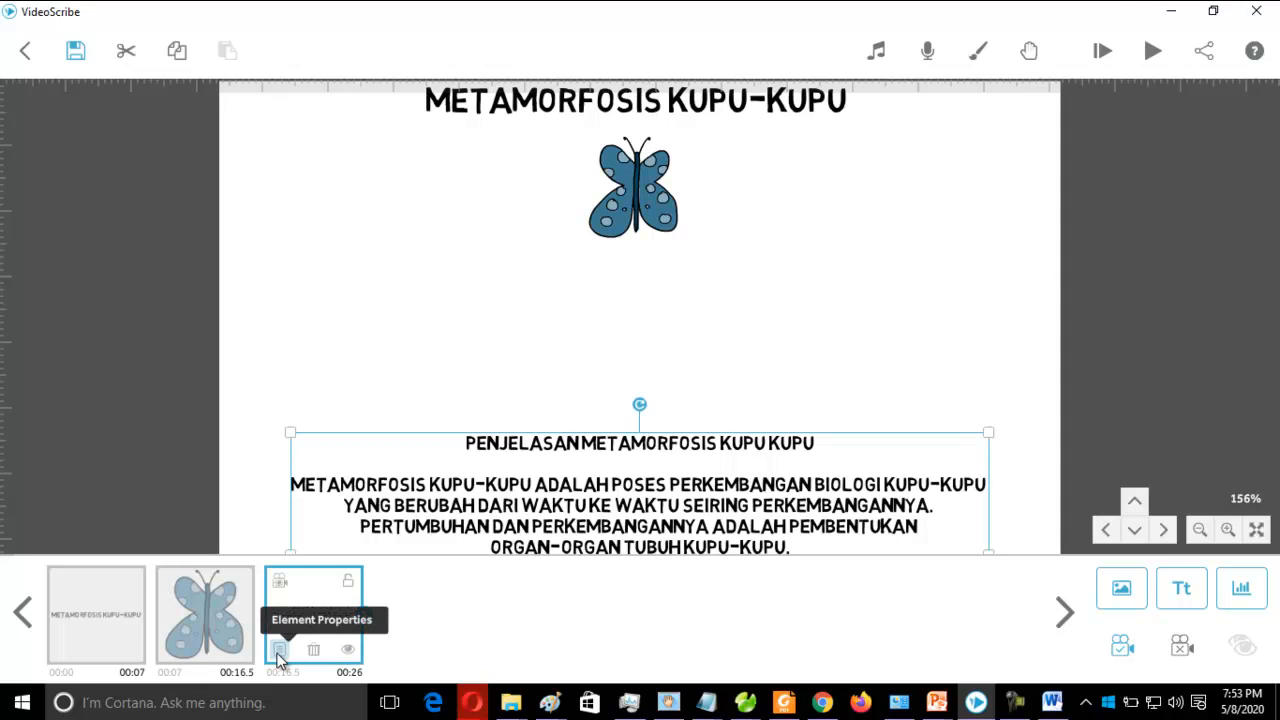
left_click(280, 652)
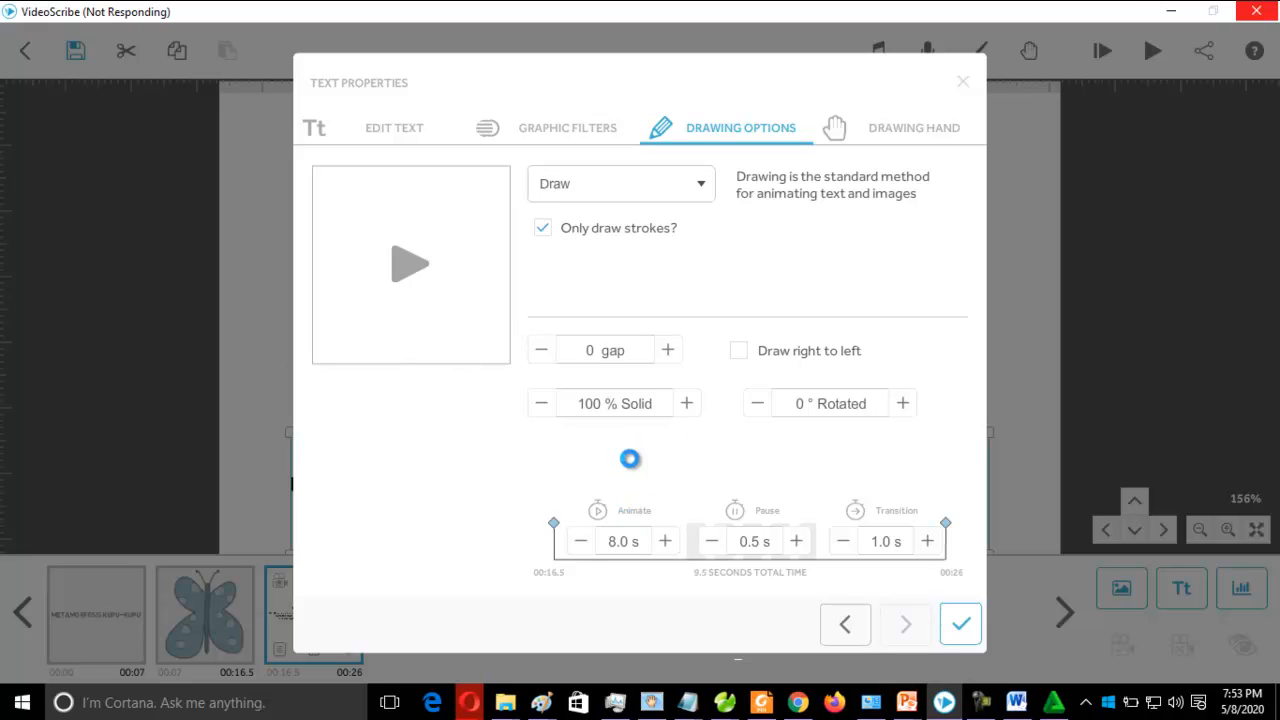
left_click(665, 541)
left_click(665, 541)
left_click(665, 541)
left_click(665, 541)
left_click(665, 541)
left_click(665, 541)
left_click(665, 541)
left_click(665, 541)
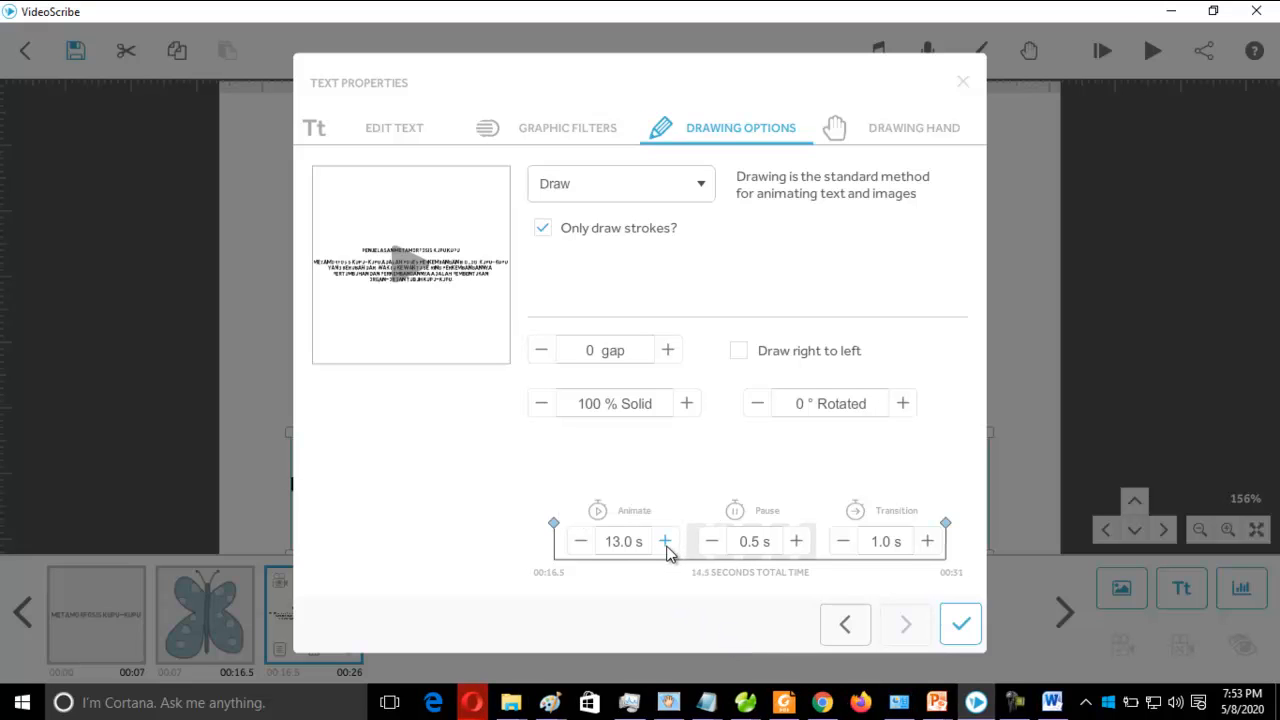
left_click(666, 545)
left_click(666, 545)
left_click(666, 545)
left_click(665, 541)
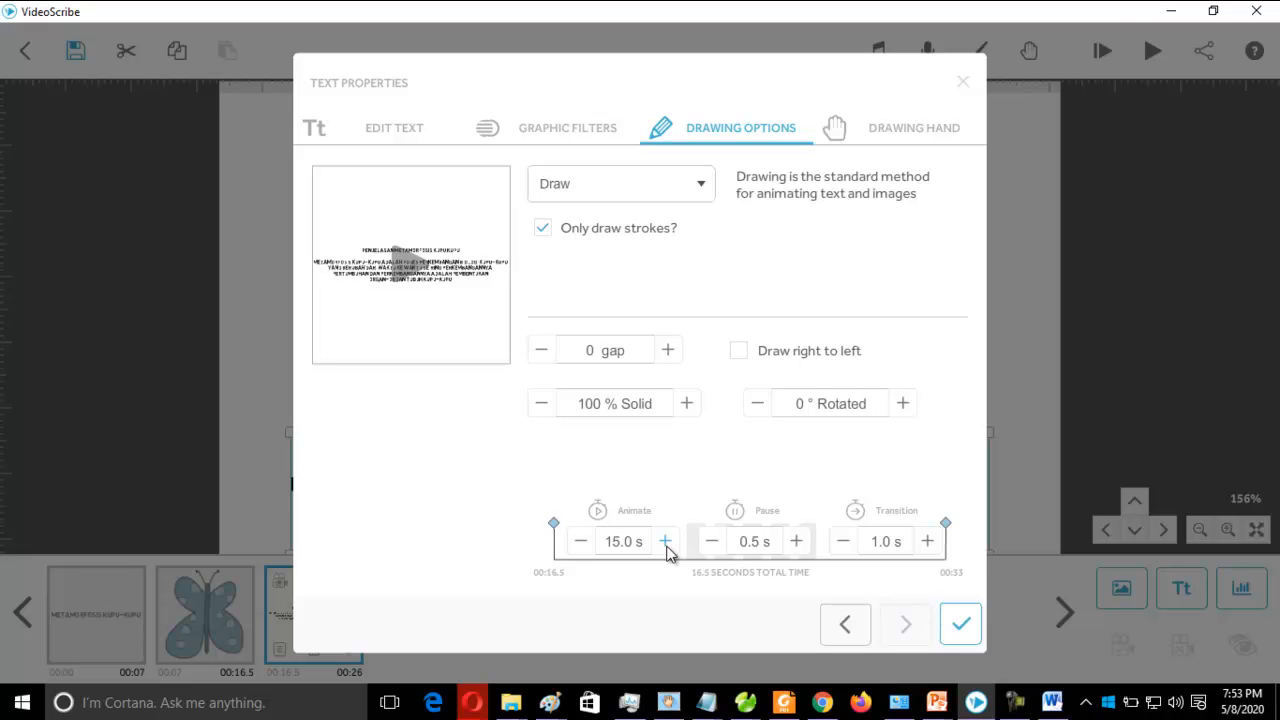
left_click(958, 626)
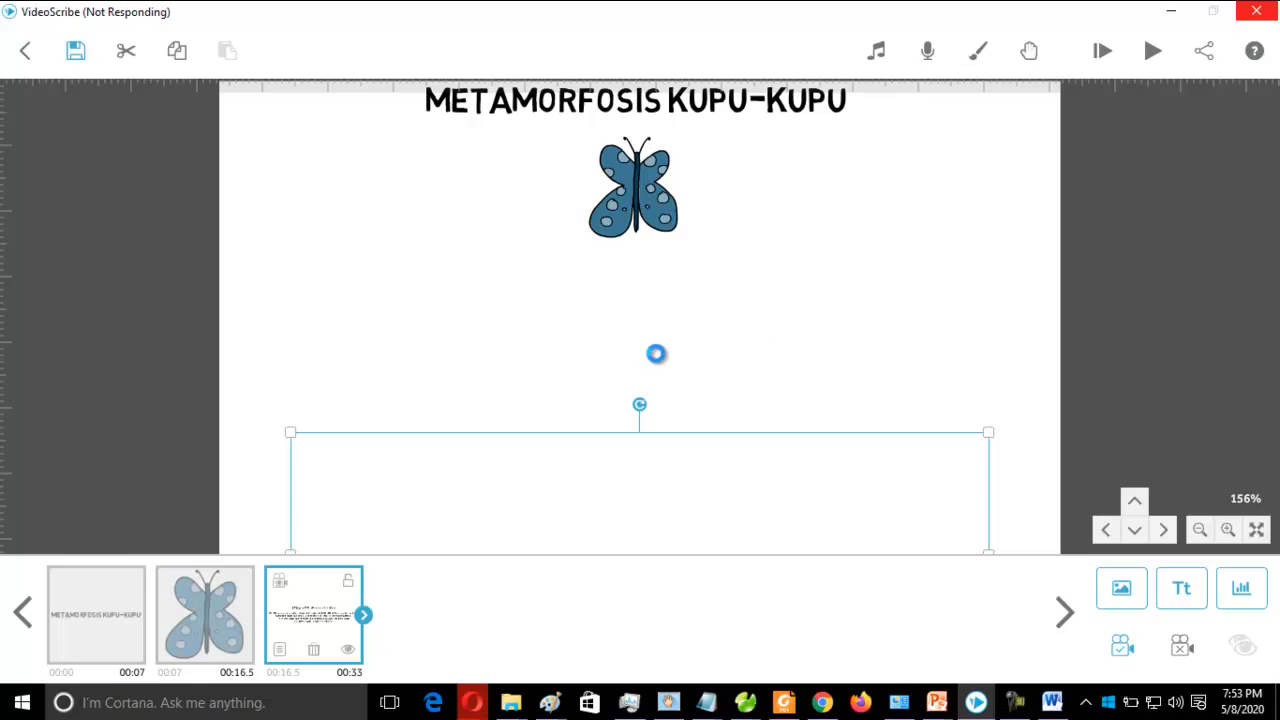
left_click(655, 353)
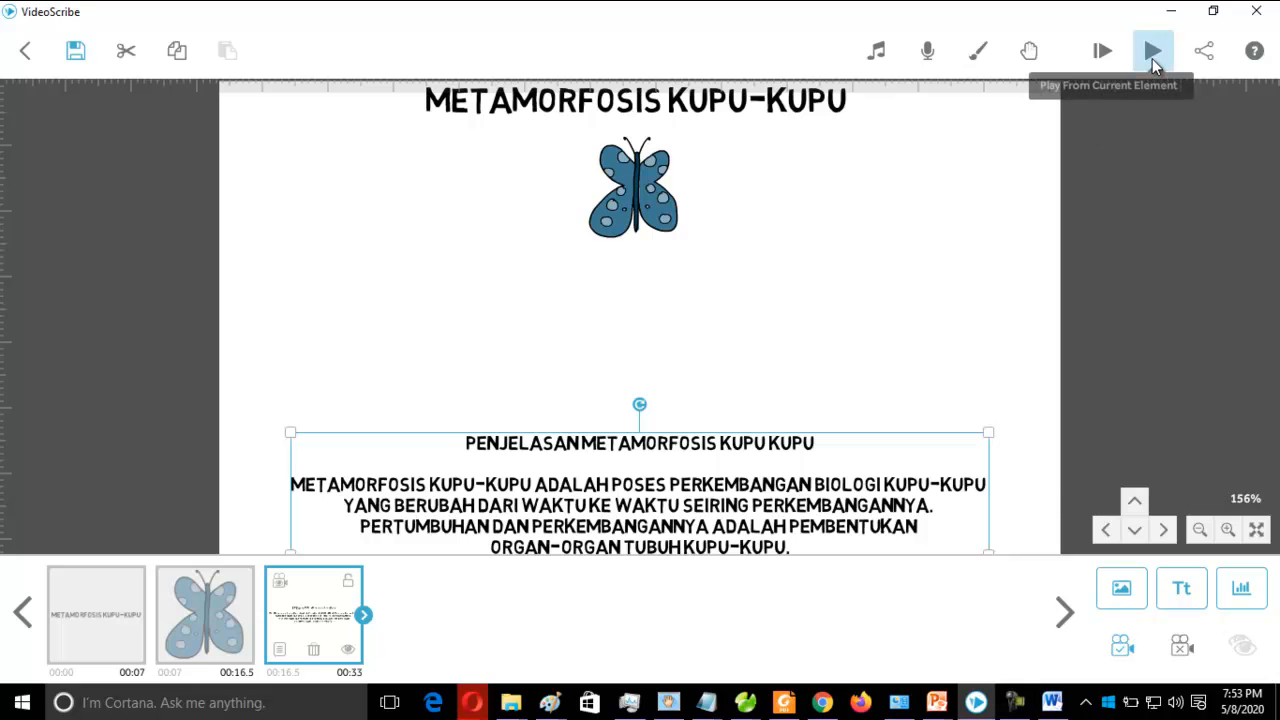
Play the animation from the explanation text element to check its drawing speed
left_click(1152, 60)
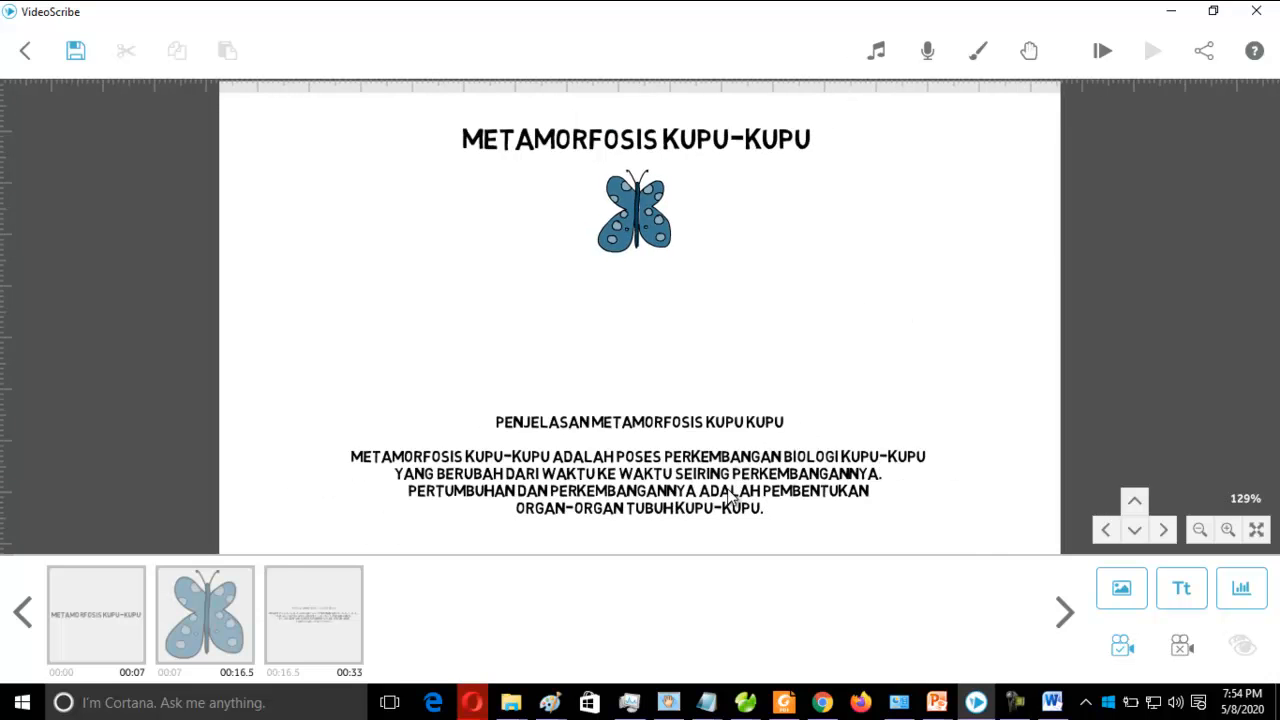
left_click(1135, 529)
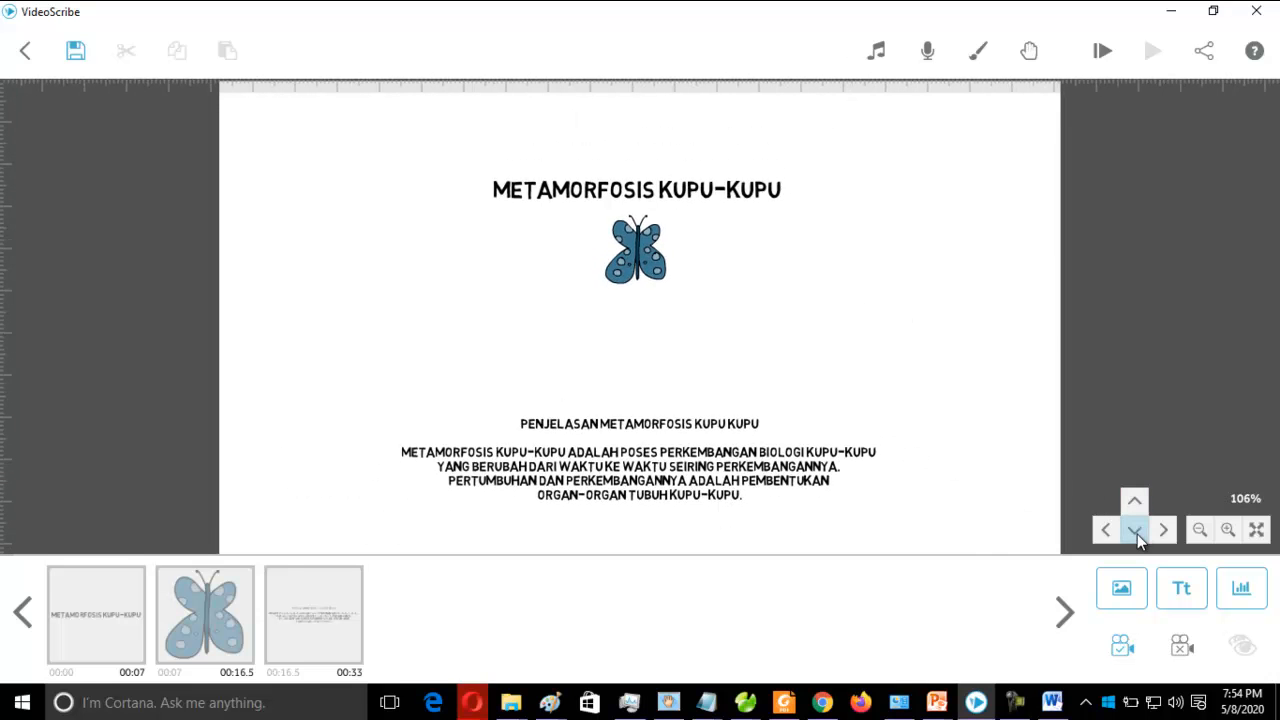
left_click(1138, 500)
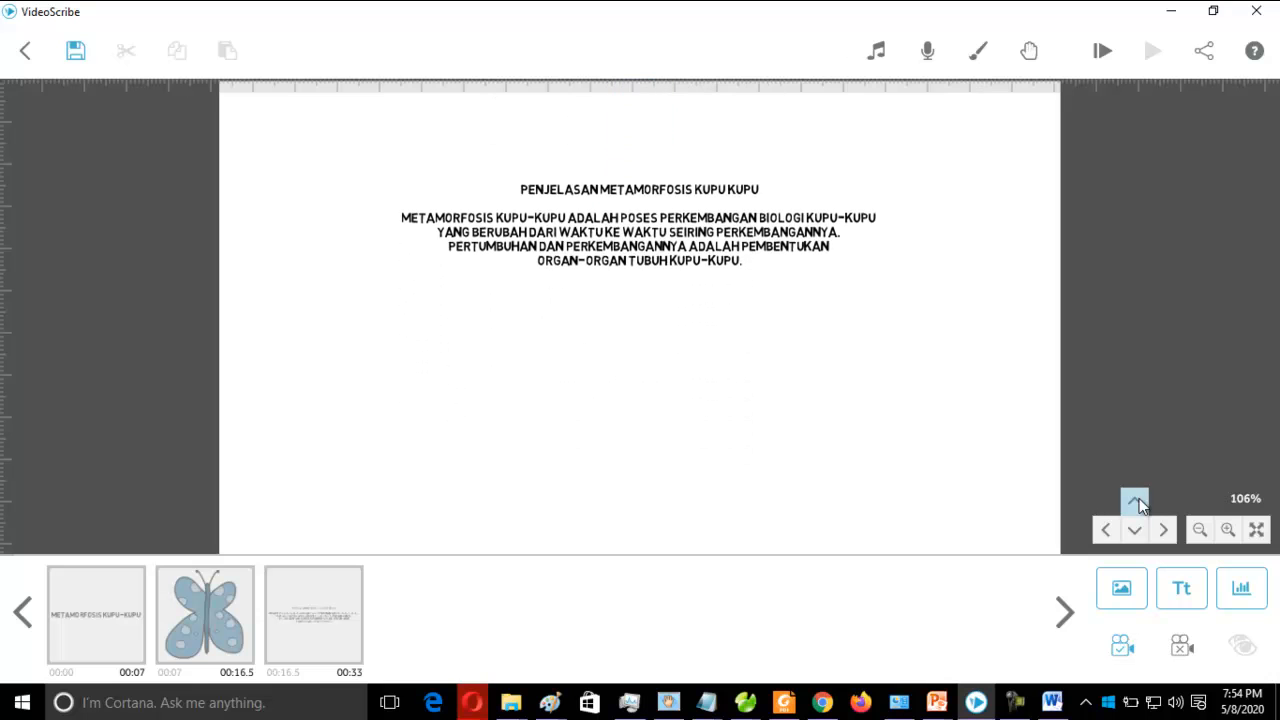
scroll(738, 298, "up", 2)
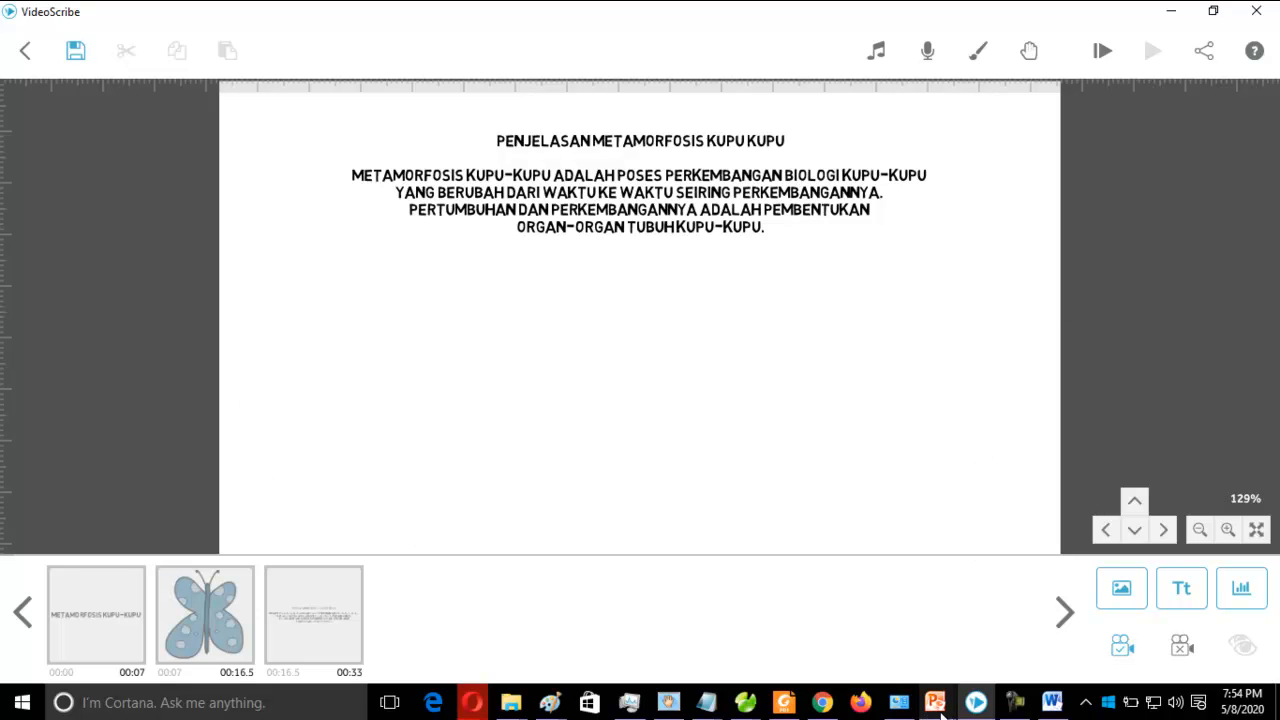
Switch to the Word document and copy the heading "1. Telur" with the first two sentences of its paragraph
left_click(1052, 702)
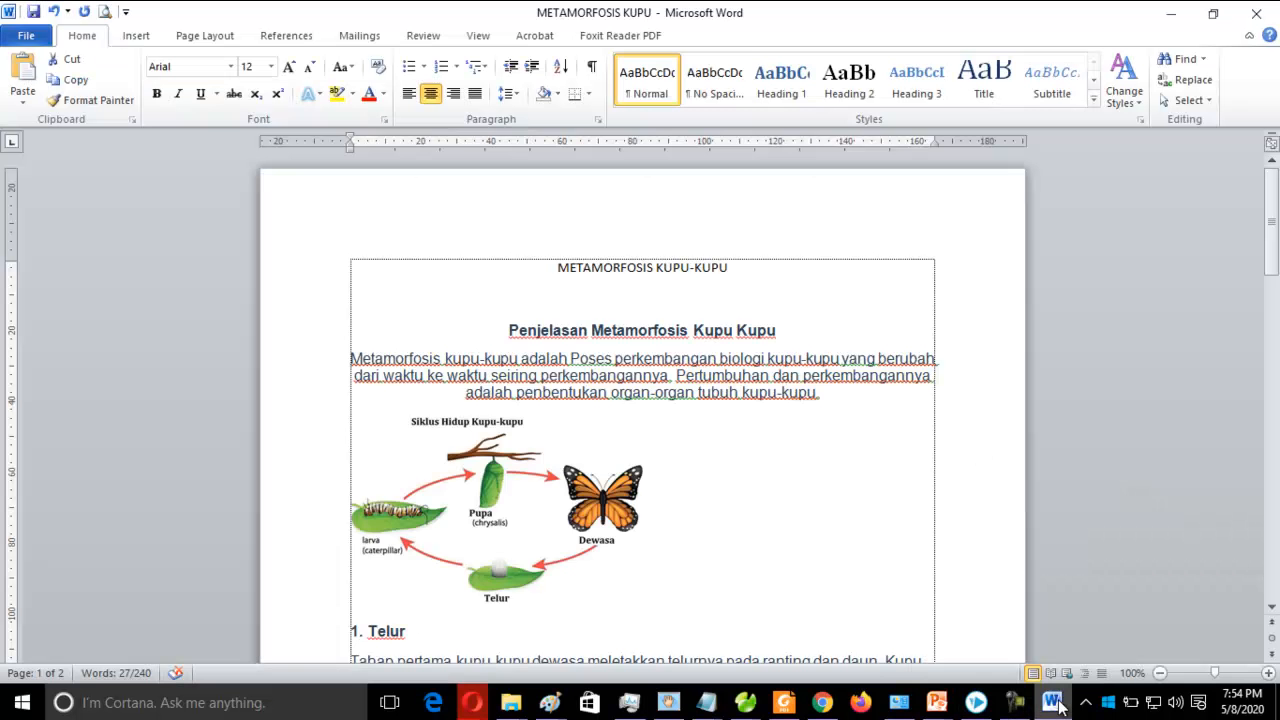
scroll(622, 425, "down", 4)
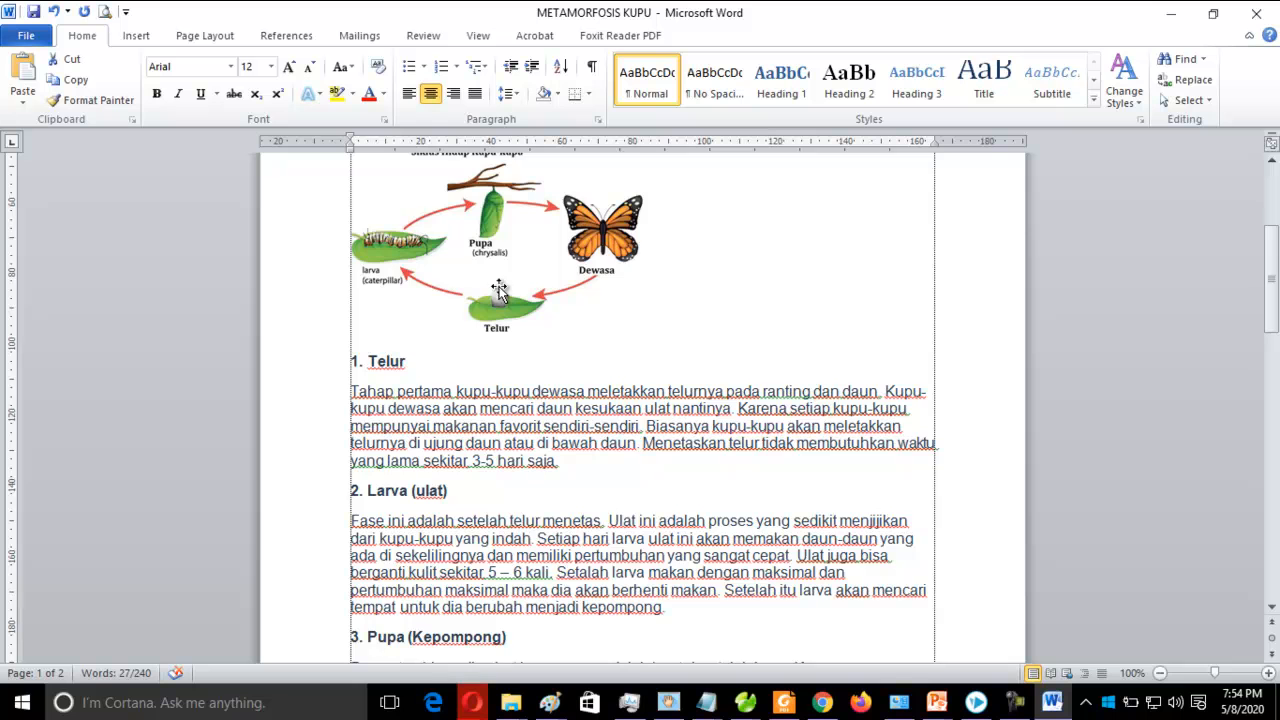
scroll(578, 318, "up", 1)
scroll(578, 318, "down", 5)
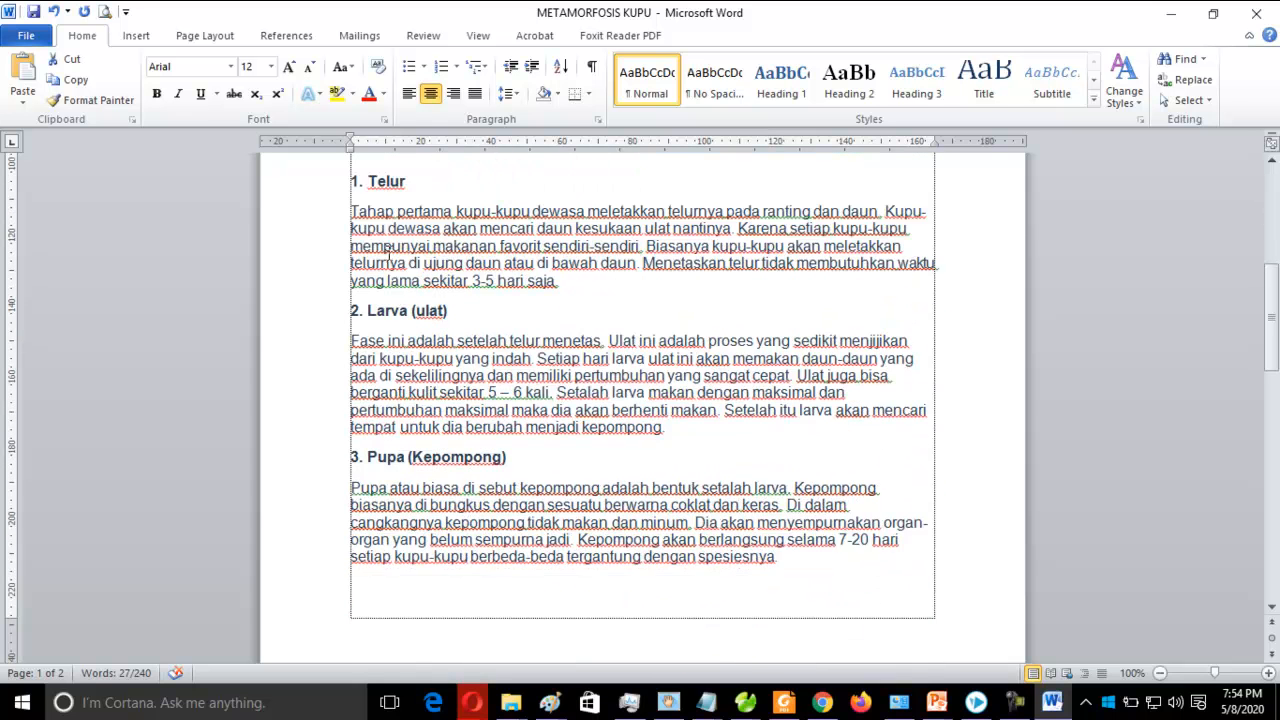
scroll(389, 251, "up", 1)
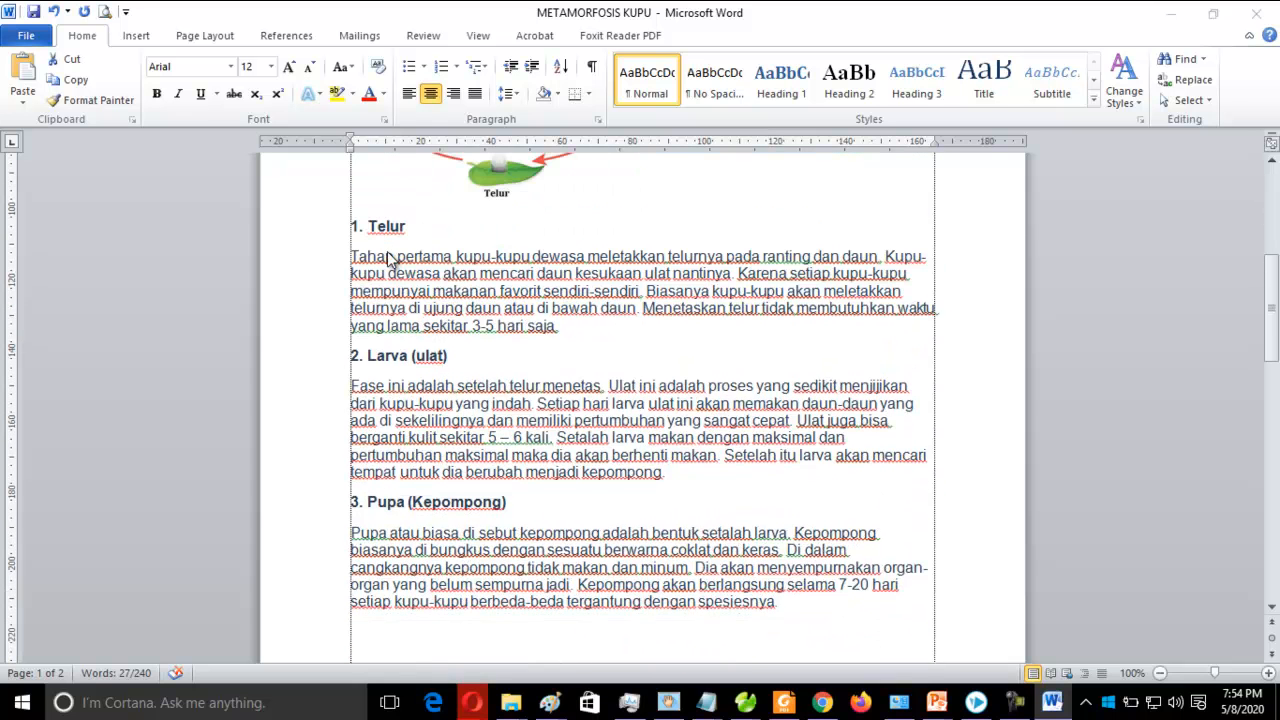
scroll(390, 258, "up", 1)
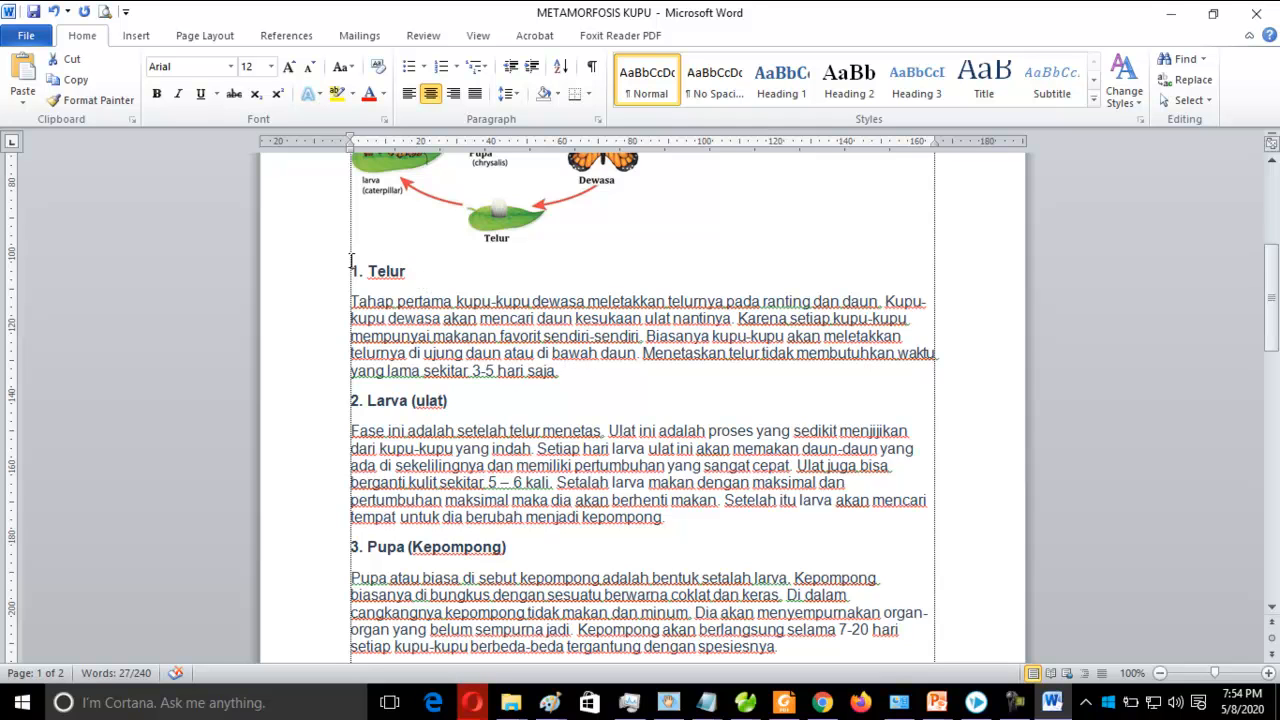
left_click_drag(352, 271, 408, 273)
left_click_drag(548, 291, 706, 318)
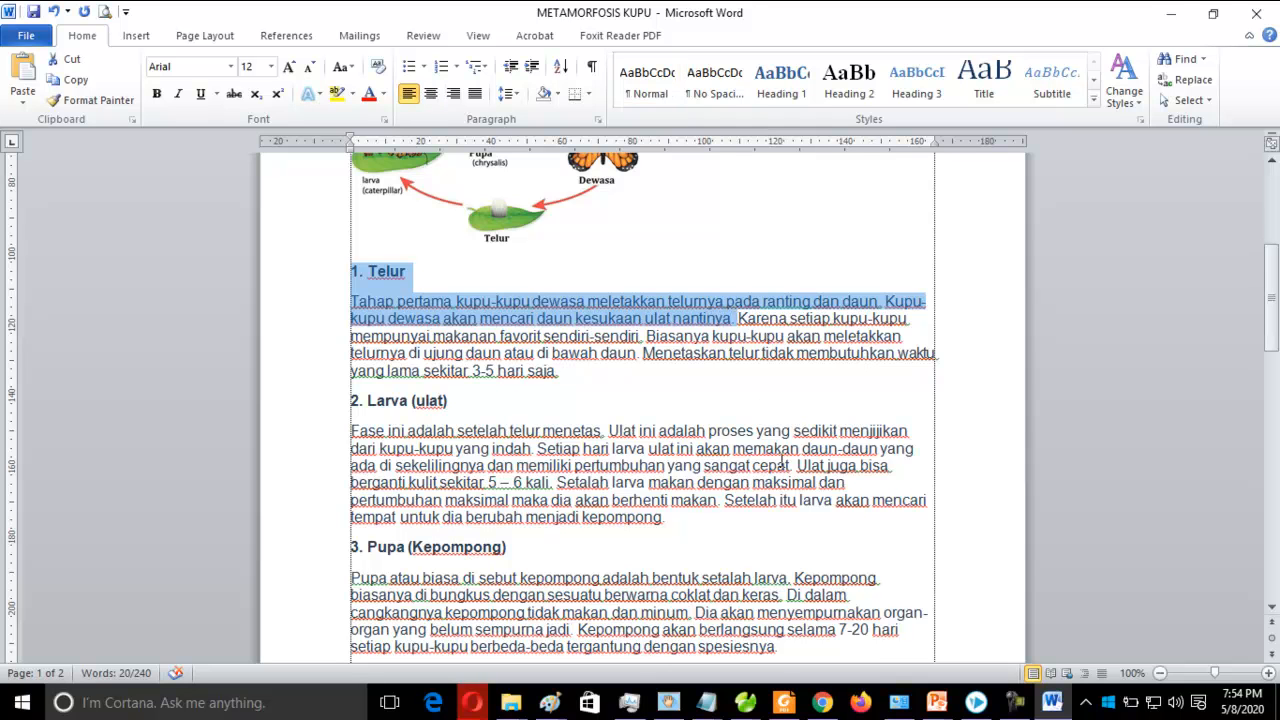
Switch back to VideoScribe and paste the copied Telur heading and sentences into a new text element
left_click(977, 703)
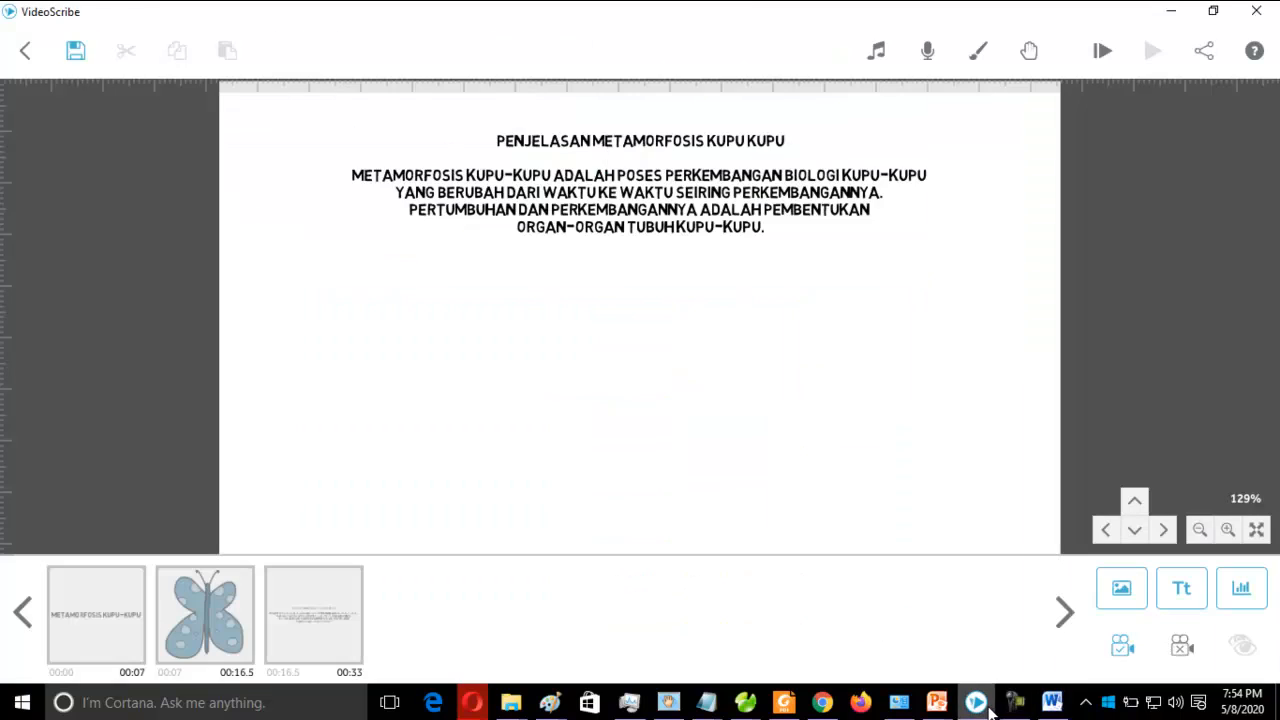
left_click(1184, 598)
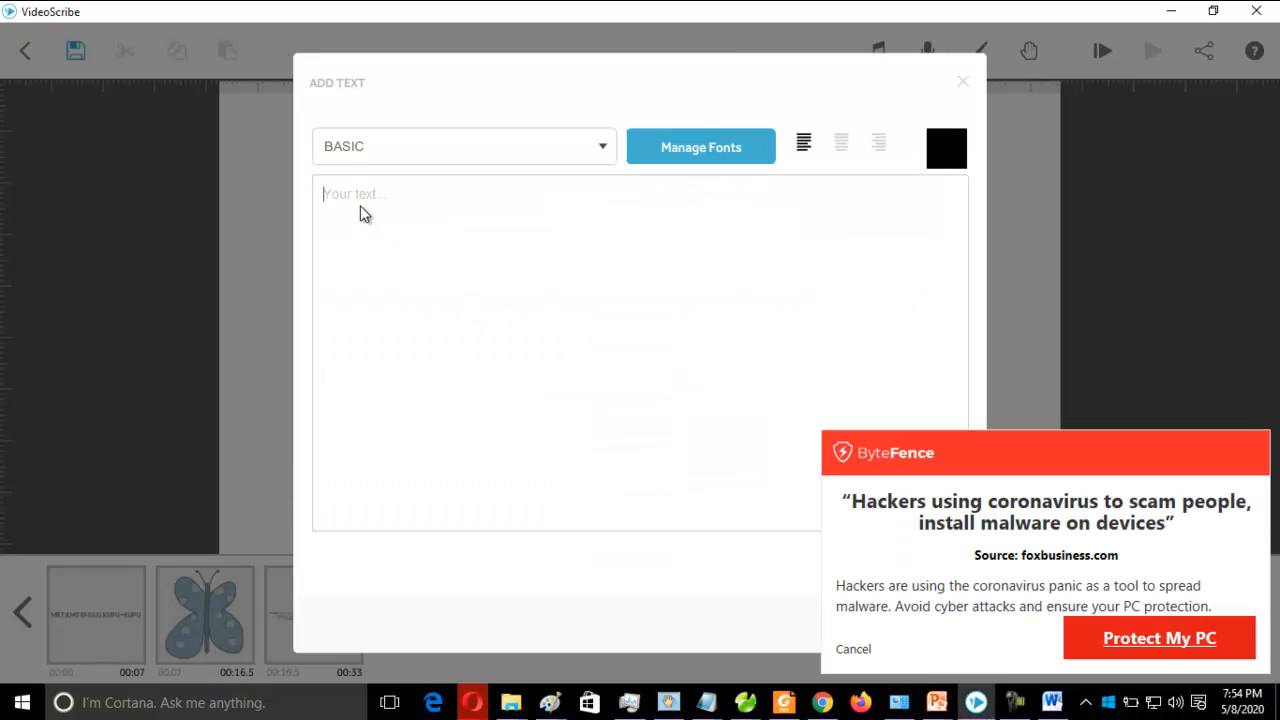
type("1. Telur Tahap pertama kupu-kupu dewasa meletakkan telurnya pada ranting dan daun. Kupu-kupu dewasa akan mencari daun kesukaan ulat nantinya.")
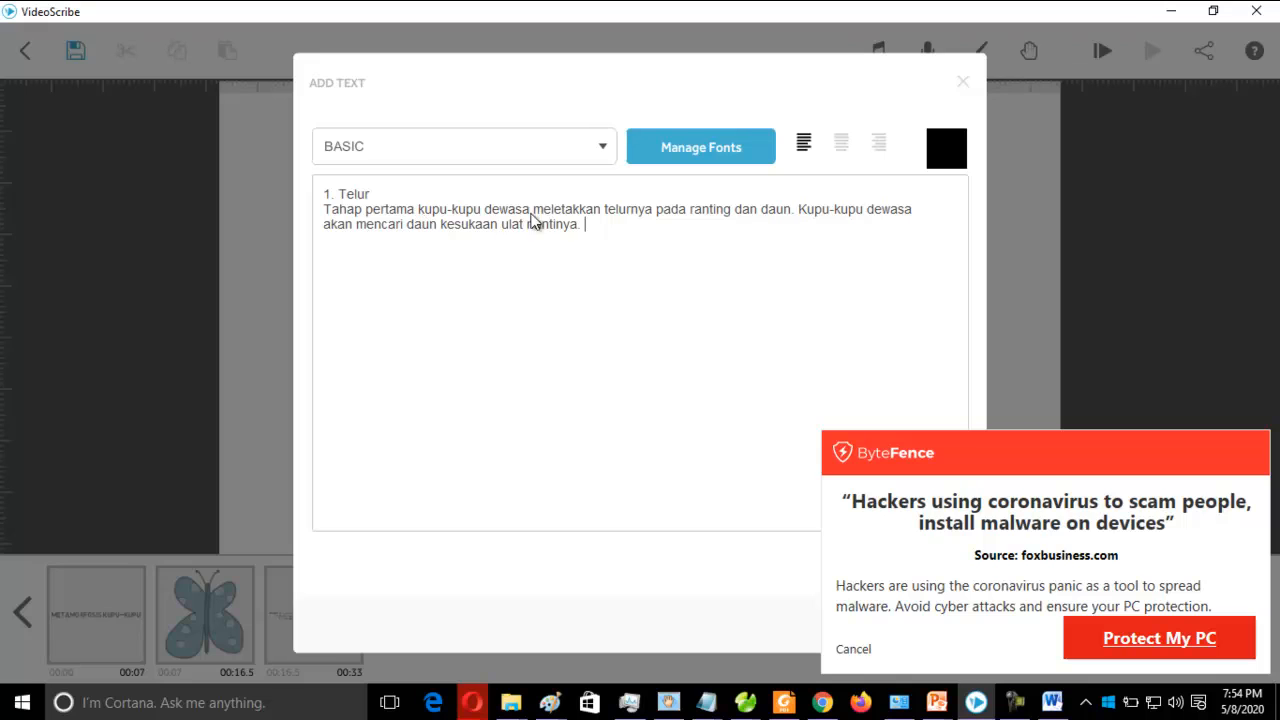
Start the sentence beginning "Kupu-kupu dewasa" on its own line, dismiss the pop-up advertisement, and add the Telur text to the canvas
left_click(692, 212)
left_click(804, 218)
key("Return")
left_click(855, 655)
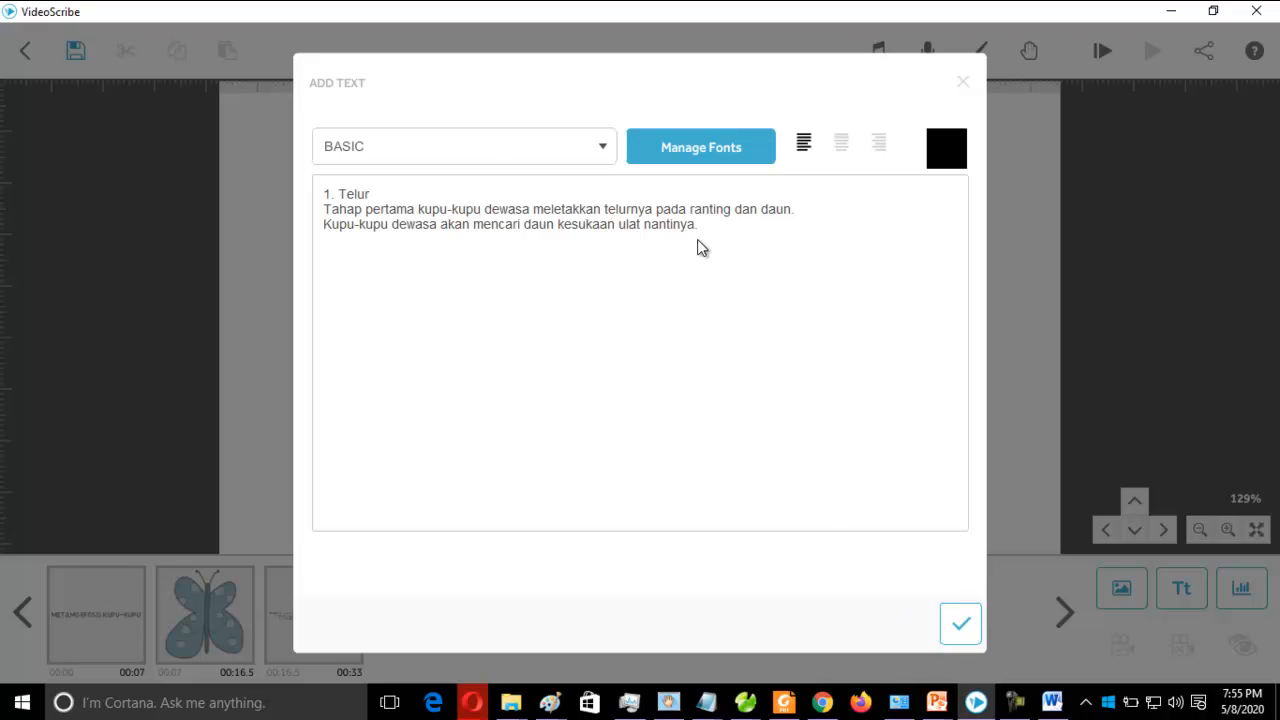
left_click(960, 623)
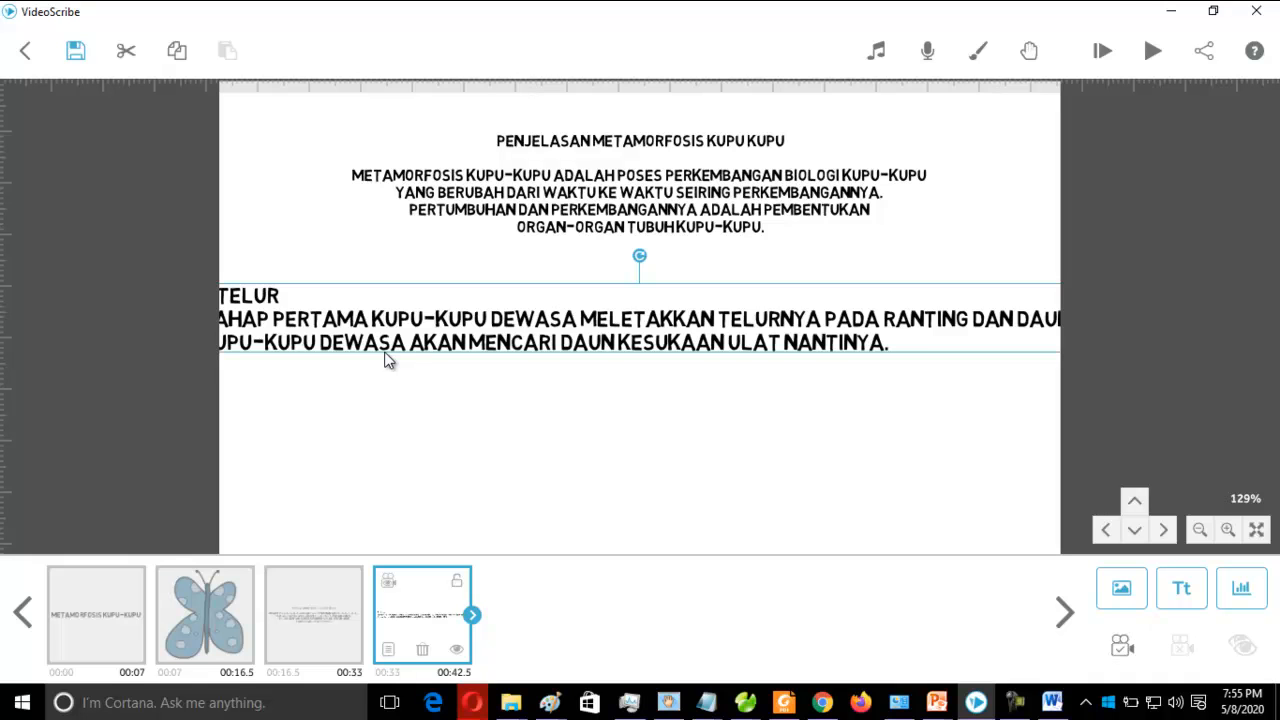
Shrink the Telur text so it fits the canvas width and move it well below the explanation paragraph
left_click_drag(290, 324, 405, 336)
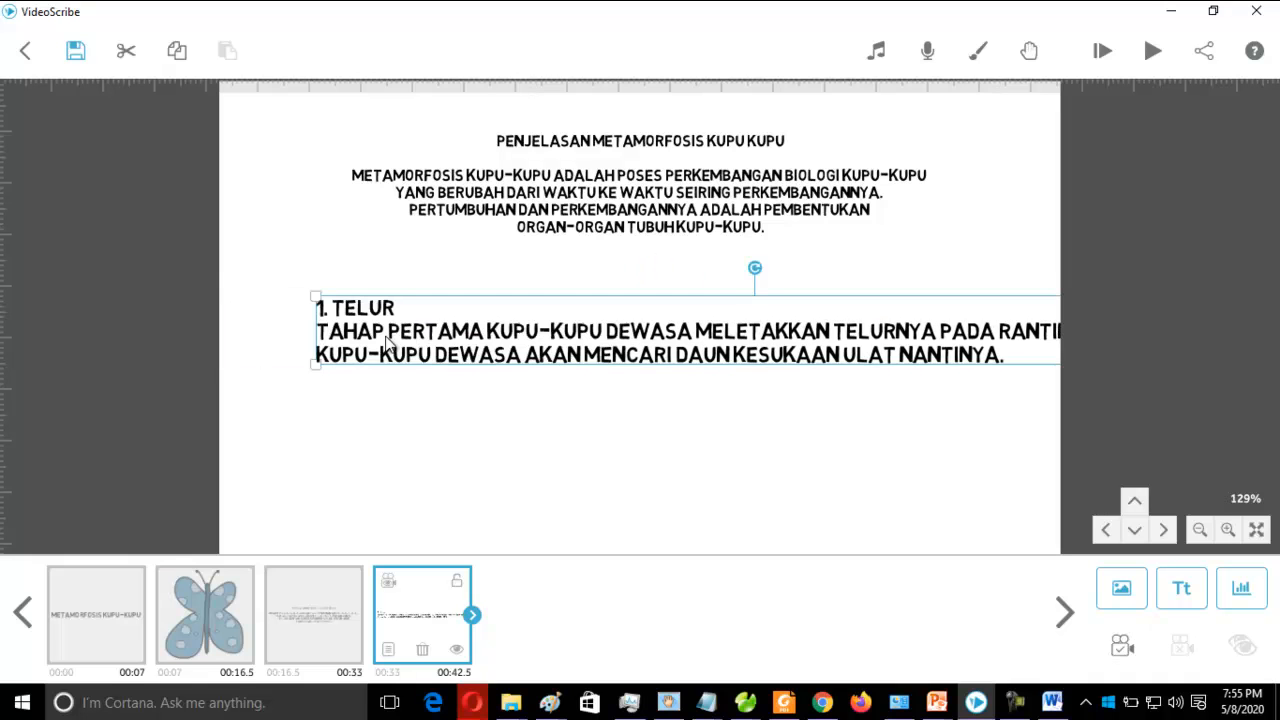
left_click_drag(317, 298, 274, 308)
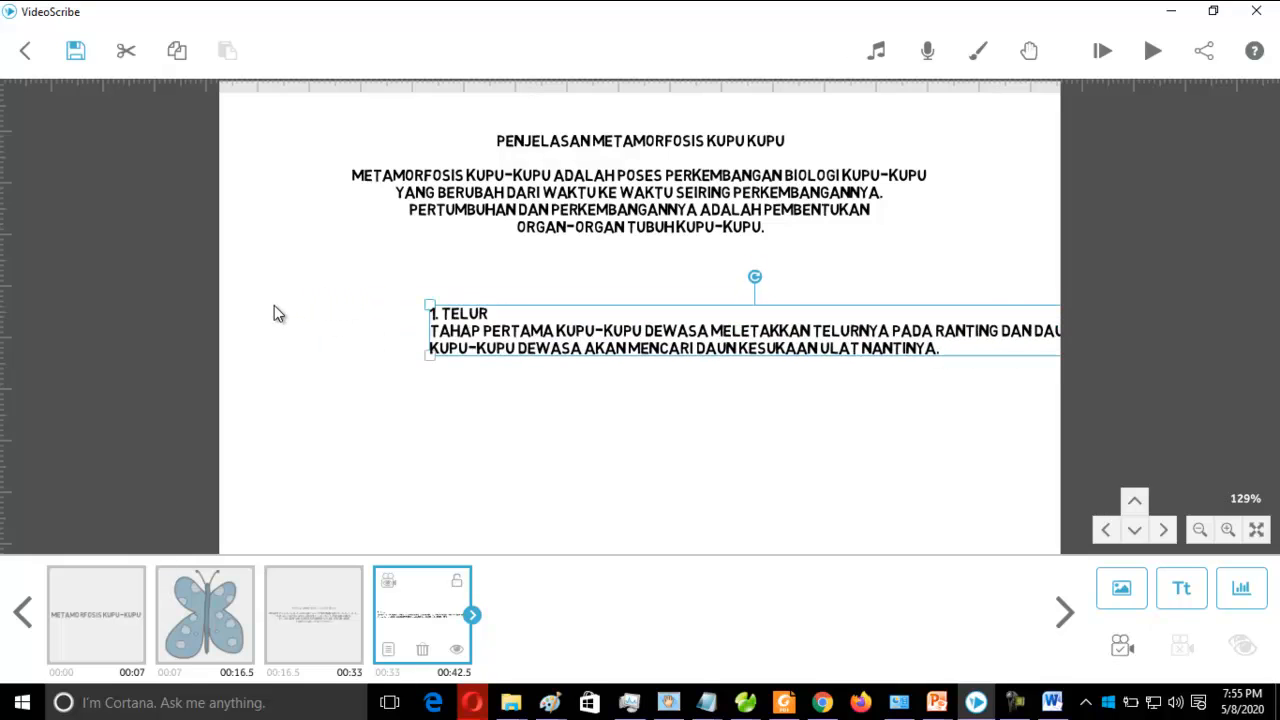
left_click_drag(482, 352, 312, 477)
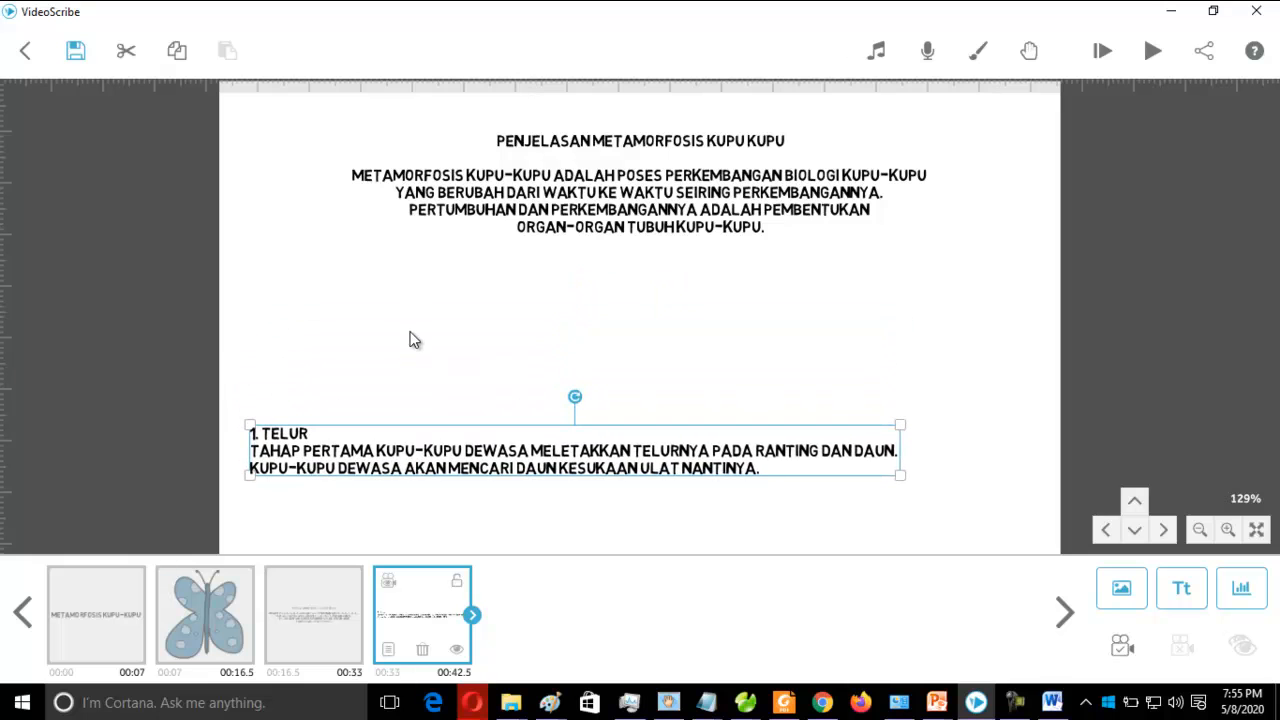
Centre the Telur text near the upper edge of the blank canvas area and scale it to nearly the full width
left_click(1134, 533)
left_click(1144, 495)
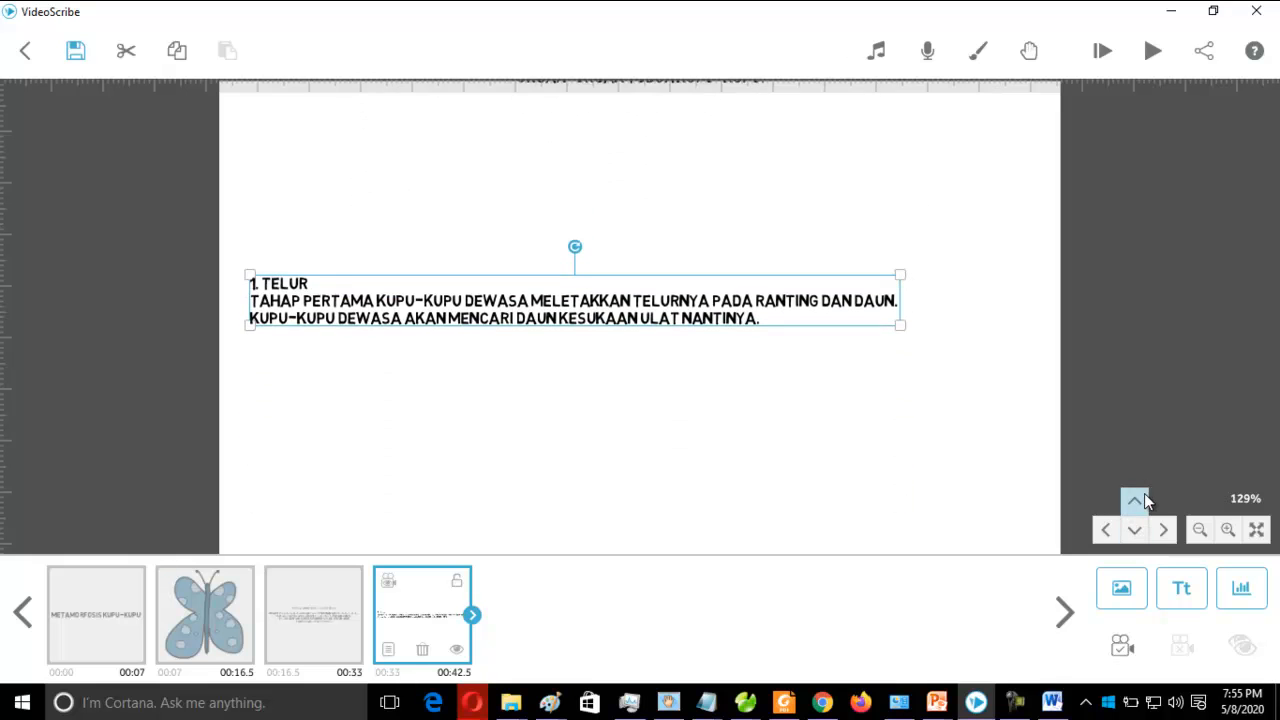
left_click_drag(457, 309, 428, 200)
left_click_drag(886, 215, 910, 227)
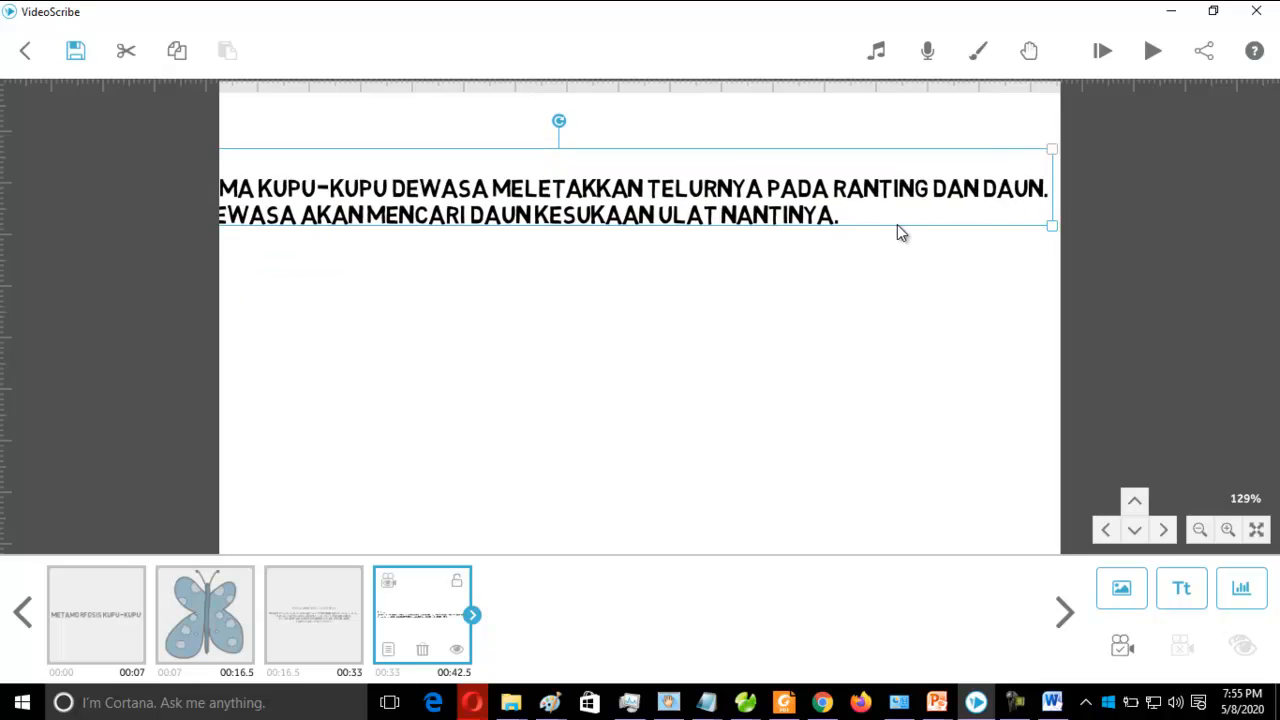
mouse_move(684, 191)
left_mouse_down()
mouse_move(759, 193)
mouse_move(663, 203)
left_mouse_up()
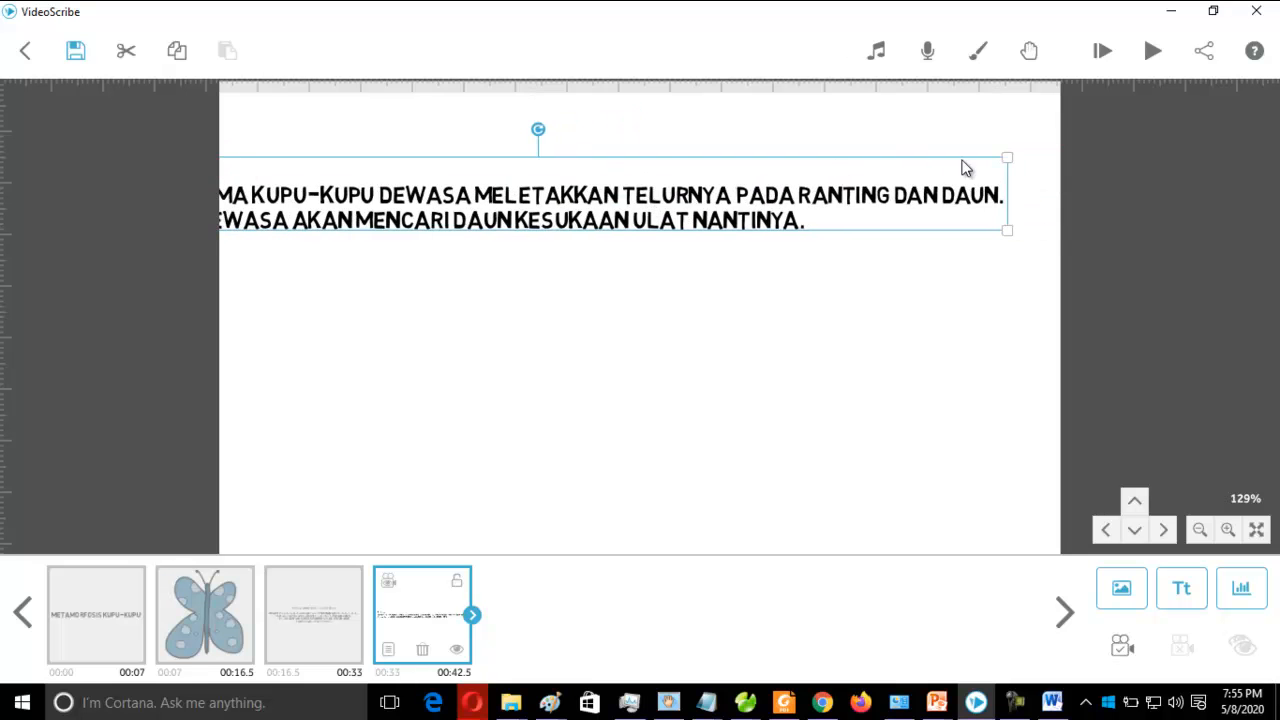
left_click_drag(1003, 163, 874, 171)
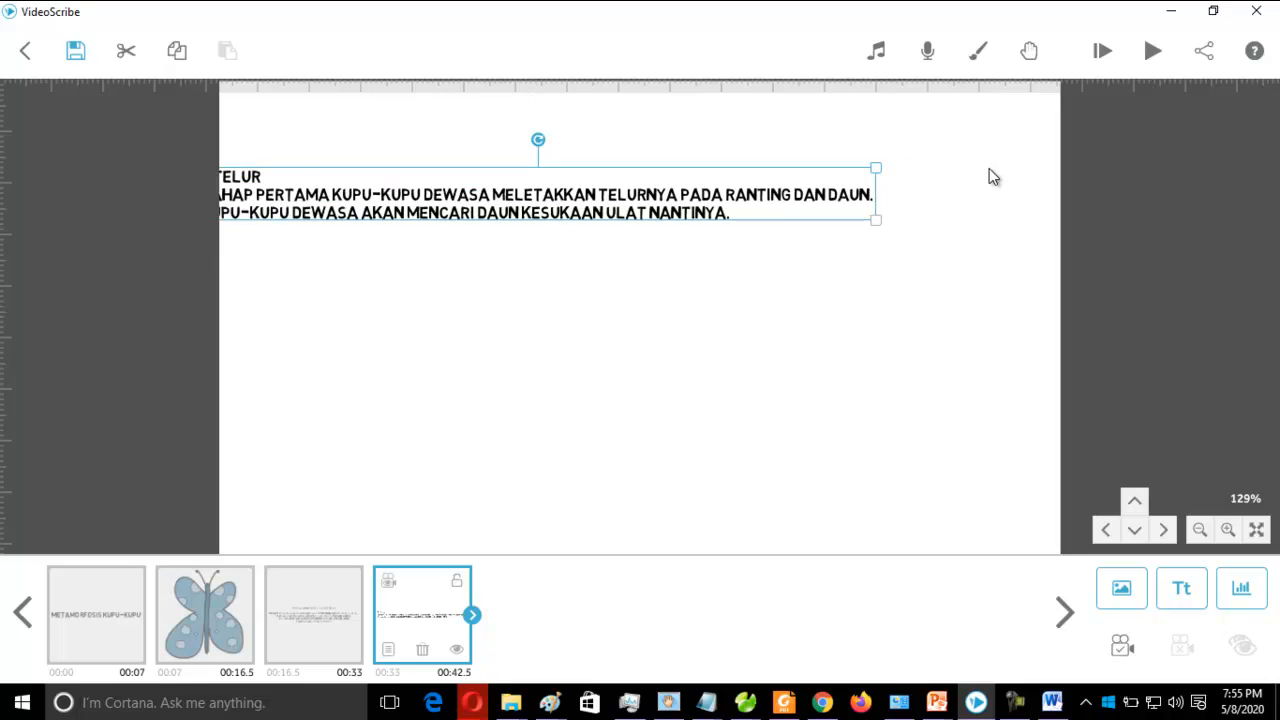
left_click_drag(735, 202, 840, 176)
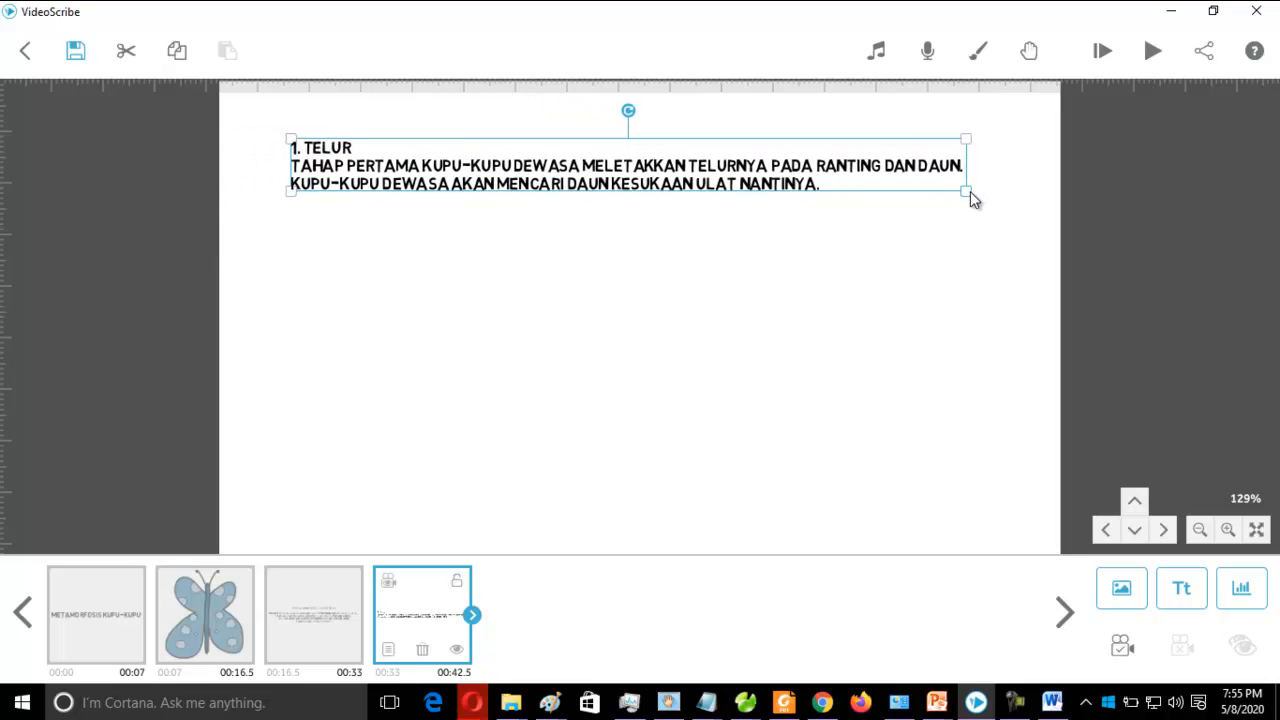
left_click_drag(970, 197, 981, 204)
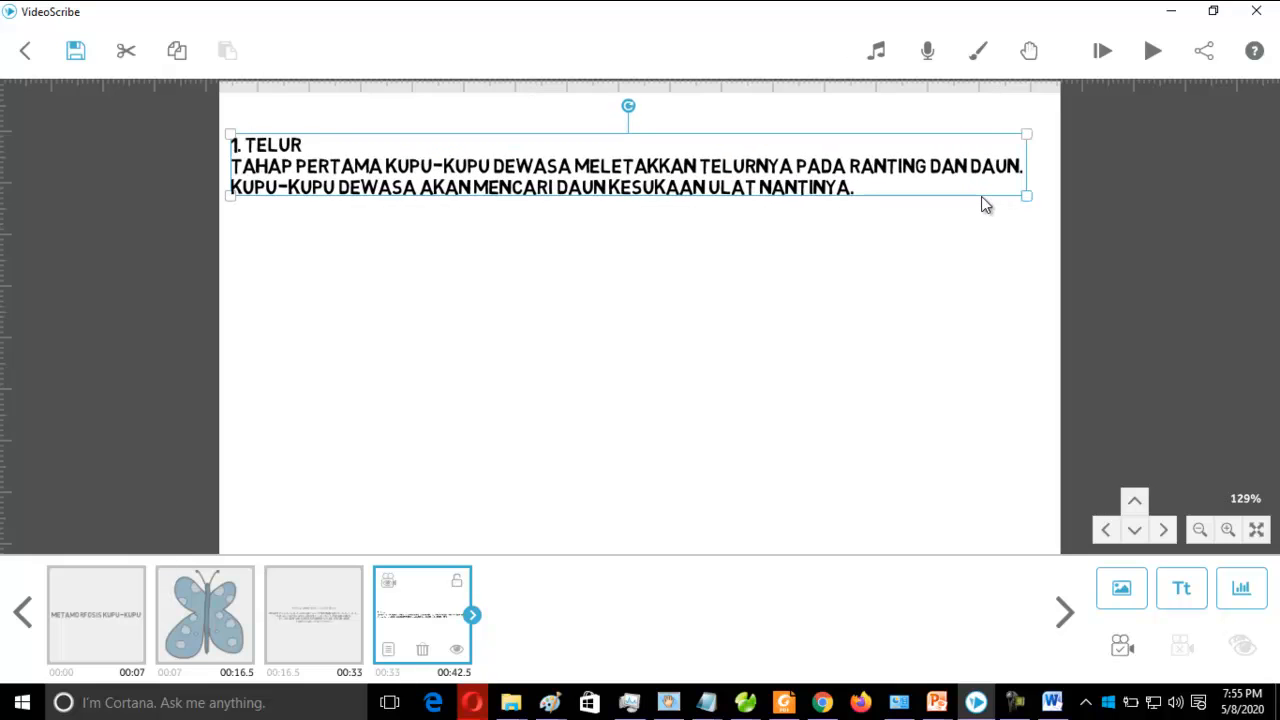
Play the animation from the Telur text element to check how it is drawn
left_click(342, 248)
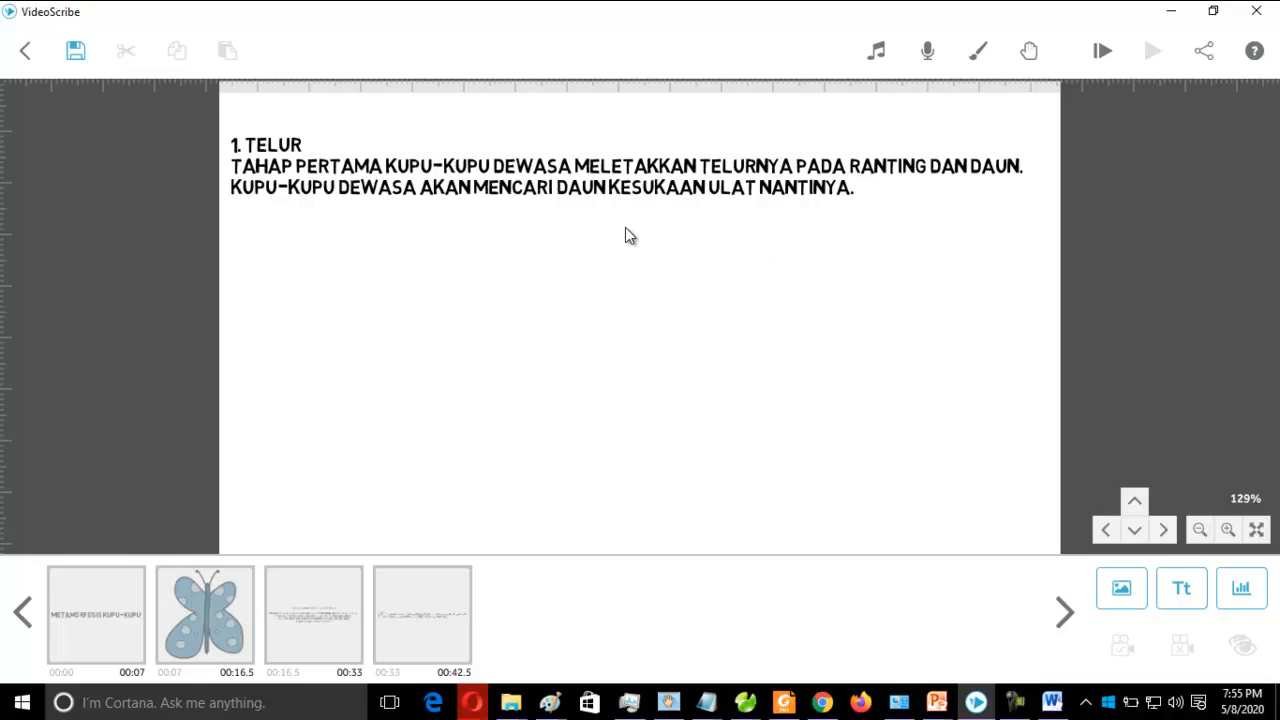
left_click(480, 188)
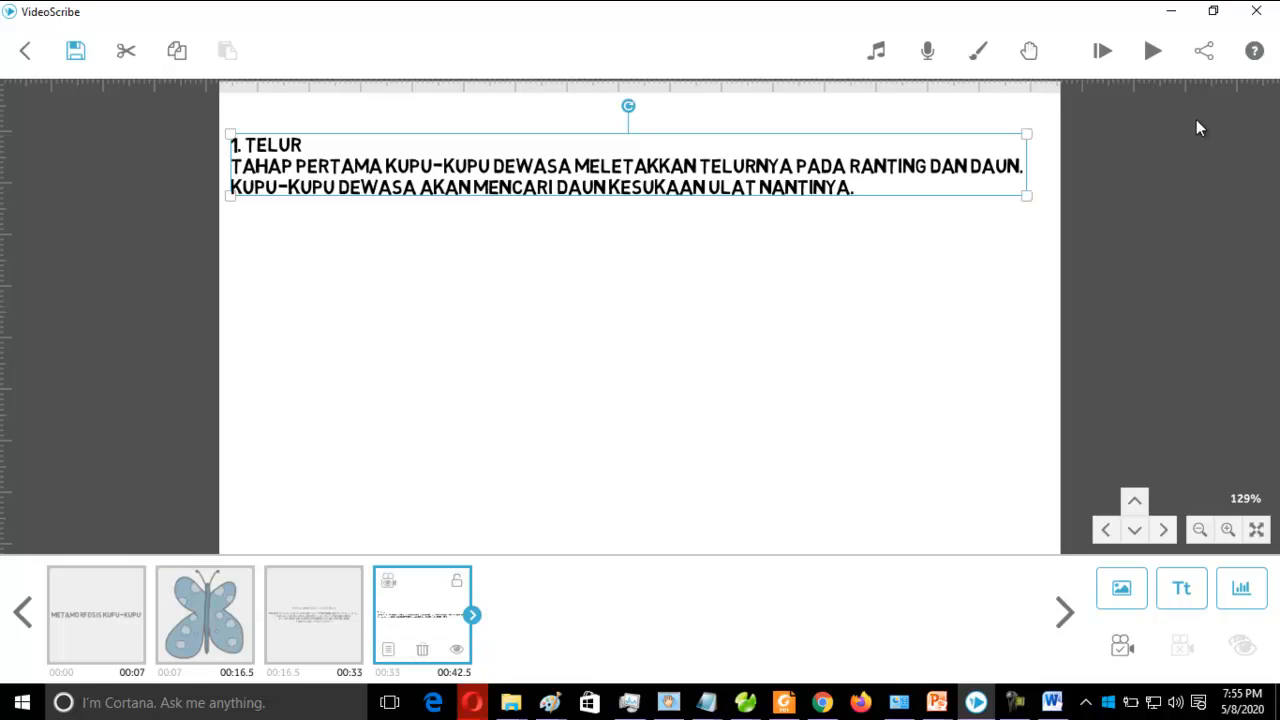
left_click(1155, 52)
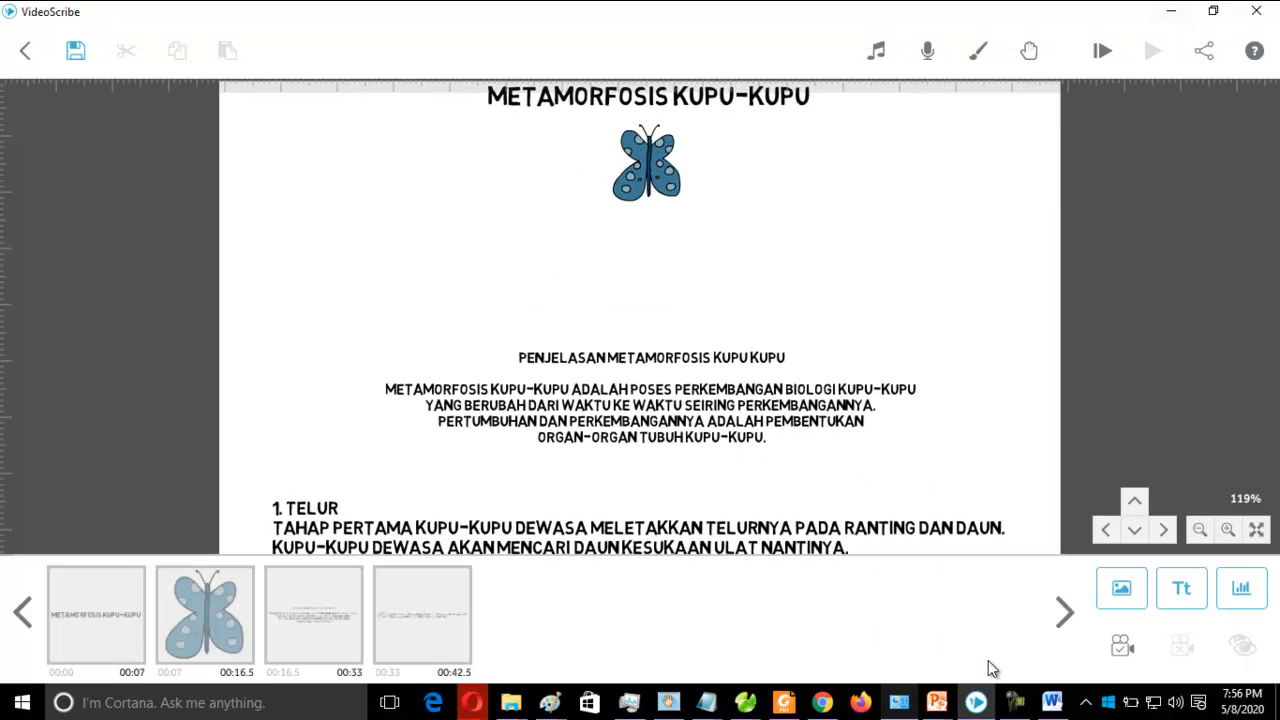
Move the Telur text slightly further down from the explanation paragraph and frame it alone in the view
left_click(421, 625)
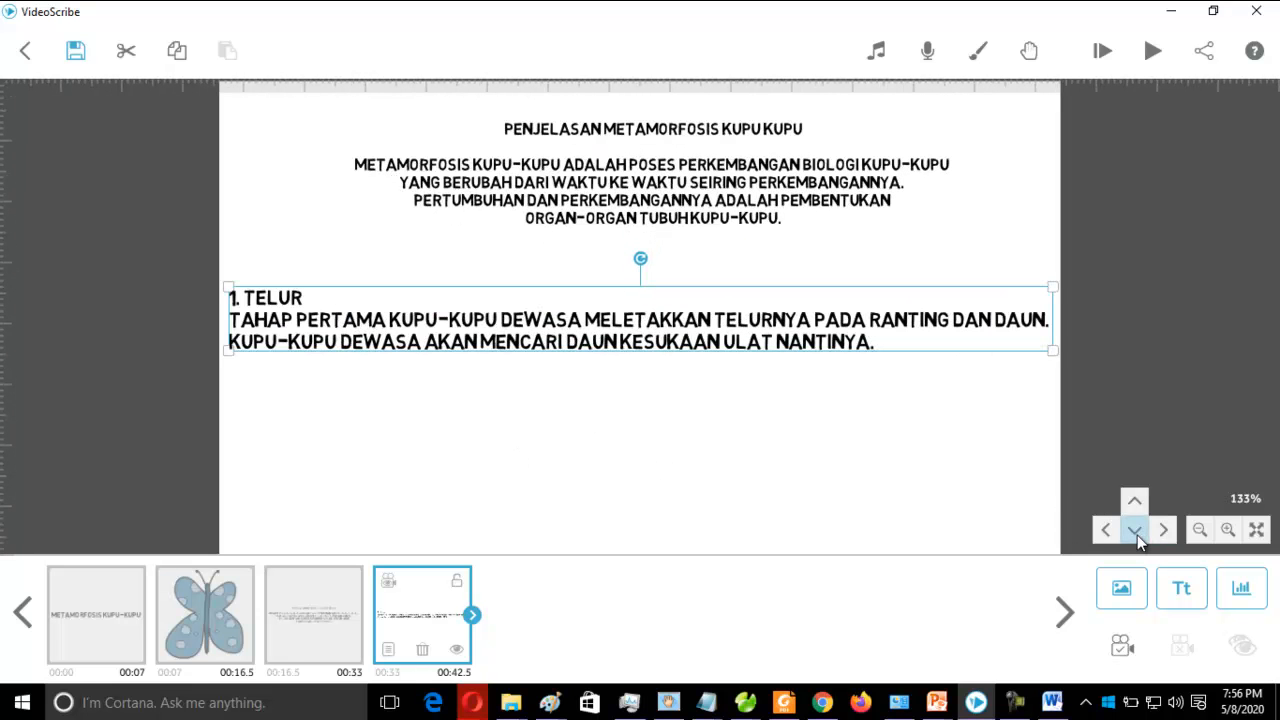
left_click(1135, 501)
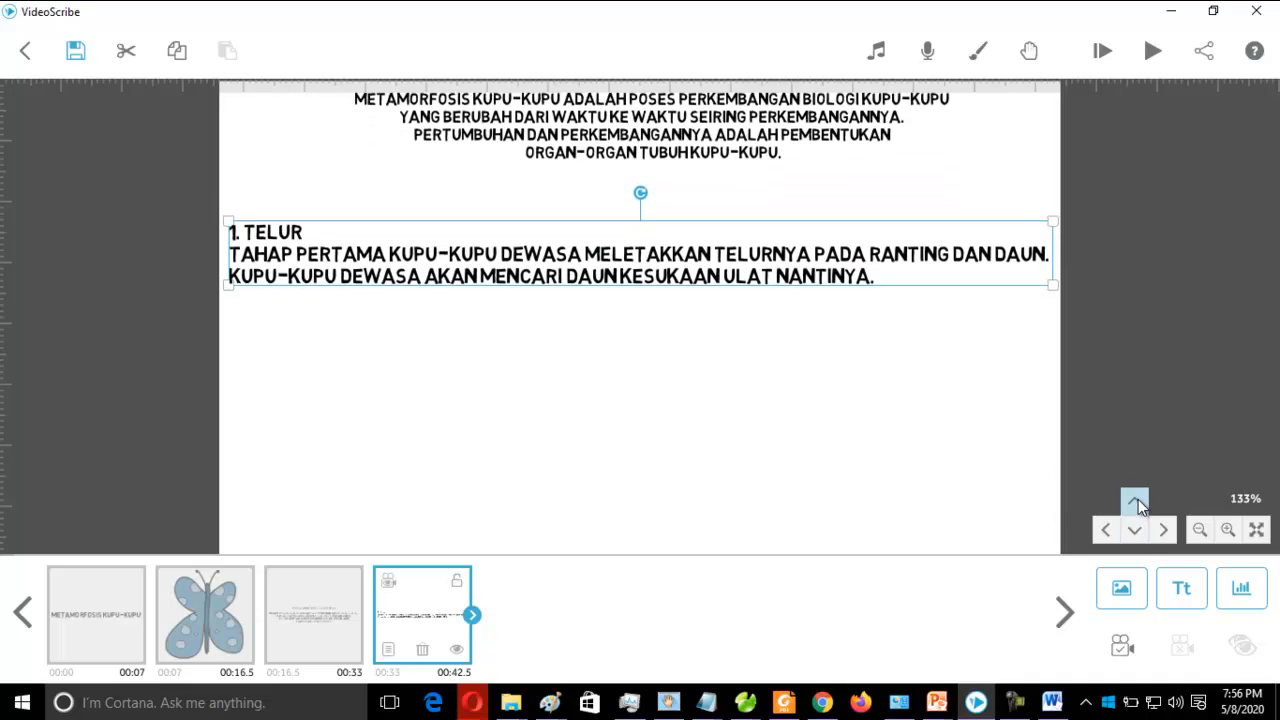
left_click(1136, 503)
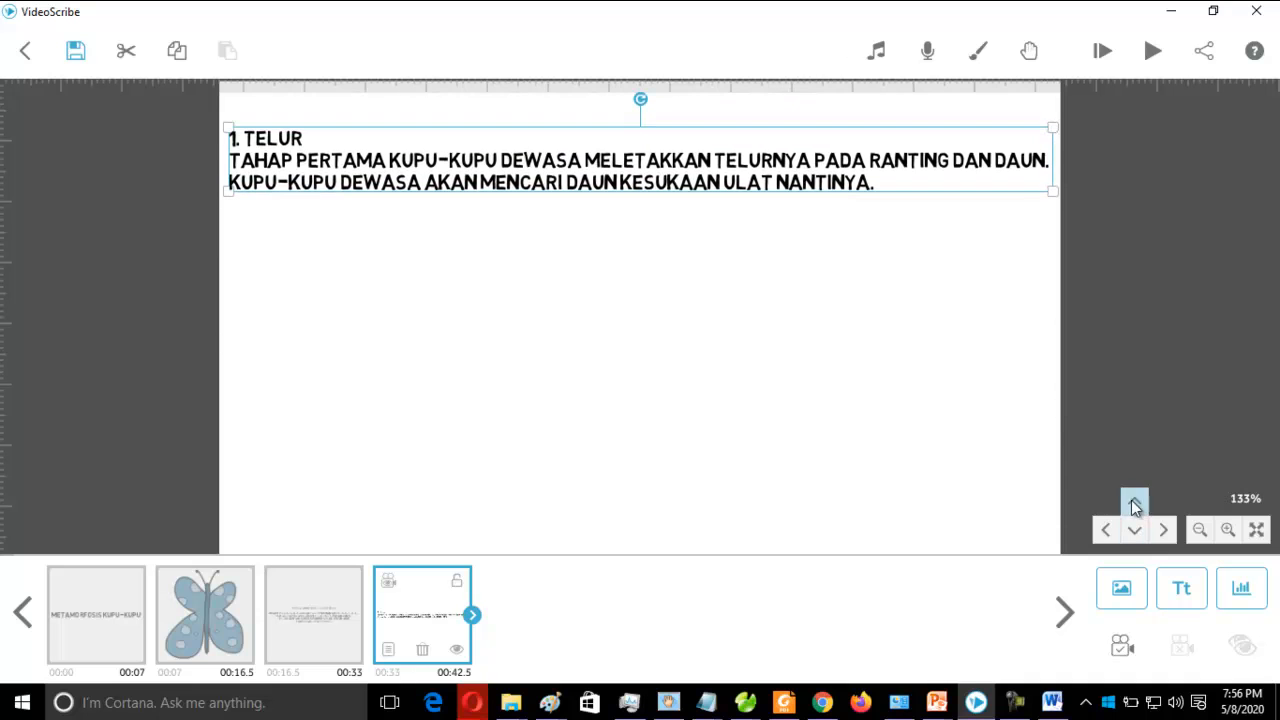
left_click(1138, 530)
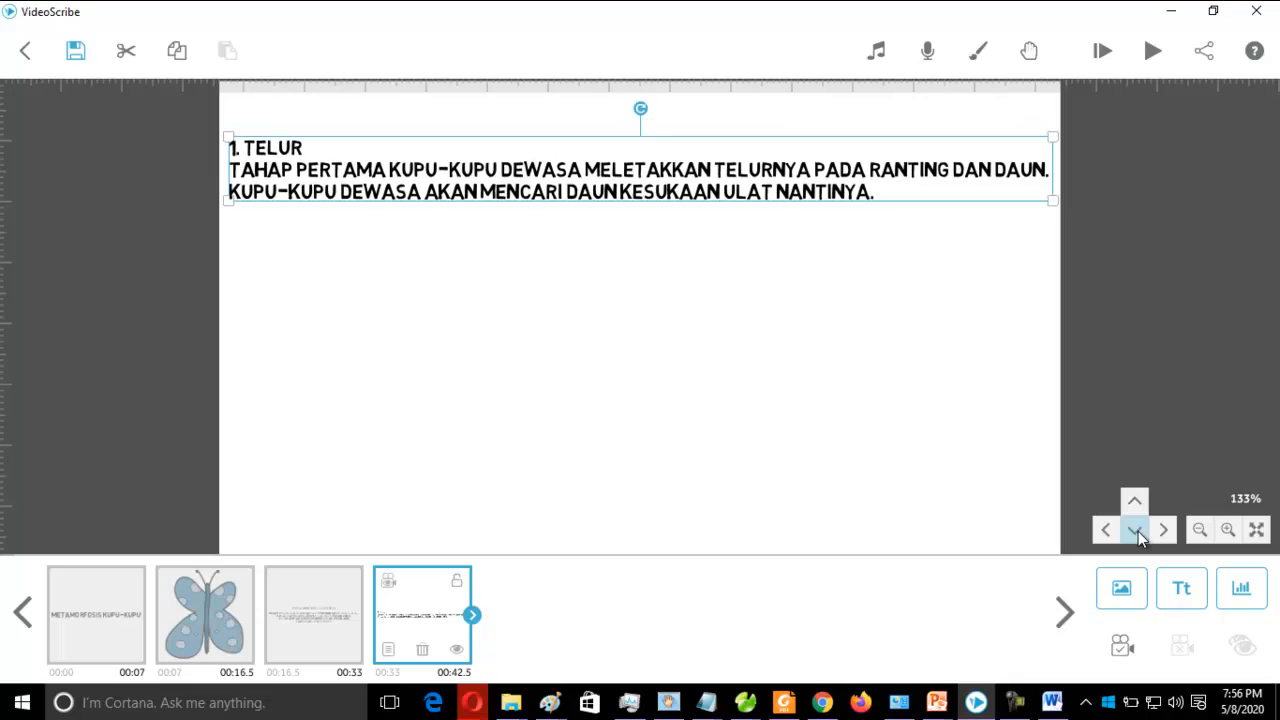
left_click(1137, 501)
left_click_drag(534, 200, 537, 252)
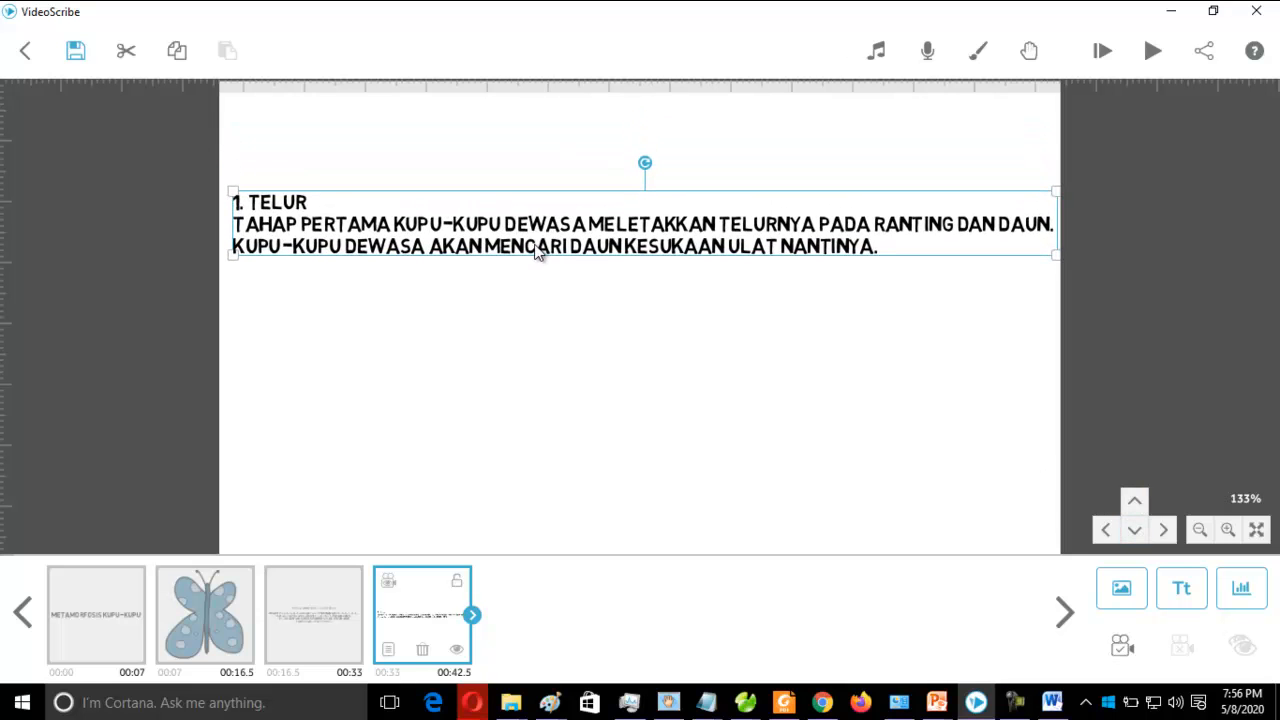
left_click(1134, 503)
left_click(1134, 503)
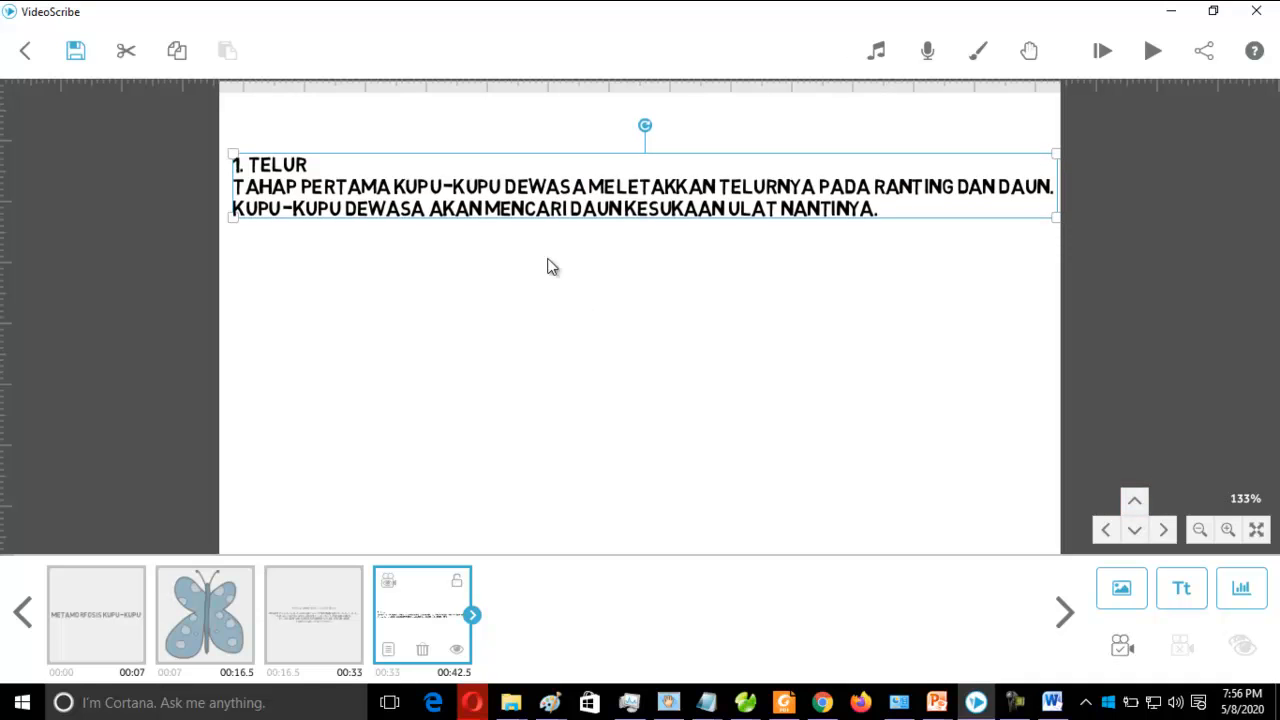
left_click_drag(466, 206, 464, 206)
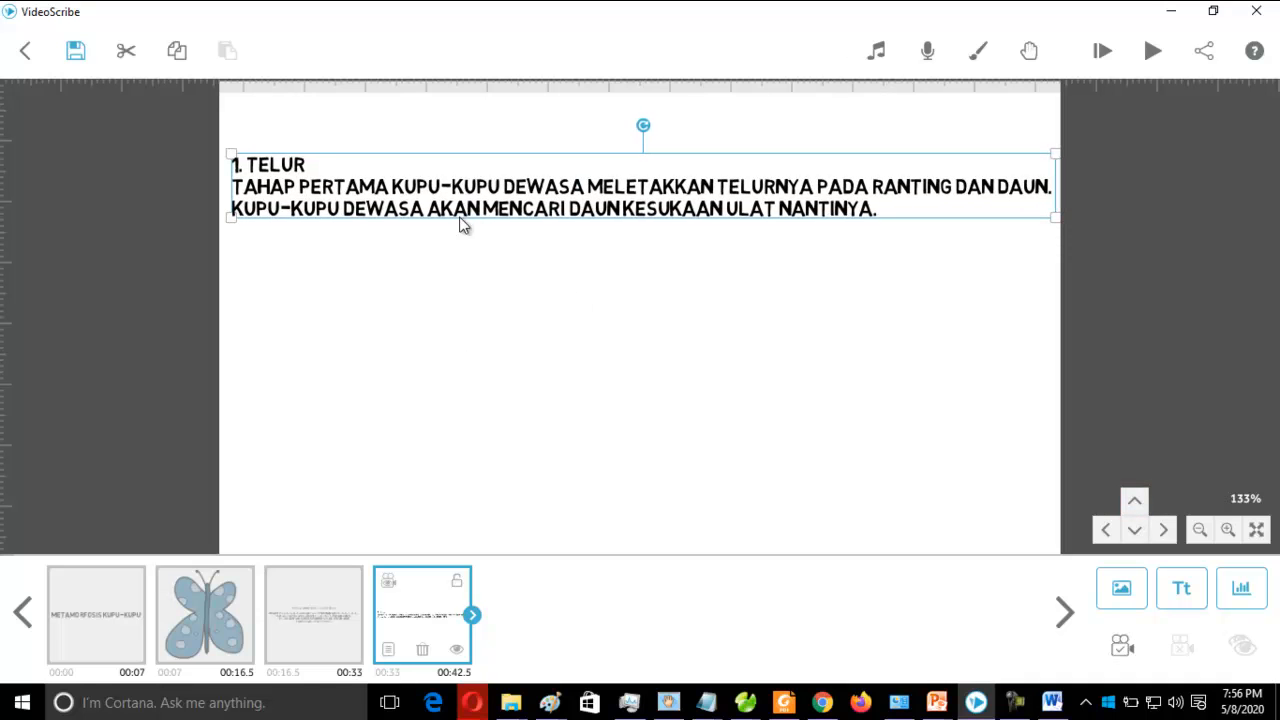
Set the Telur text's Animate time to 14.0 s in its element properties
left_click(387, 651)
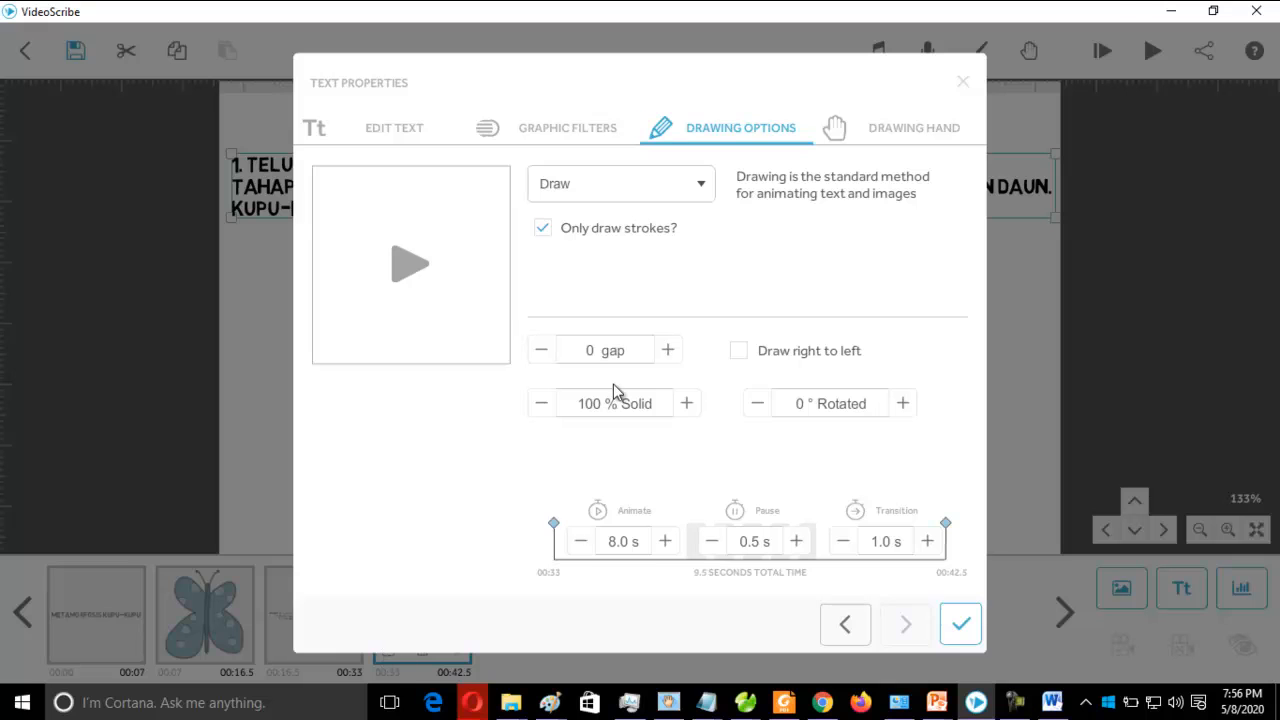
left_click(665, 541)
left_click(665, 541)
left_click(665, 541)
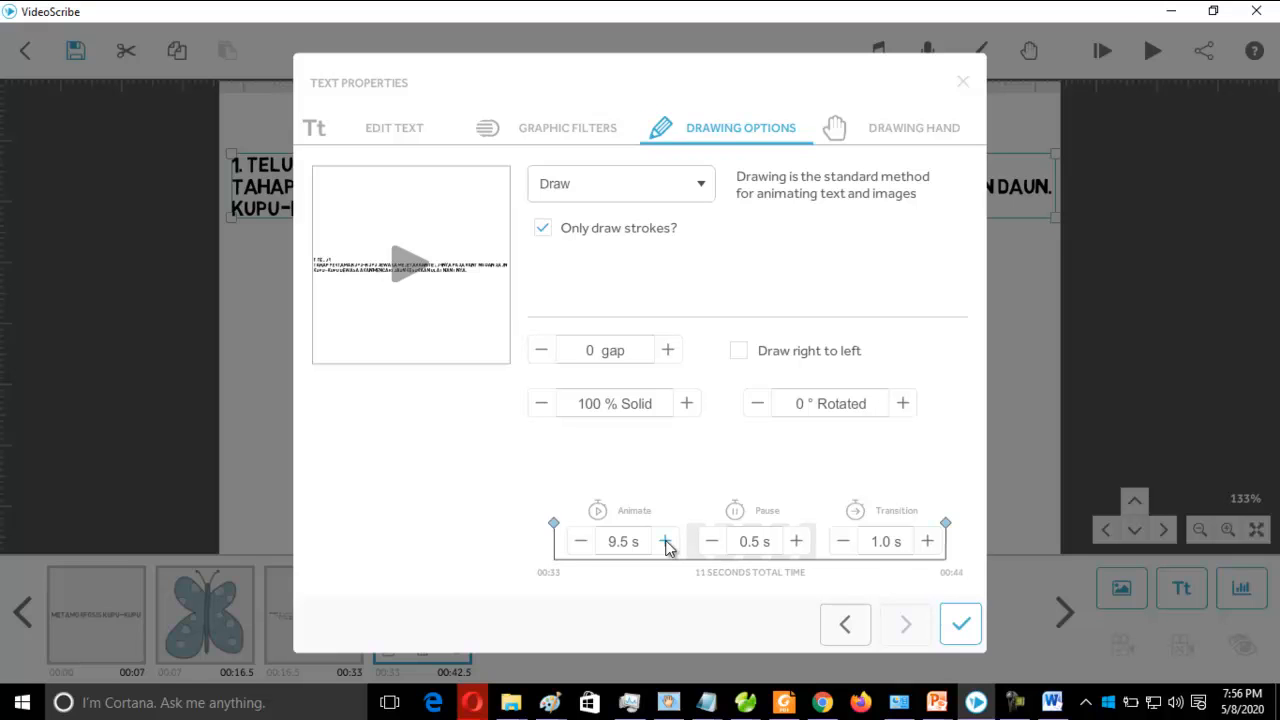
left_click(665, 541)
left_click(665, 541)
left_click(665, 541)
left_click(665, 541)
left_click(665, 541)
left_click(665, 541)
left_click(665, 541)
left_click(665, 541)
left_click(665, 541)
left_click(967, 638)
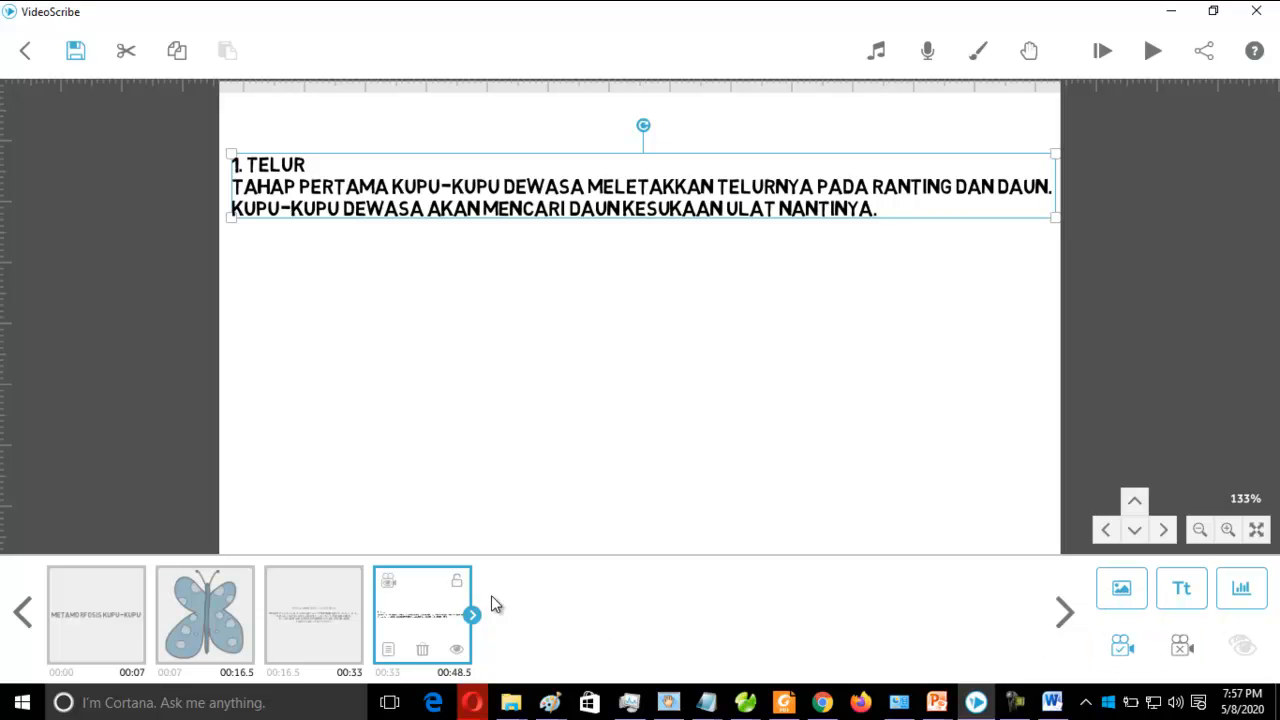
Open the image library to add an image for the Telur section
left_click(1133, 592)
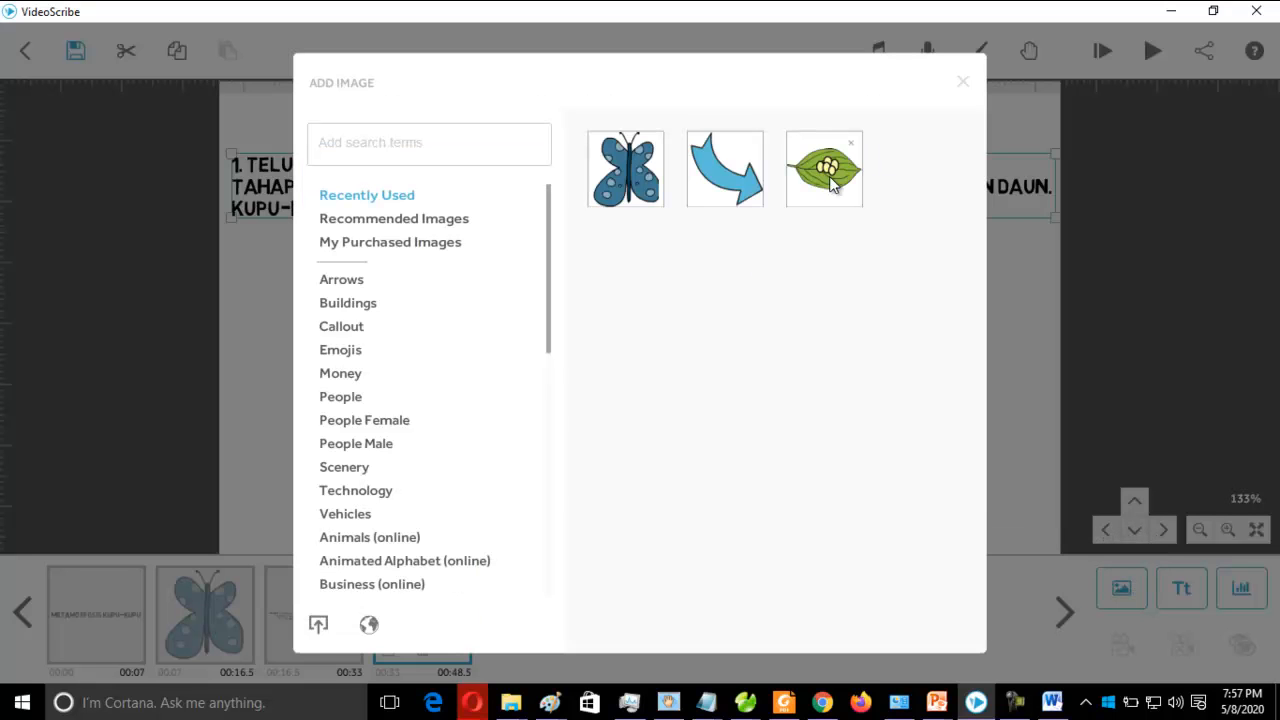
left_click(320, 630)
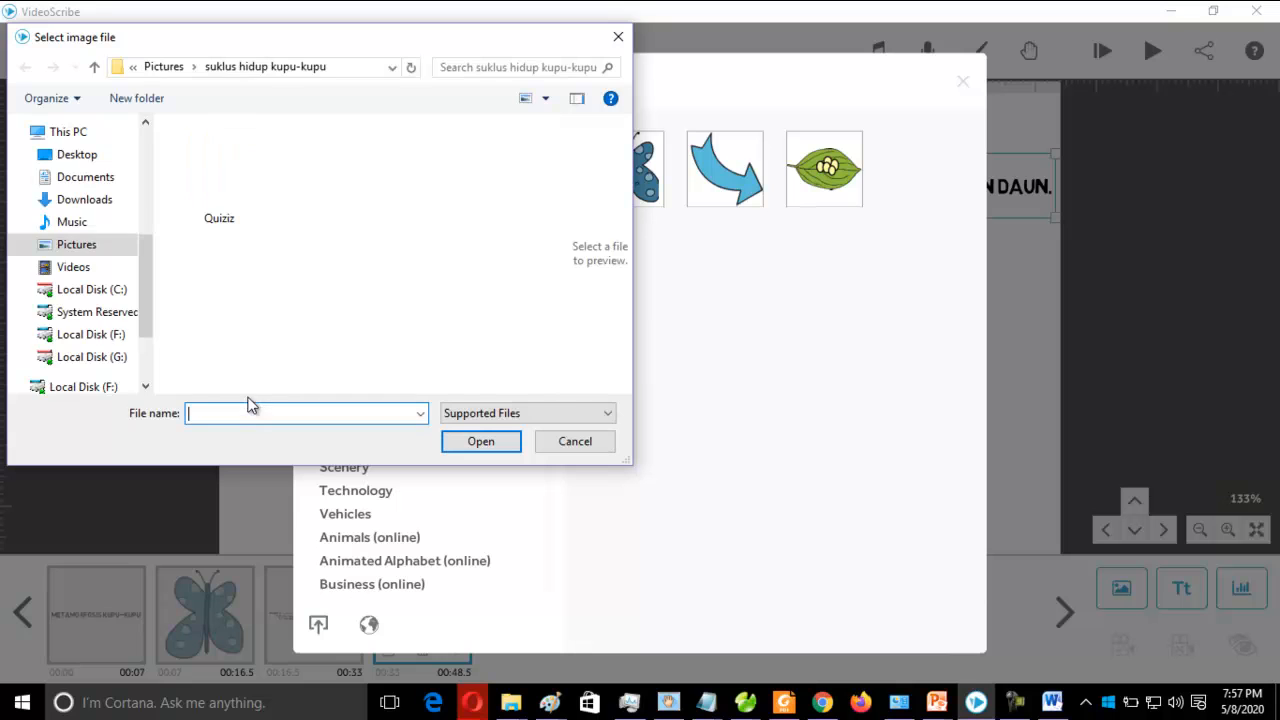
left_click(95, 156)
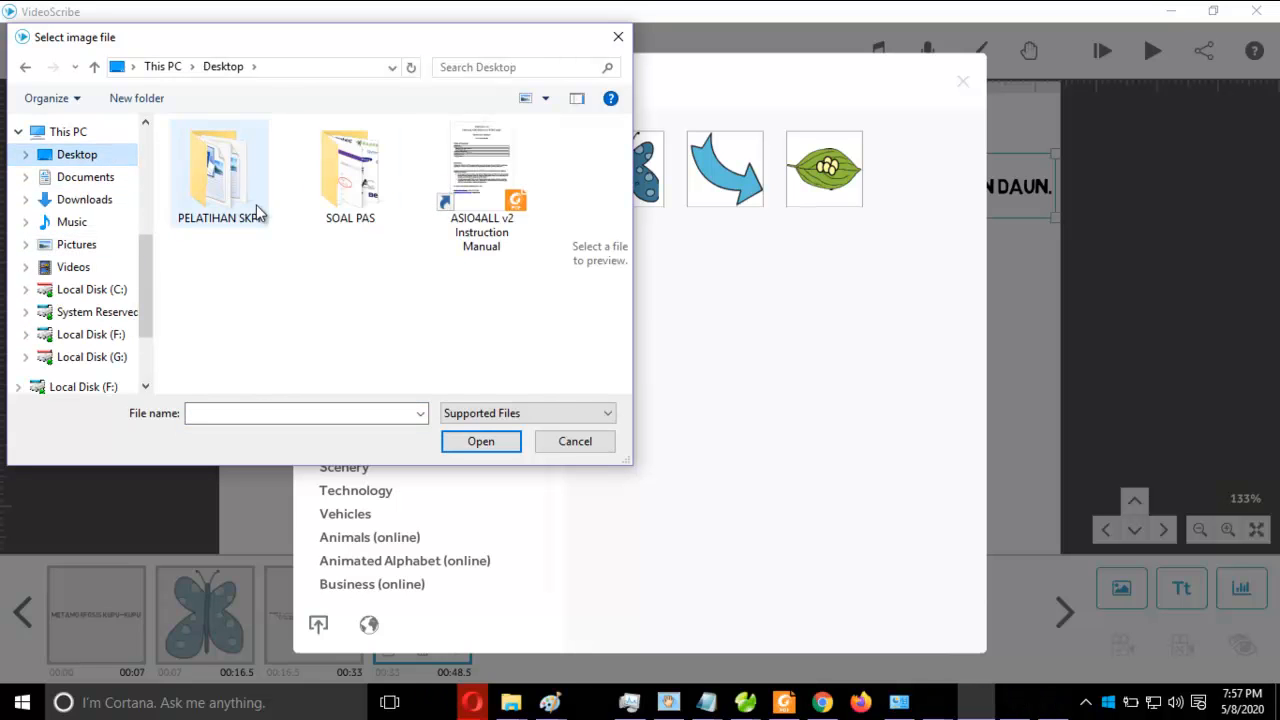
left_click(243, 208)
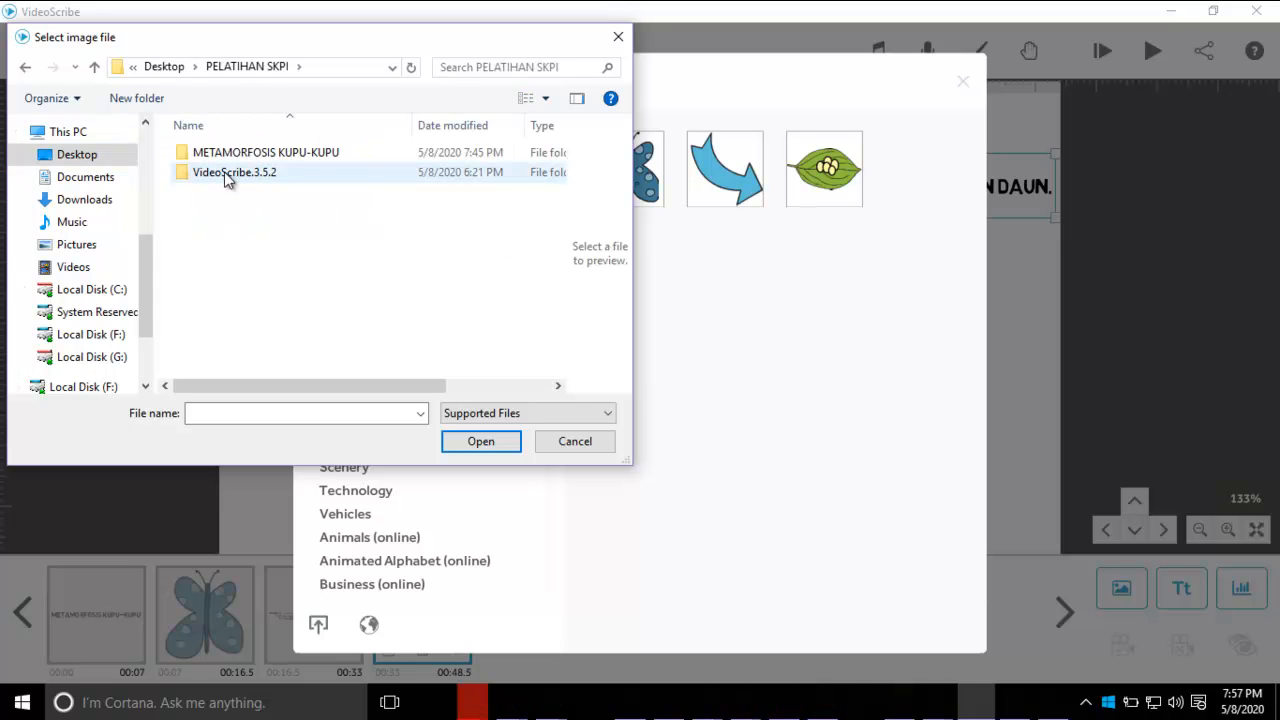
left_click(240, 155)
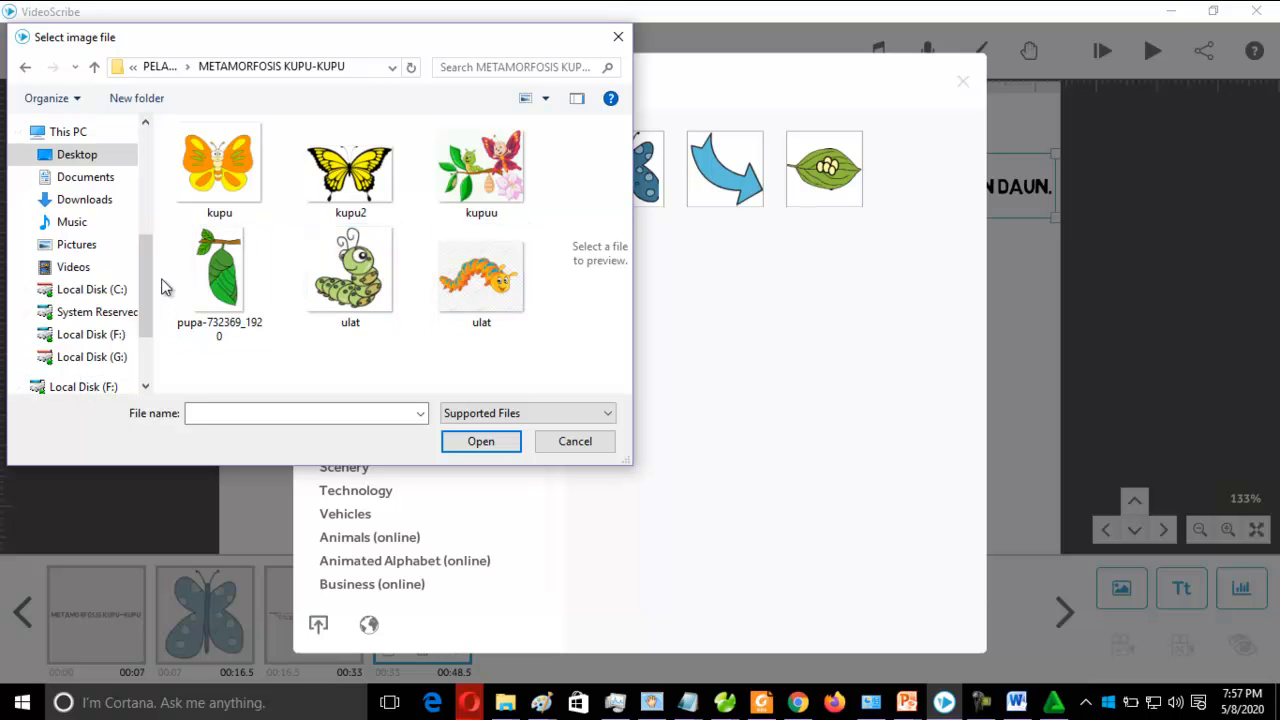
left_click(600, 446)
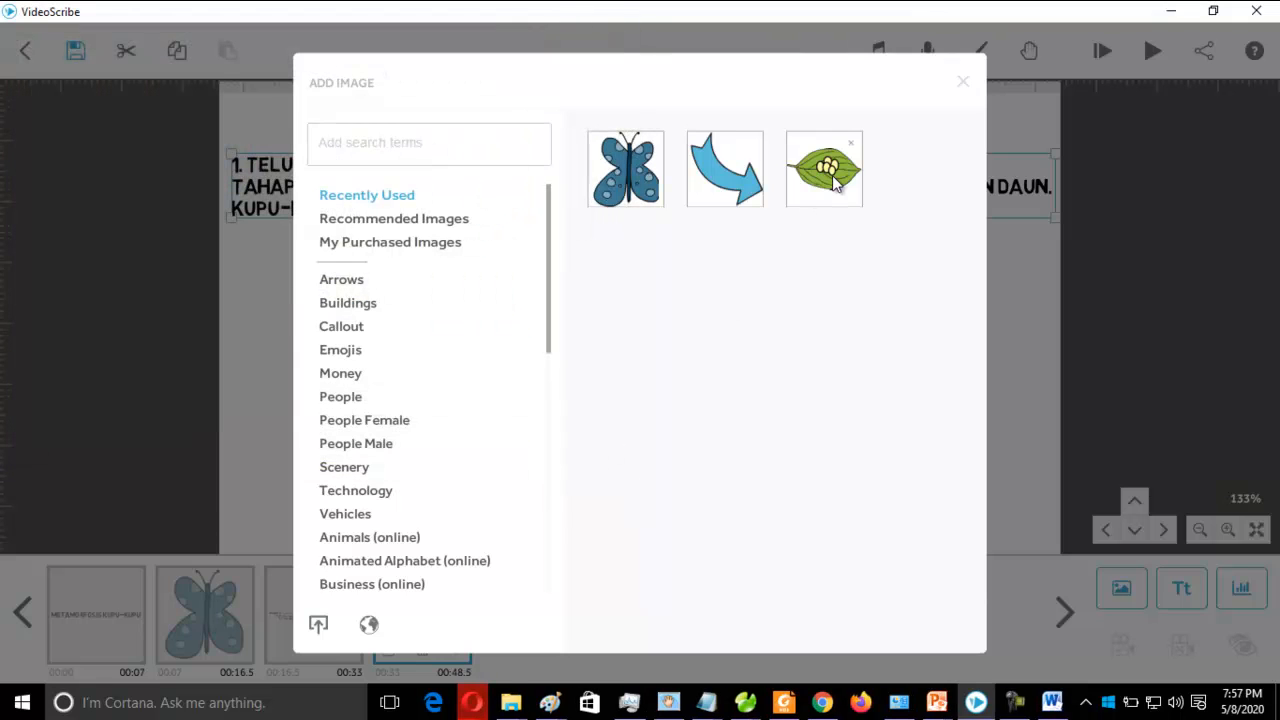
Add the recently used leaf-with-eggs image, centred below the Telur text, and set its camera position to the current view
left_click(832, 180)
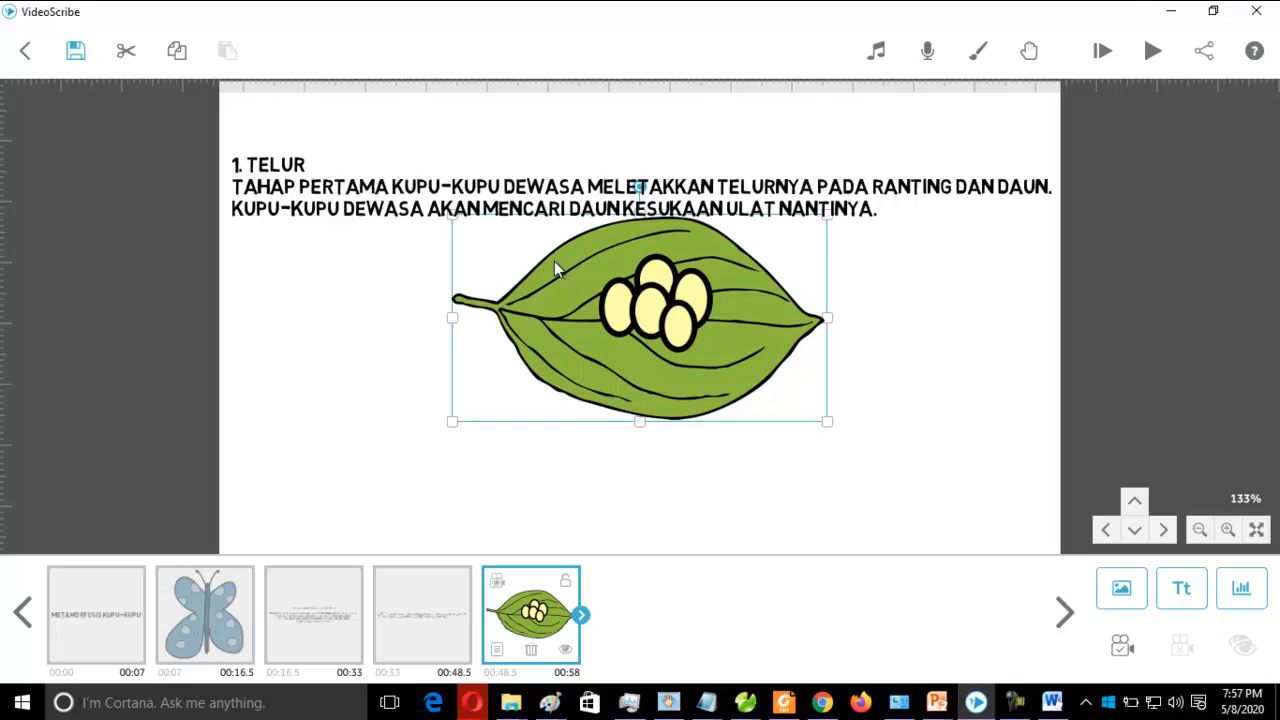
left_click_drag(746, 338, 681, 393)
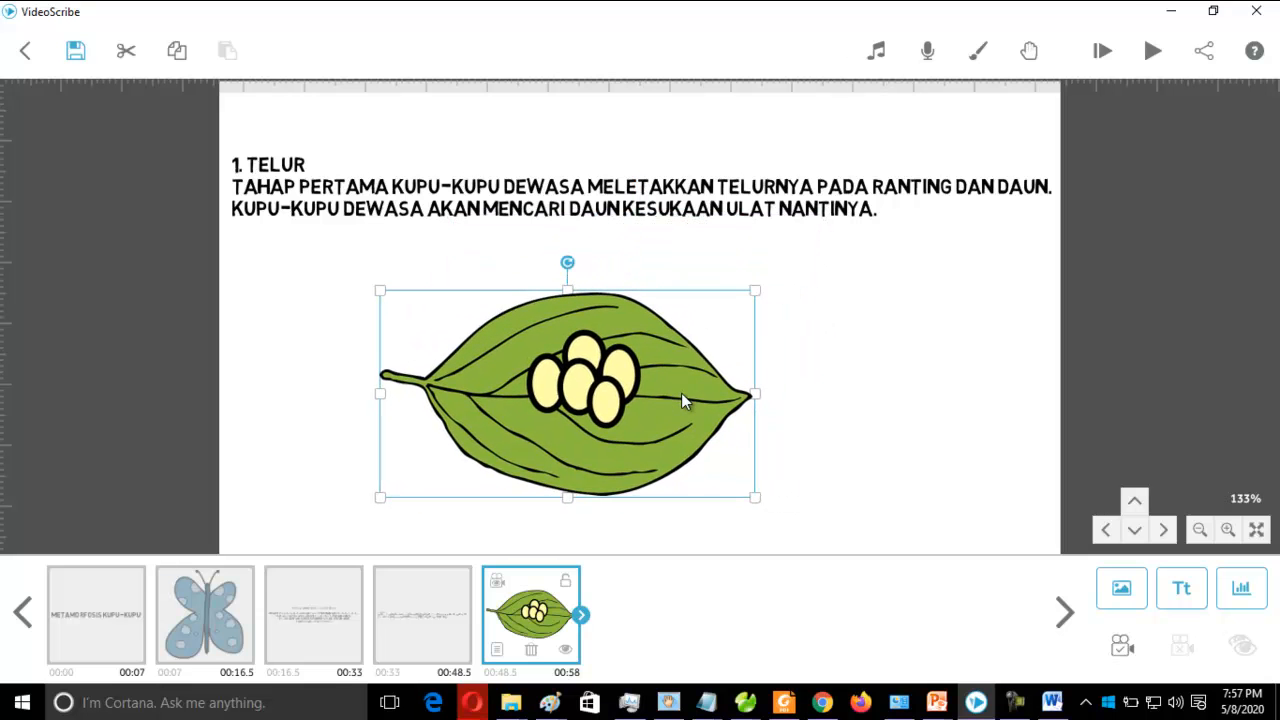
left_click_drag(512, 449, 528, 444)
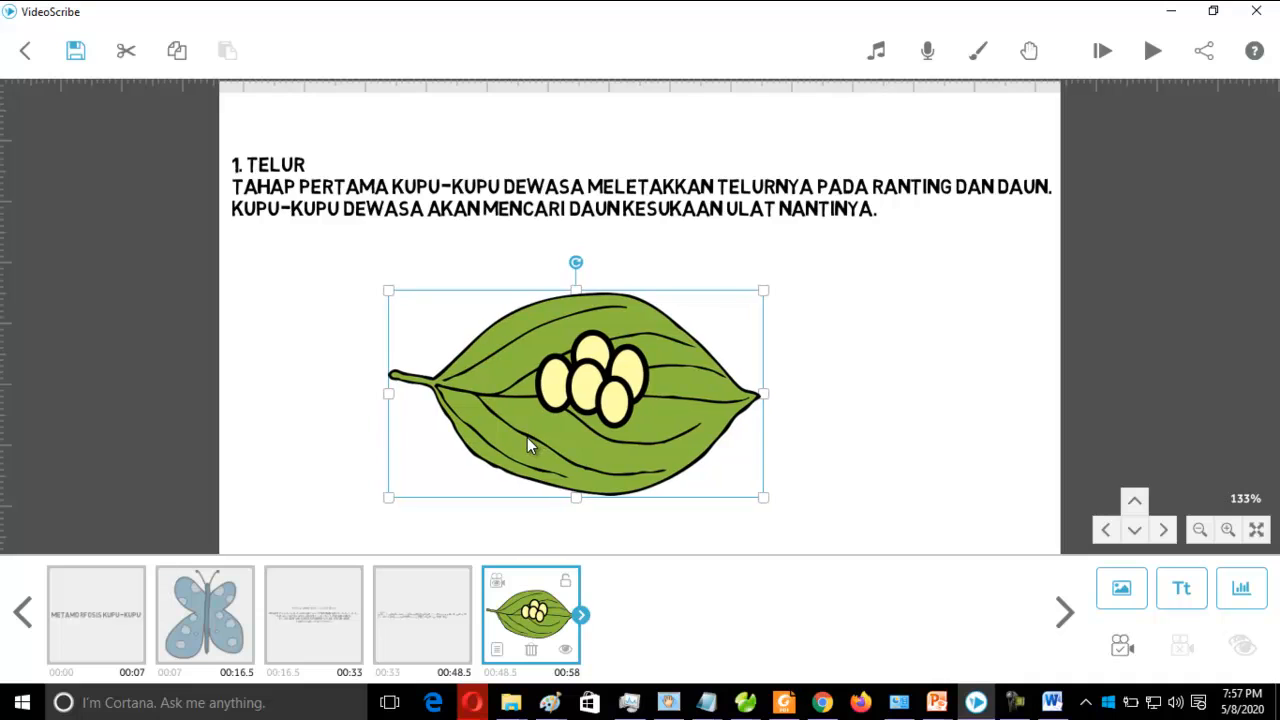
left_click(1115, 650)
left_click_drag(663, 476, 692, 466)
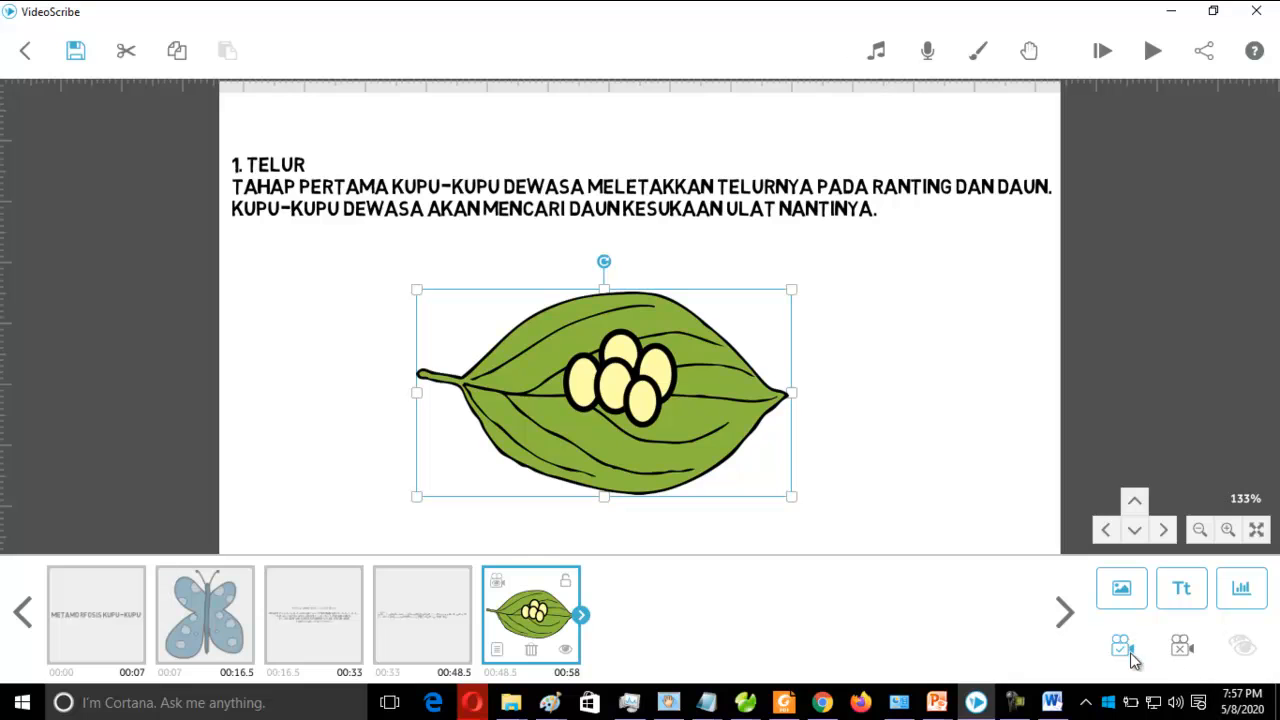
Play the whole animation from the beginning to check all elements through the leaf-with-eggs image
left_click(1102, 55)
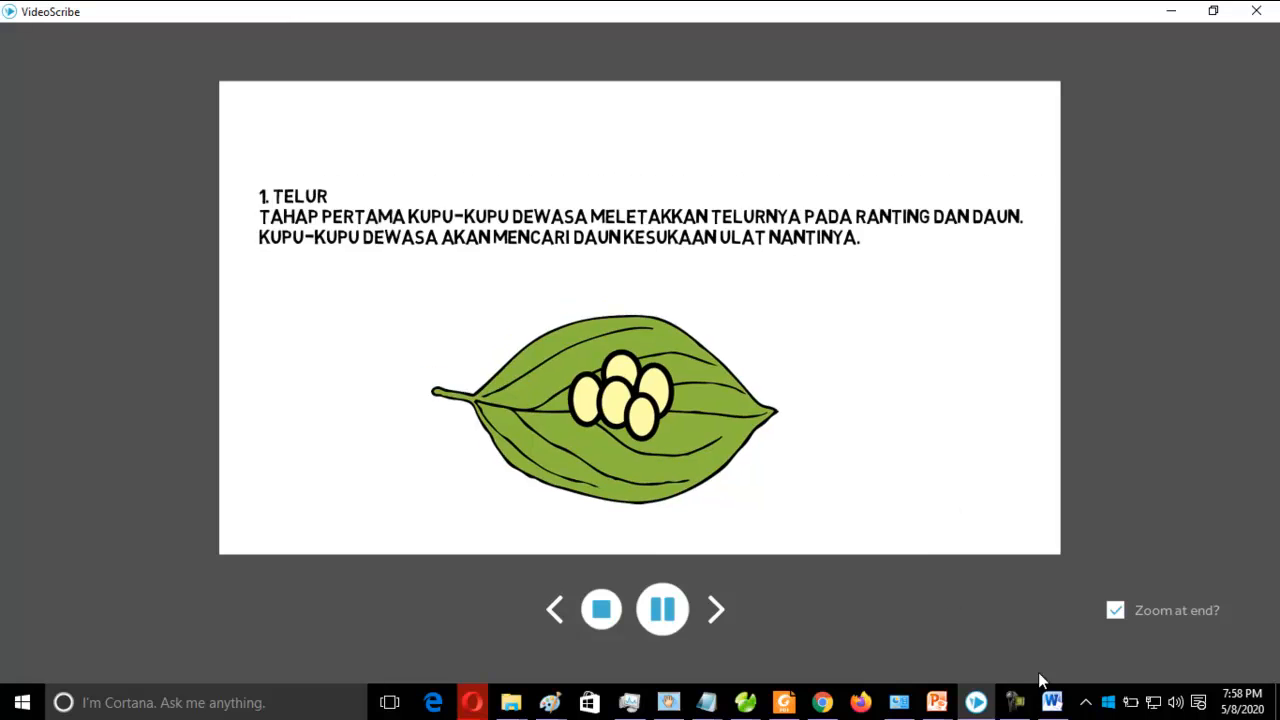
left_click(1015, 708)
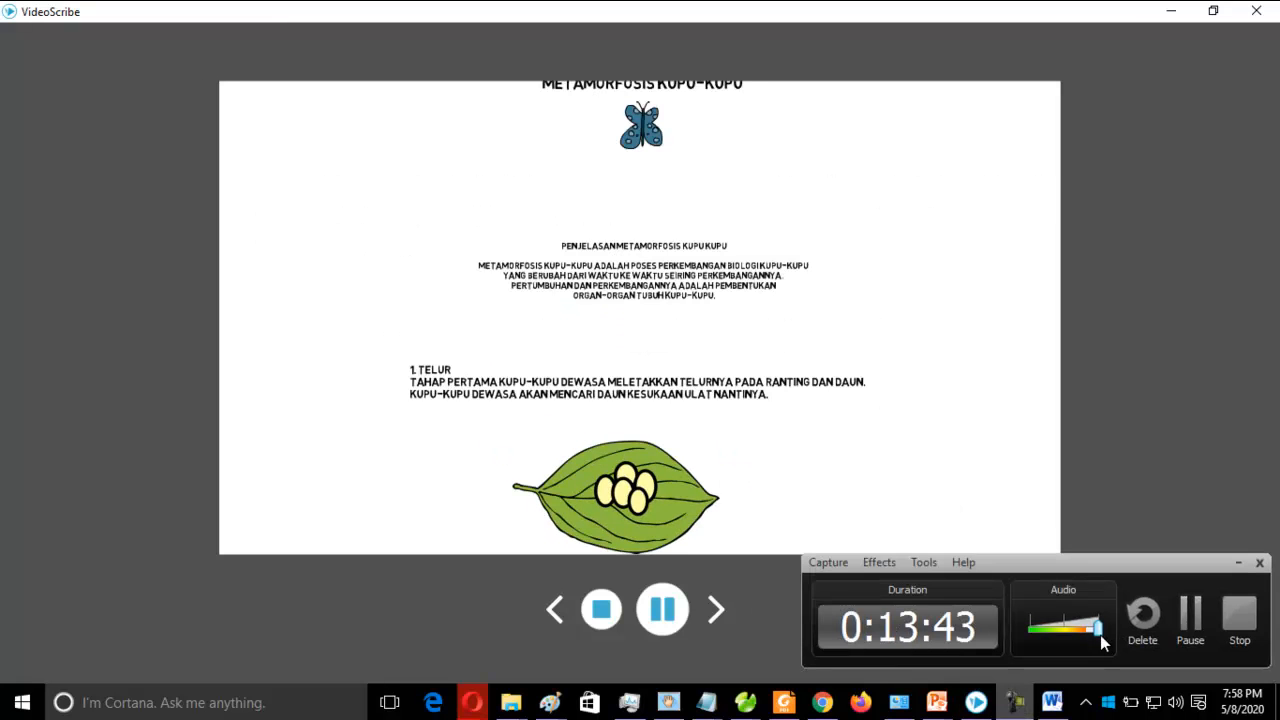
left_click(1197, 624)
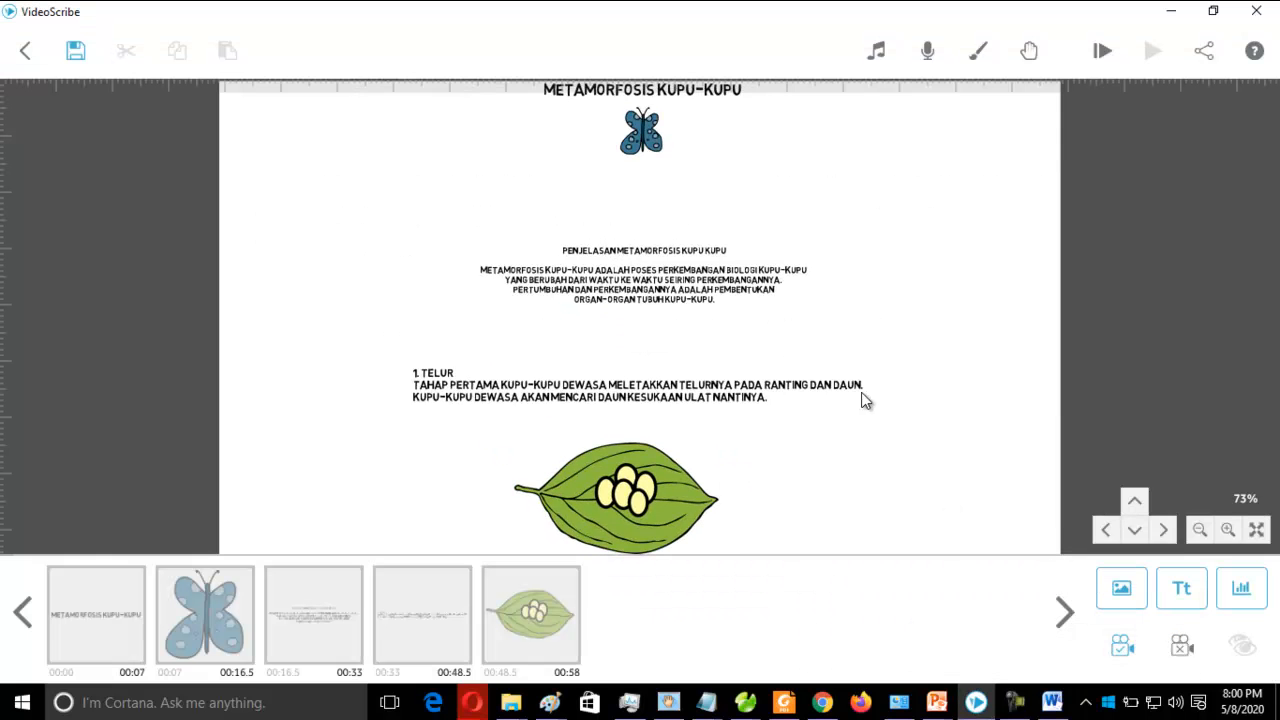
Add the curved blue arrow from the image library's Arrows category to the canvas in the Telur section
scroll(742, 457, "up", 4)
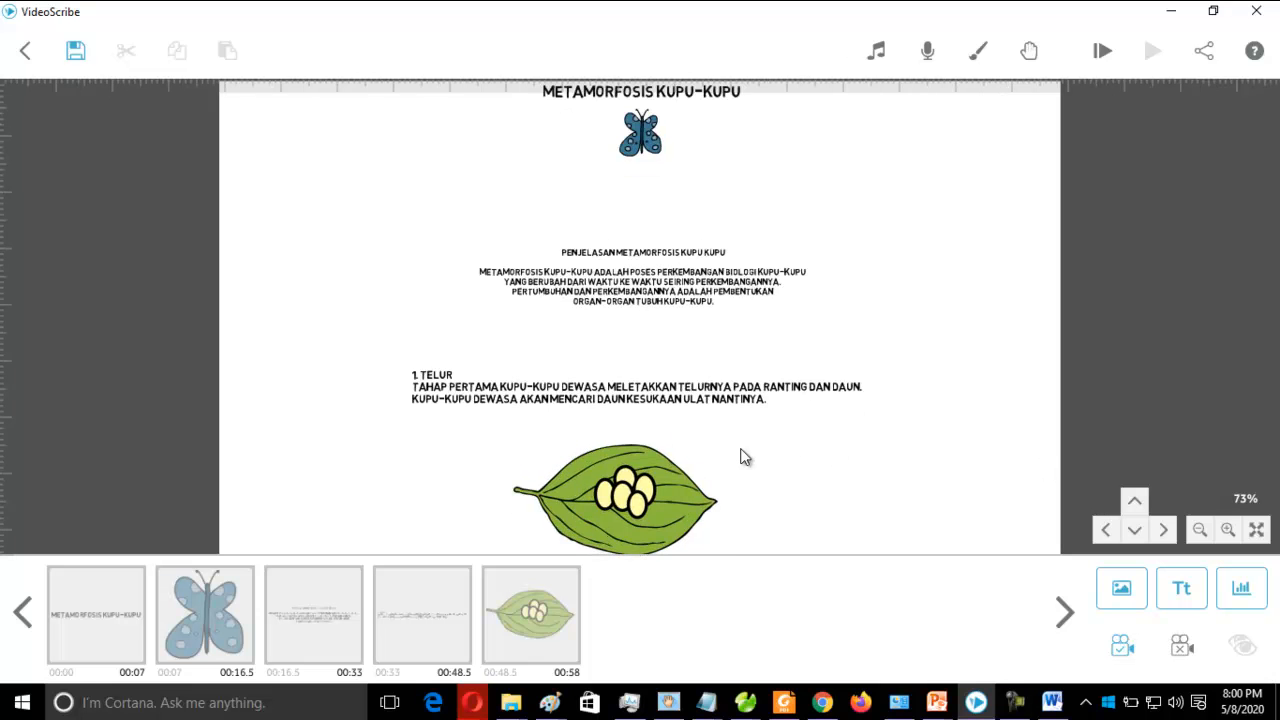
left_click(1131, 532)
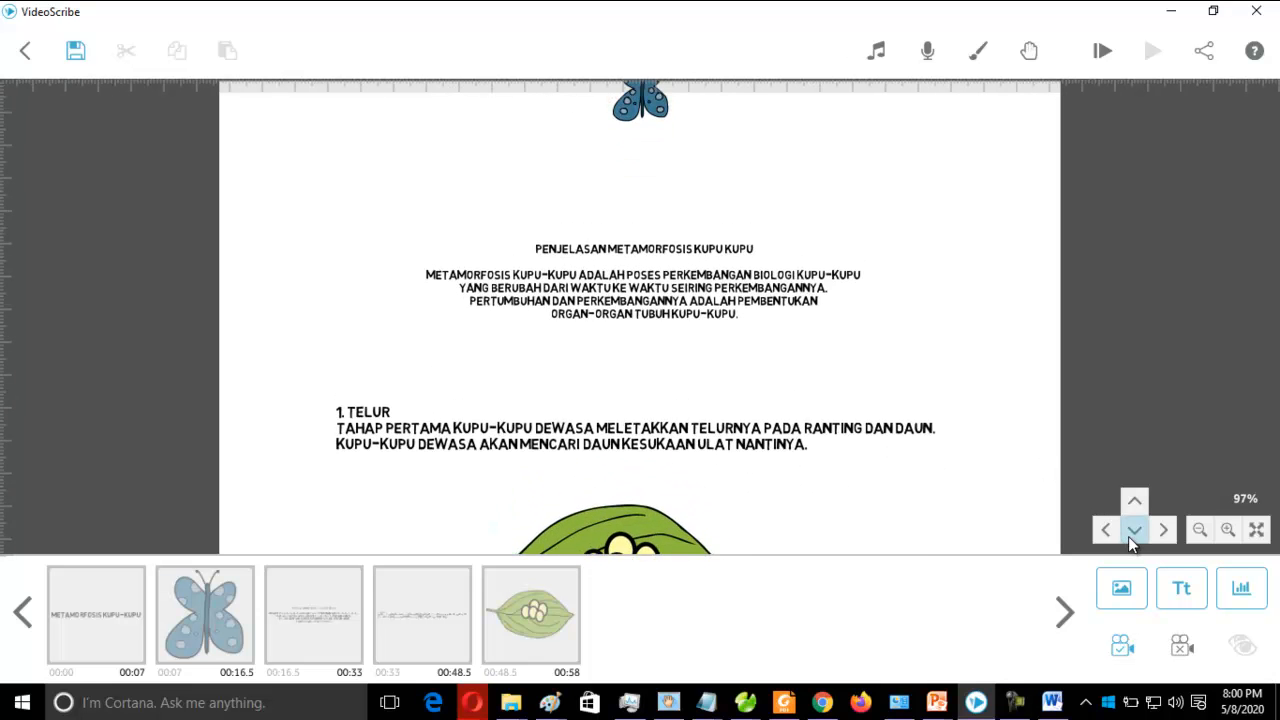
left_click(1138, 500)
left_click(1143, 503)
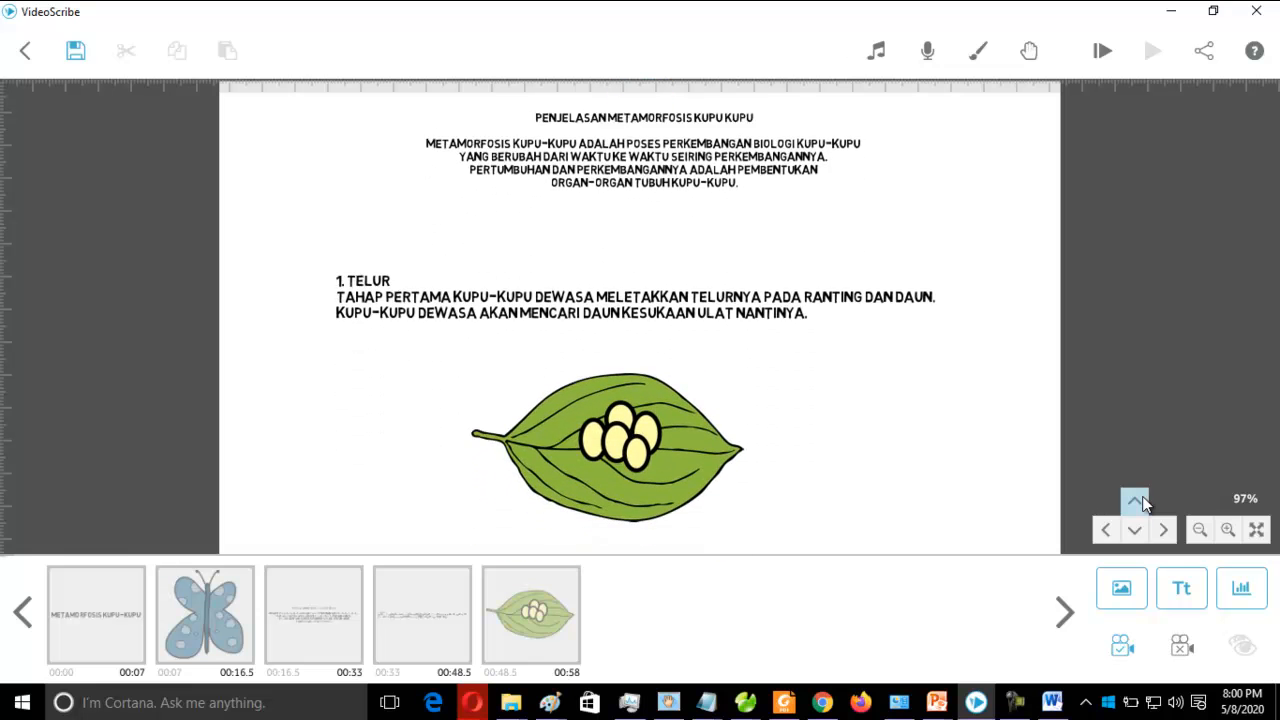
left_click(1165, 527)
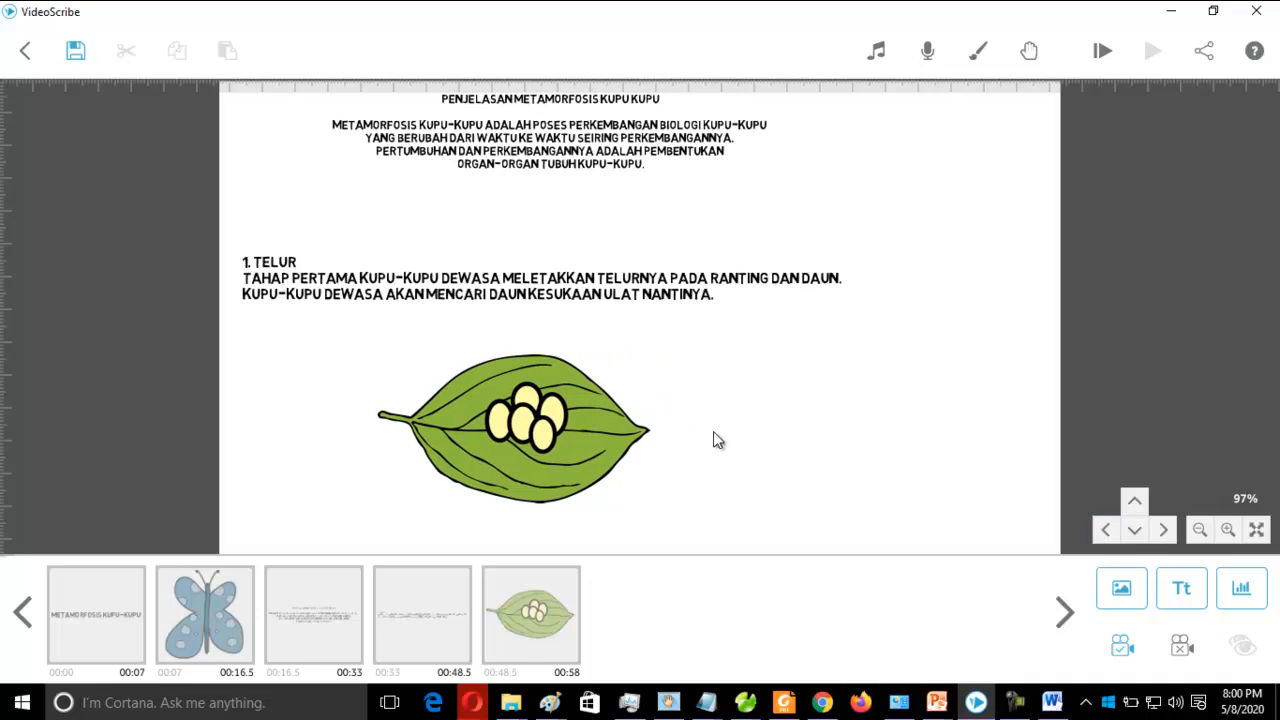
left_click(622, 414)
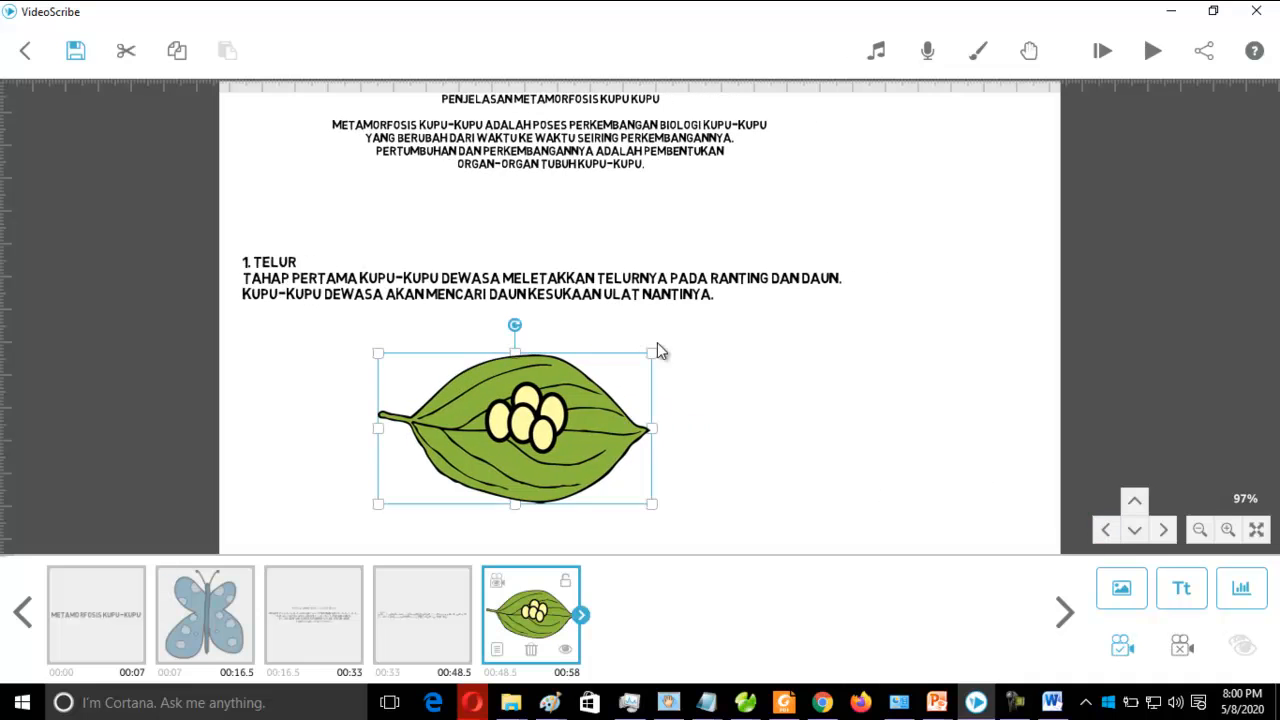
left_click(1133, 531)
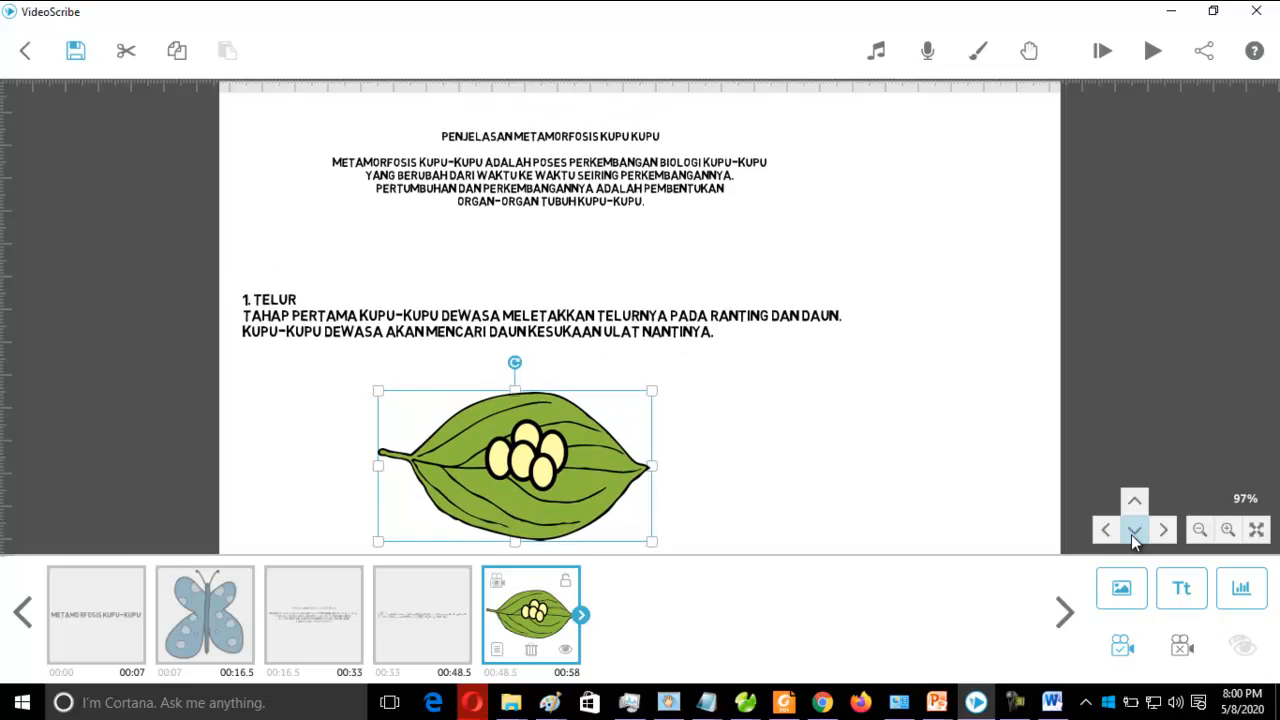
left_click(1137, 500)
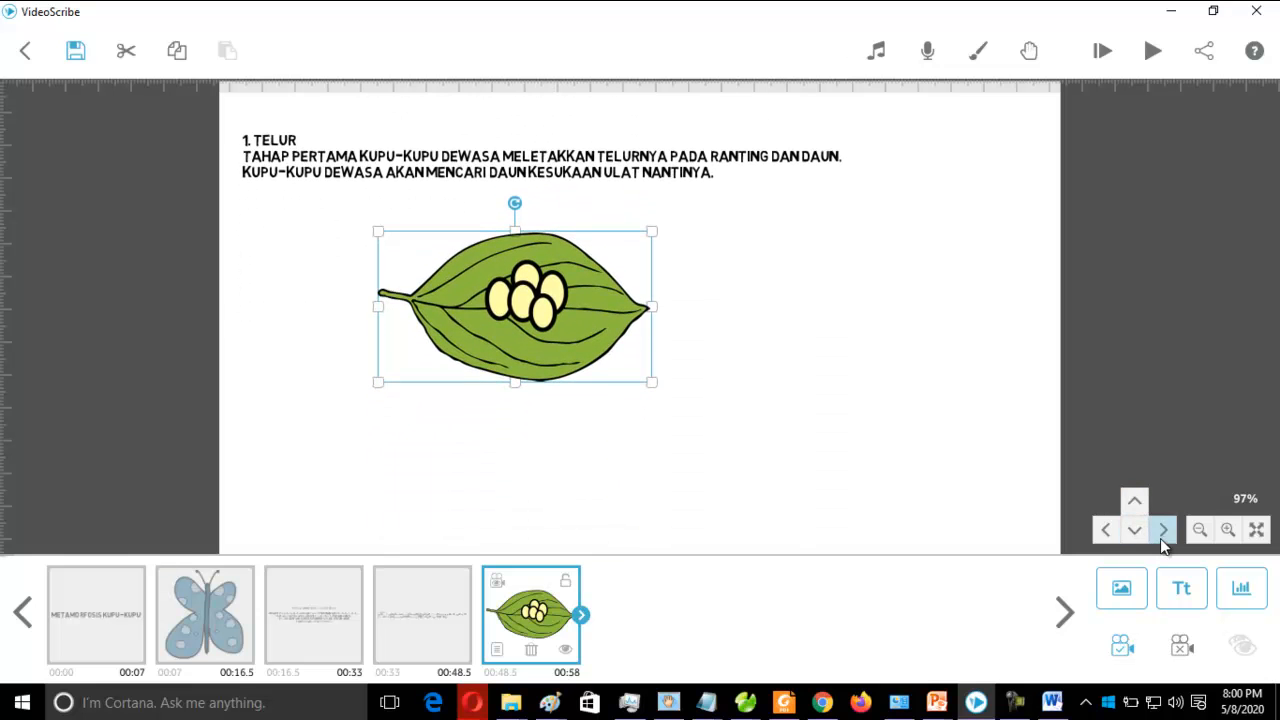
left_click(1163, 532)
left_click(1106, 532)
left_click(1106, 532)
left_click(724, 459)
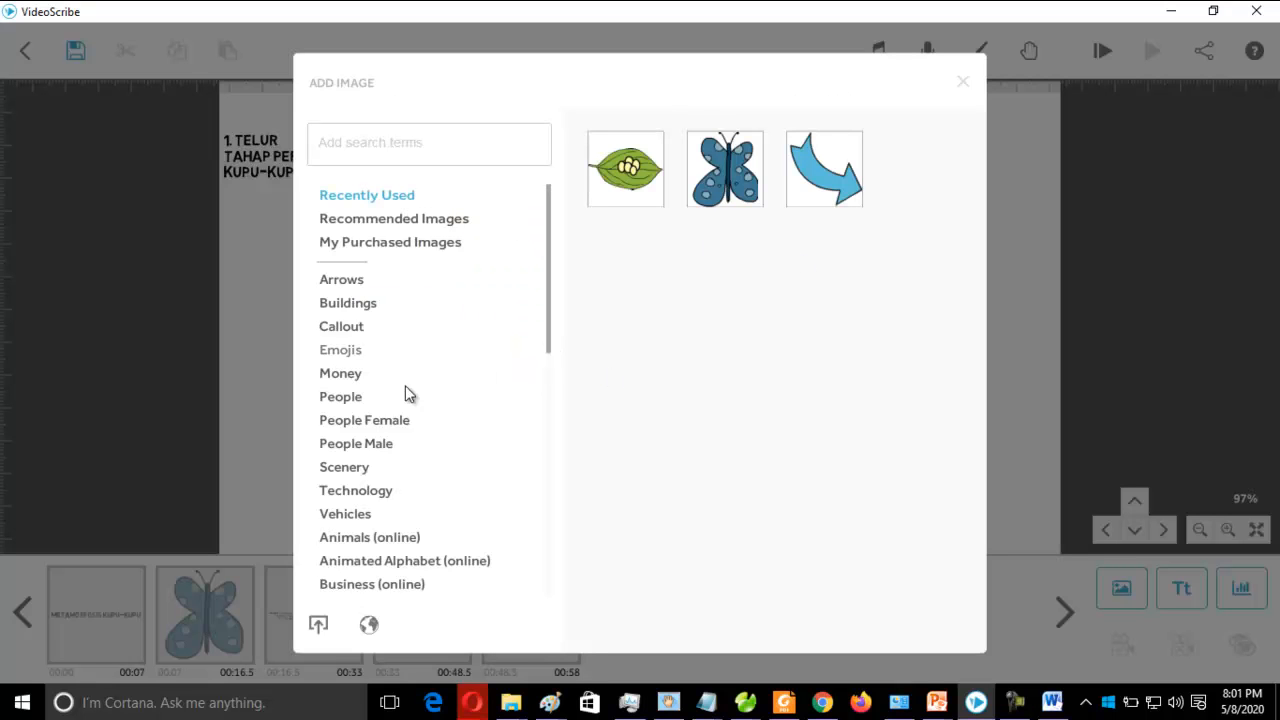
left_click(348, 281)
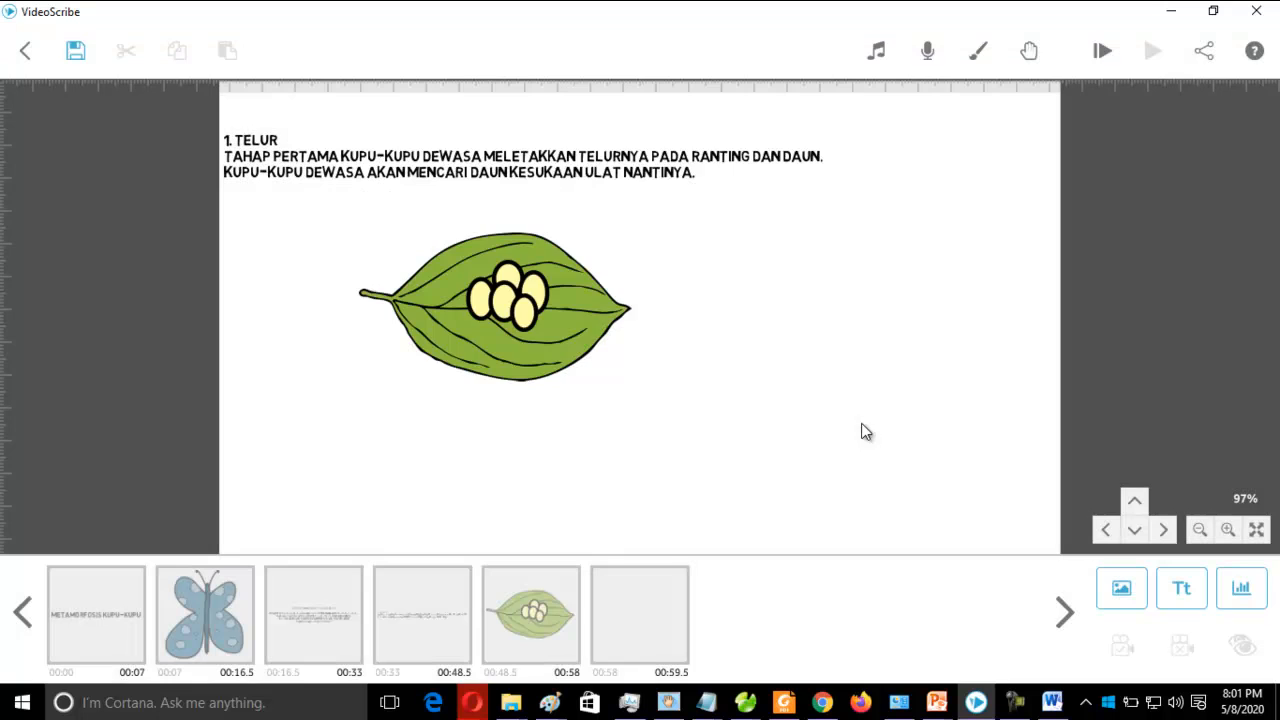
Shrink the blue arrow to roughly a third of the leaf's width and place it just below the leaf-with-eggs image
left_click_drag(453, 136, 573, 244)
left_click_drag(616, 311, 532, 484)
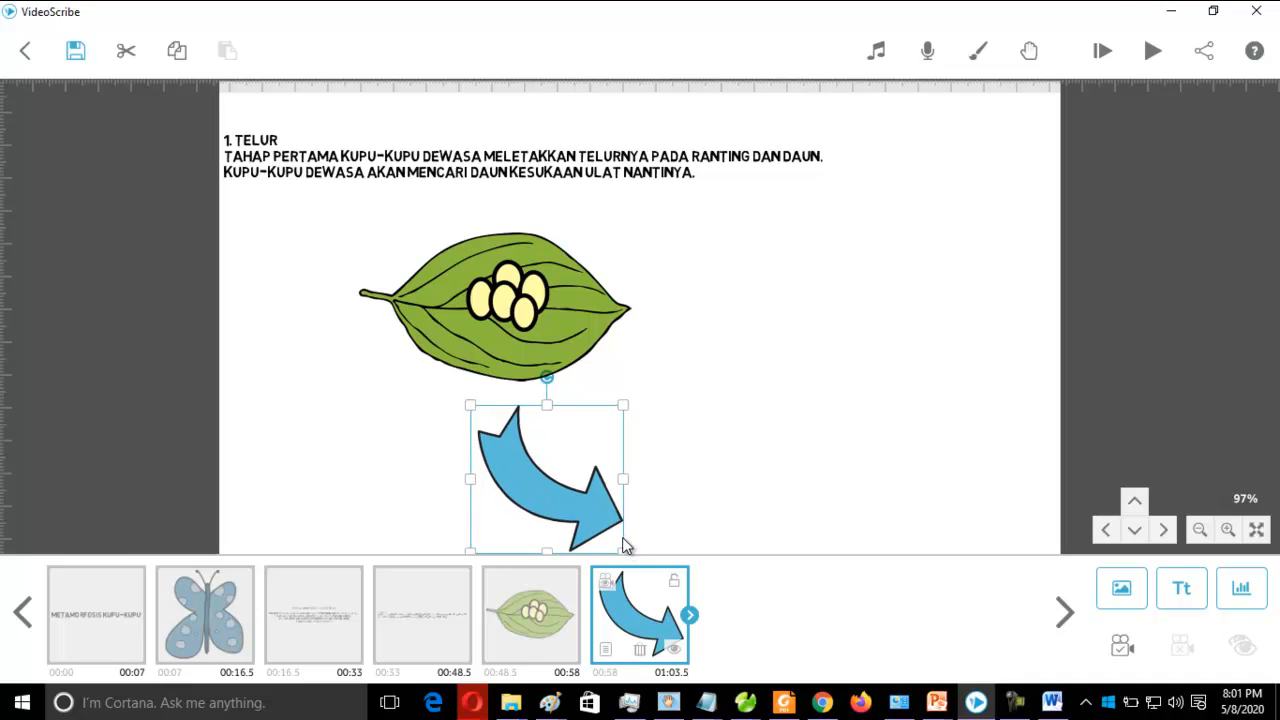
left_click_drag(627, 553, 605, 532)
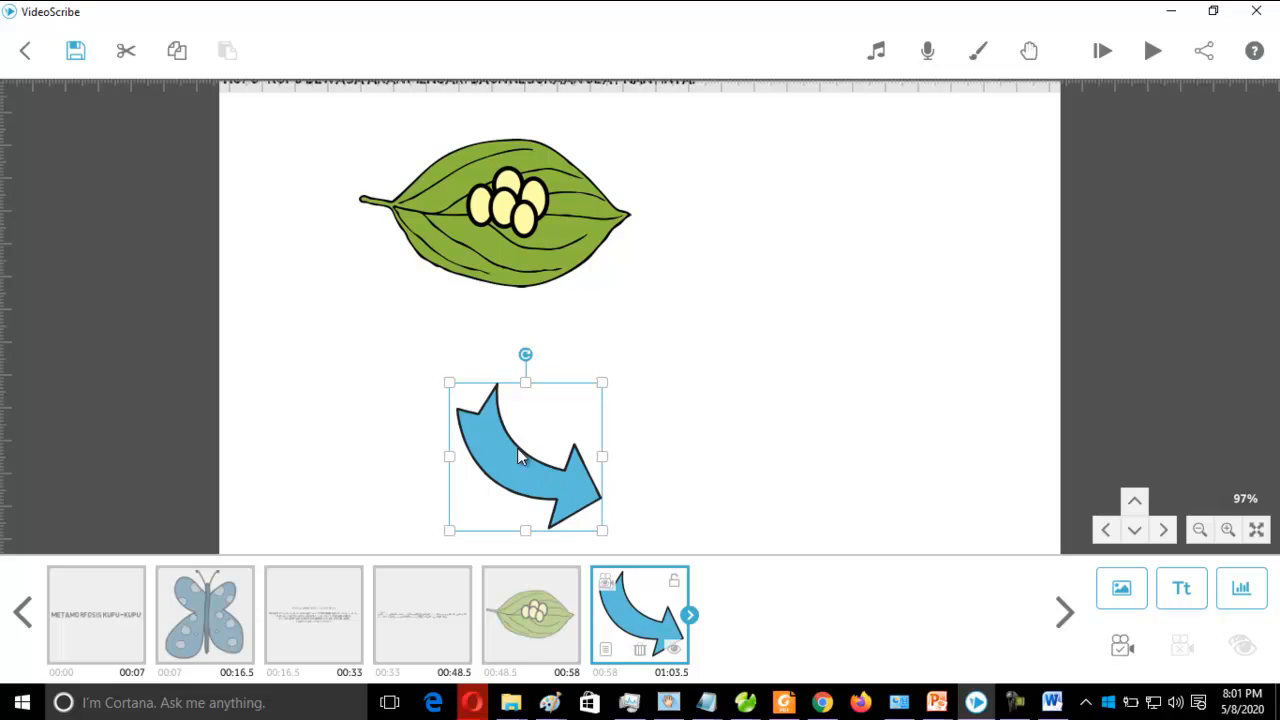
left_click(1135, 503)
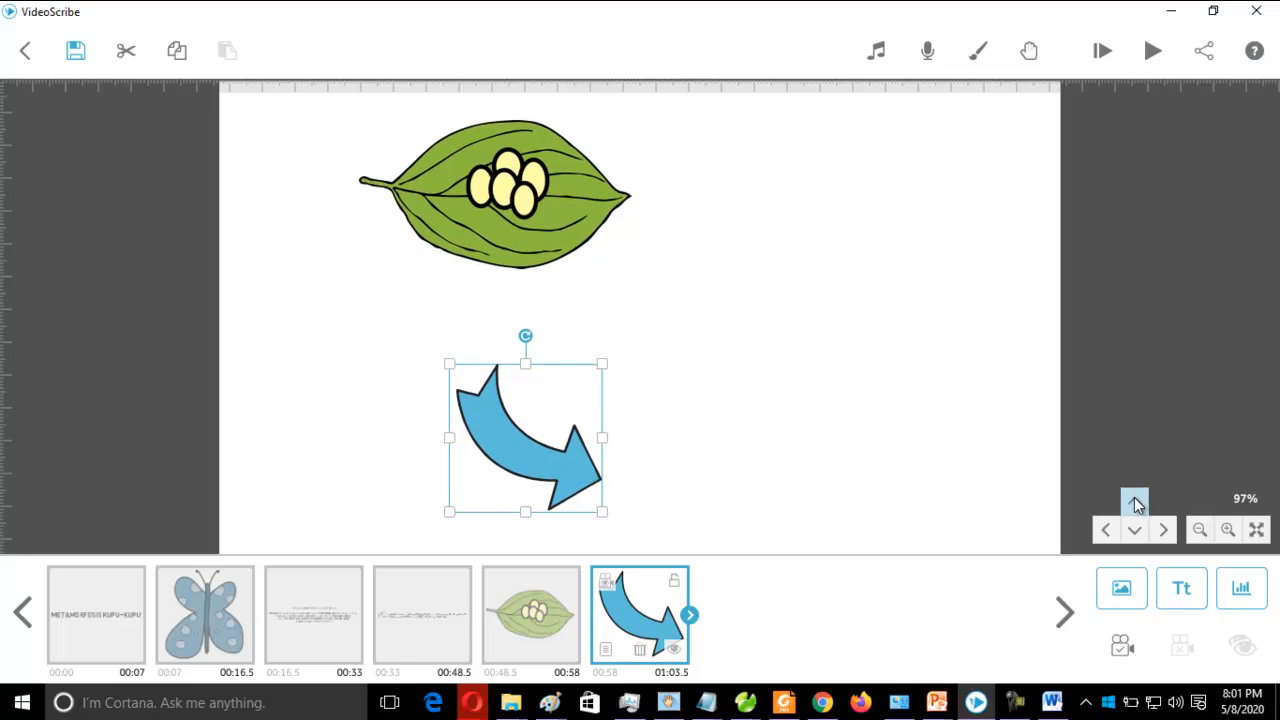
left_click(1135, 531)
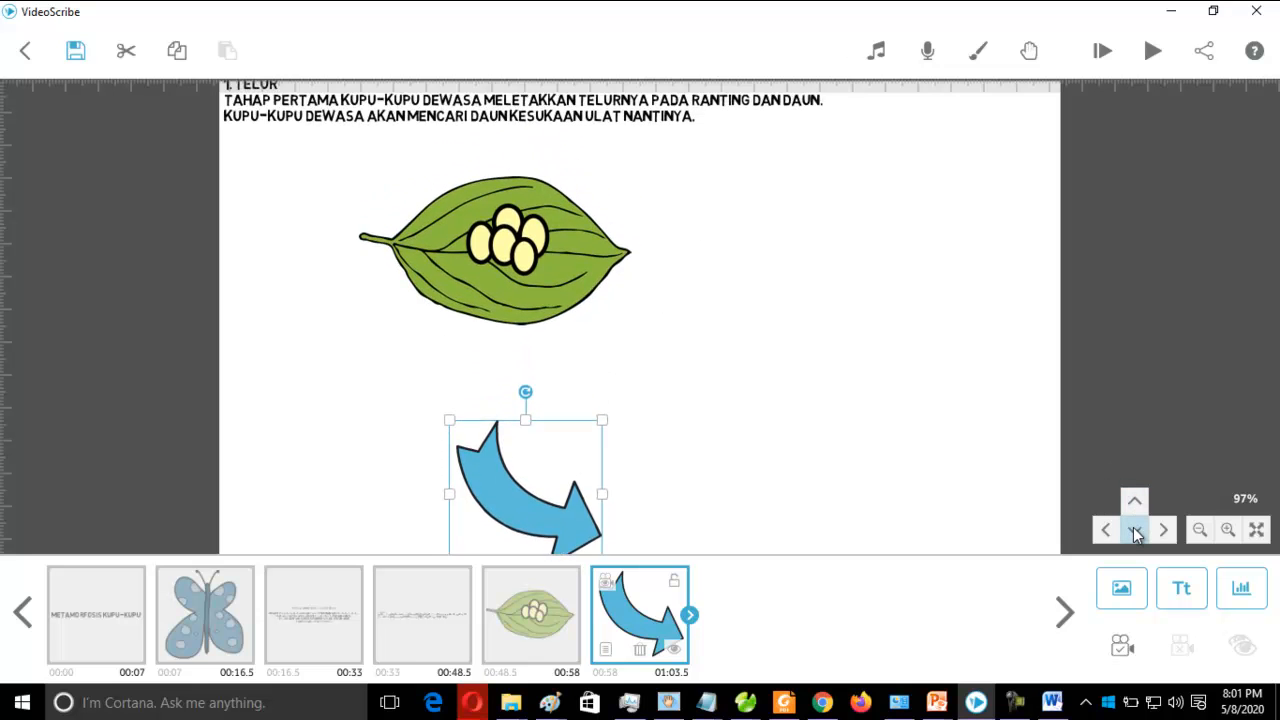
left_click_drag(449, 462, 543, 432)
left_click(813, 355)
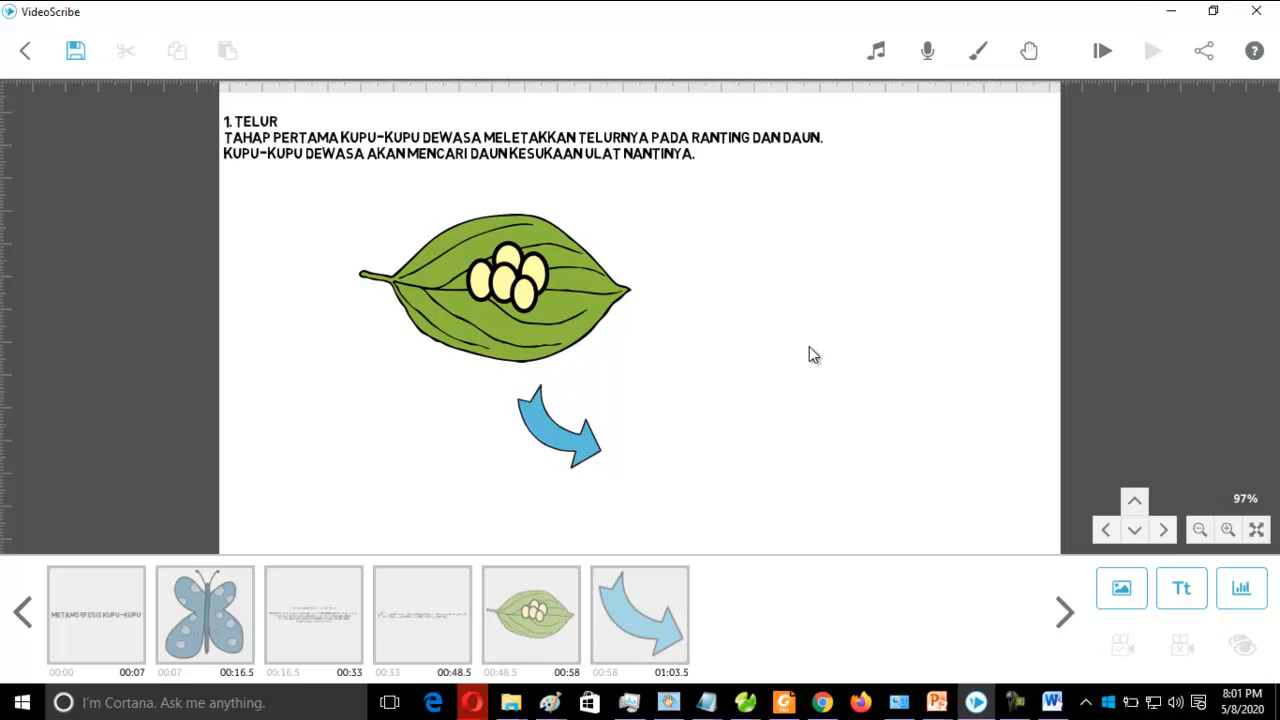
Set the arrow's camera position to a 121% zoom view framing the Telur text, the leaf with eggs and the arrow
left_click(1135, 502)
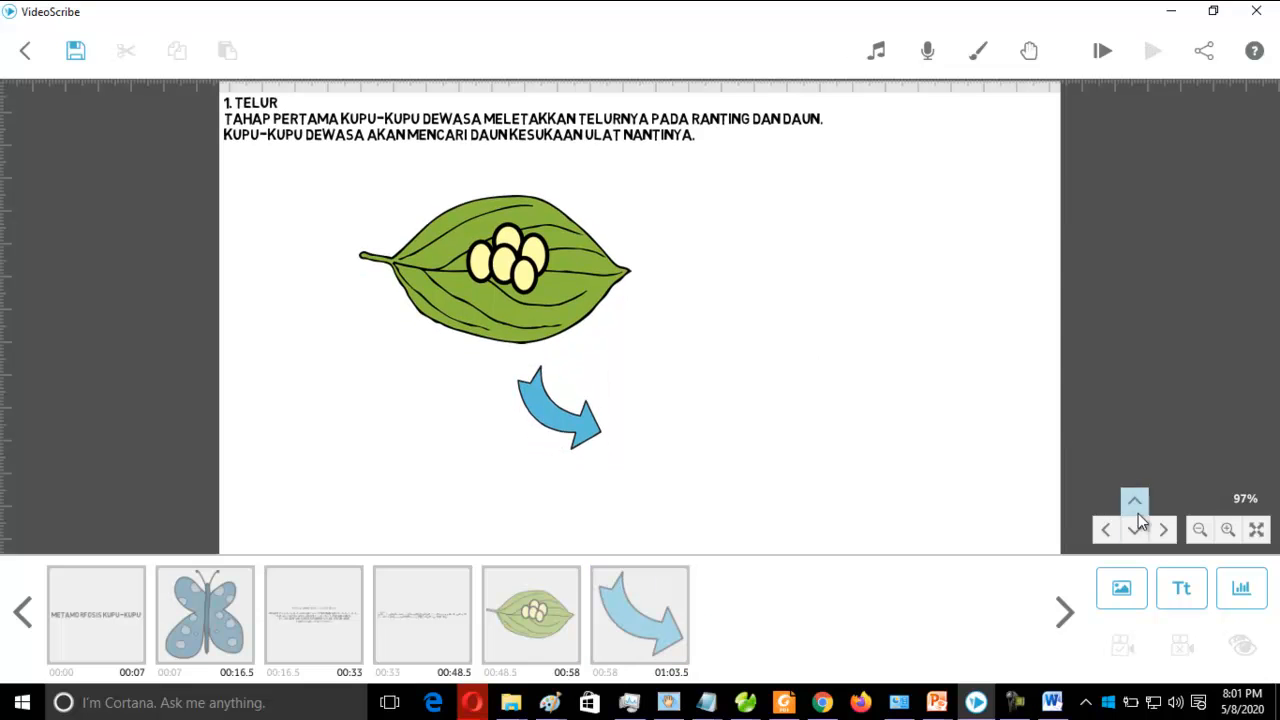
left_click(1136, 530)
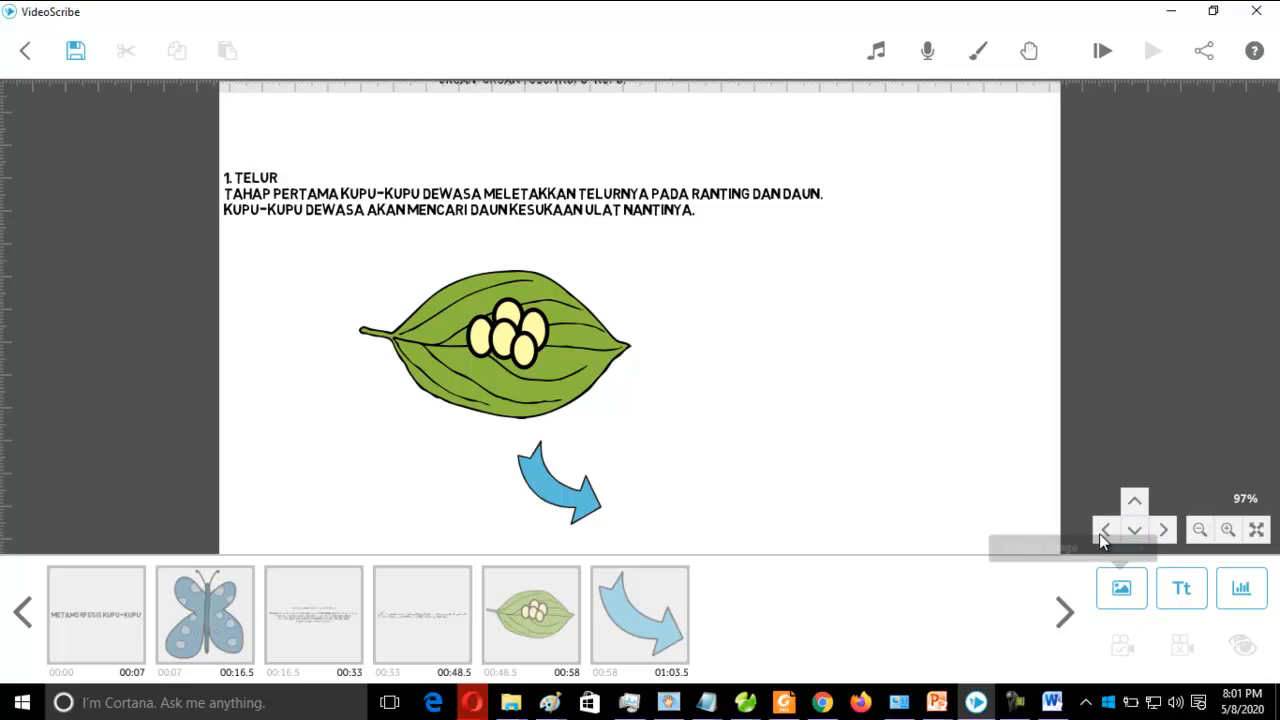
left_click(1227, 532)
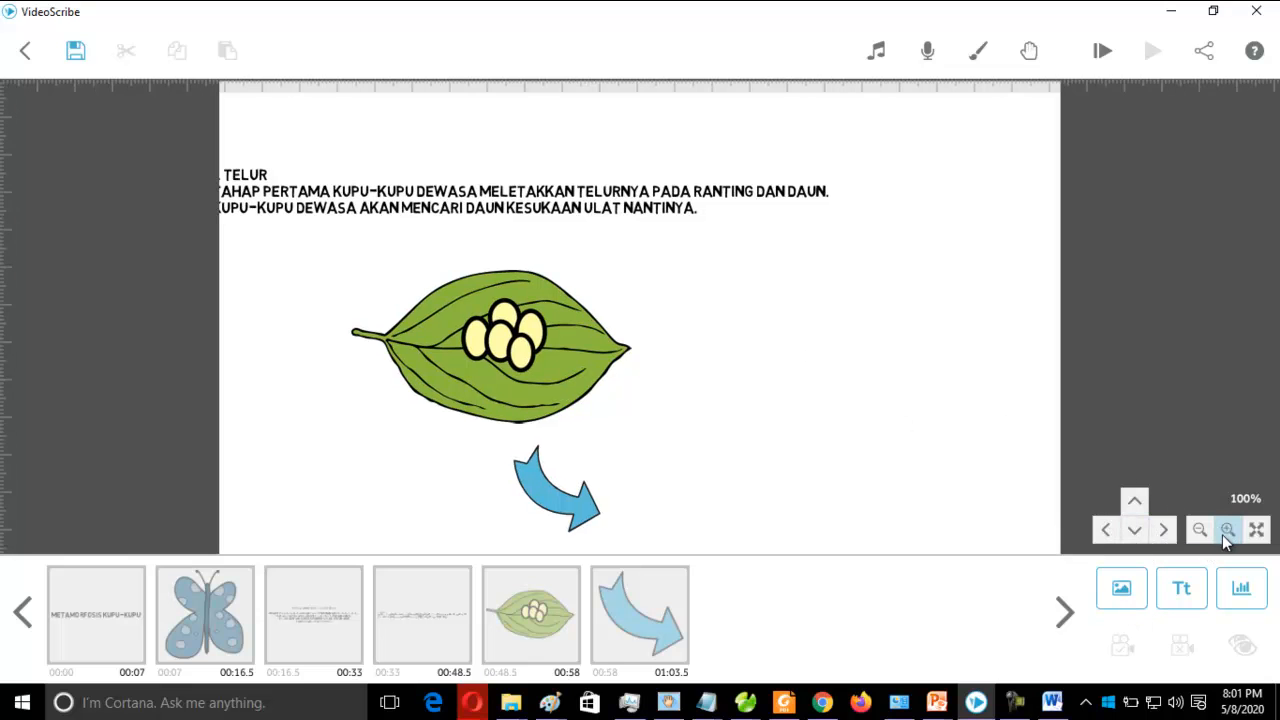
left_click(1105, 530)
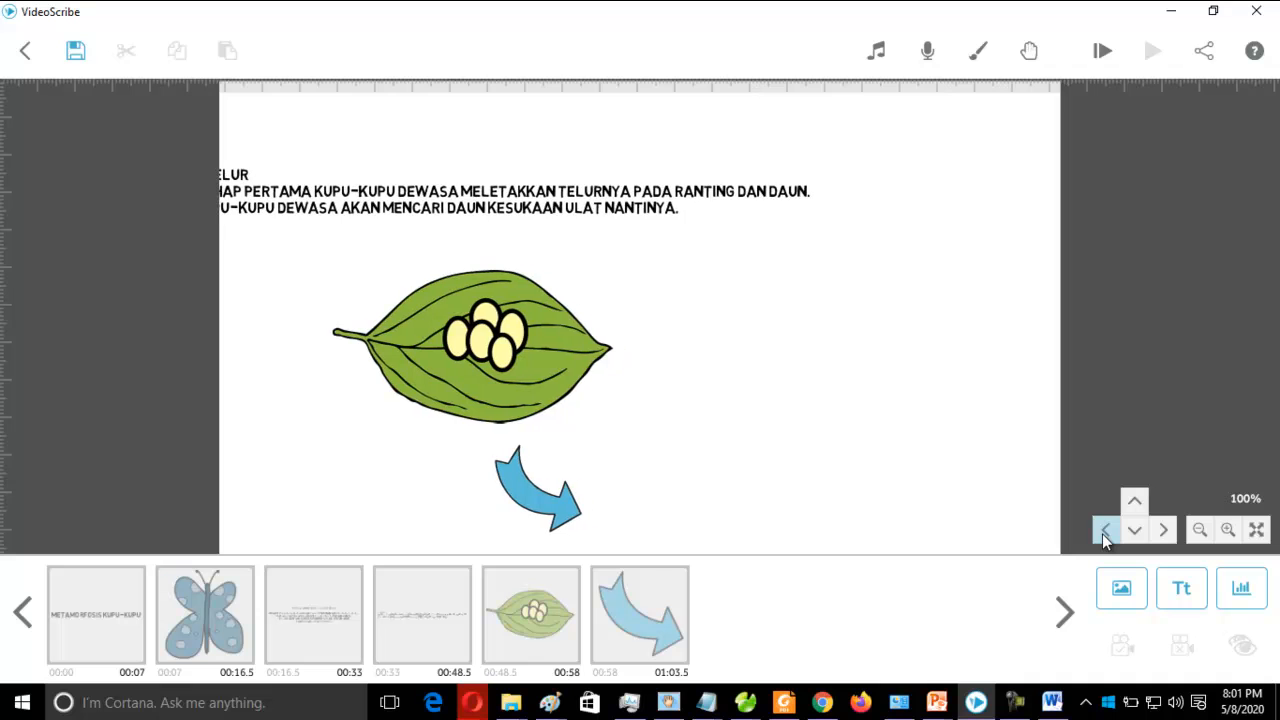
left_click(1227, 532)
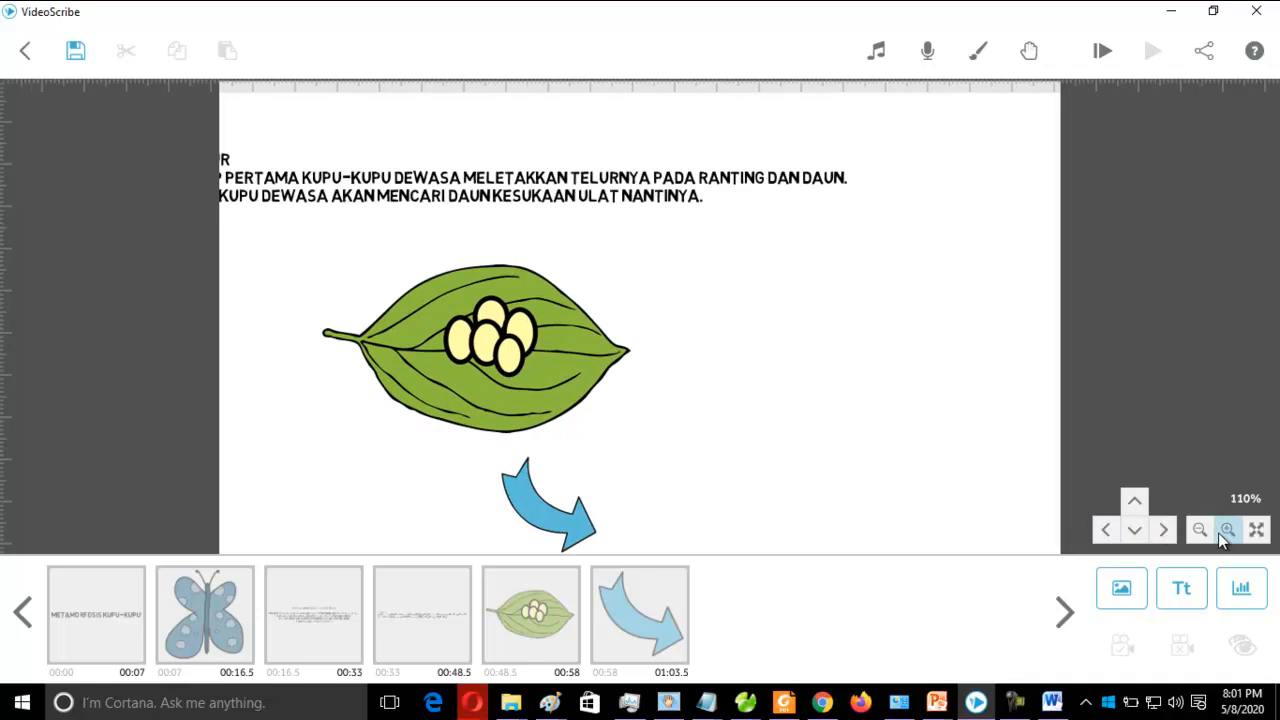
left_click(1226, 532)
left_click(1106, 530)
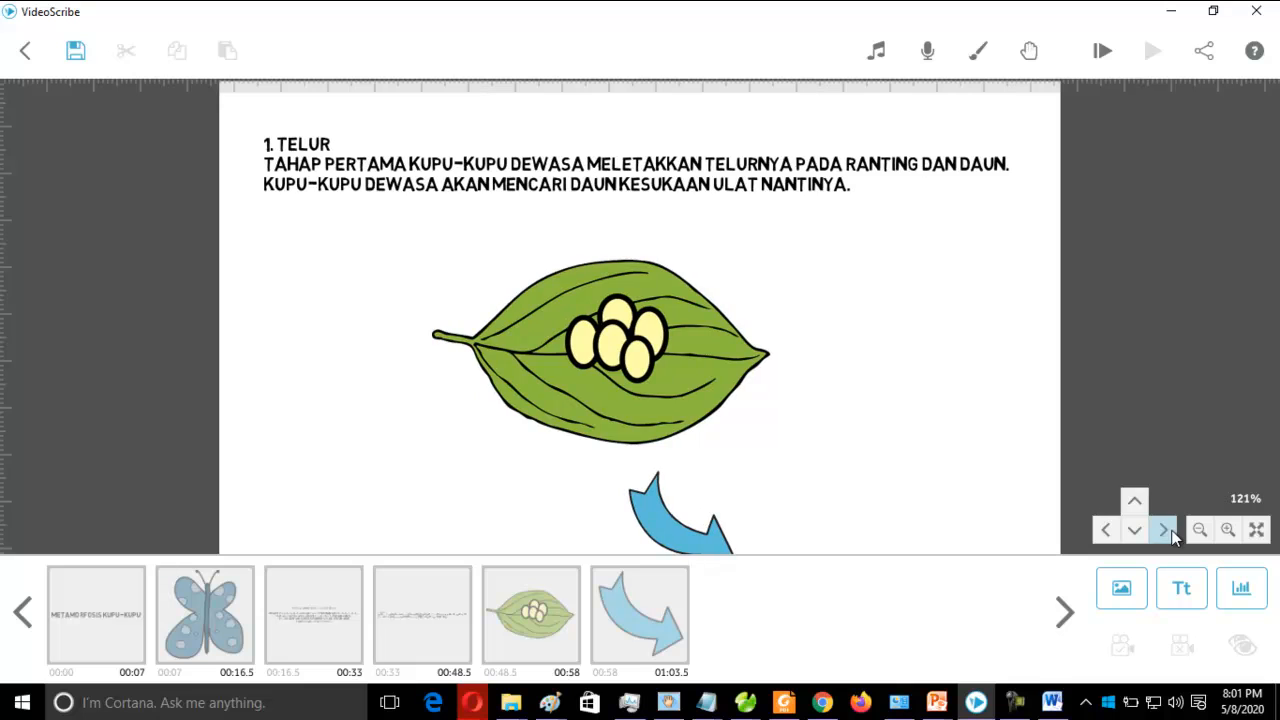
left_click(1136, 503)
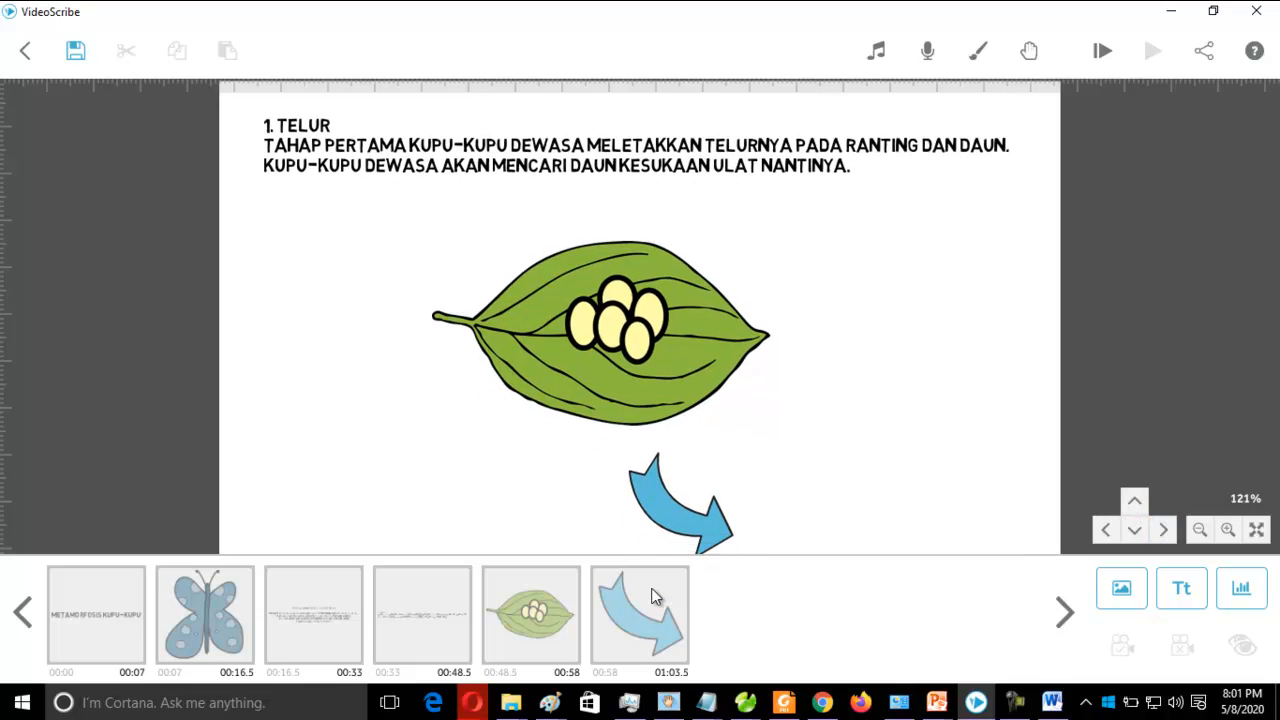
left_click(630, 635)
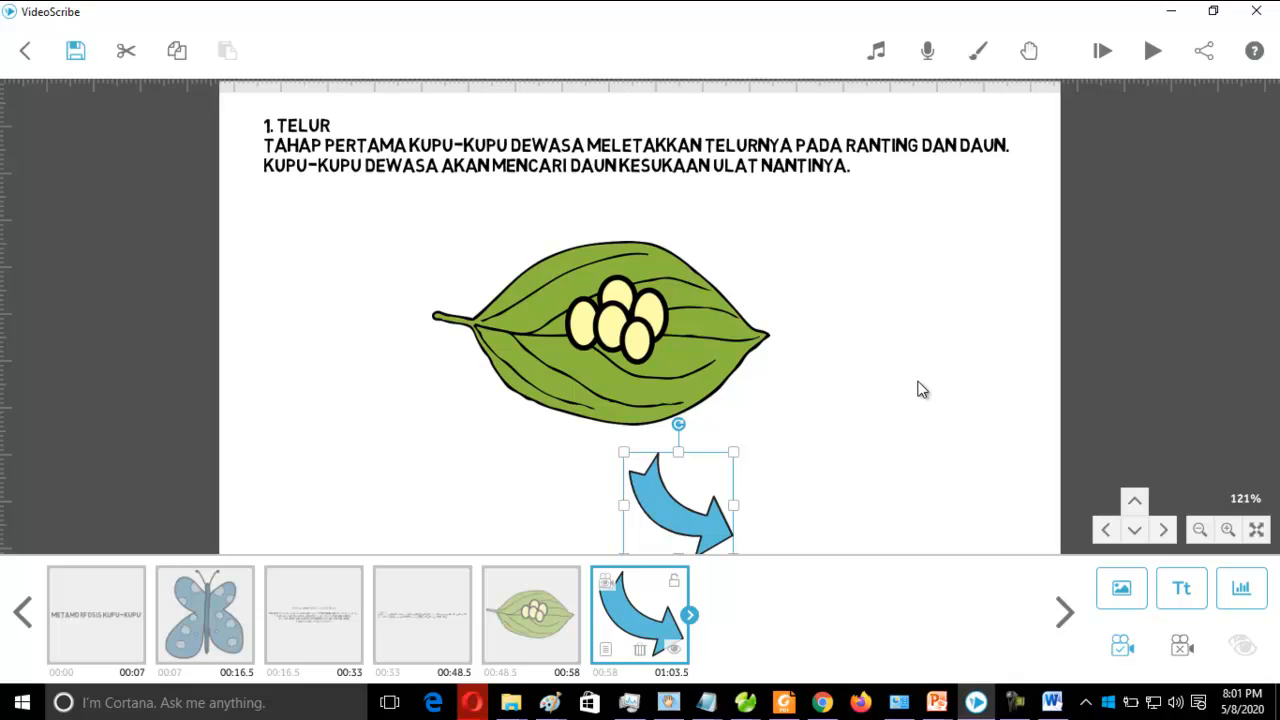
Copy the "2. Larva (ulat)" heading and its first two sentences from the METAMORFOSIS KUPU Word document, and return to VideoScribe
scroll(922, 390, "down", 1)
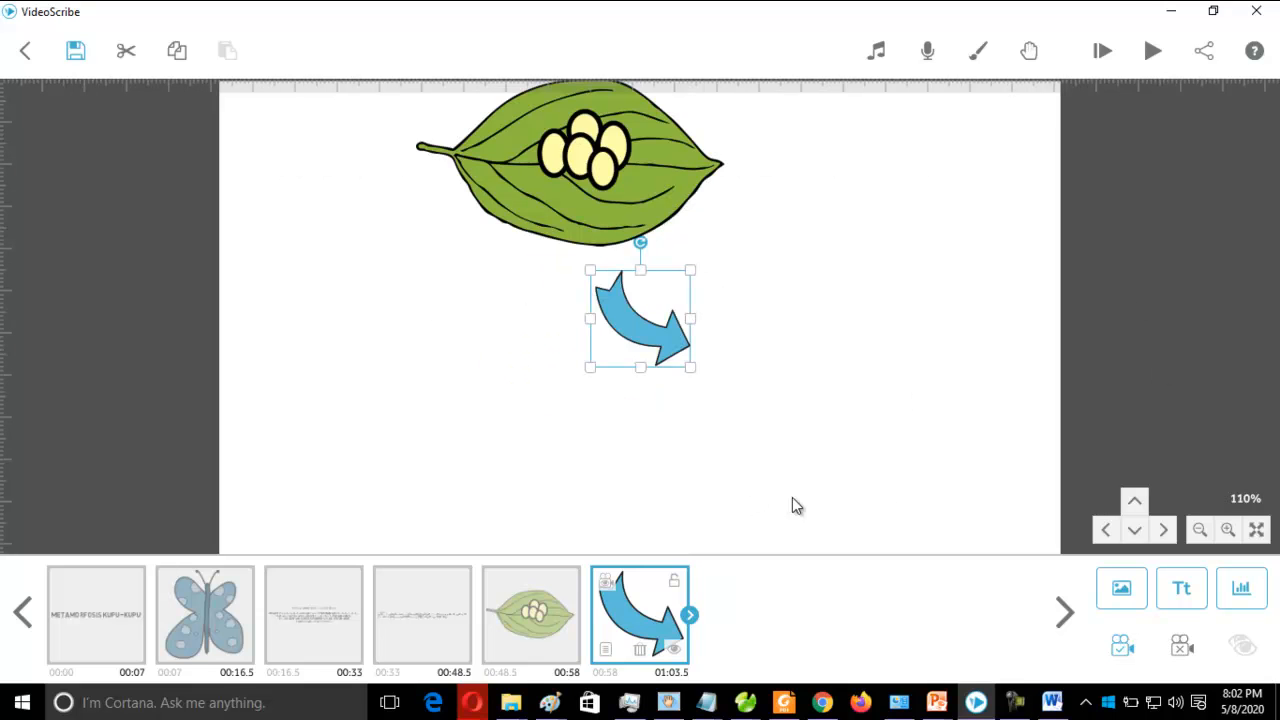
left_click(1106, 530)
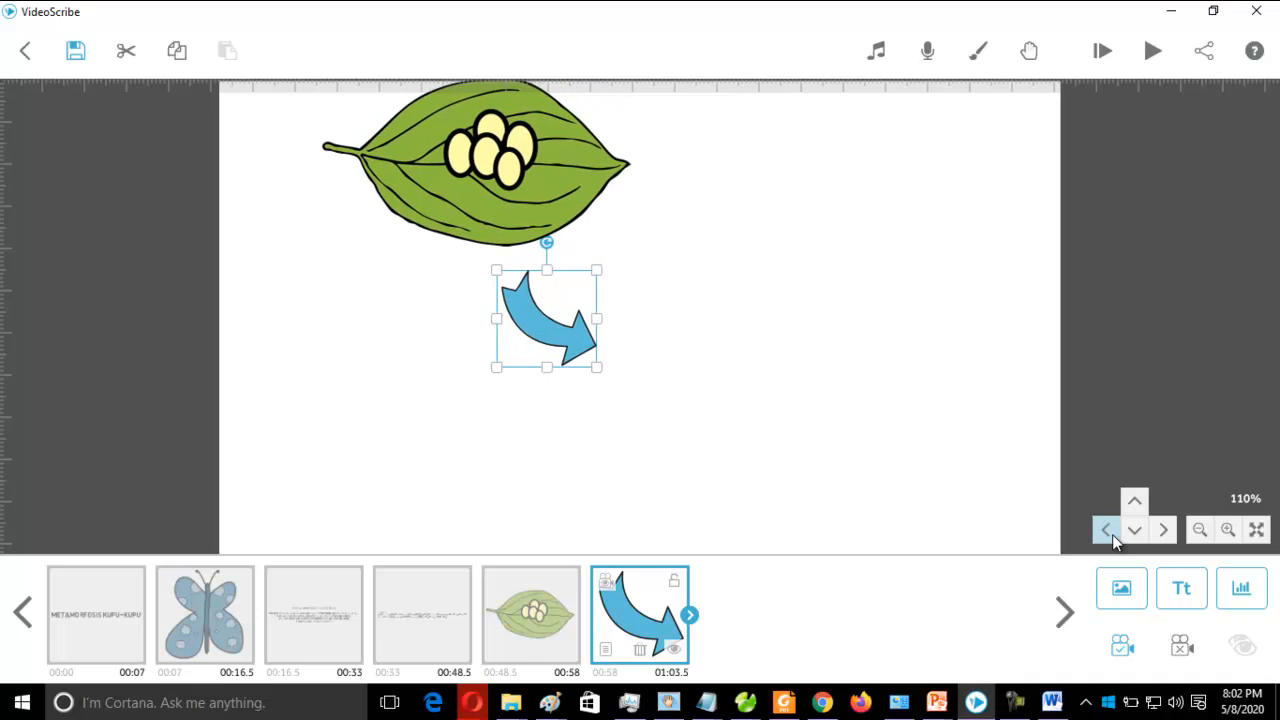
left_click(1132, 533)
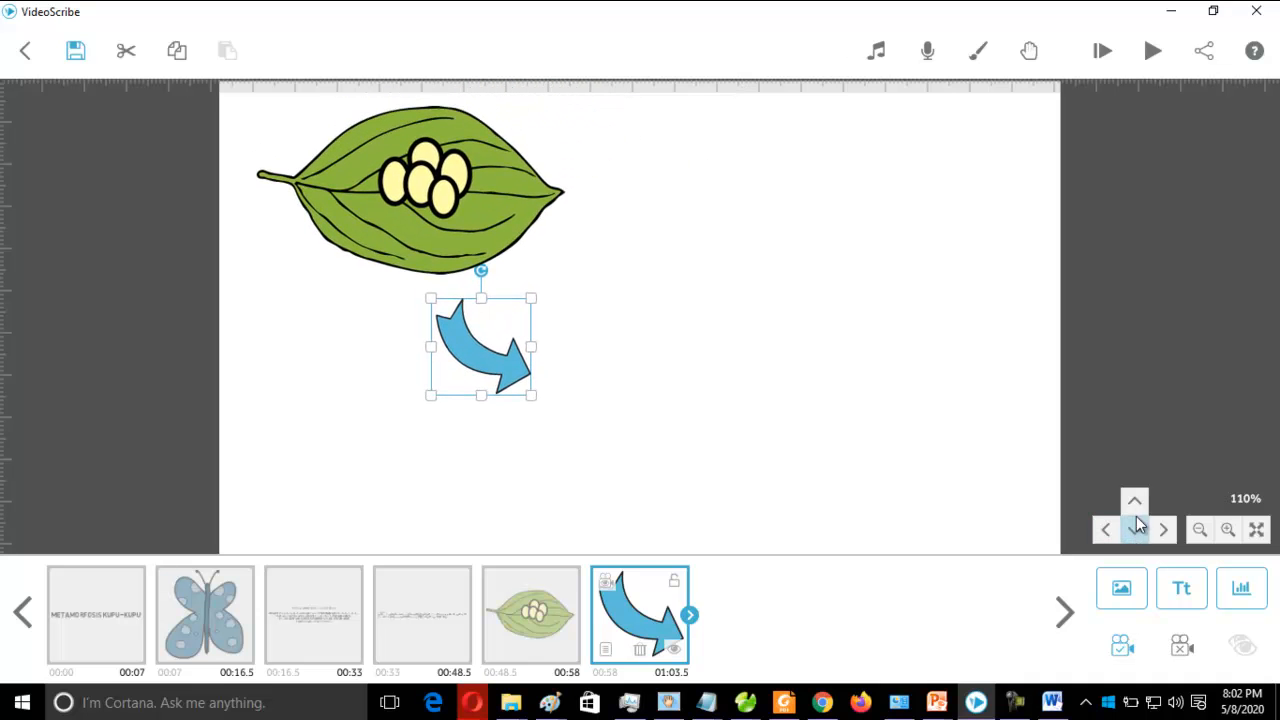
left_click(1134, 508)
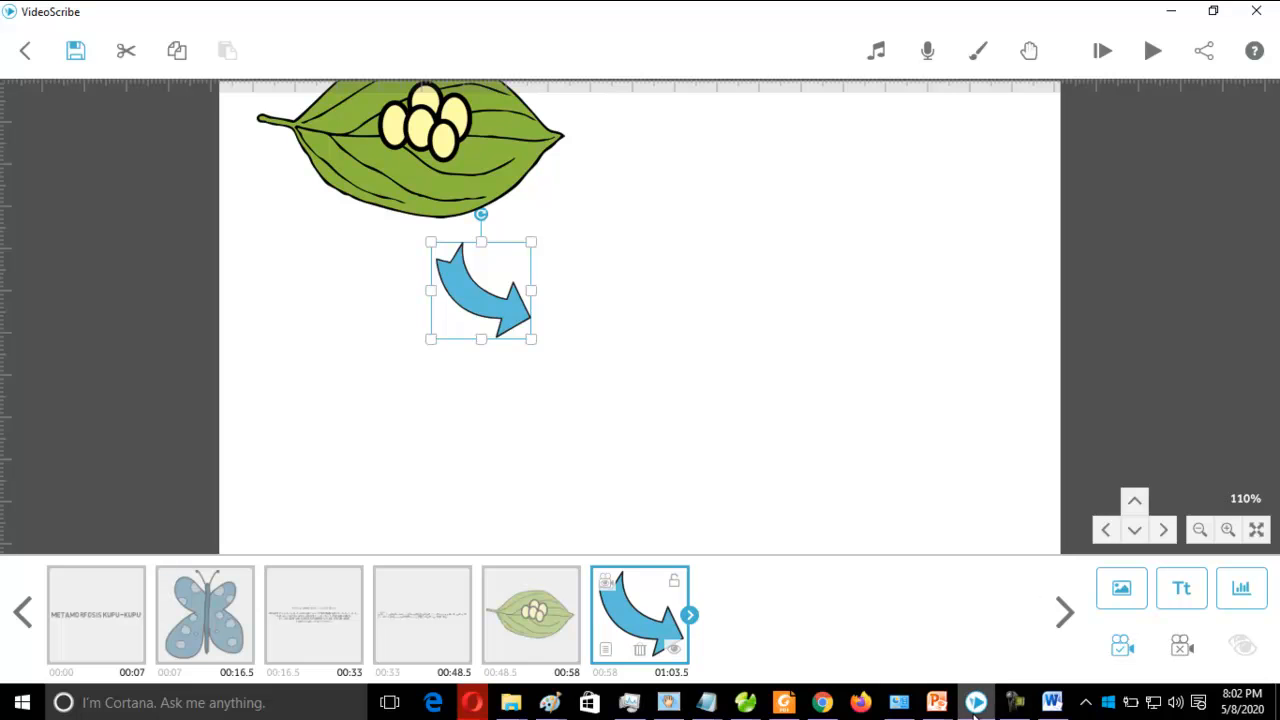
mouse_move(946, 710)
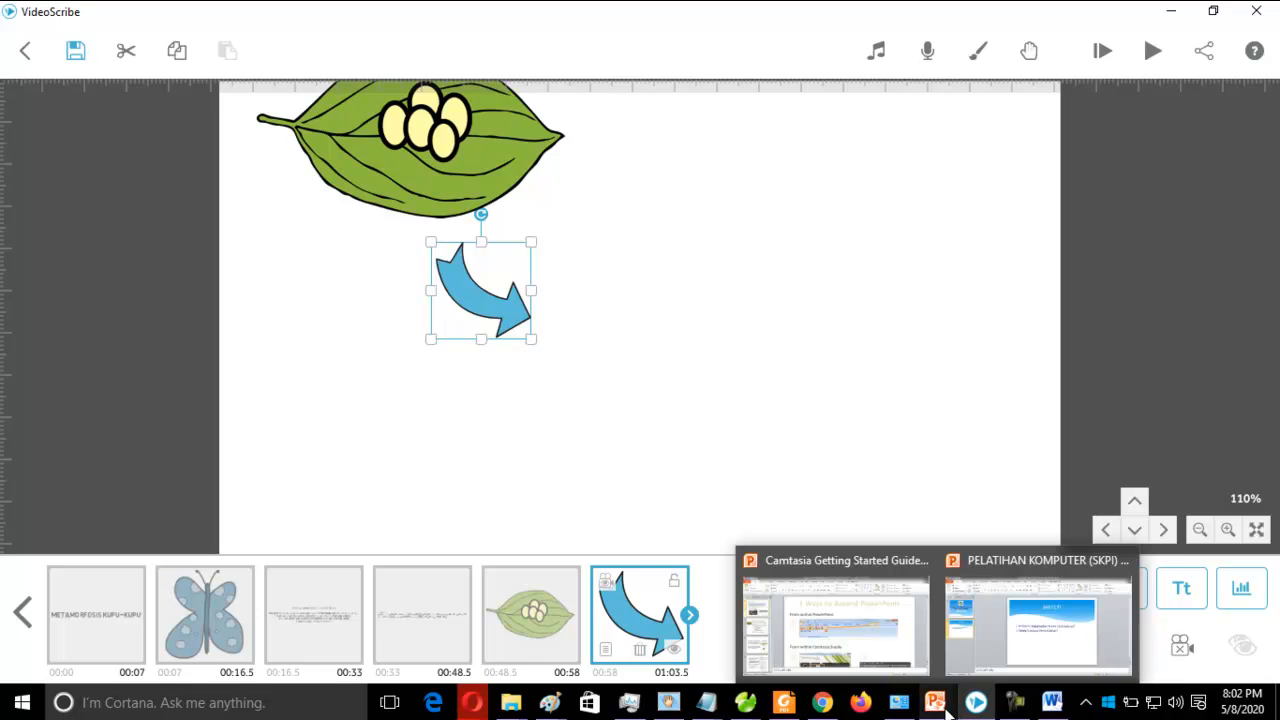
left_click(1052, 704)
left_click(352, 400)
left_click_drag(452, 405, 545, 449)
key("ctrl+c")
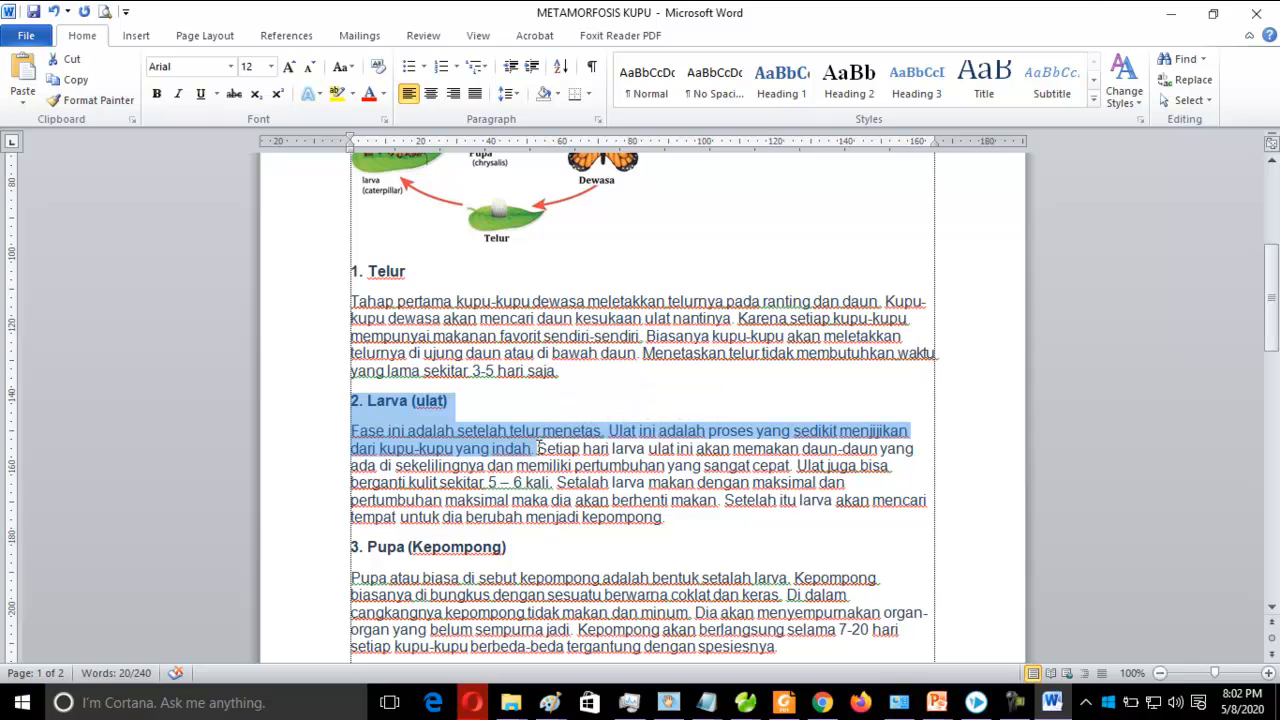
left_click(1175, 15)
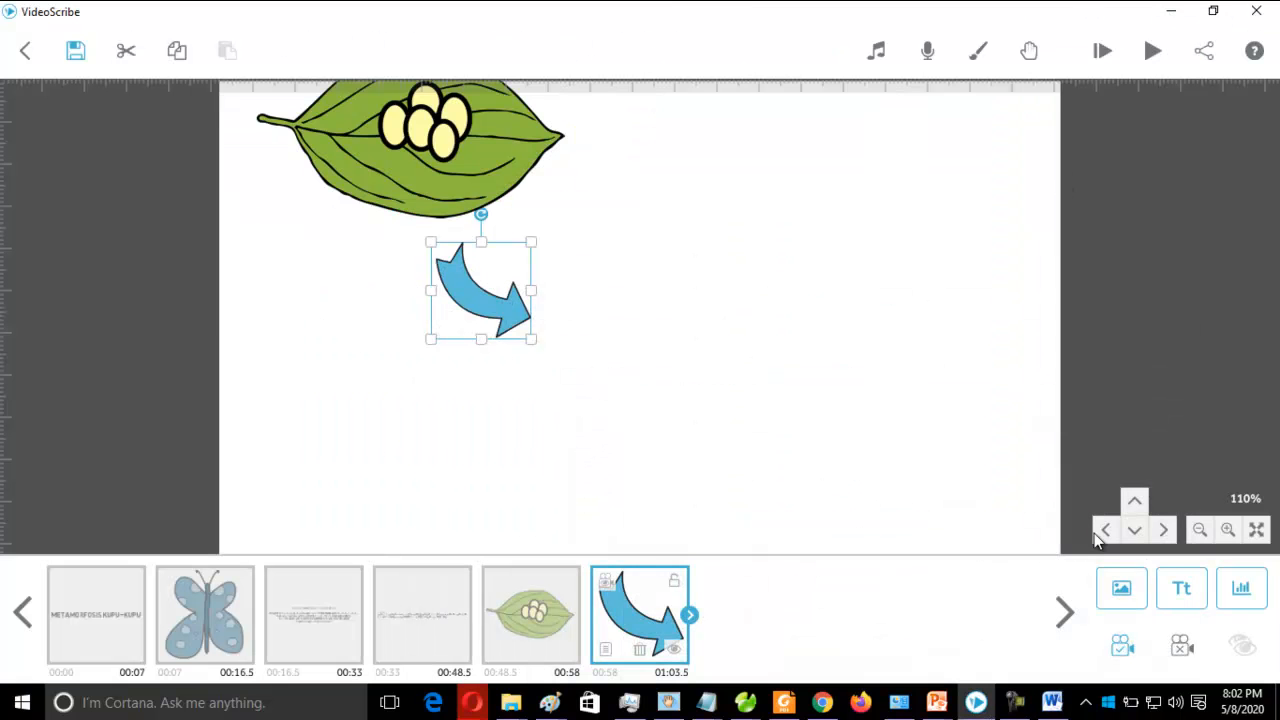
Add a text element with the copied "2. Larva (ulat)" passage, breaking the line after "Fase ini adalah setelah telur menetas."
left_click(1177, 595)
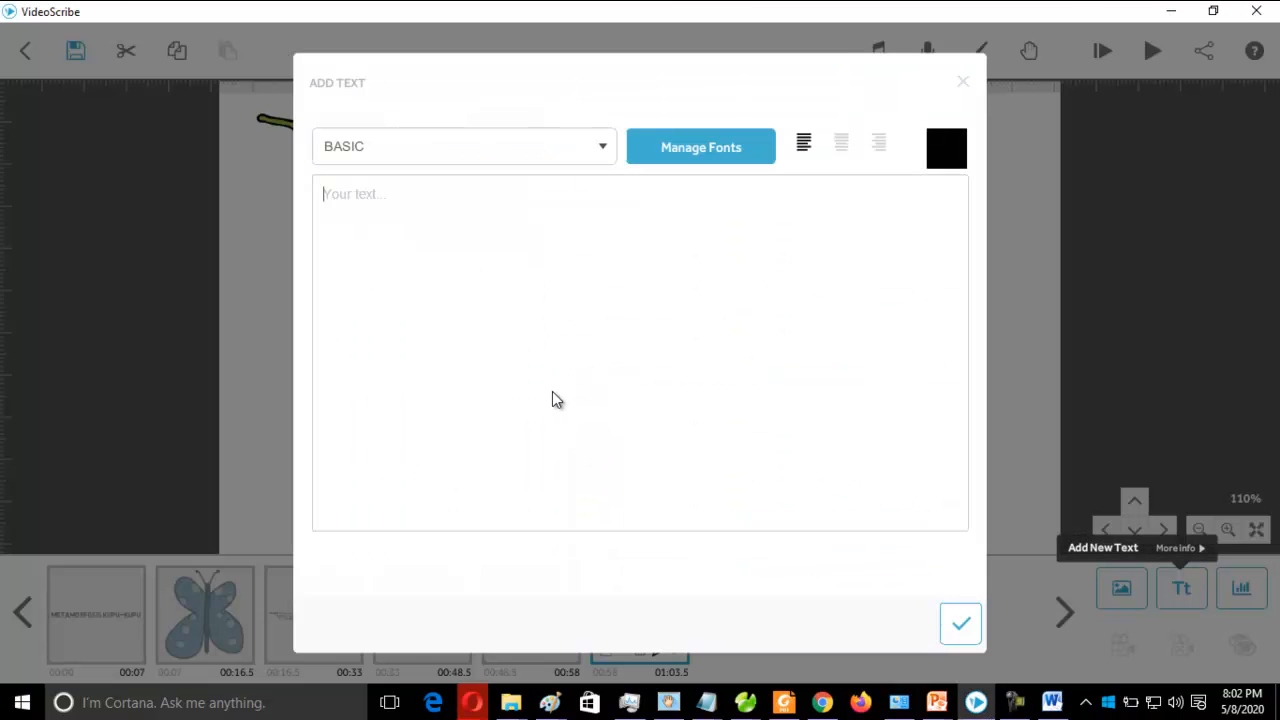
key("ctrl+v")
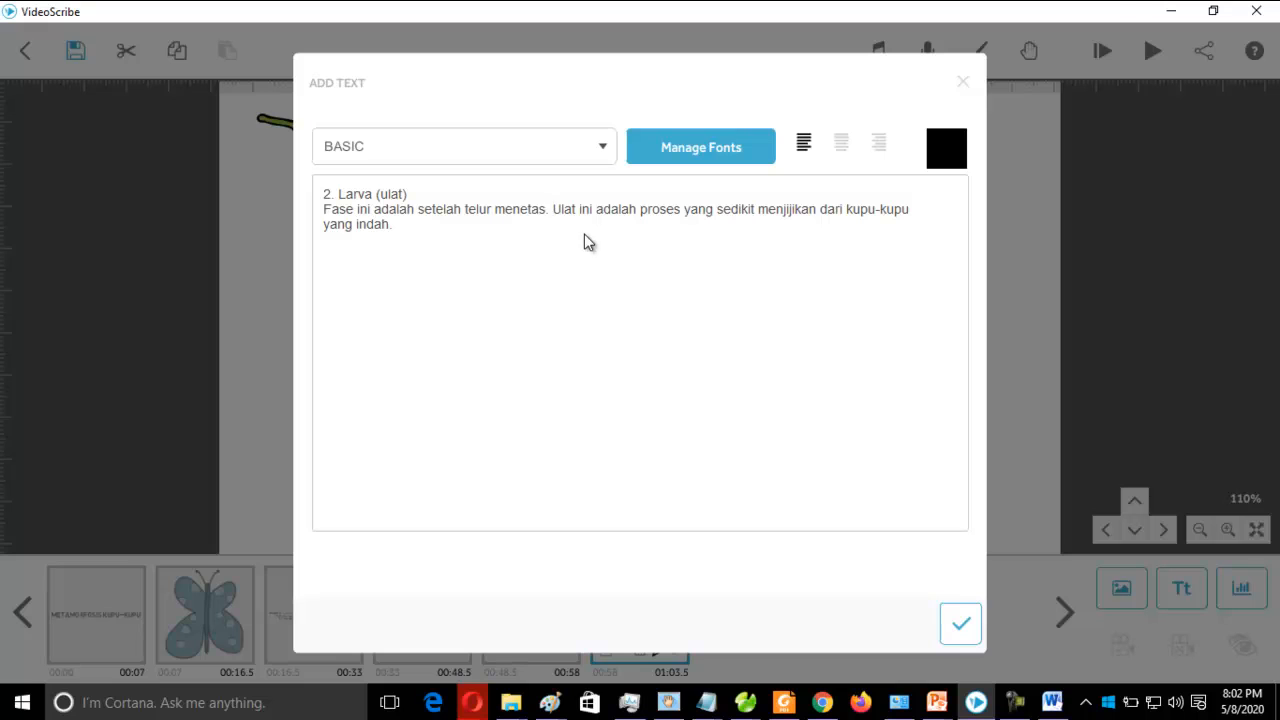
key("Return")
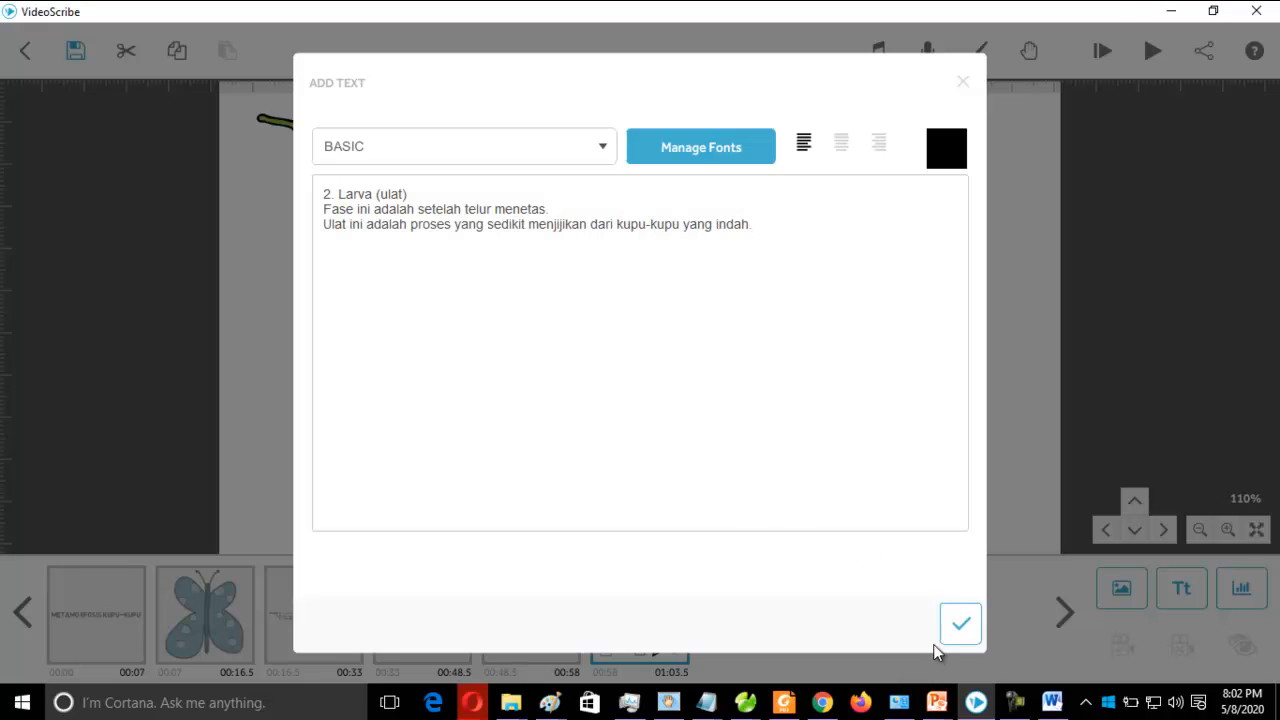
left_click(960, 628)
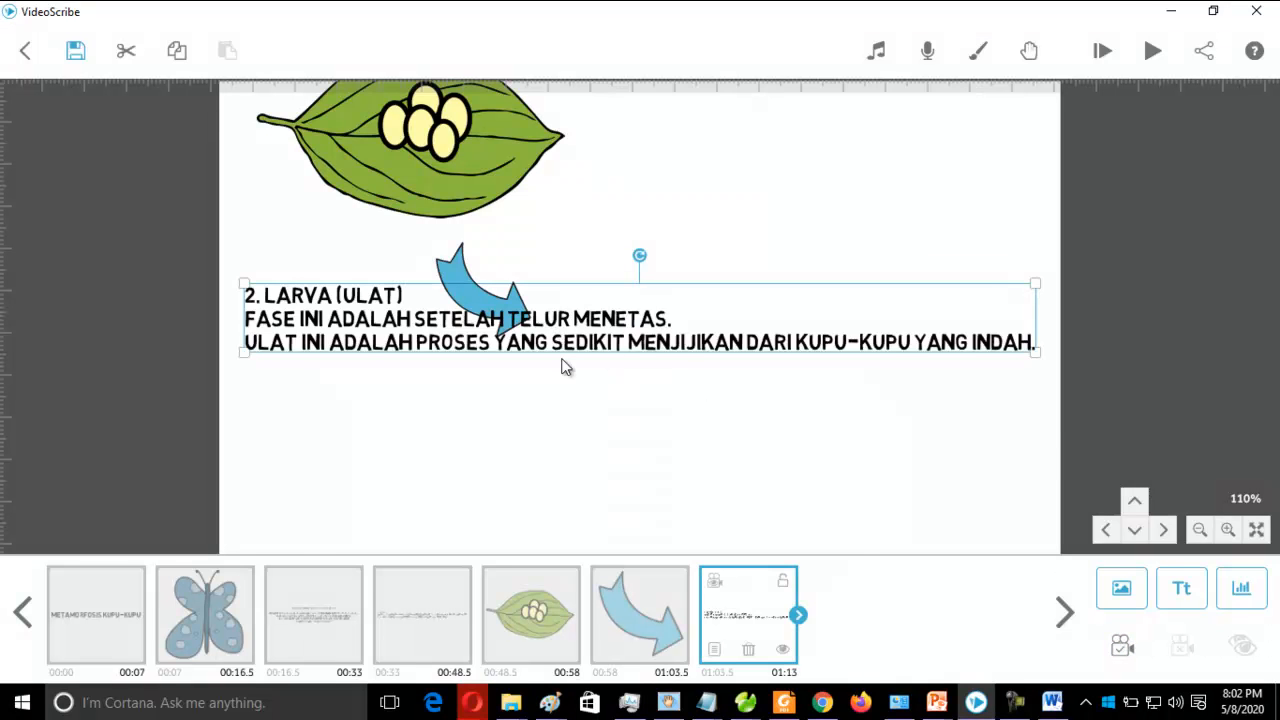
Move the larva text below the blue arrow, enlarge it slightly, and set its camera position with the text near the top of a 110% view
left_click_drag(566, 366, 597, 460)
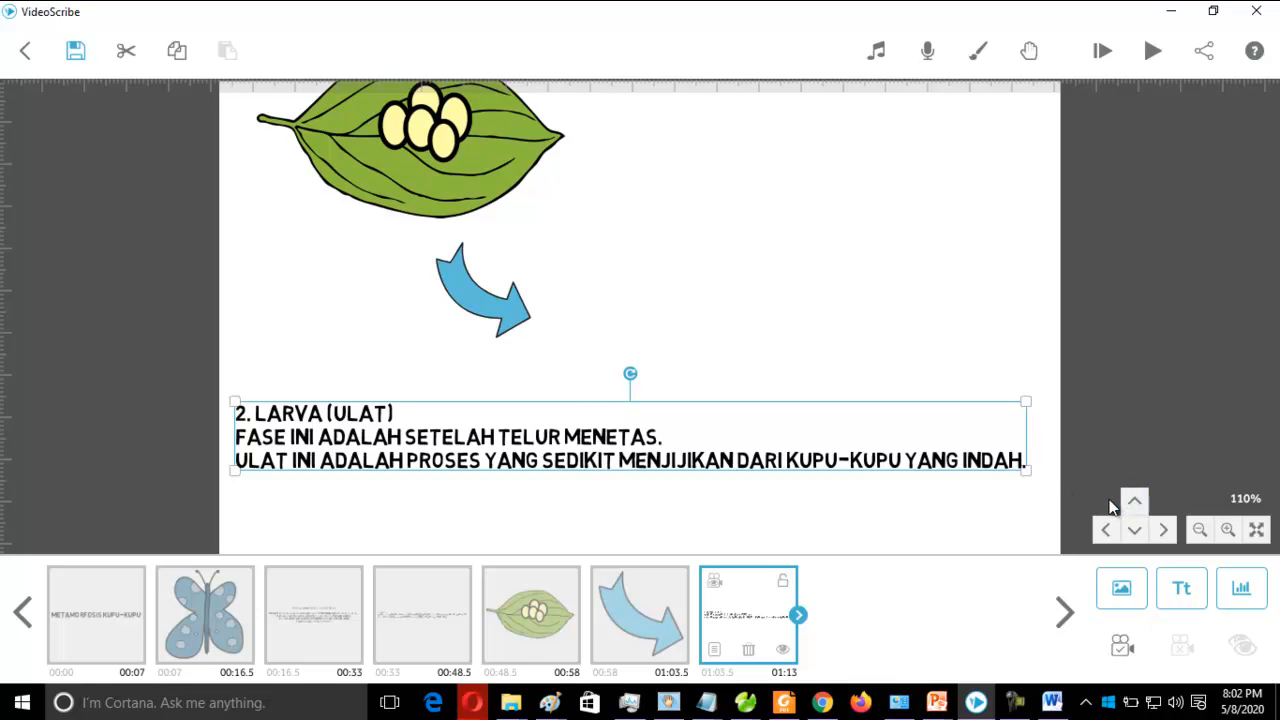
left_click_drag(1030, 475, 1014, 471)
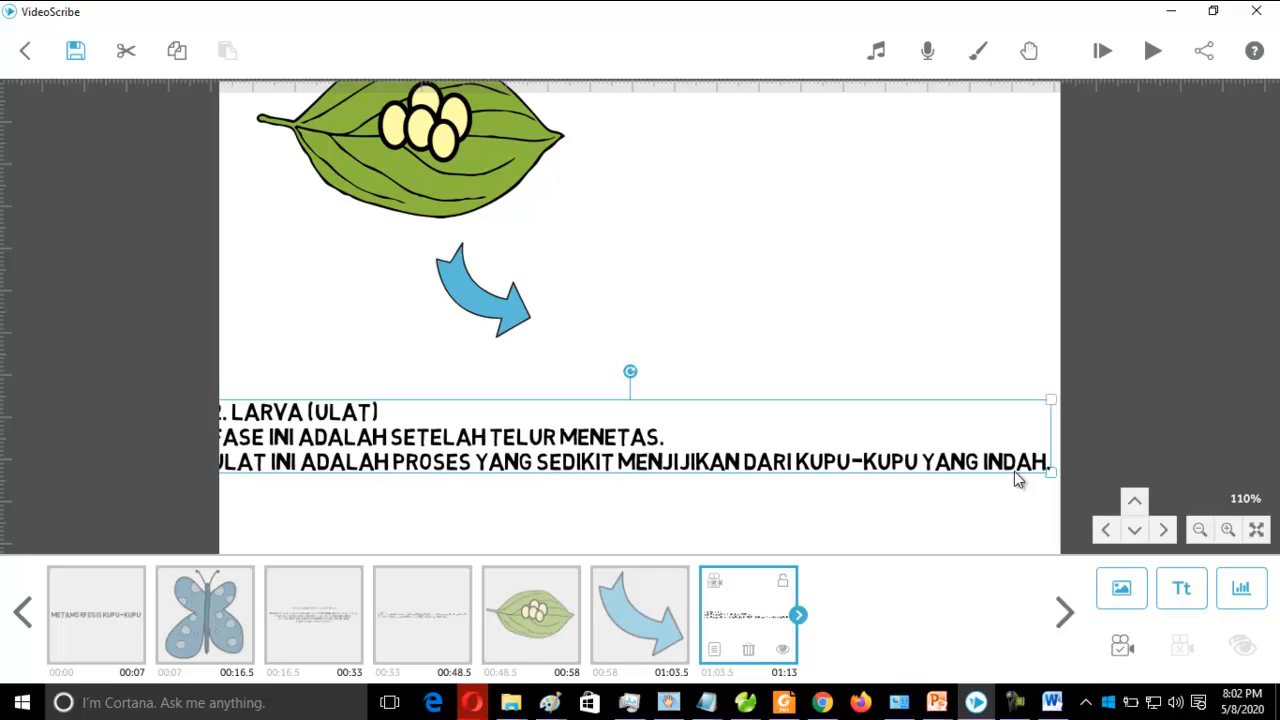
left_click(1130, 504)
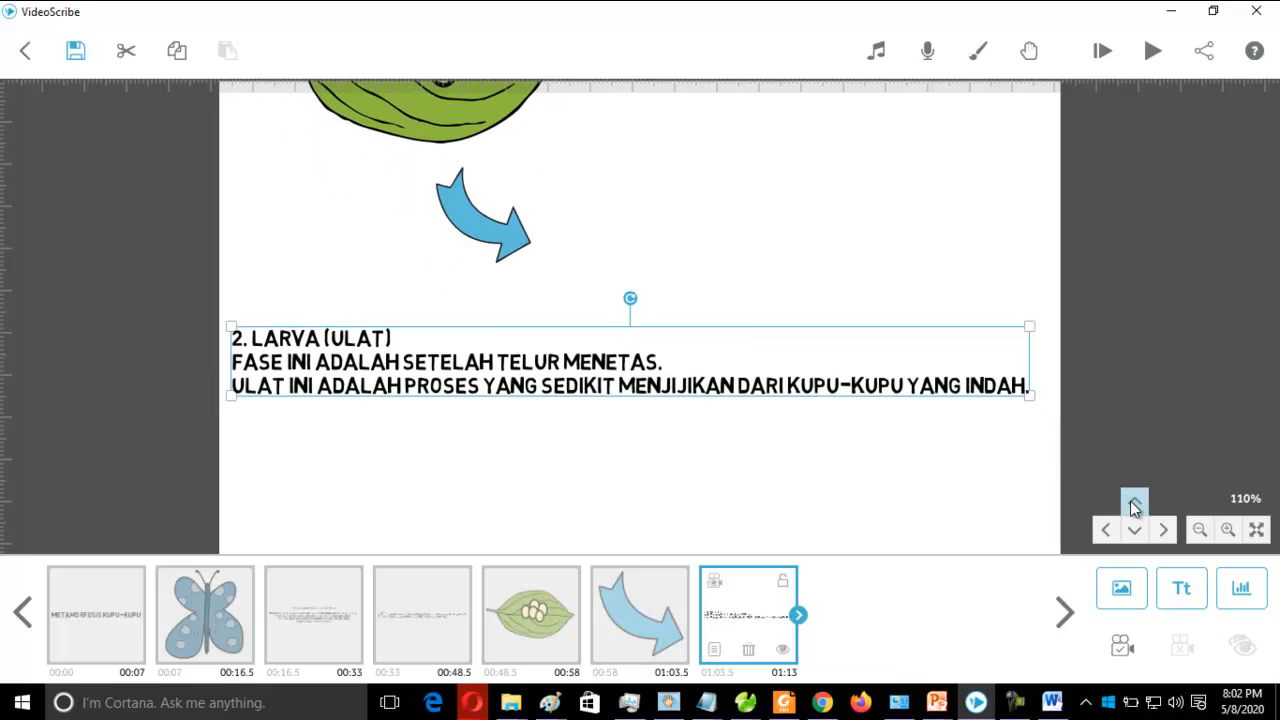
left_click(1130, 509)
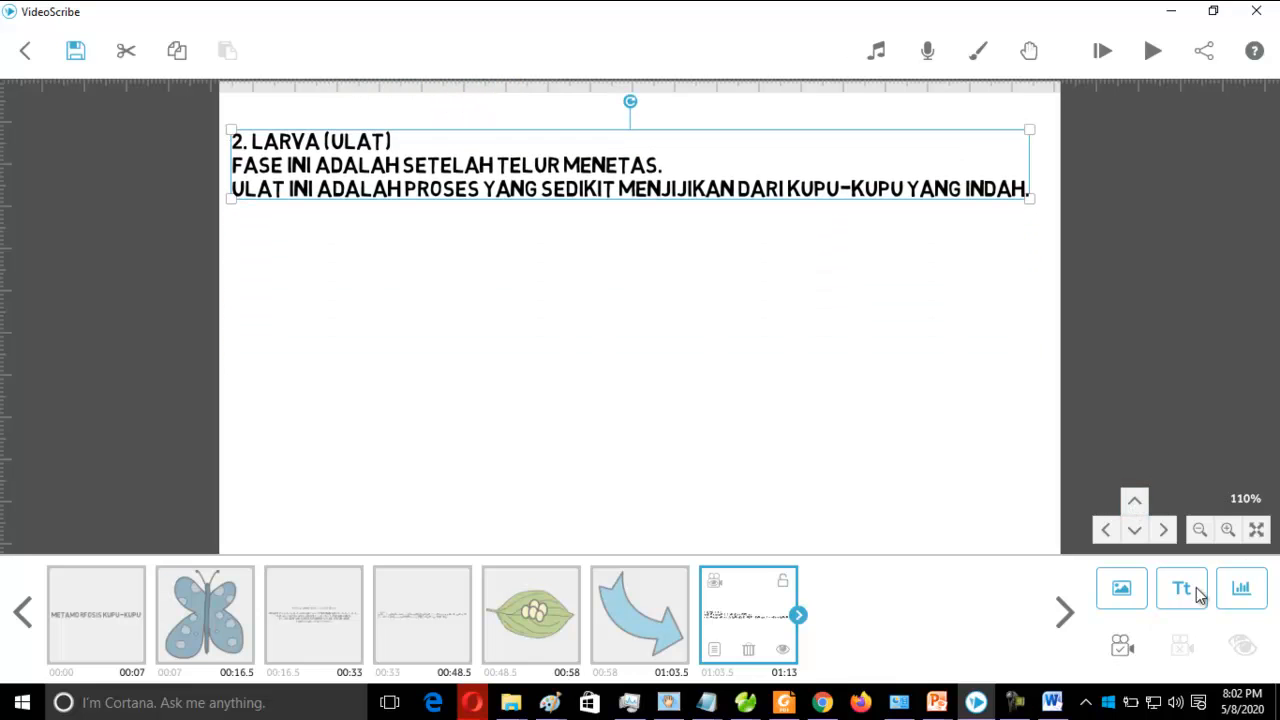
left_click(1122, 646)
Choose the green caterpillar image "ulat" from the METAMORFOSIS KUPU-KUPU folder inside PELATIHAN SKPI on the Desktop for import
left_click(1122, 590)
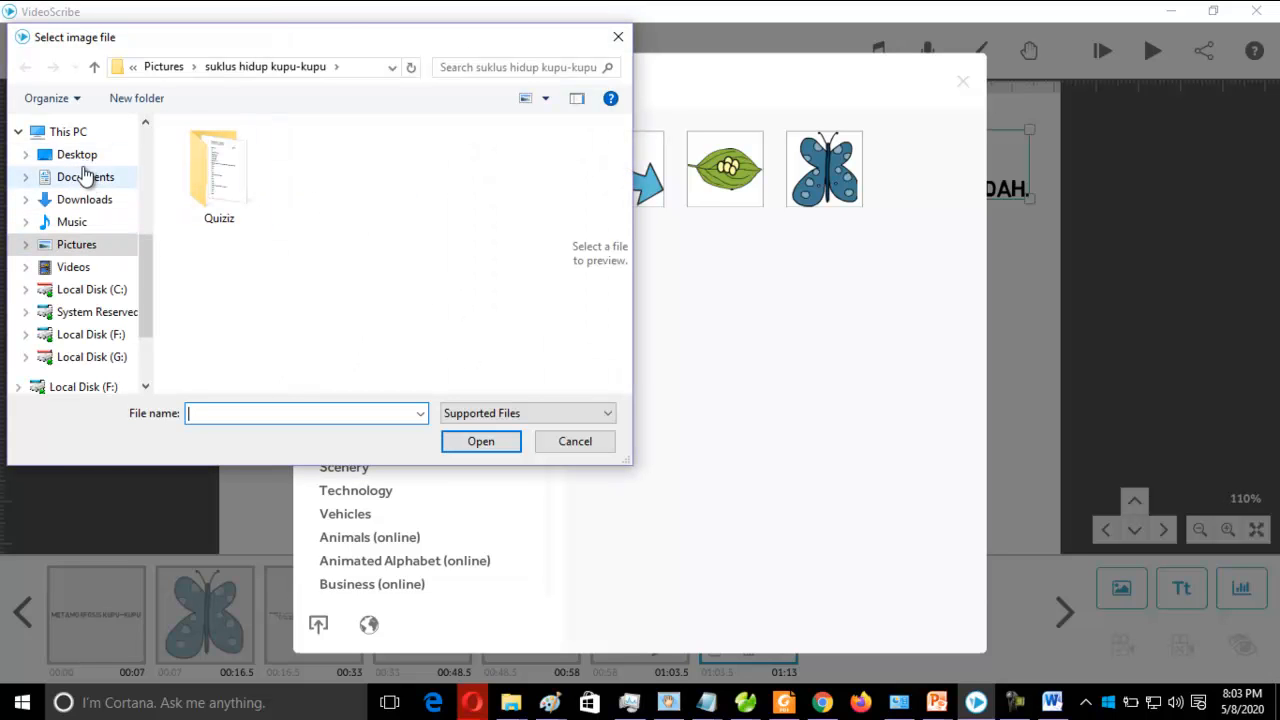
left_click(84, 157)
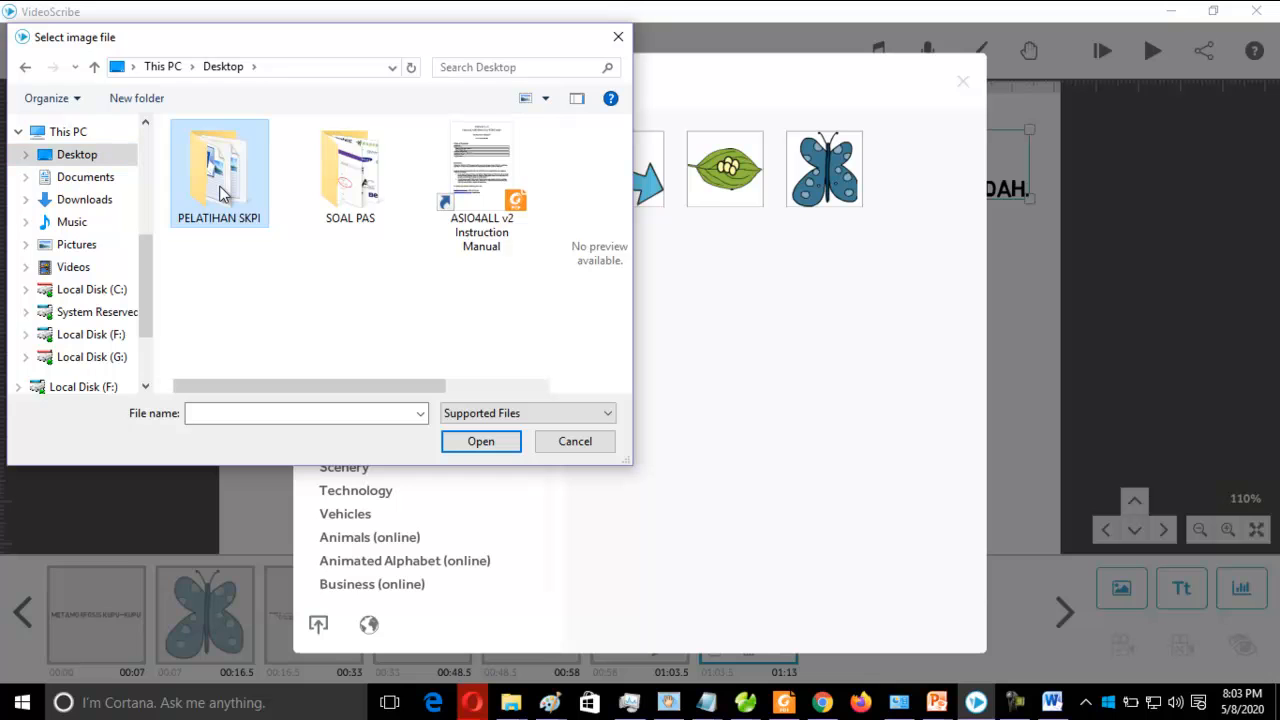
double_click(218, 180)
double_click(232, 152)
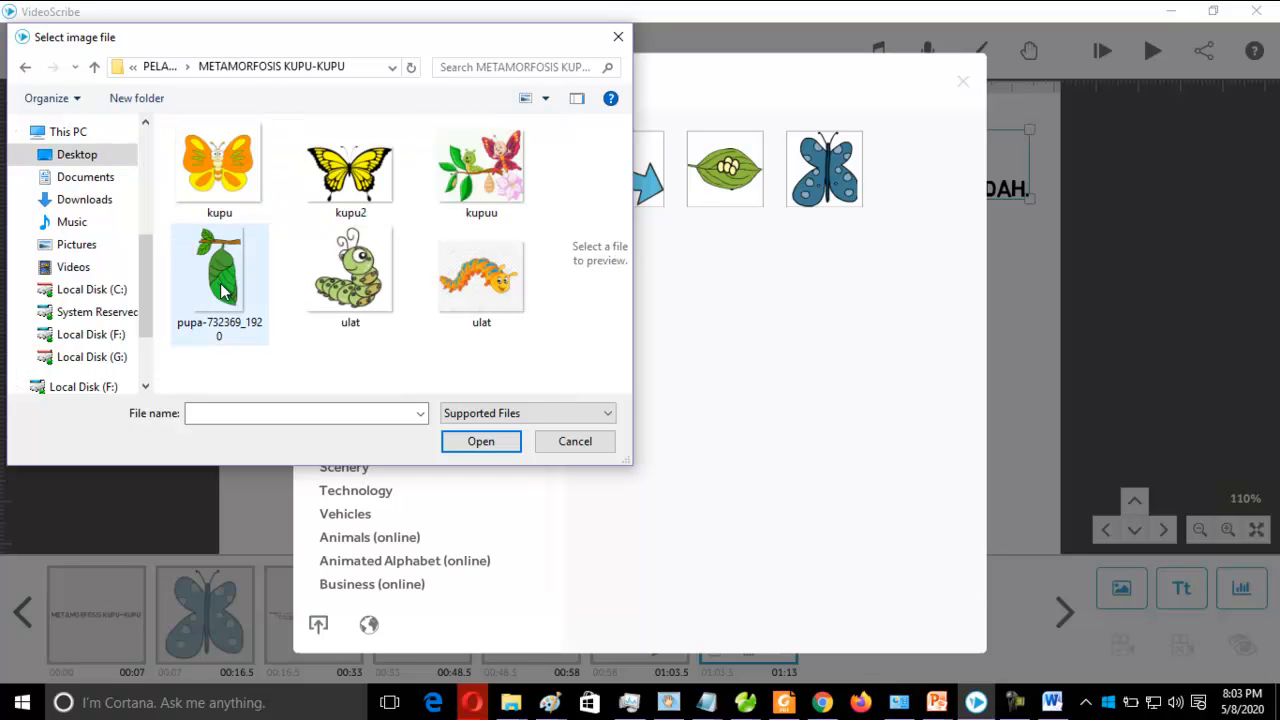
left_click(352, 278)
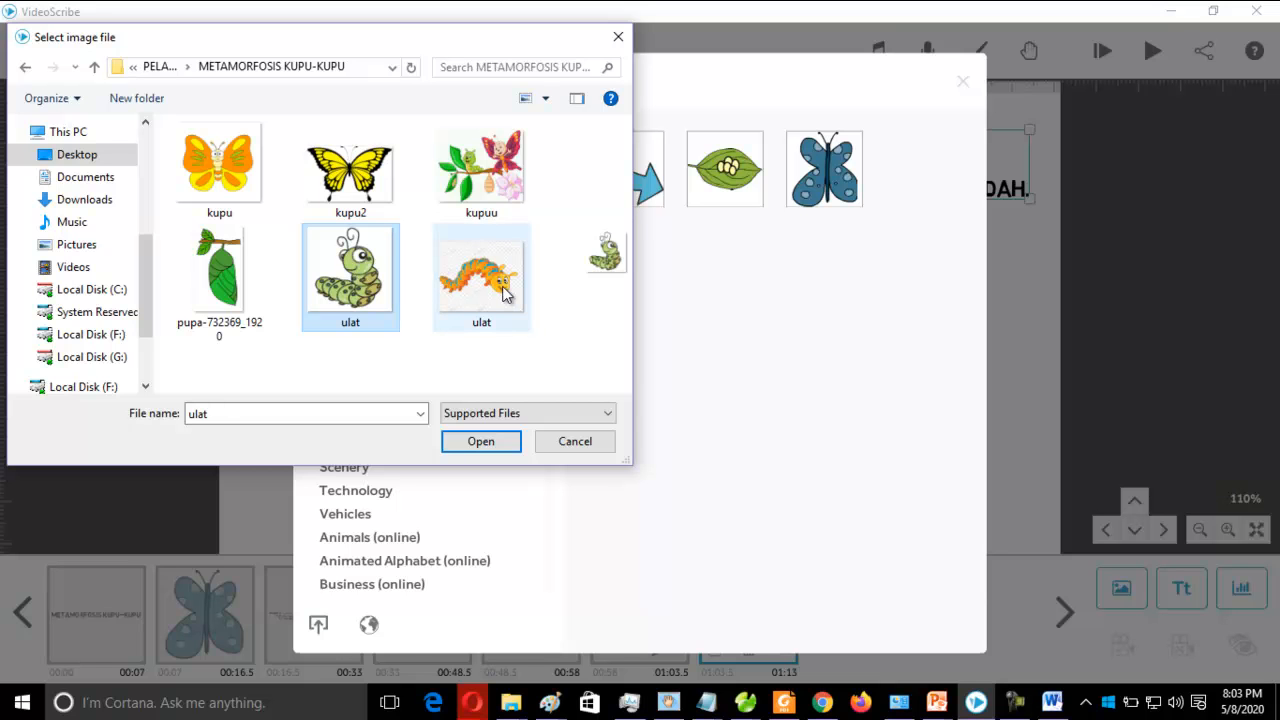
left_click(481, 441)
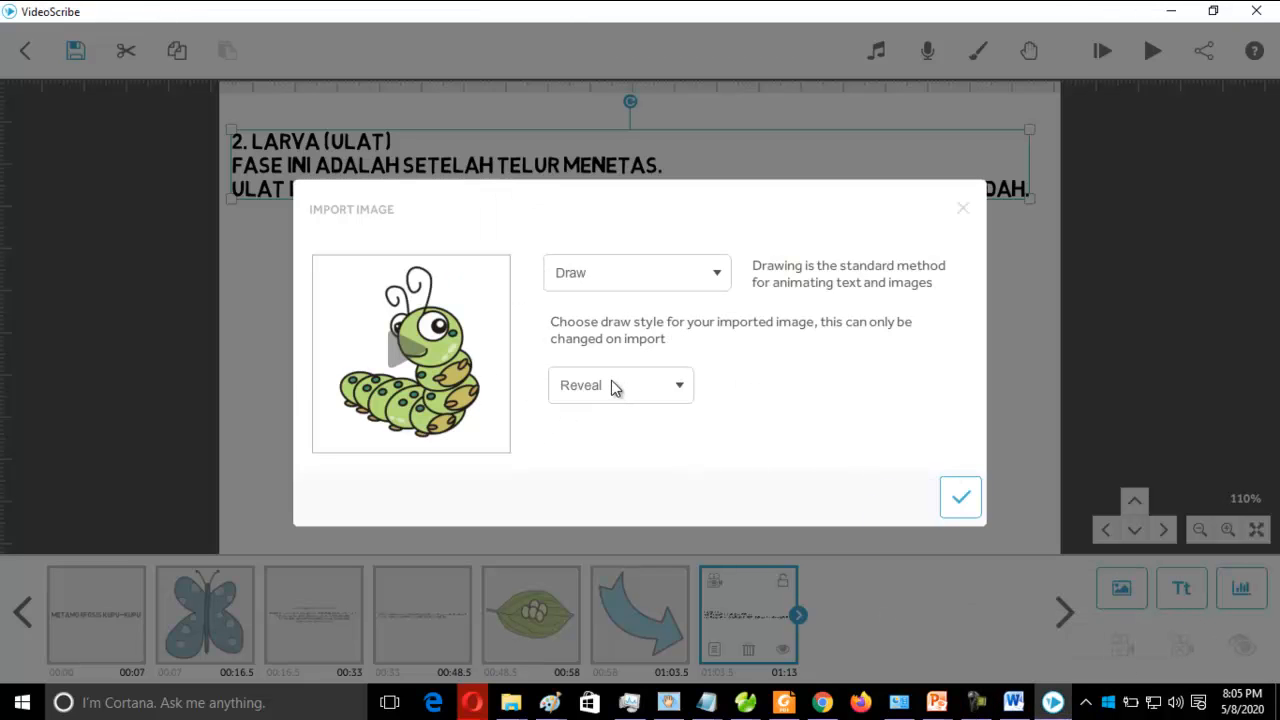
Preview the caterpillar's drawing animation and import the image with the Draw animation and Reveal draw style
left_click(716, 278)
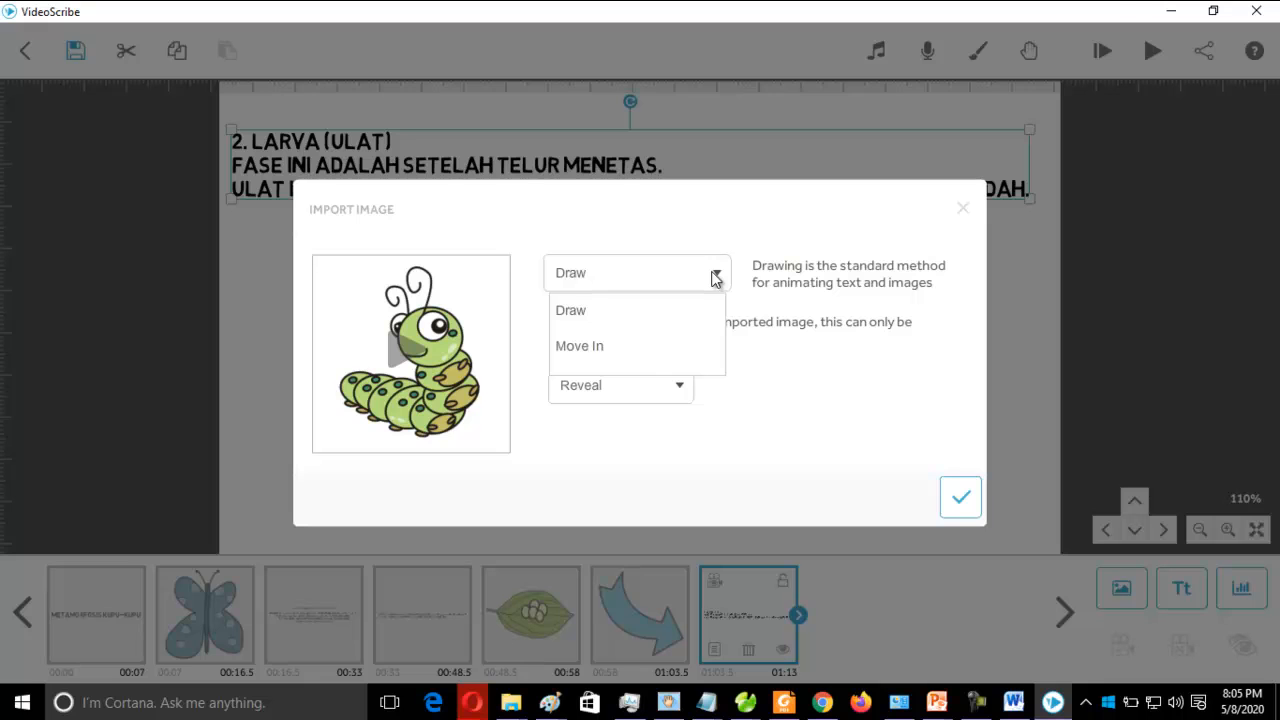
left_click(400, 363)
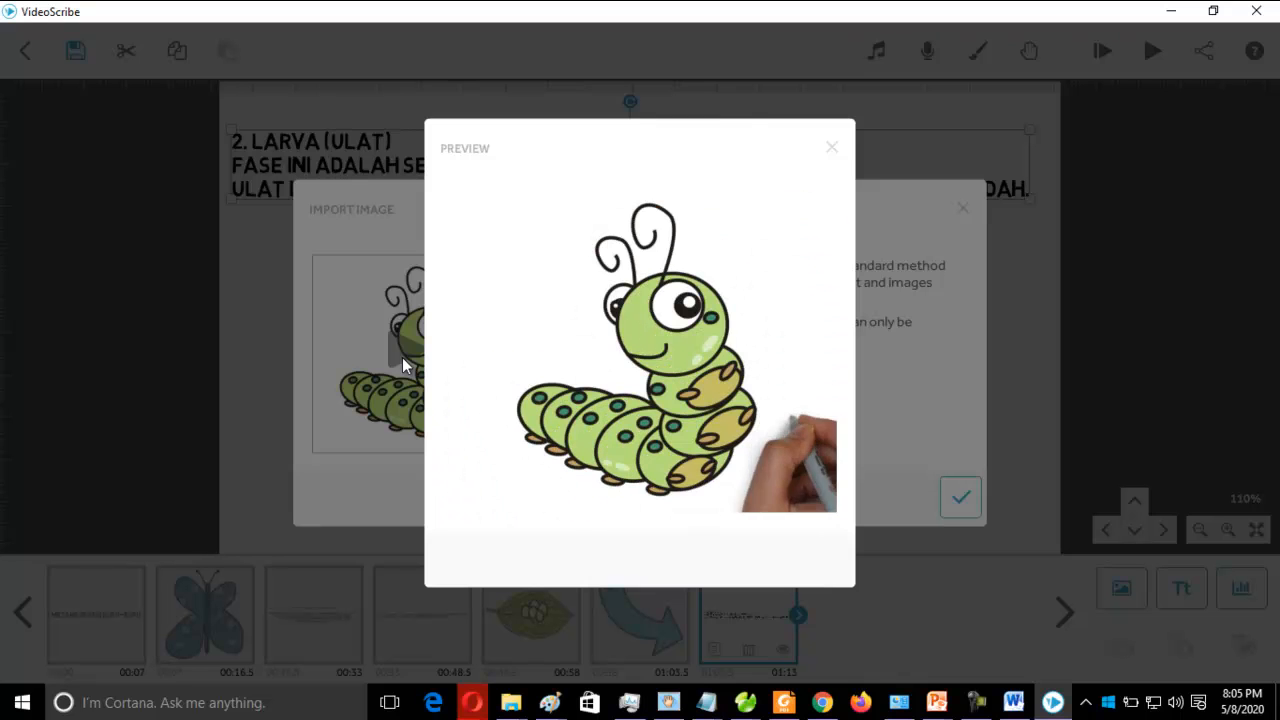
left_click(831, 147)
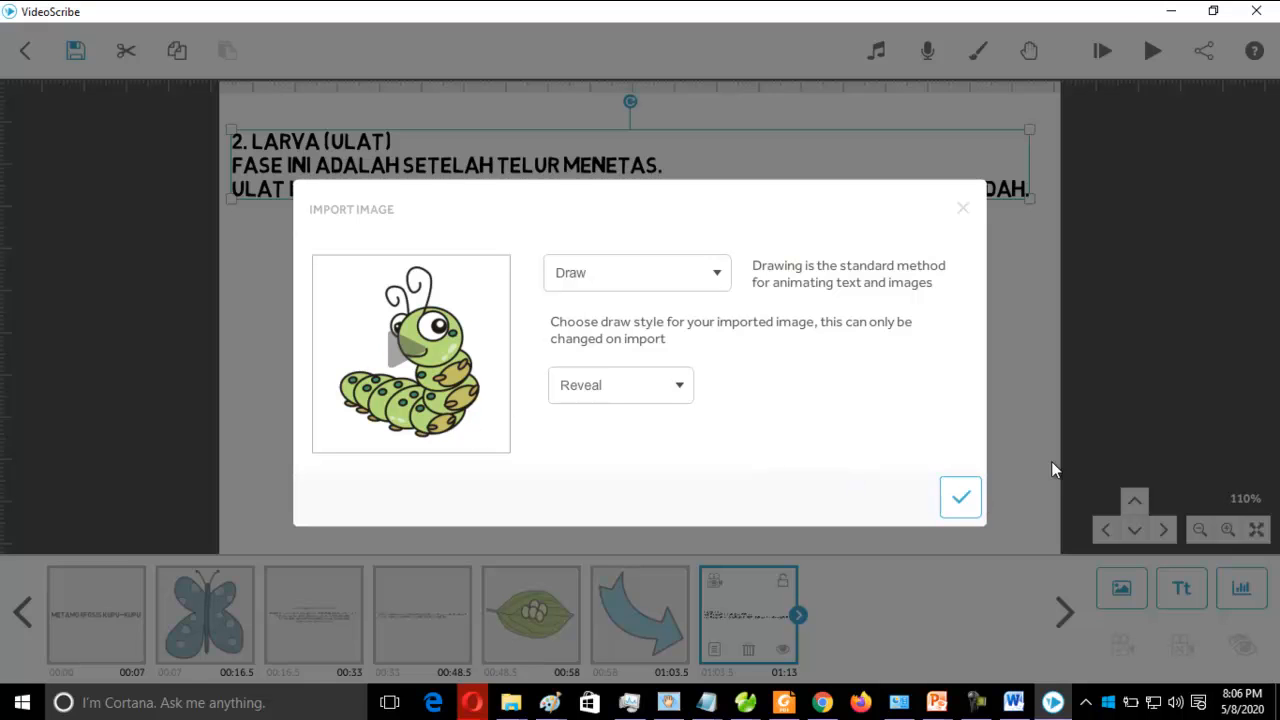
left_click(962, 505)
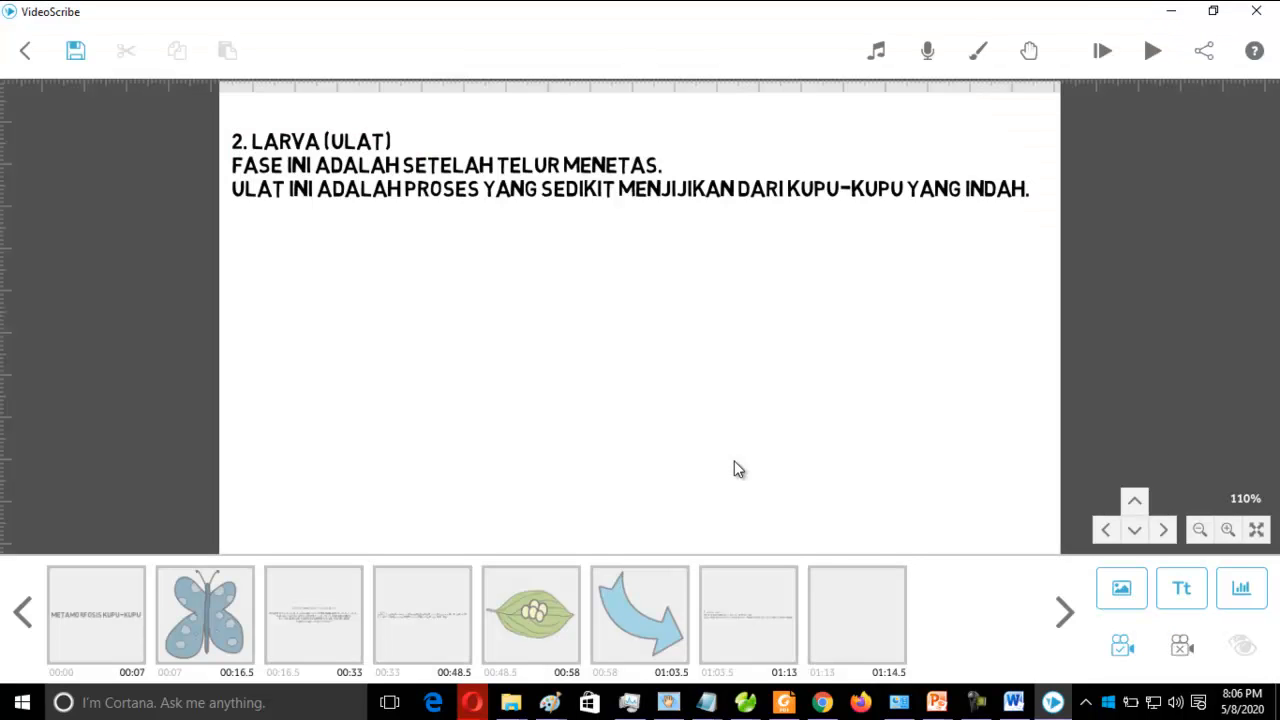
Shrink the caterpillar to about 30% of the larva text's width and place it just below the text, slightly off centre
left_click_drag(829, 134, 732, 241)
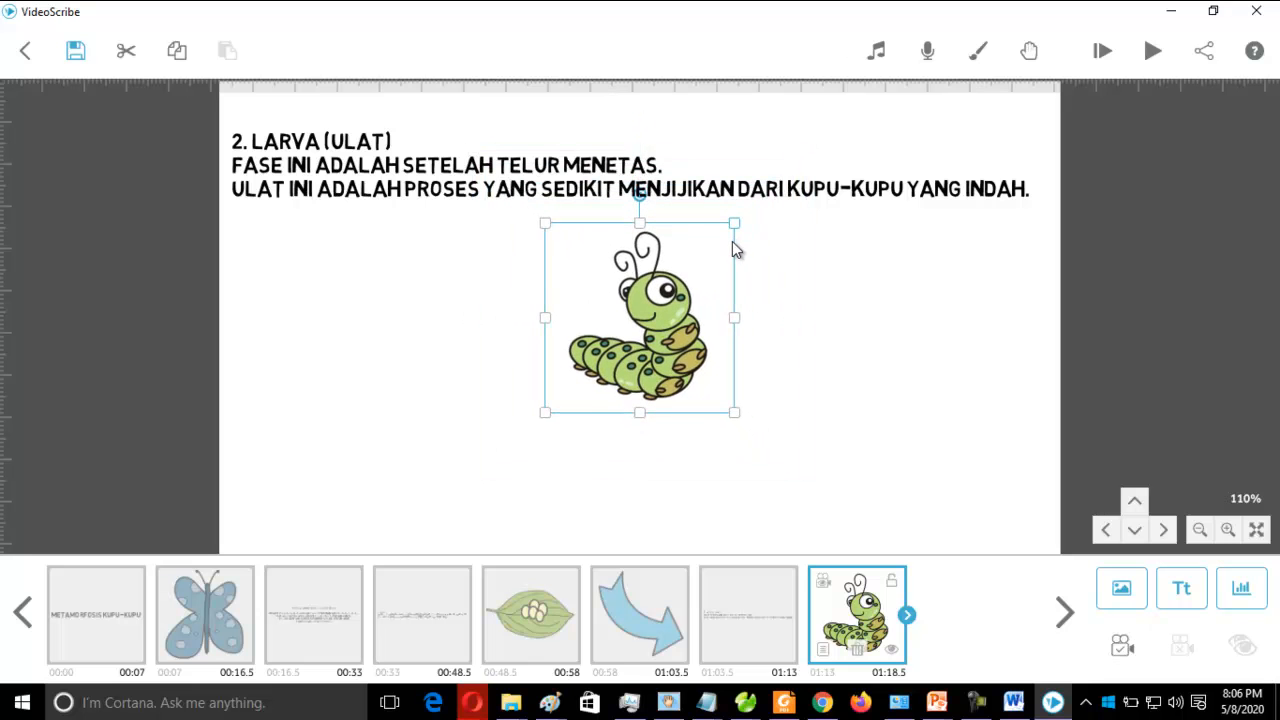
left_click_drag(544, 413, 534, 424)
left_click_drag(638, 379, 592, 428)
left_click_drag(489, 479, 475, 489)
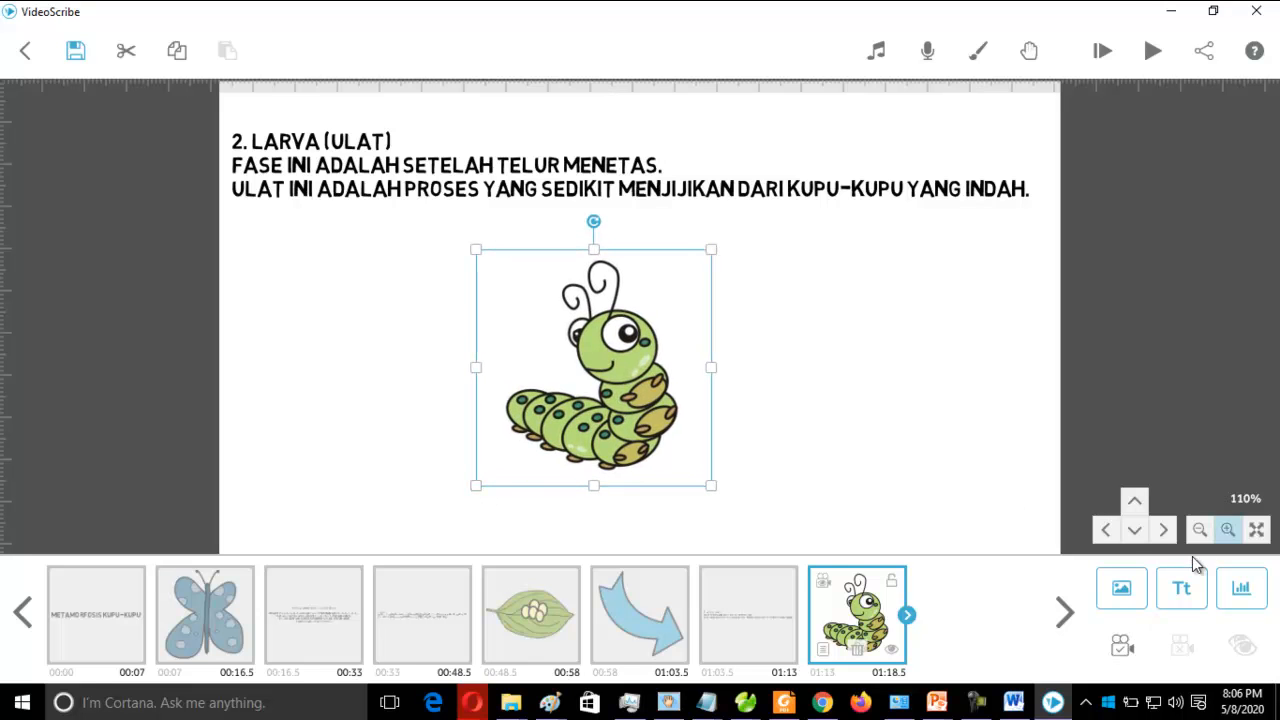
Set the caterpillar's camera position to a 110% view framing the larva text and the whole caterpillar
left_click(1133, 533)
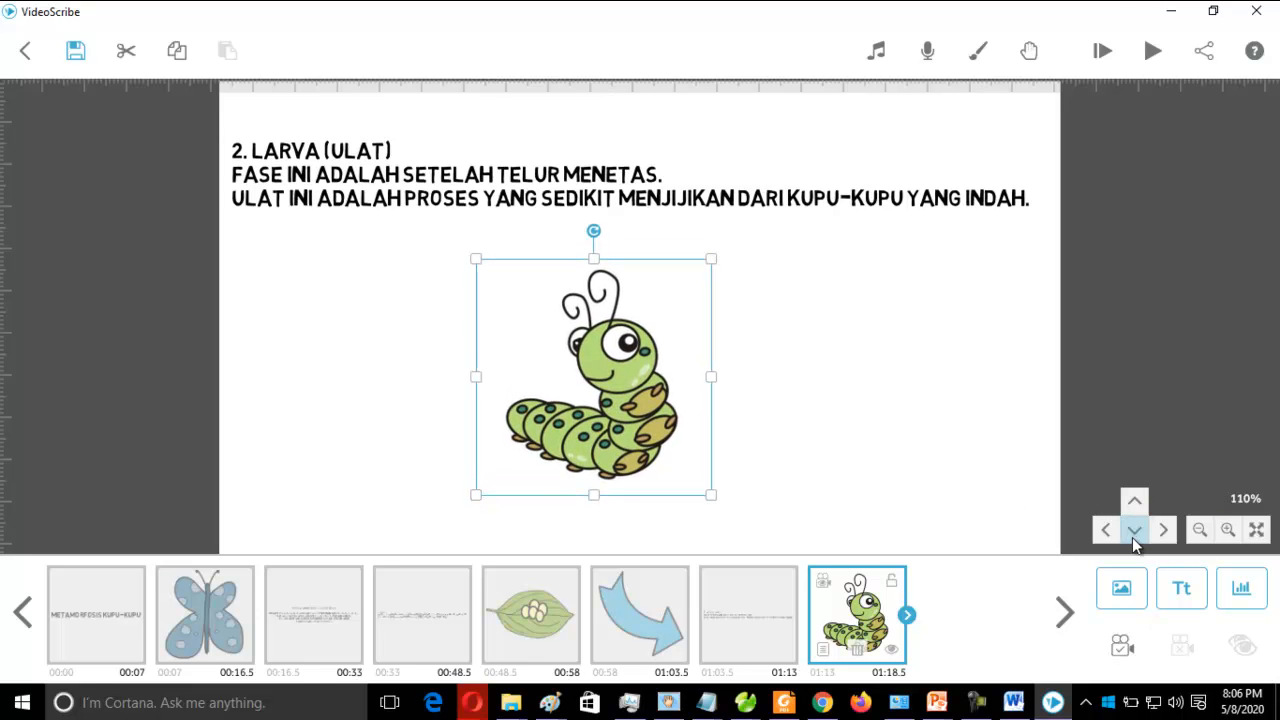
left_click(1132, 537)
left_click(1132, 537)
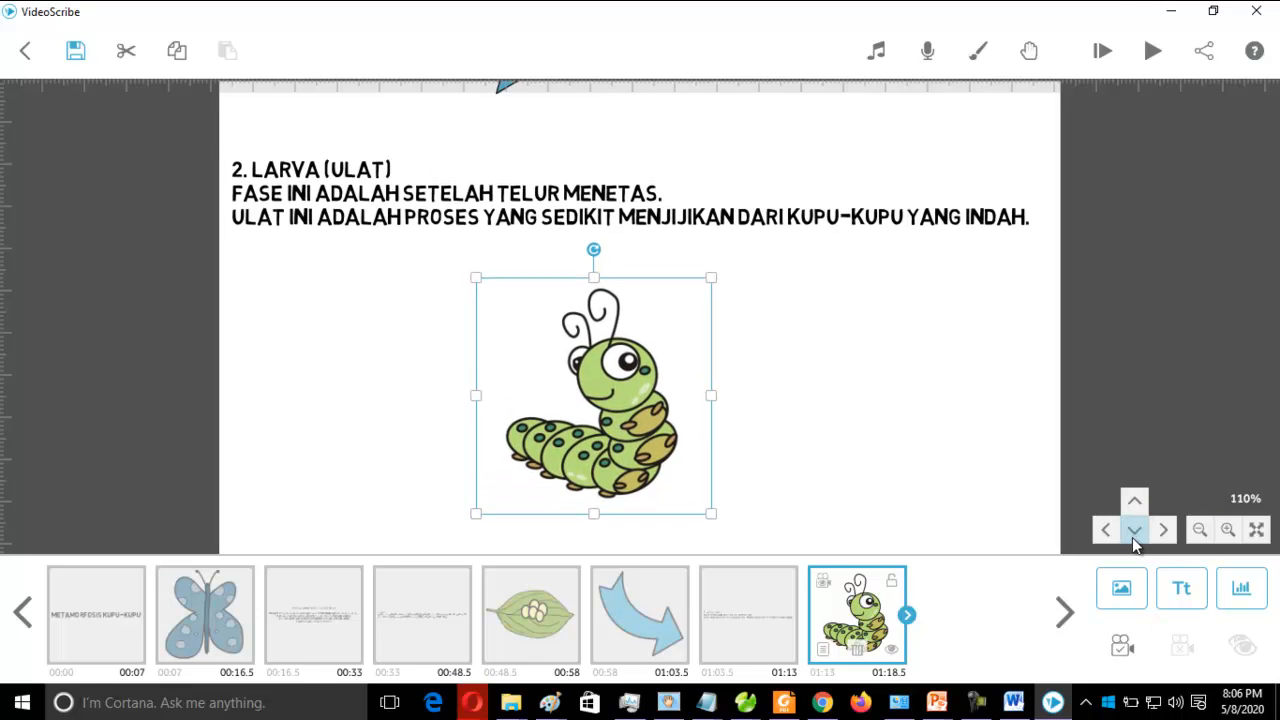
left_click(1123, 653)
left_click(1134, 503)
left_click(1134, 503)
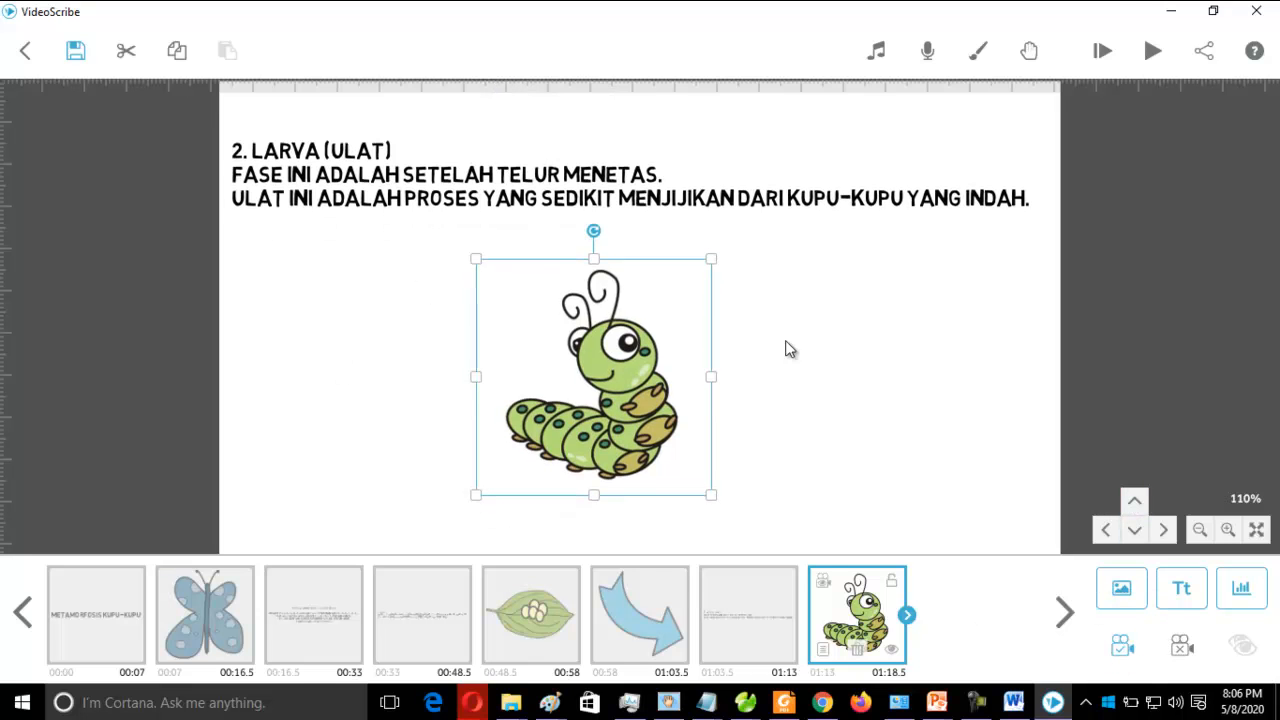
Add the recently used blue curved arrow, shrink it to roughly the caterpillar's size, and place it diagonally below the caterpillar's right side
left_click(1129, 598)
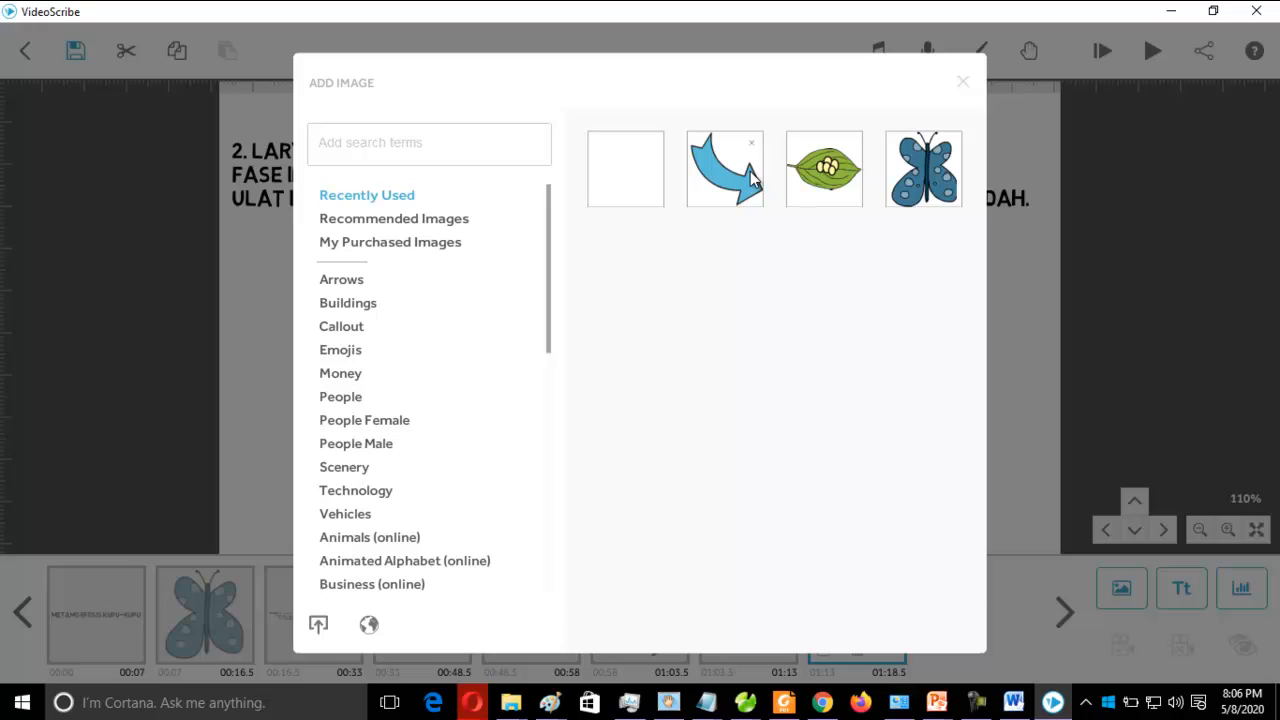
left_click(750, 171)
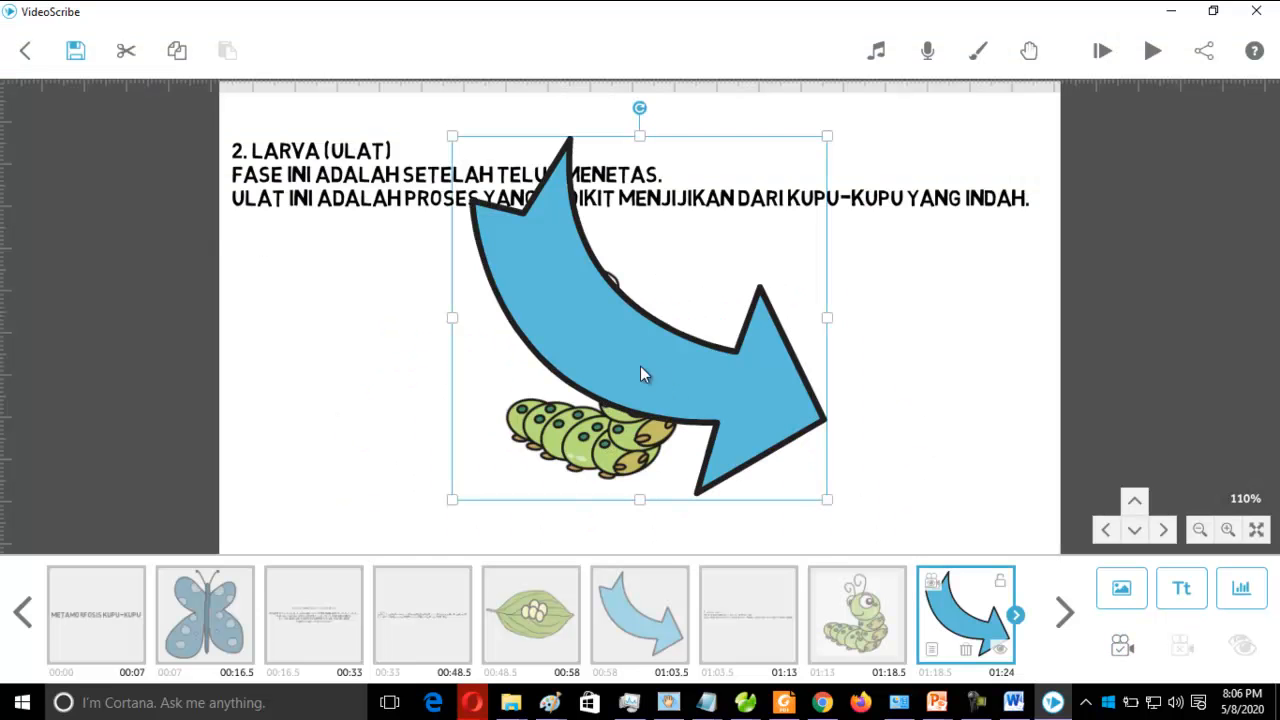
scroll(651, 416, "down", 1)
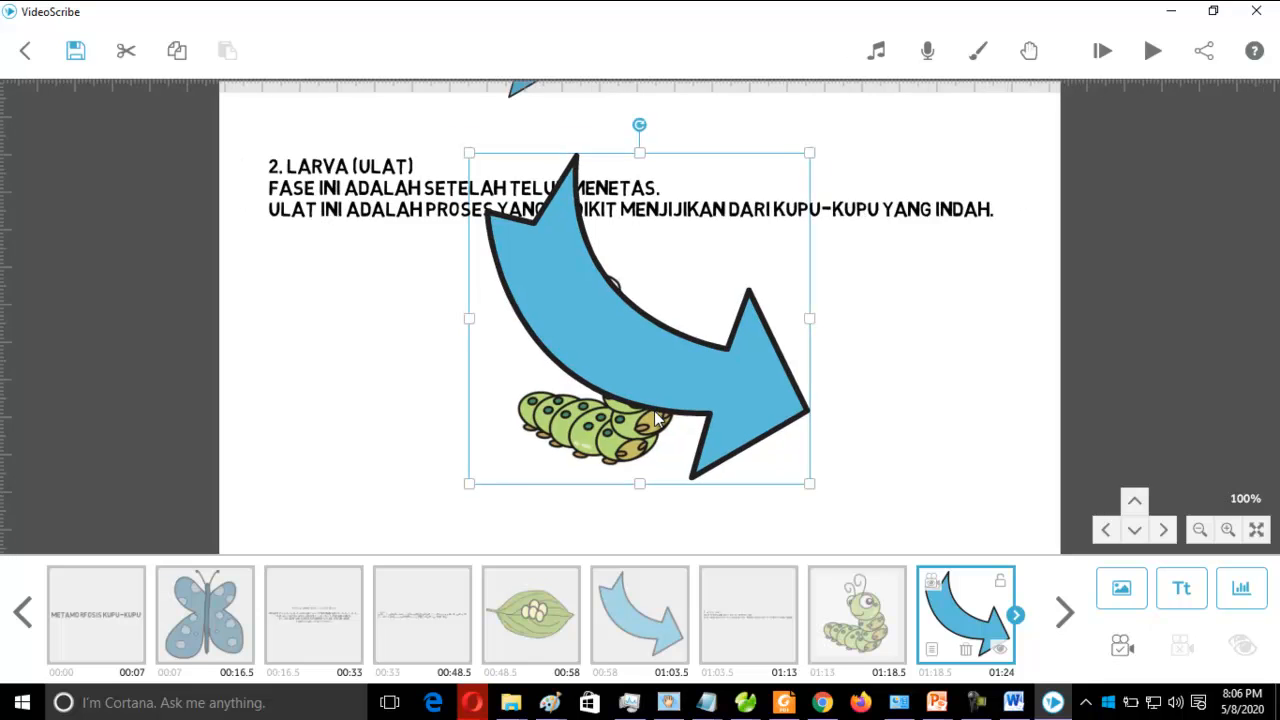
scroll(657, 418, "down", 1)
scroll(700, 400, "down", 2)
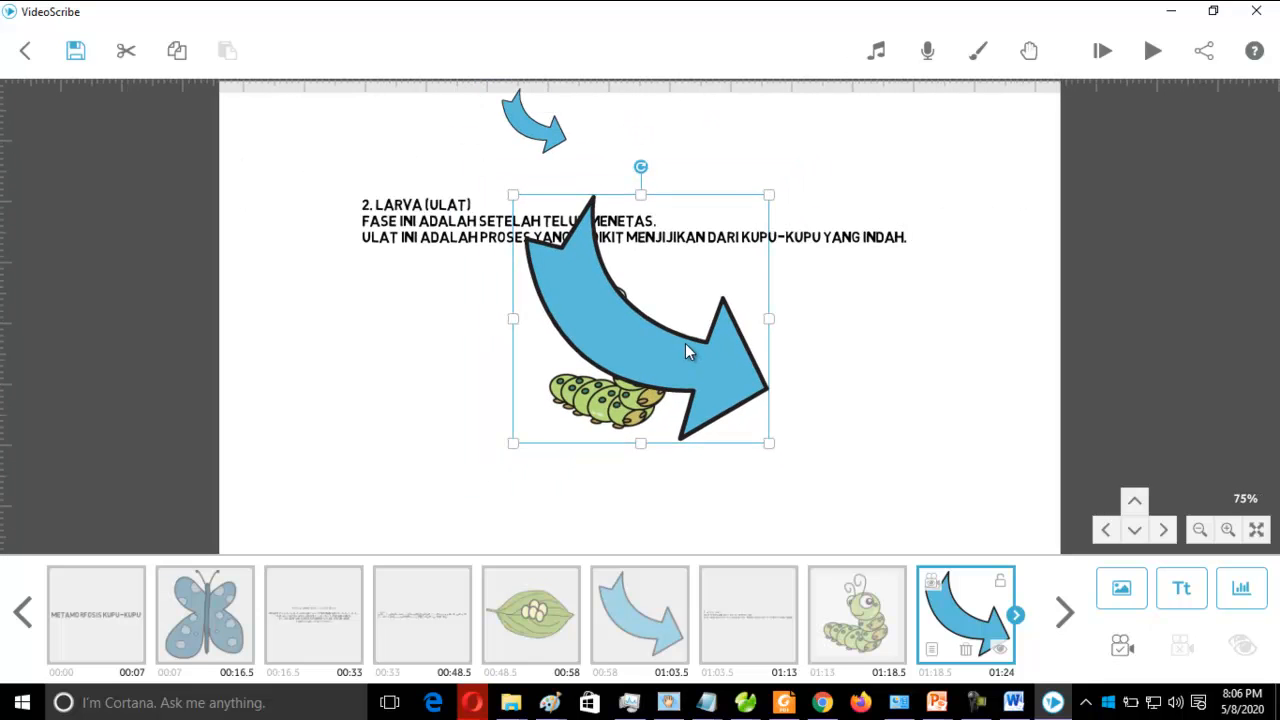
scroll(894, 441, "down", 1)
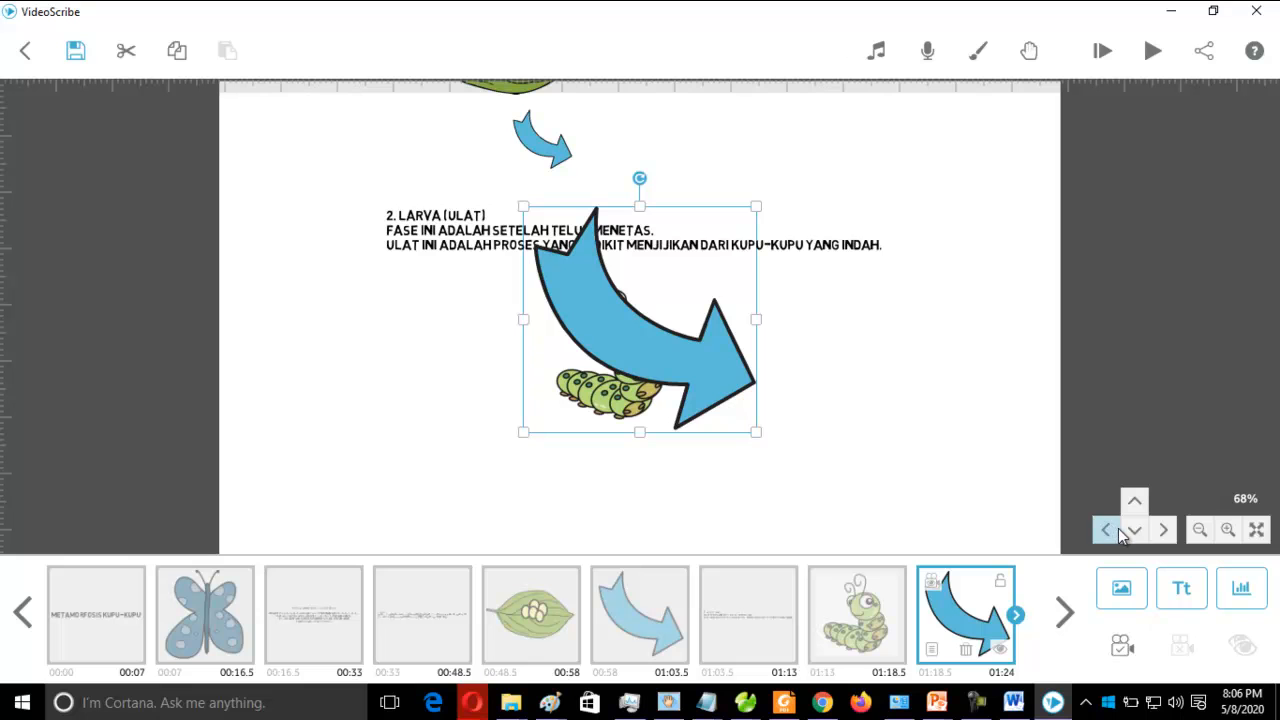
left_click(1138, 501)
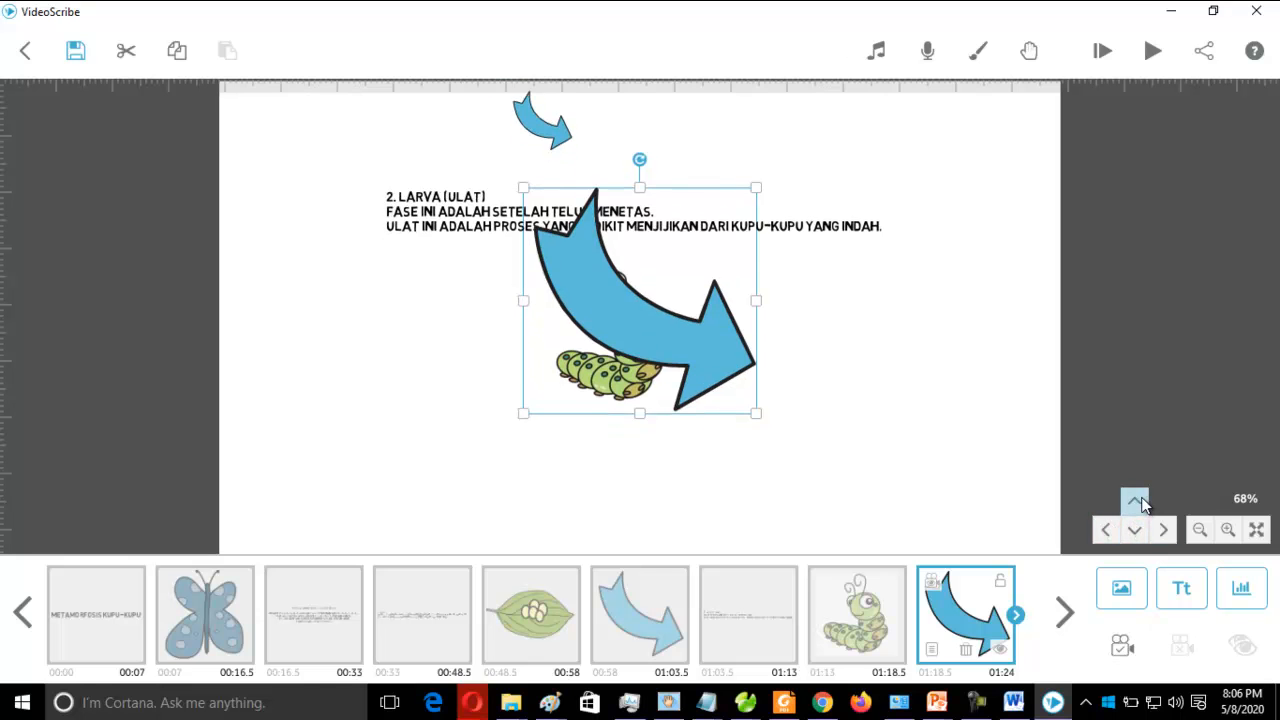
left_click_drag(525, 141, 605, 210)
left_click_drag(637, 257, 697, 394)
left_click_drag(764, 463, 730, 427)
Set the second arrow's camera position to an 83% view framing the larva text, the caterpillar and the arrow, and deselect the arrow
left_click(1135, 530)
left_click(1136, 499)
left_click(1136, 499)
left_click(1138, 505)
left_click(1138, 505)
left_click(1138, 505)
left_click(1134, 500)
left_click(1134, 500)
left_click(1134, 500)
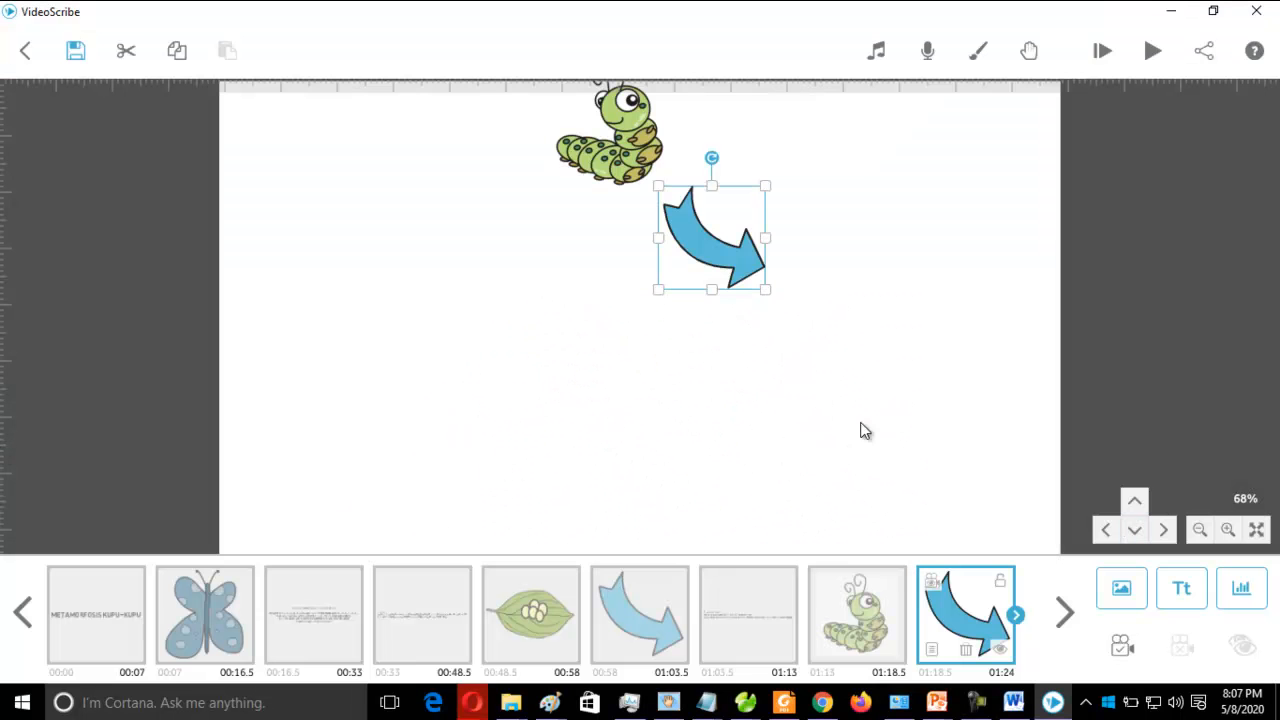
left_click(1134, 500)
left_click(1134, 500)
left_click(1134, 528)
left_click(1134, 528)
left_click(1134, 528)
left_click(1134, 529)
left_click(1134, 529)
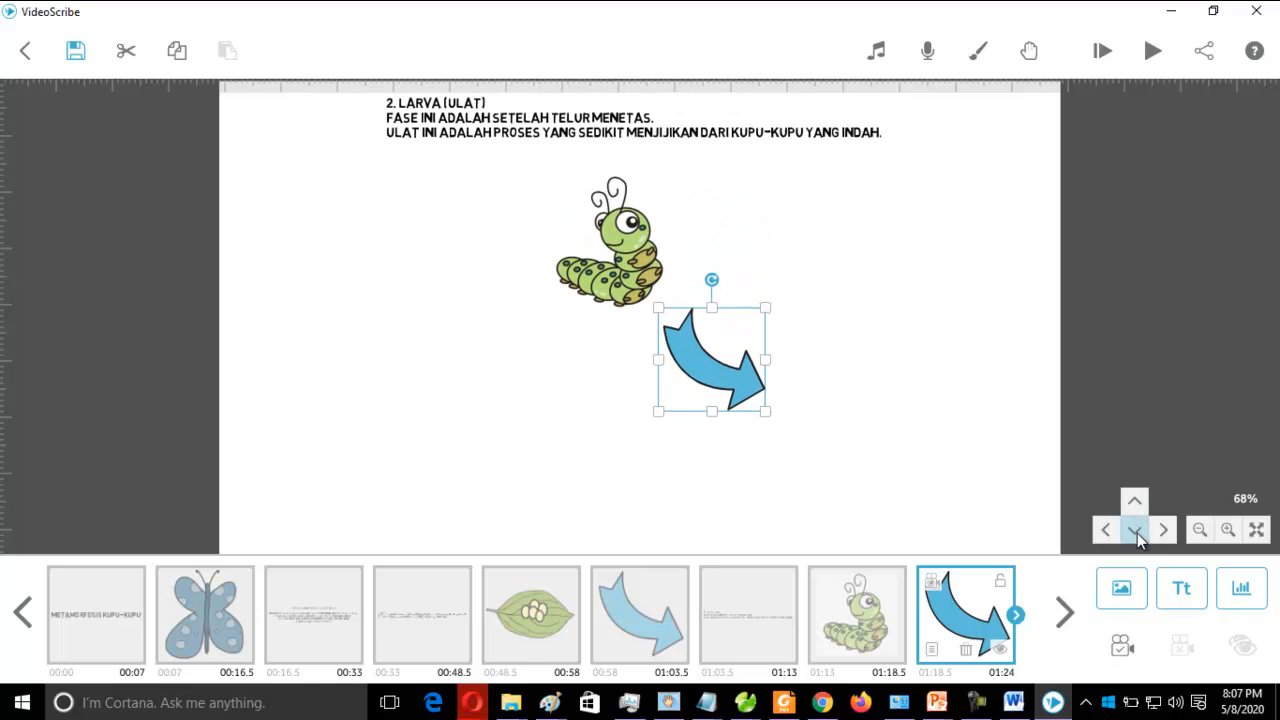
left_click(1134, 529)
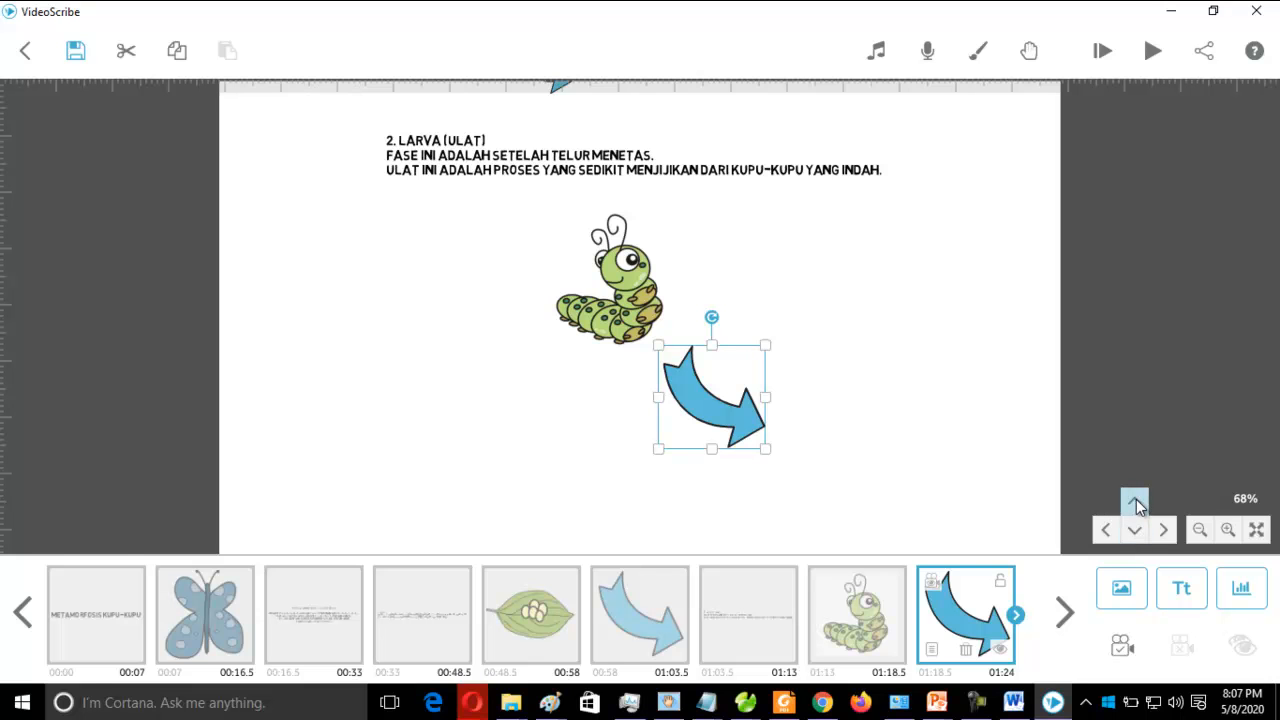
left_click(1134, 503)
left_click(1227, 530)
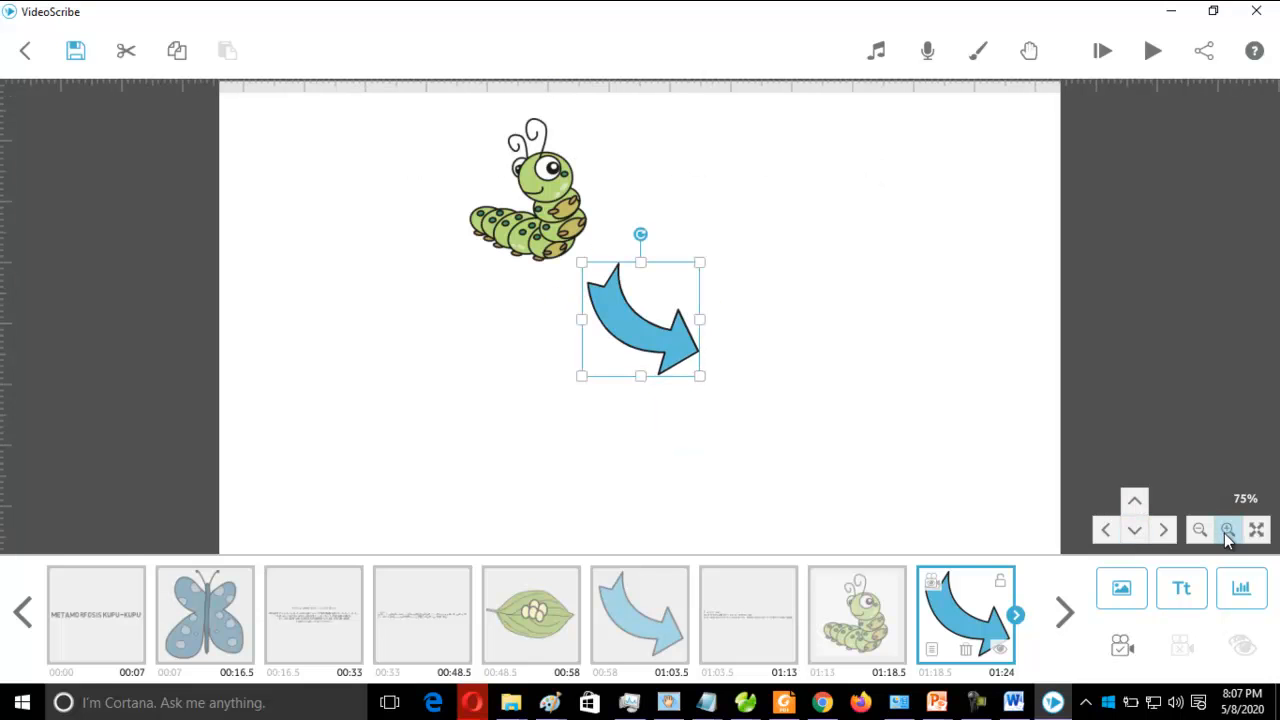
left_click(1227, 530)
left_click(1134, 503)
left_click(1134, 529)
left_click(1136, 535)
left_click(1136, 535)
left_click(1136, 535)
left_click(1136, 535)
left_click(1136, 535)
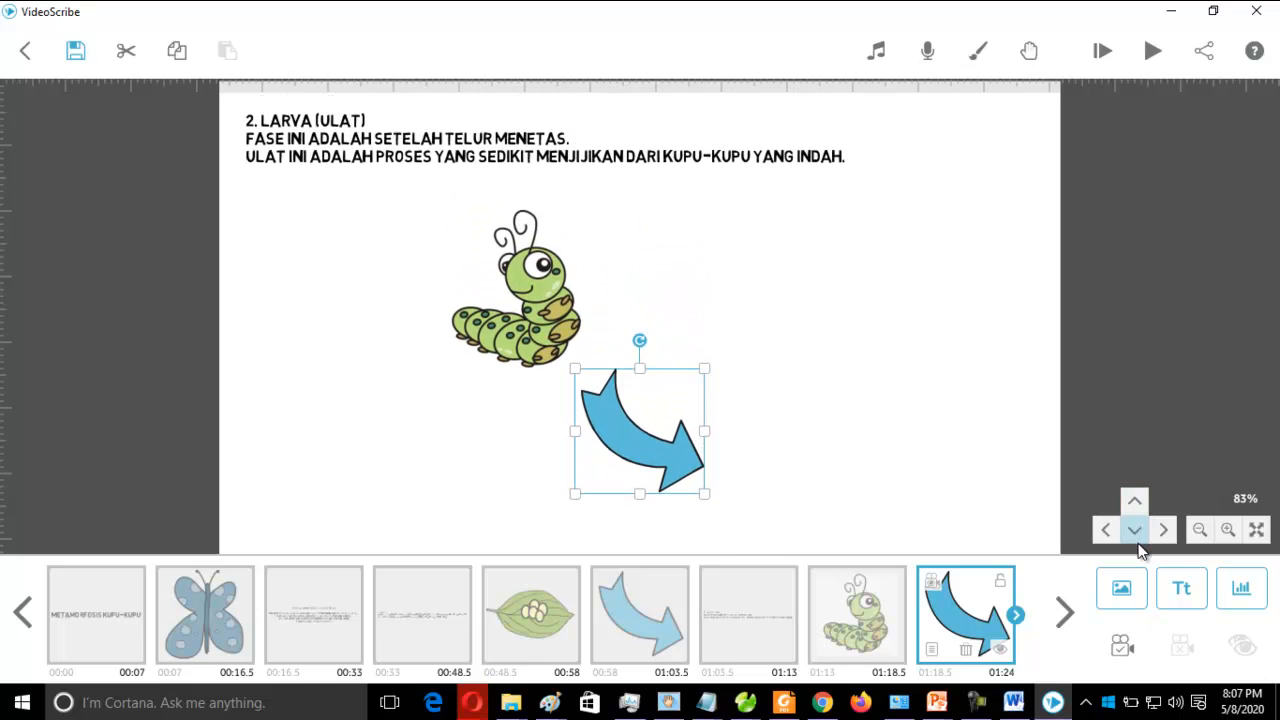
left_click(1122, 645)
left_click(1136, 536)
left_click(1137, 511)
left_click(1137, 511)
left_click(1137, 511)
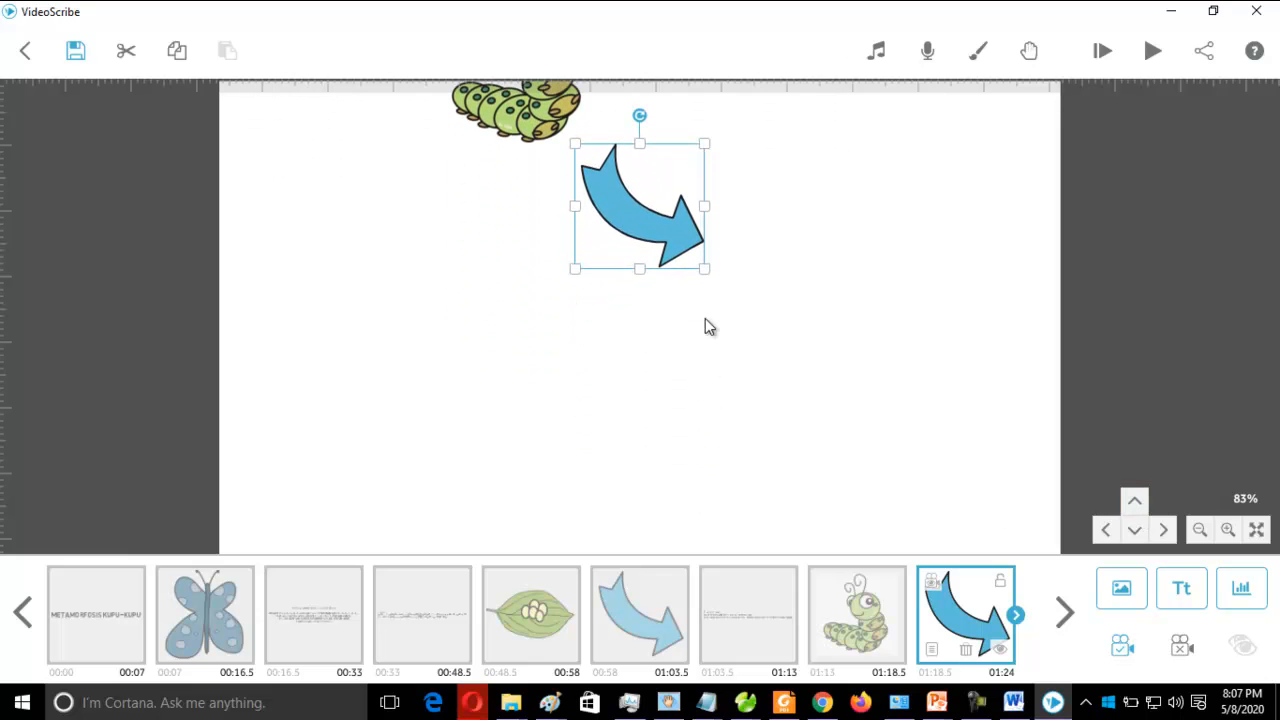
left_click(740, 371)
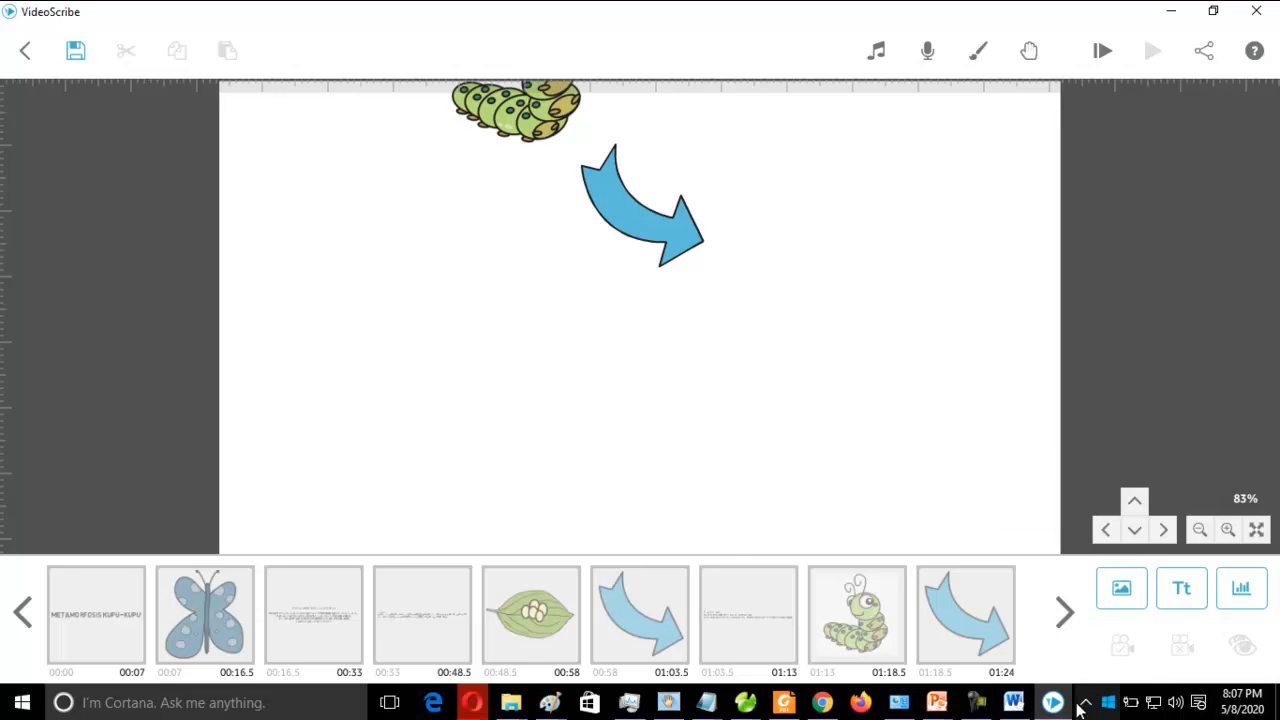
Copy the "Pupa (Kepompong)" heading without its number and its first two sentences from the METAMORFOSIS KUPU Word document, and return to VideoScribe
left_click(1014, 702)
scroll(467, 420, "down", 1)
scroll(446, 410, "down", 9)
scroll(445, 409, "up", 6)
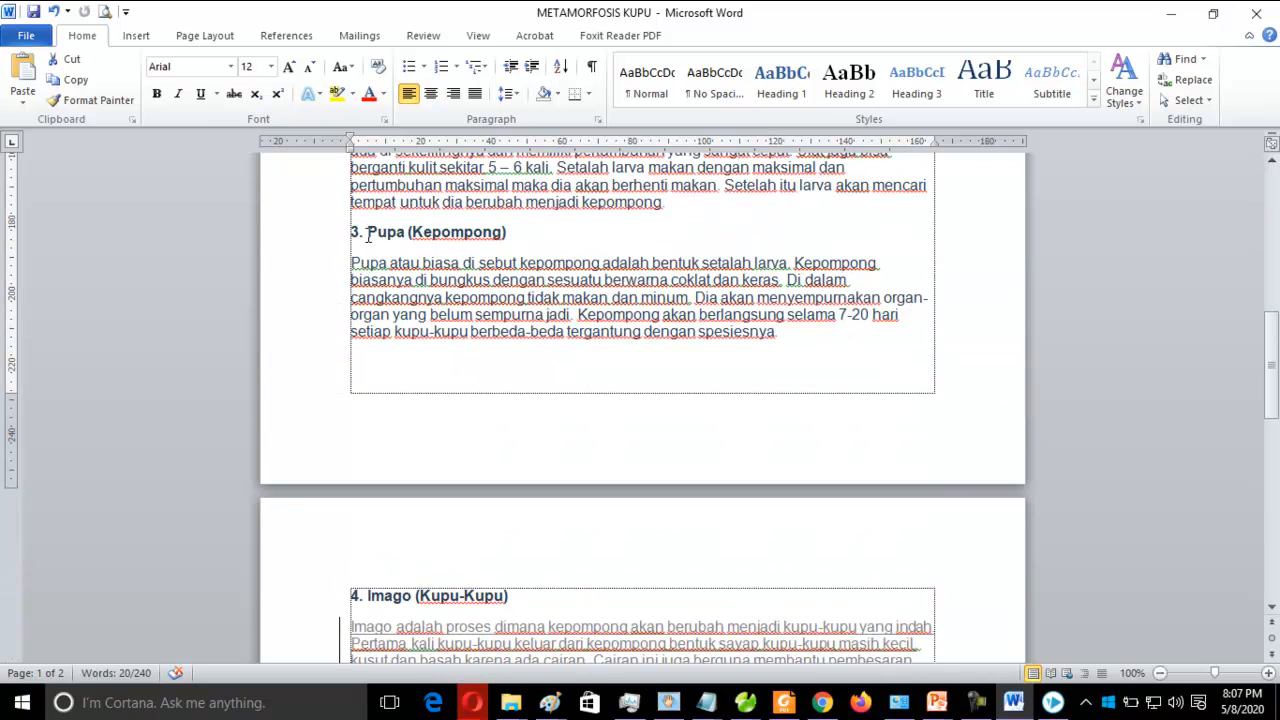
left_click_drag(369, 235, 610, 267)
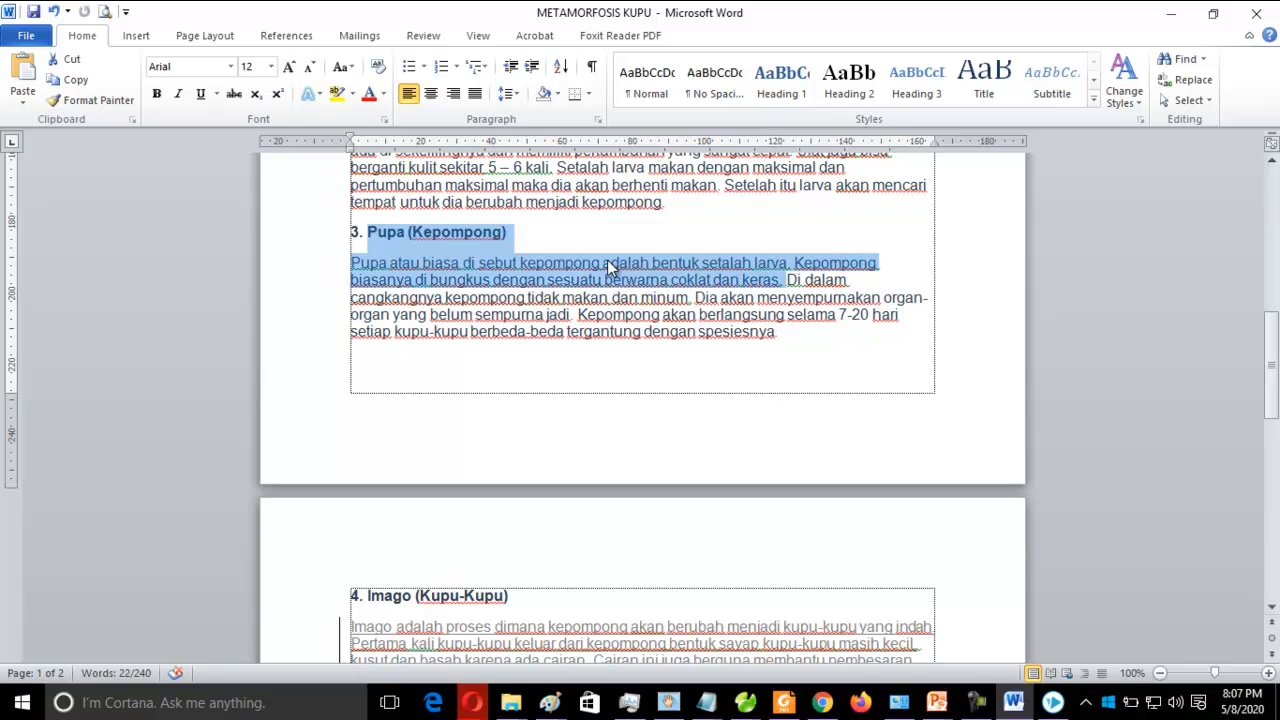
right_click(610, 267)
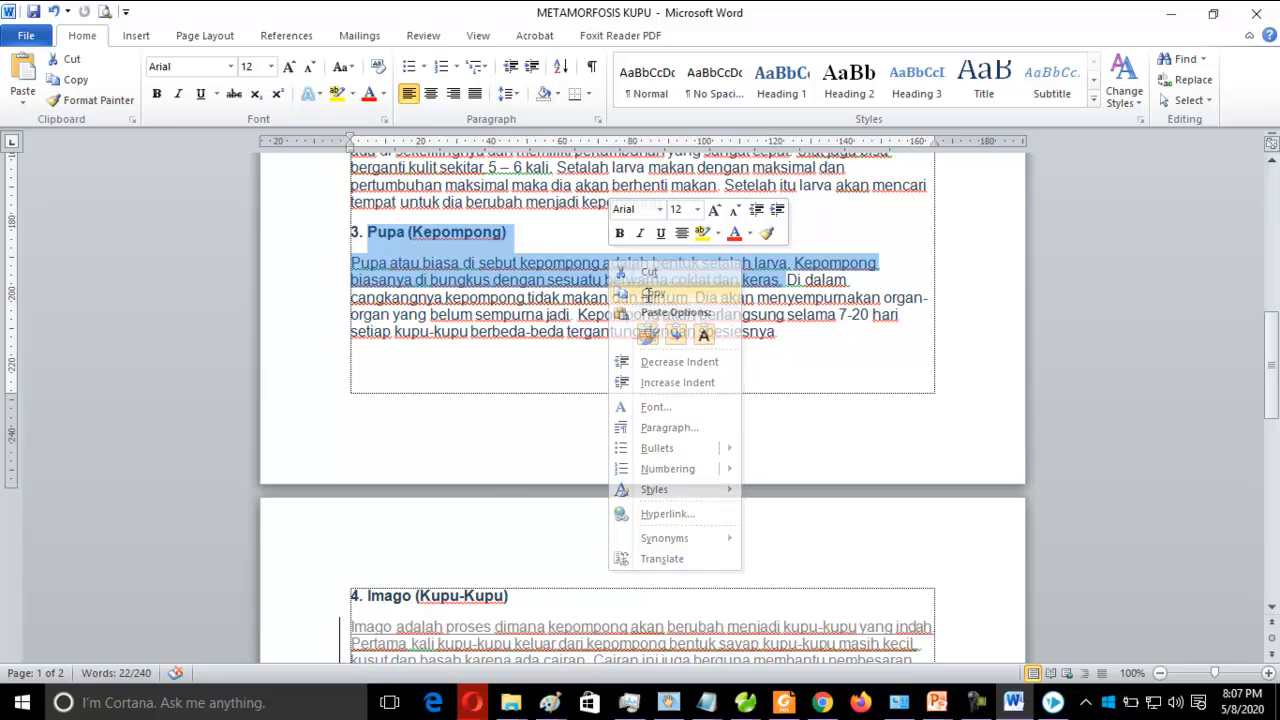
left_click(648, 294)
left_click(1170, 14)
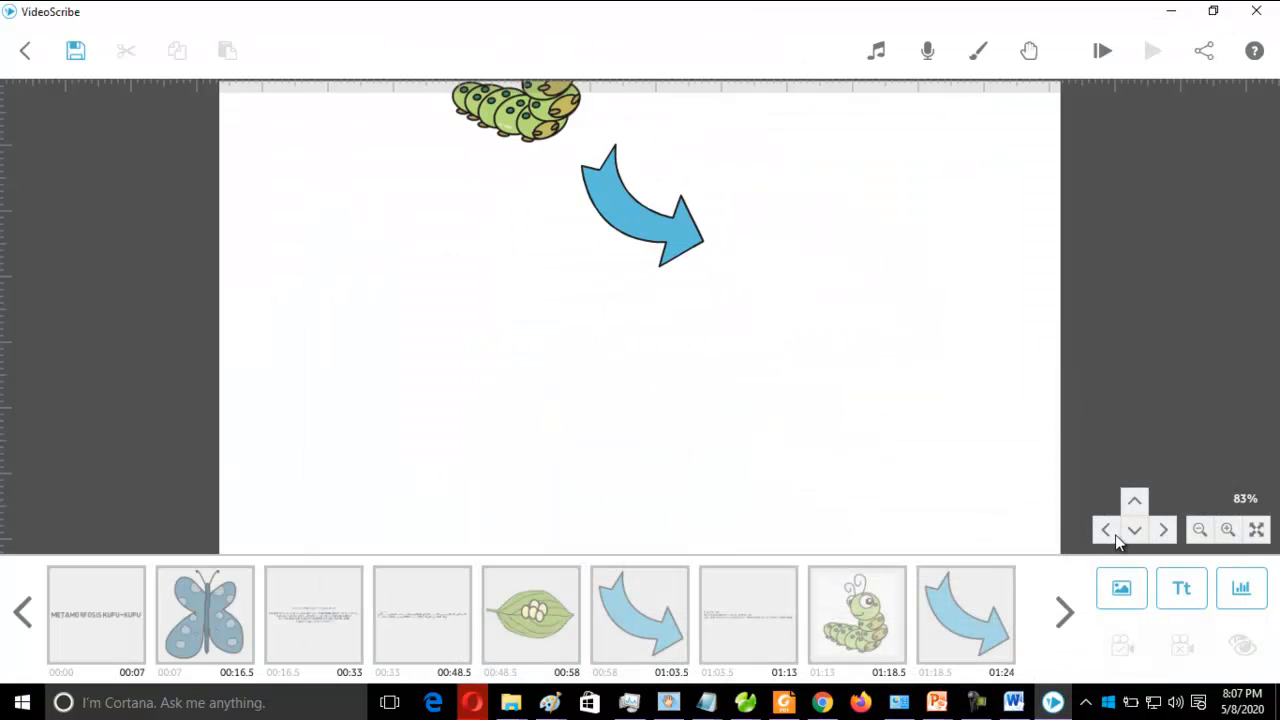
Add the copied pupa text in the BASIC font, starting its second sentence on a new line and prefixing the heading with "3."
left_click(1181, 588)
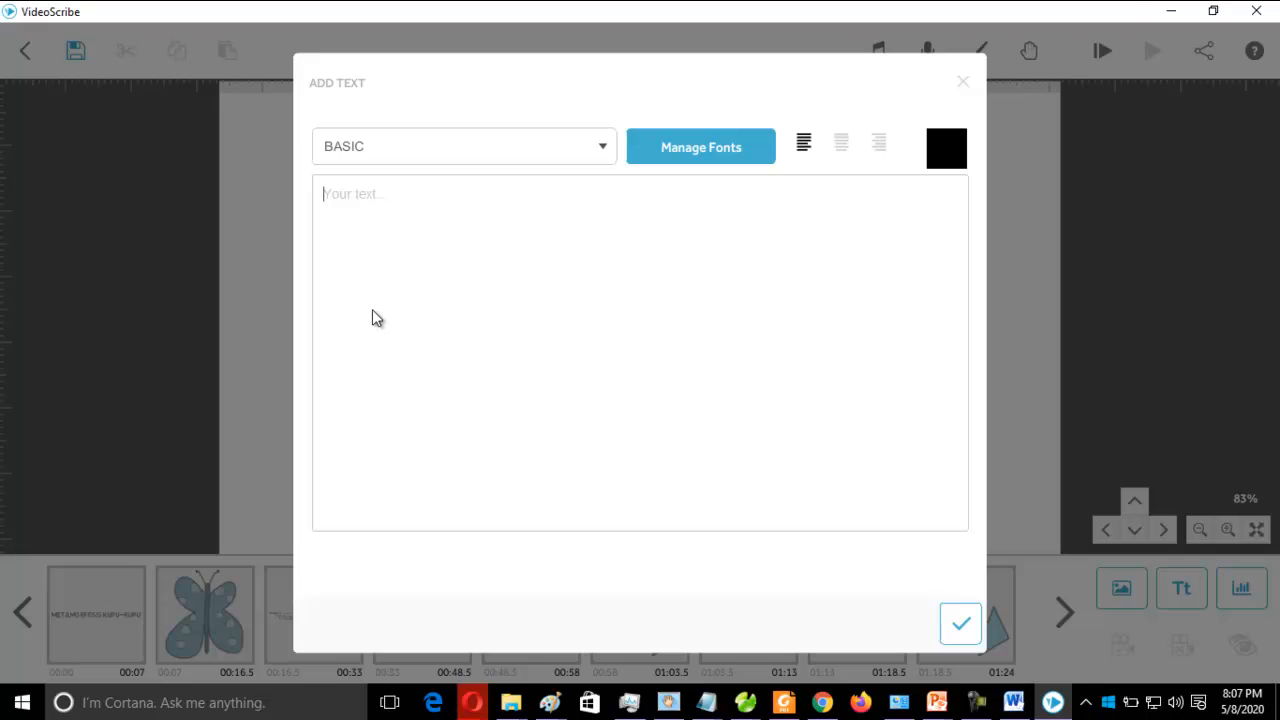
key("ctrl+v")
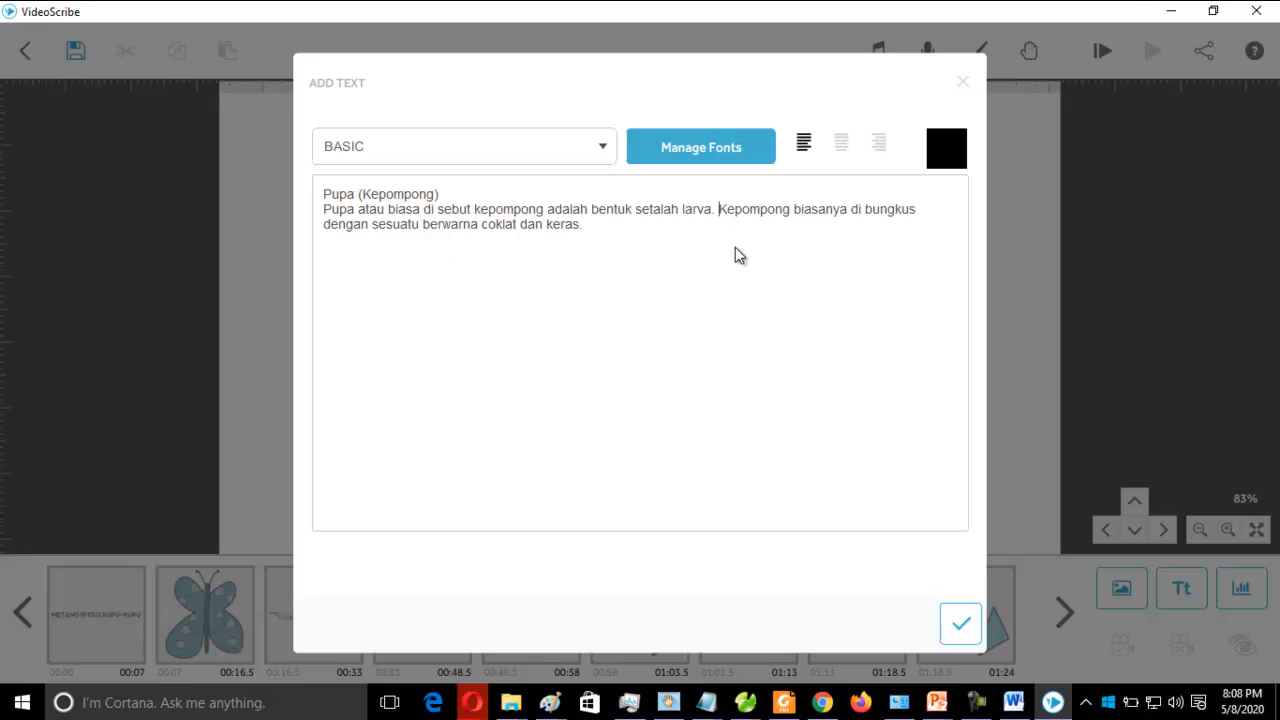
key("Return")
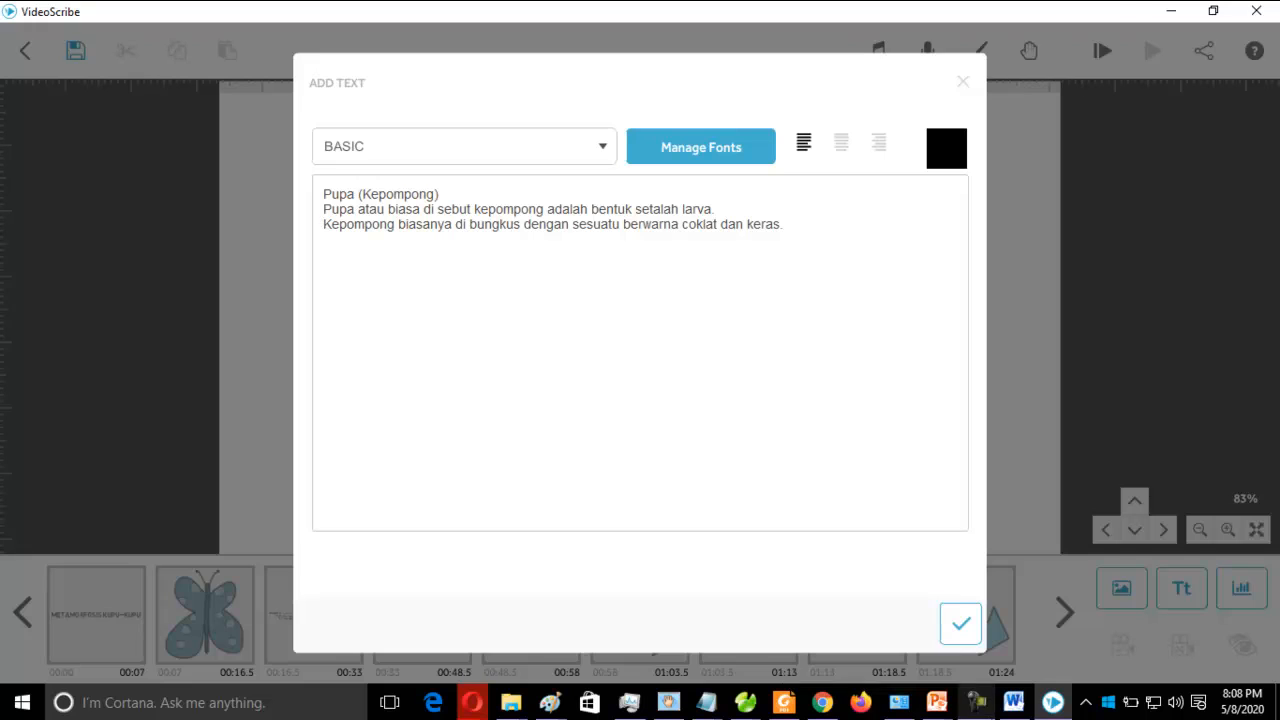
left_click(1014, 702)
left_click(1014, 702)
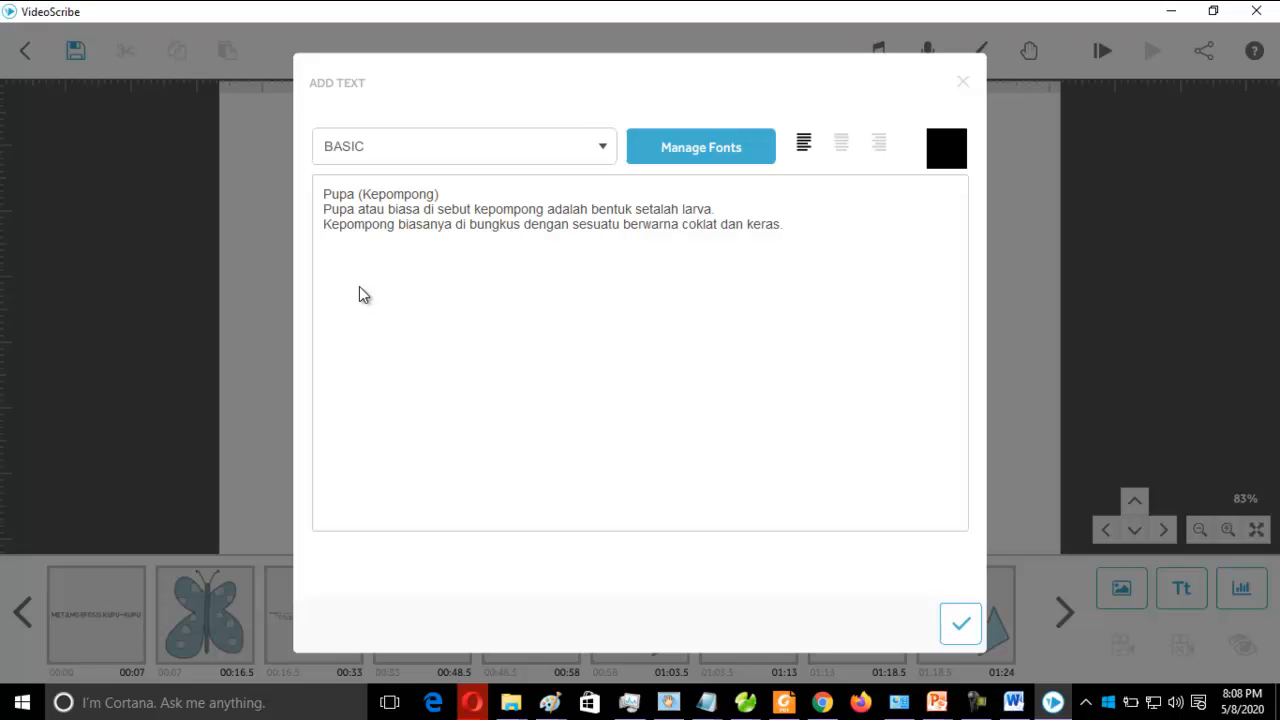
left_click(325, 200)
type("3")
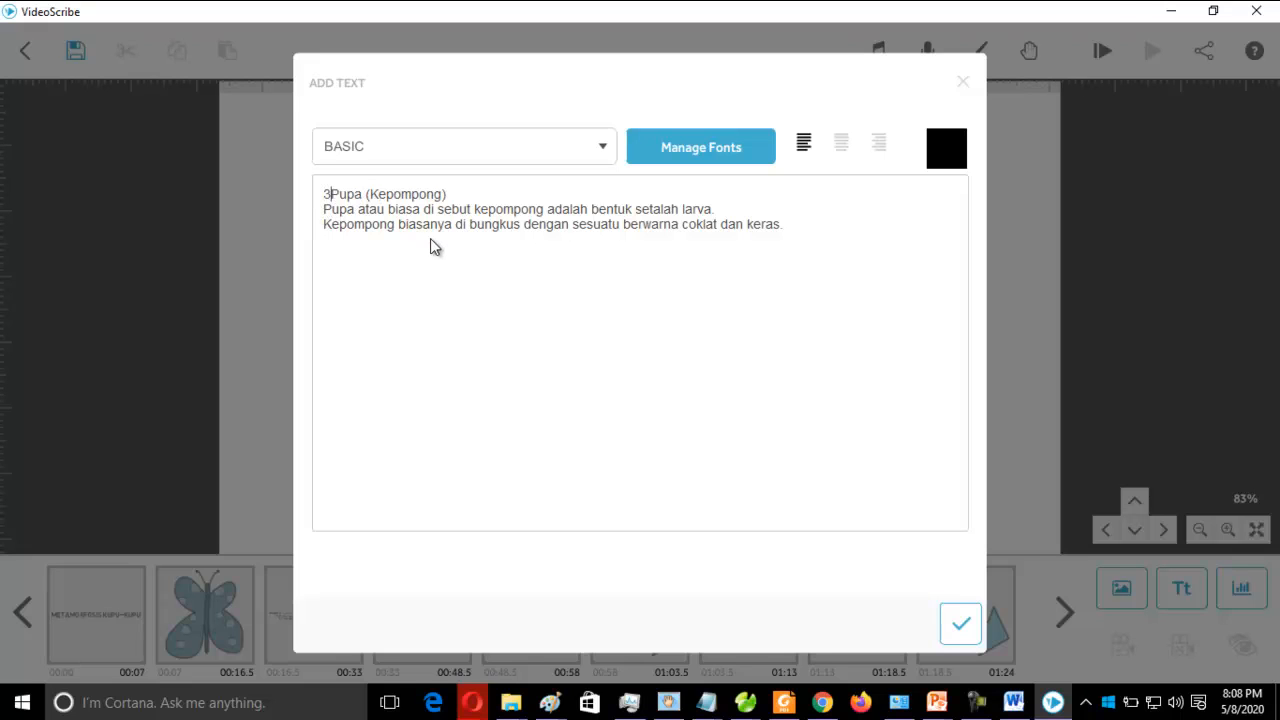
type(".")
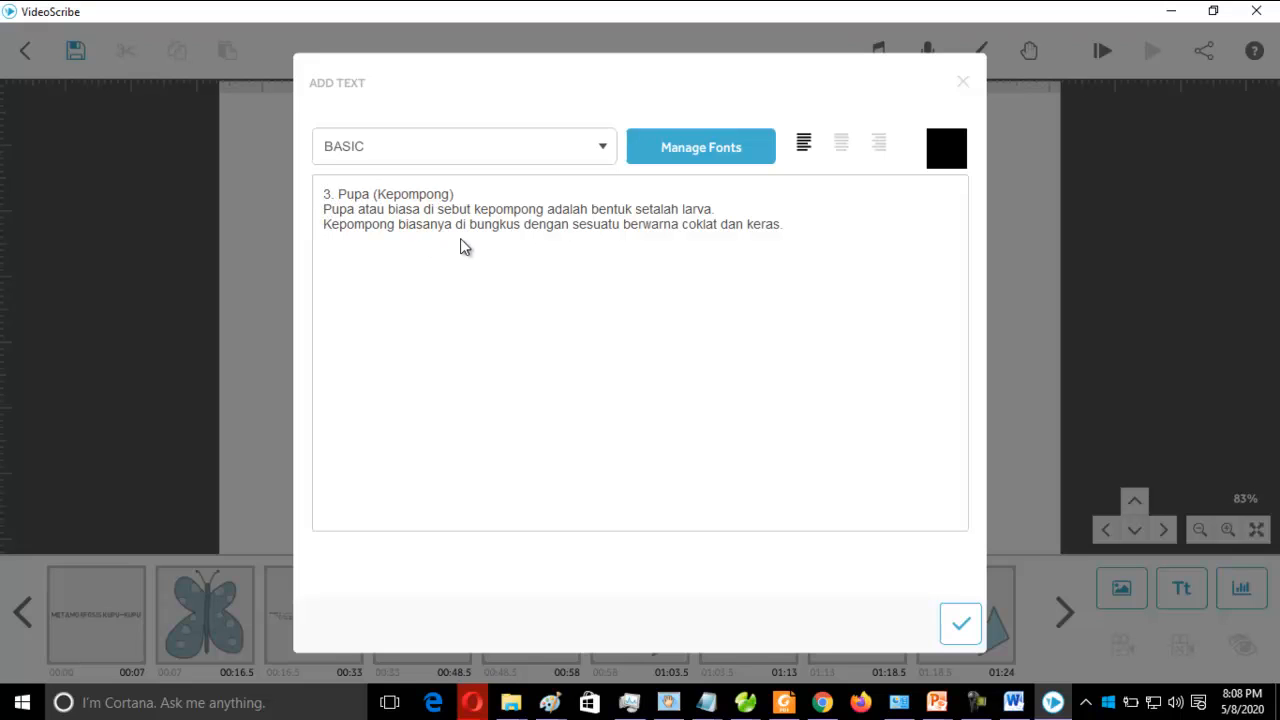
left_click(960, 630)
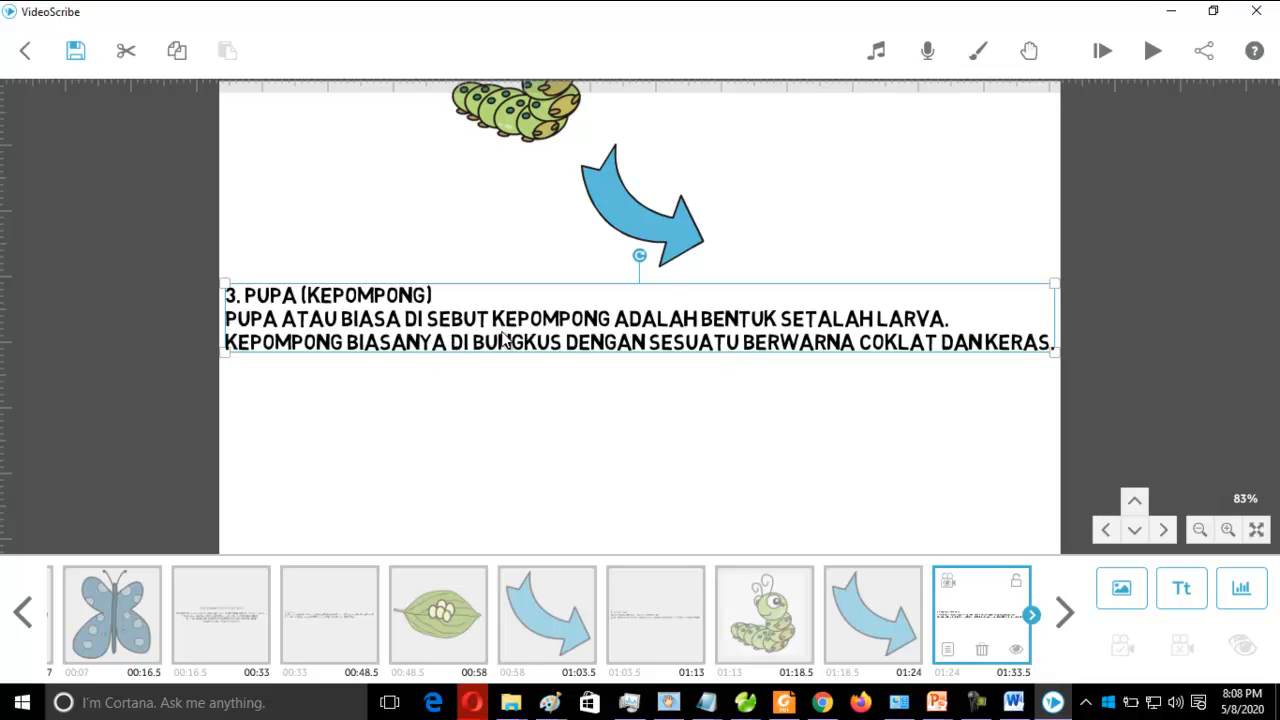
Place the pupa text centred below the second arrow with a clear gap, so a view without the arrow can frame it
left_click(567, 339)
left_click_drag(566, 333, 548, 341)
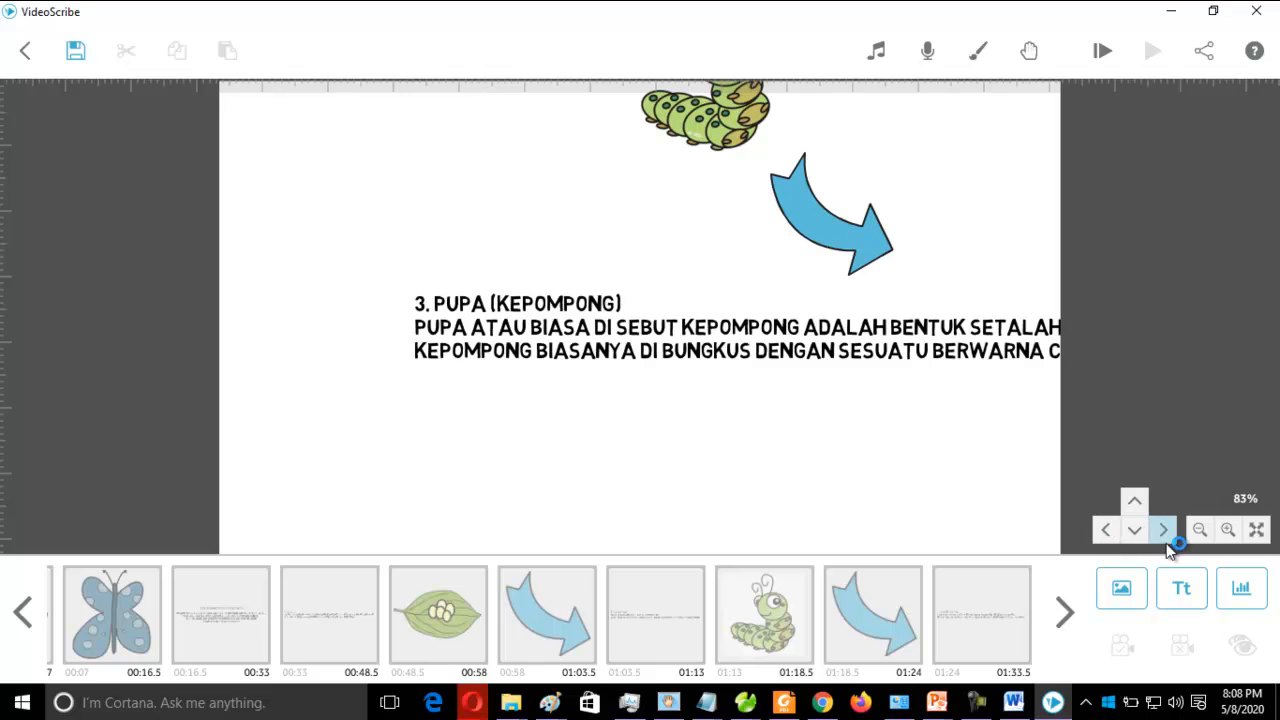
left_click(1107, 533)
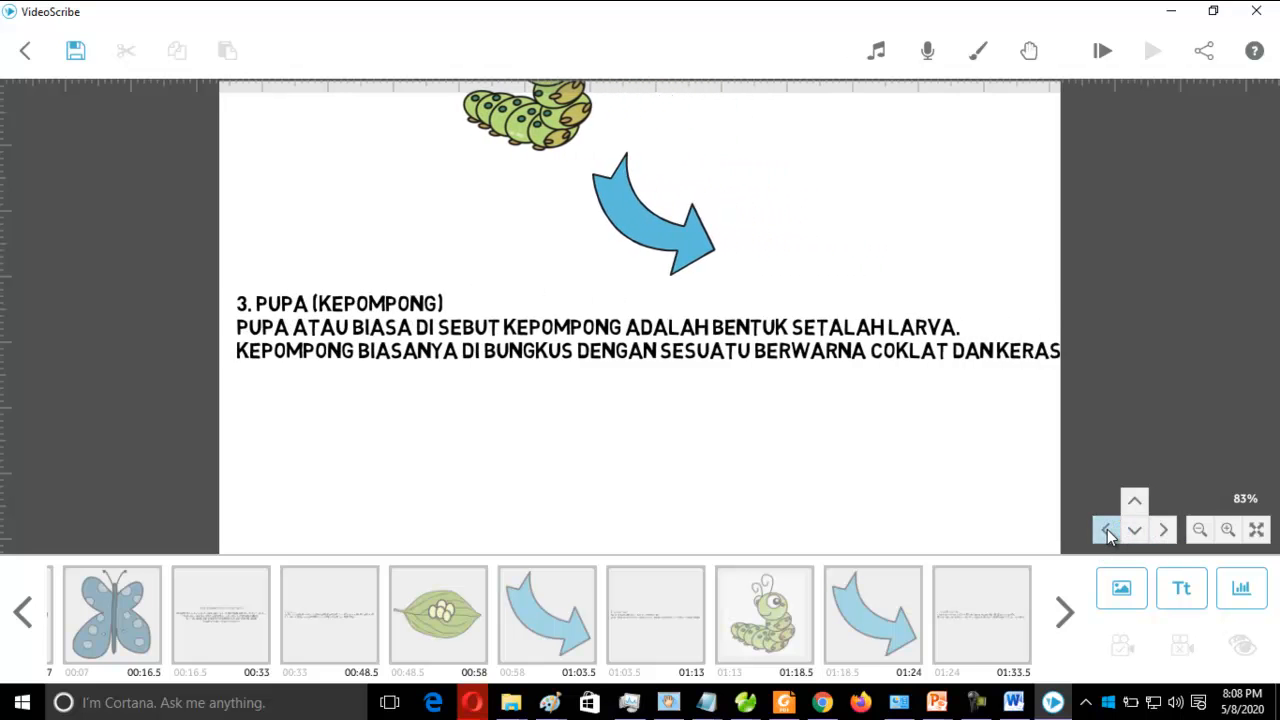
left_click(1168, 534)
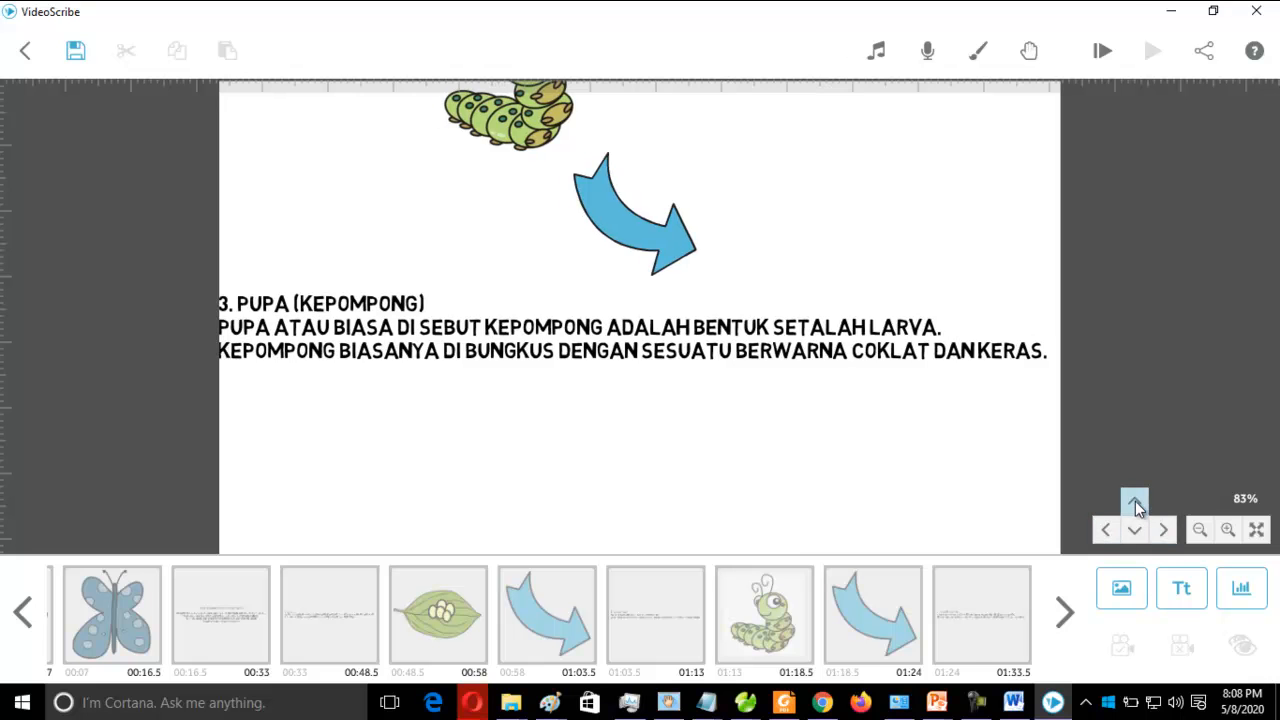
left_click(1135, 504)
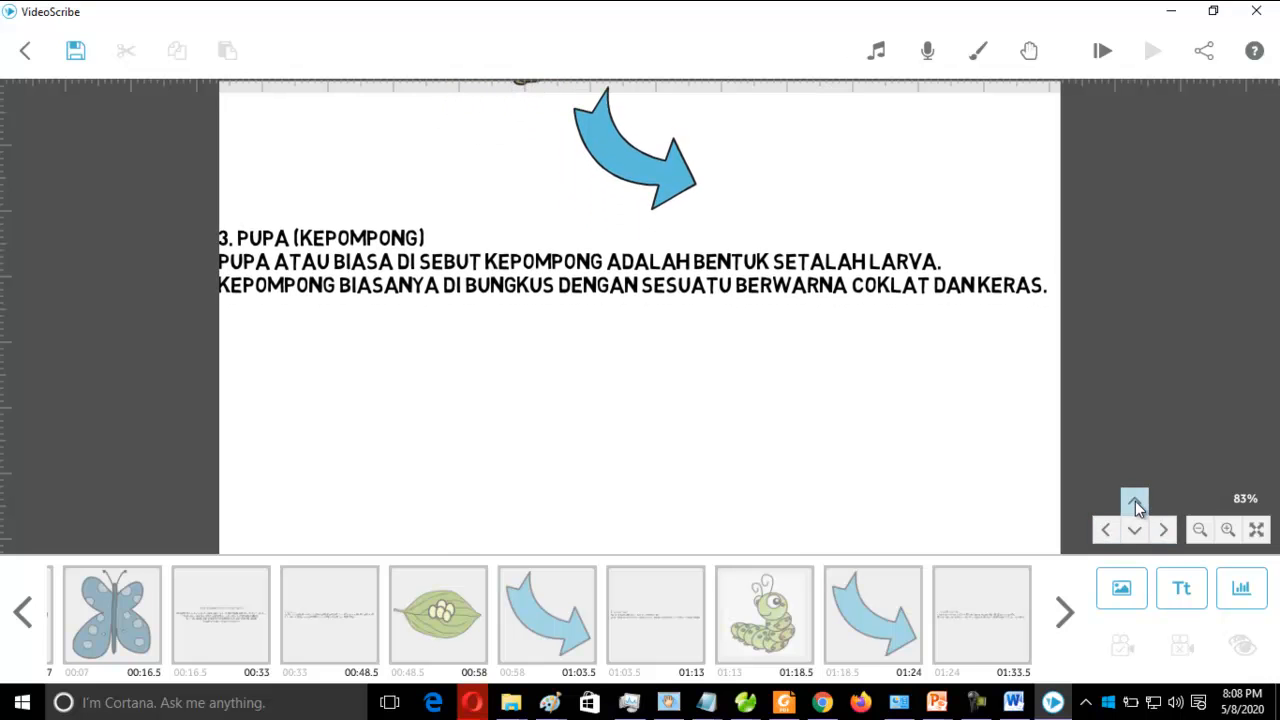
mouse_move(432, 191)
left_mouse_down()
mouse_move(435, 235)
mouse_move(437, 206)
left_mouse_up()
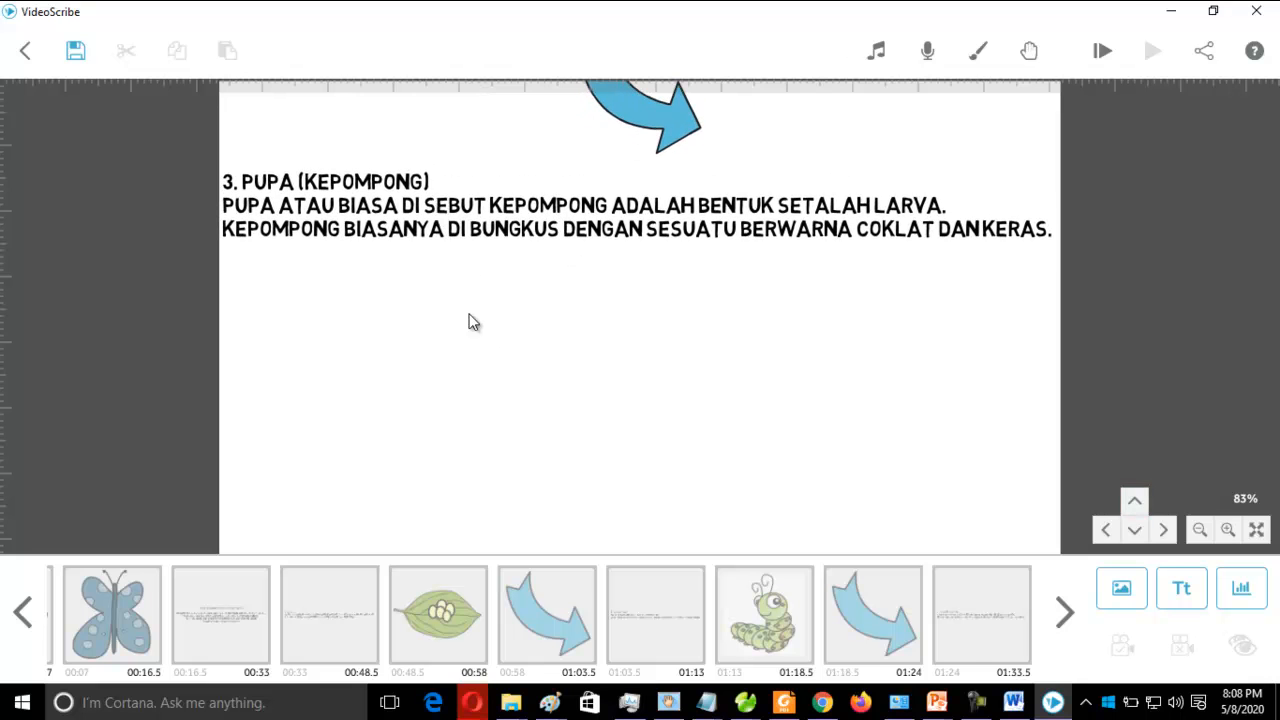
left_click(970, 651)
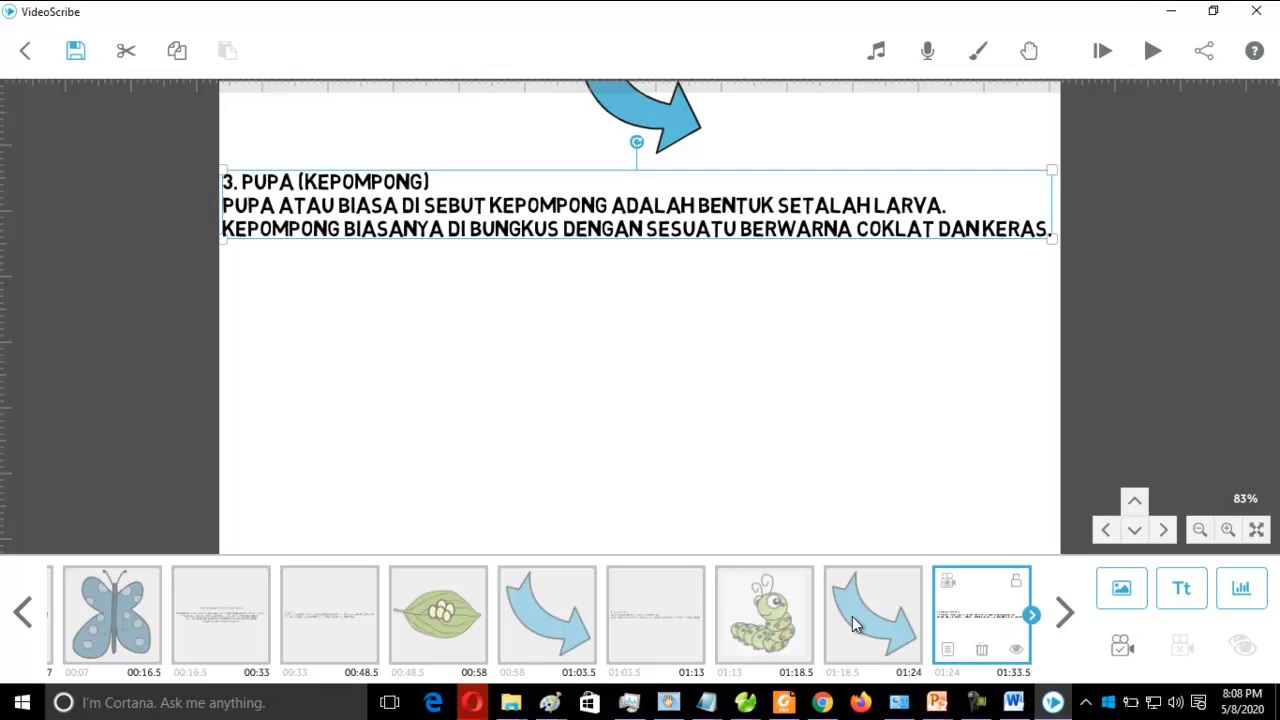
left_click_drag(548, 231, 548, 288)
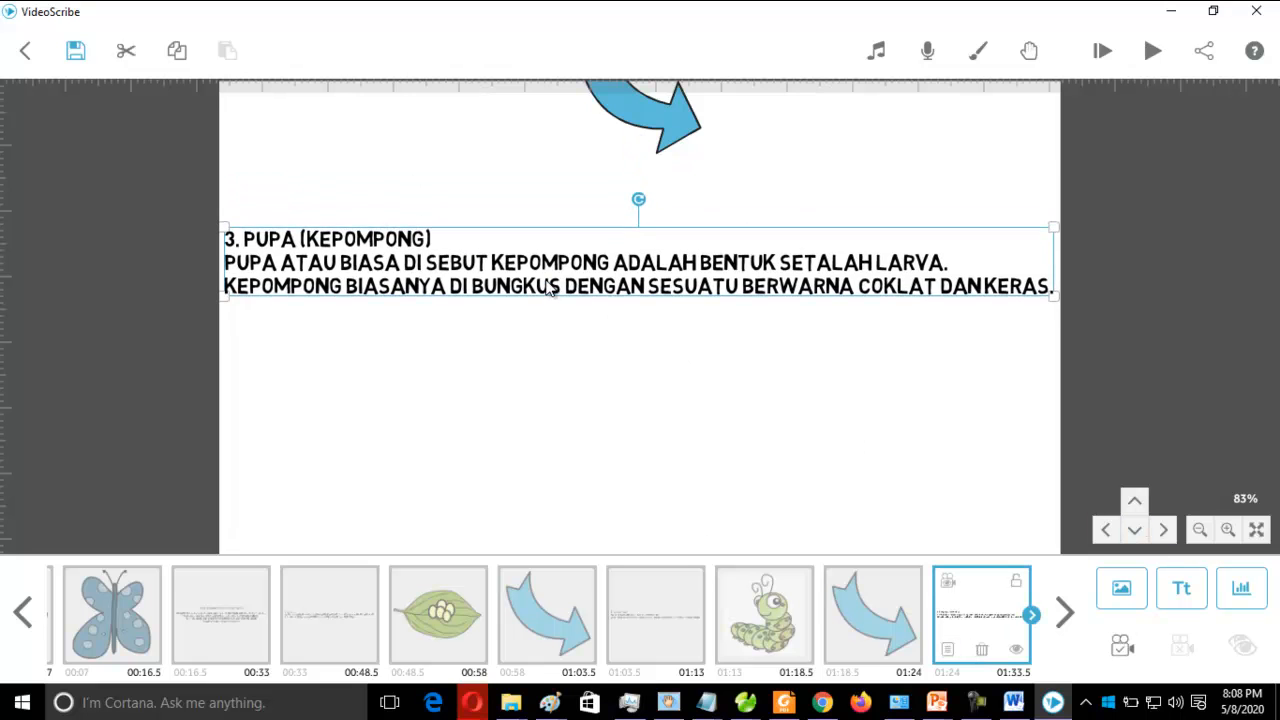
left_click(1135, 500)
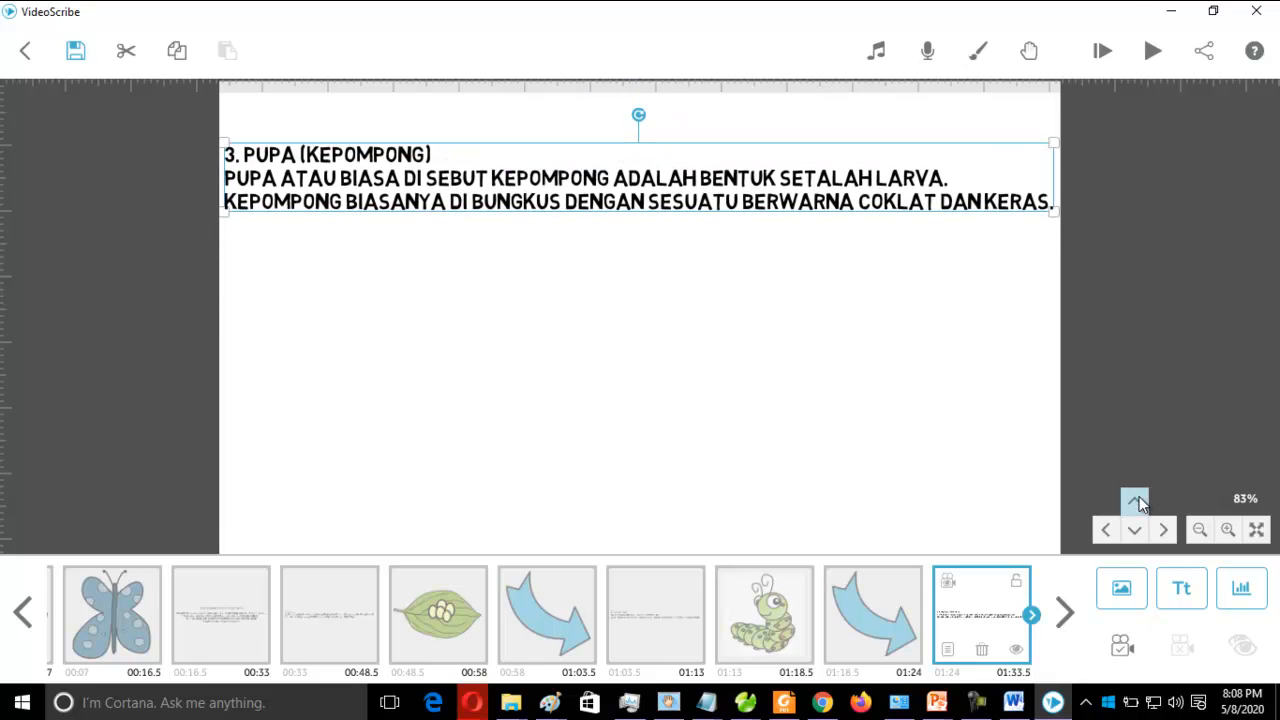
left_click(533, 272)
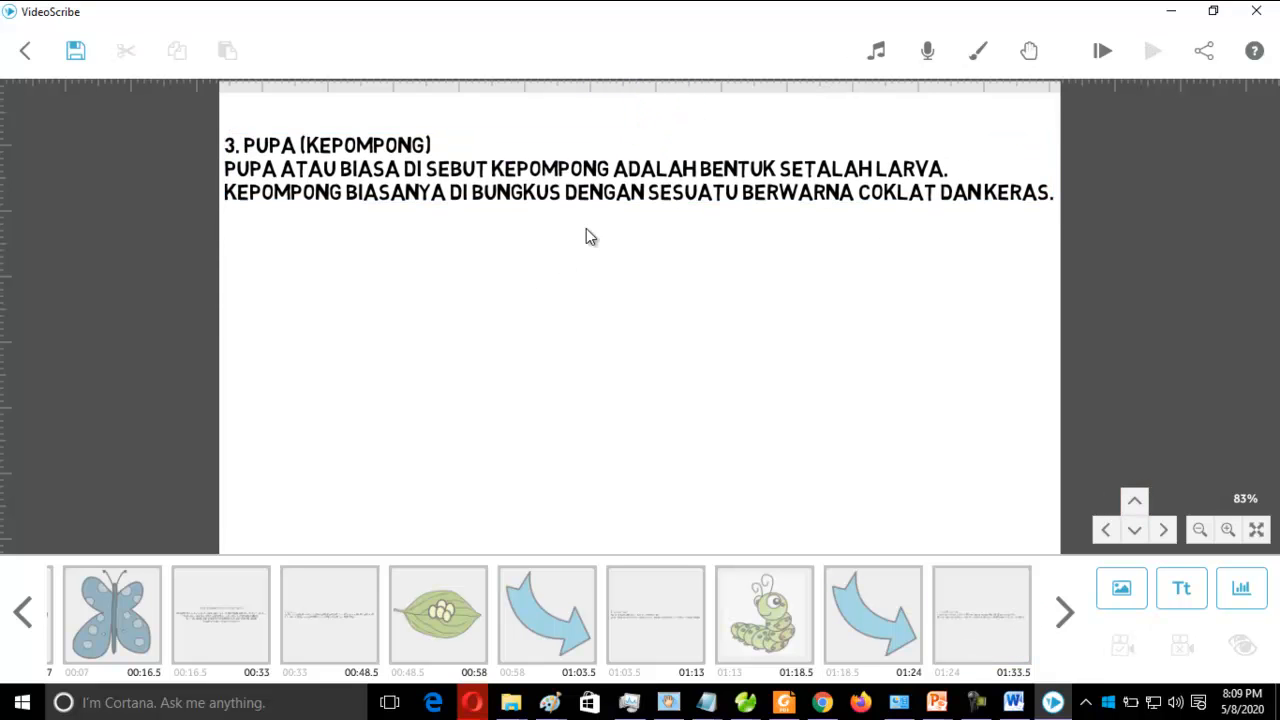
Set the pupa text's animate time to 14 seconds in its drawing options
left_click(652, 200)
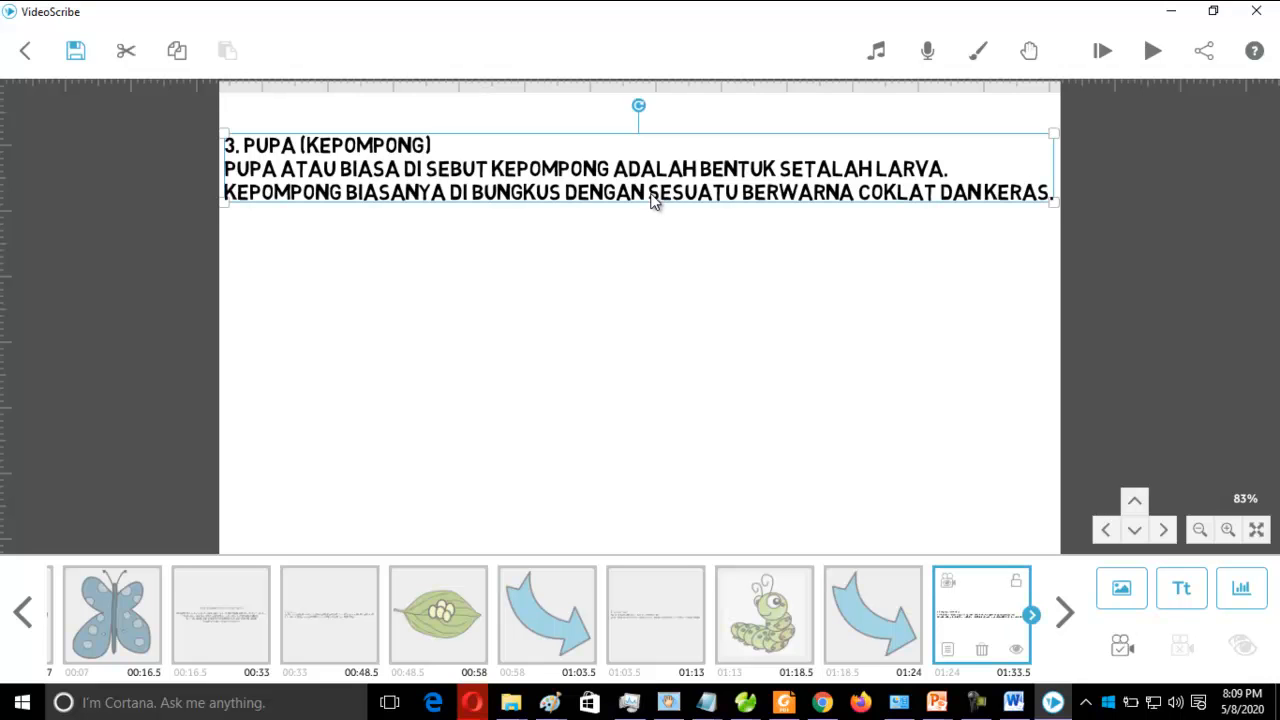
left_click(948, 650)
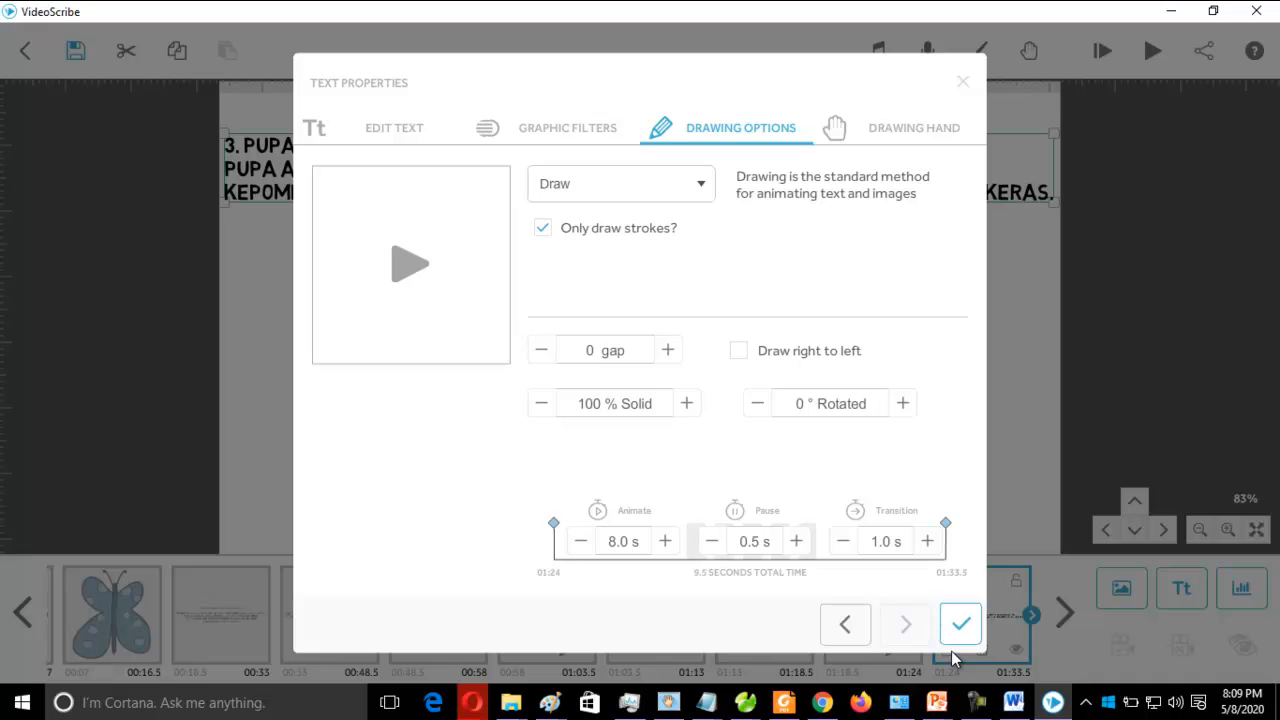
left_click(665, 541)
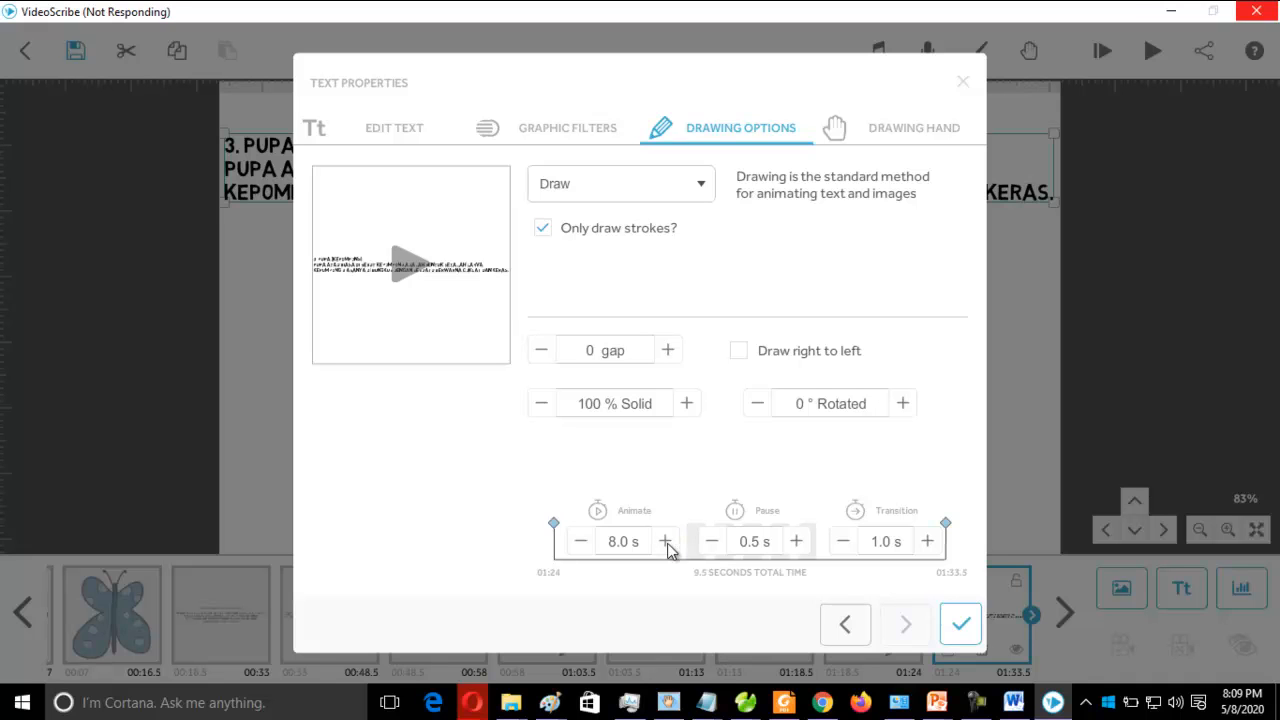
left_click(665, 541)
left_click(665, 541)
left_click(665, 541)
left_click(665, 541)
left_click(665, 541)
left_click(665, 541)
left_click(665, 541)
left_click(665, 541)
left_click(665, 541)
left_click(665, 541)
left_click(665, 541)
left_click(967, 639)
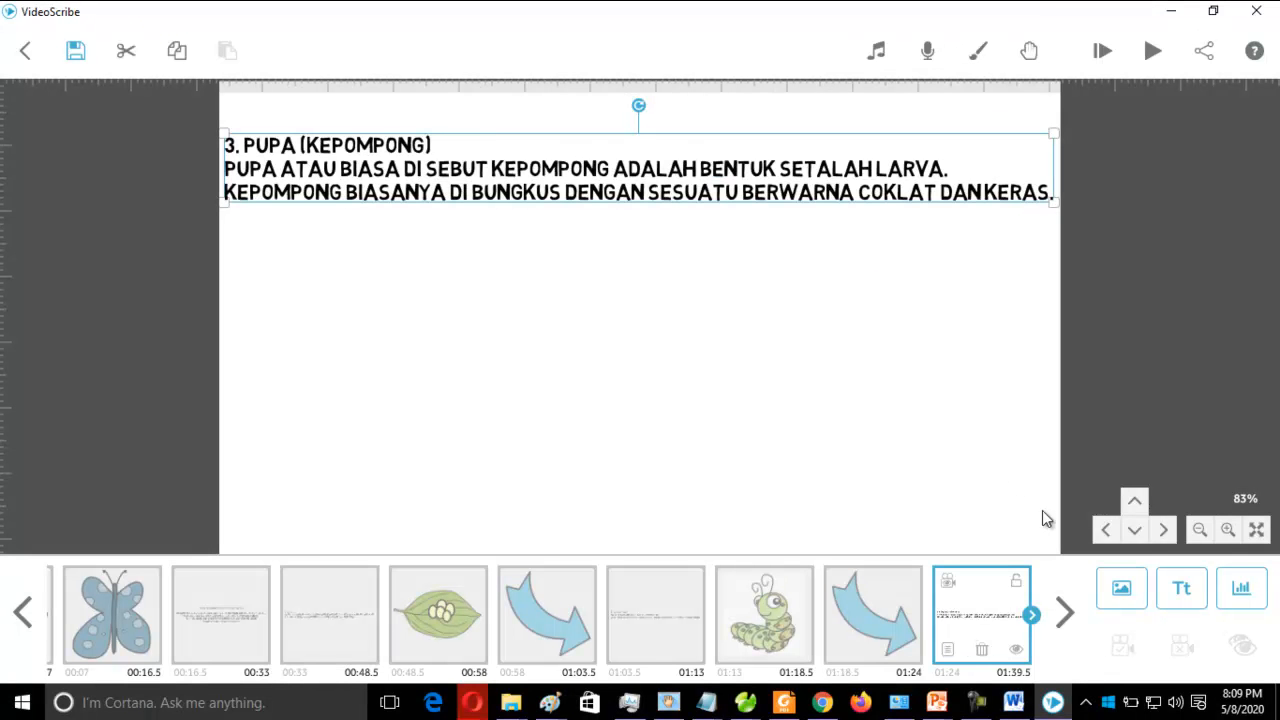
Import the image pupa-732369_1920 from the METAMORFOSIS KUPU-KUPU folder, preview its animation, and accept it with the Draw method and Reveal style
left_click(1122, 589)
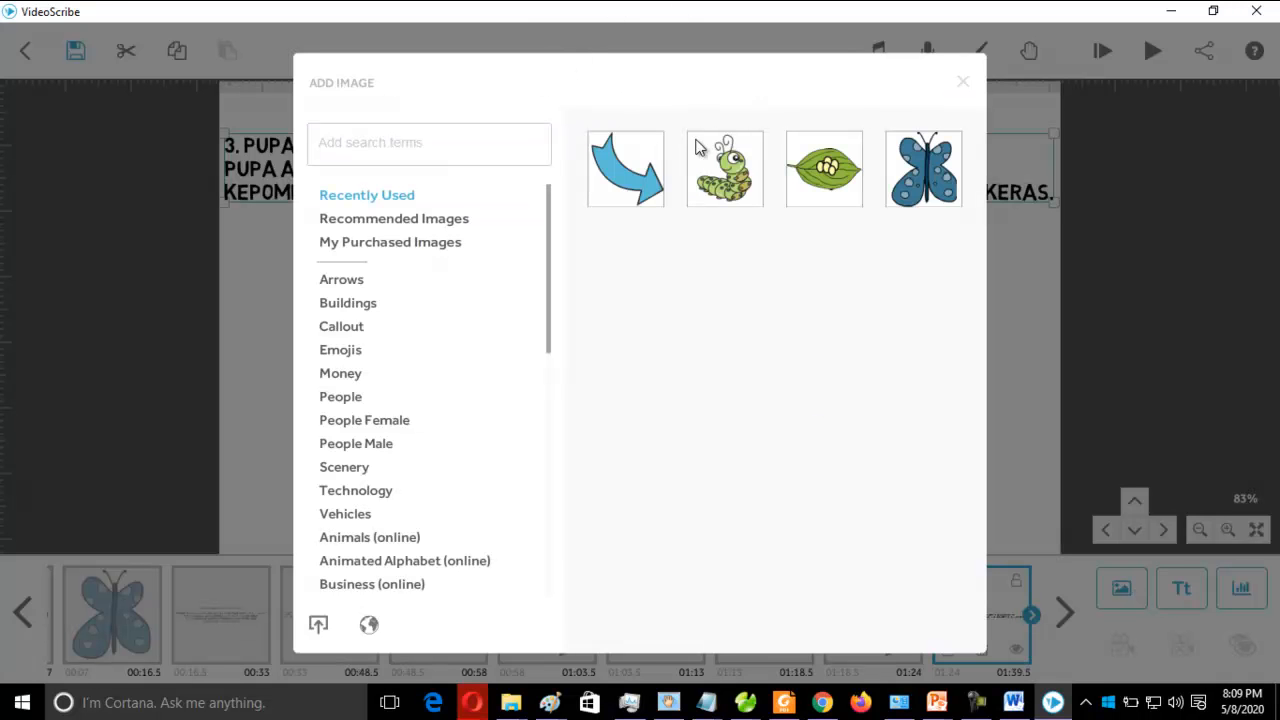
left_click(318, 626)
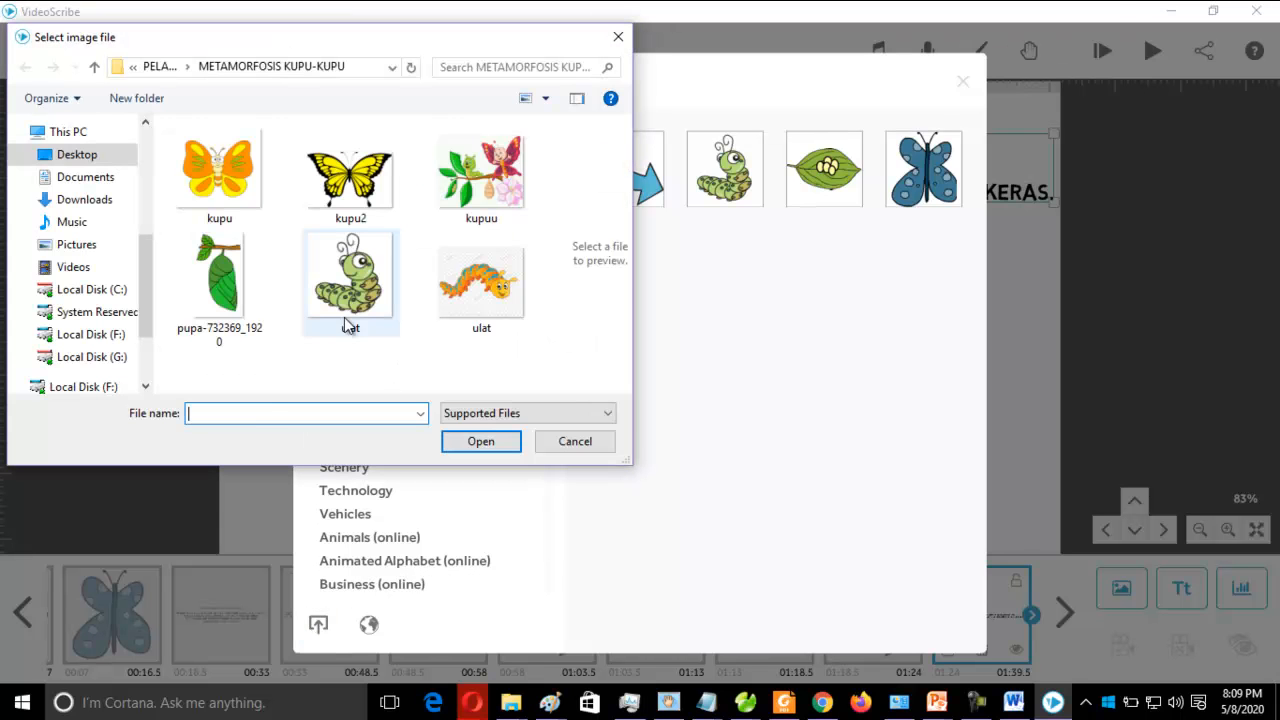
left_click(219, 285)
left_click(481, 441)
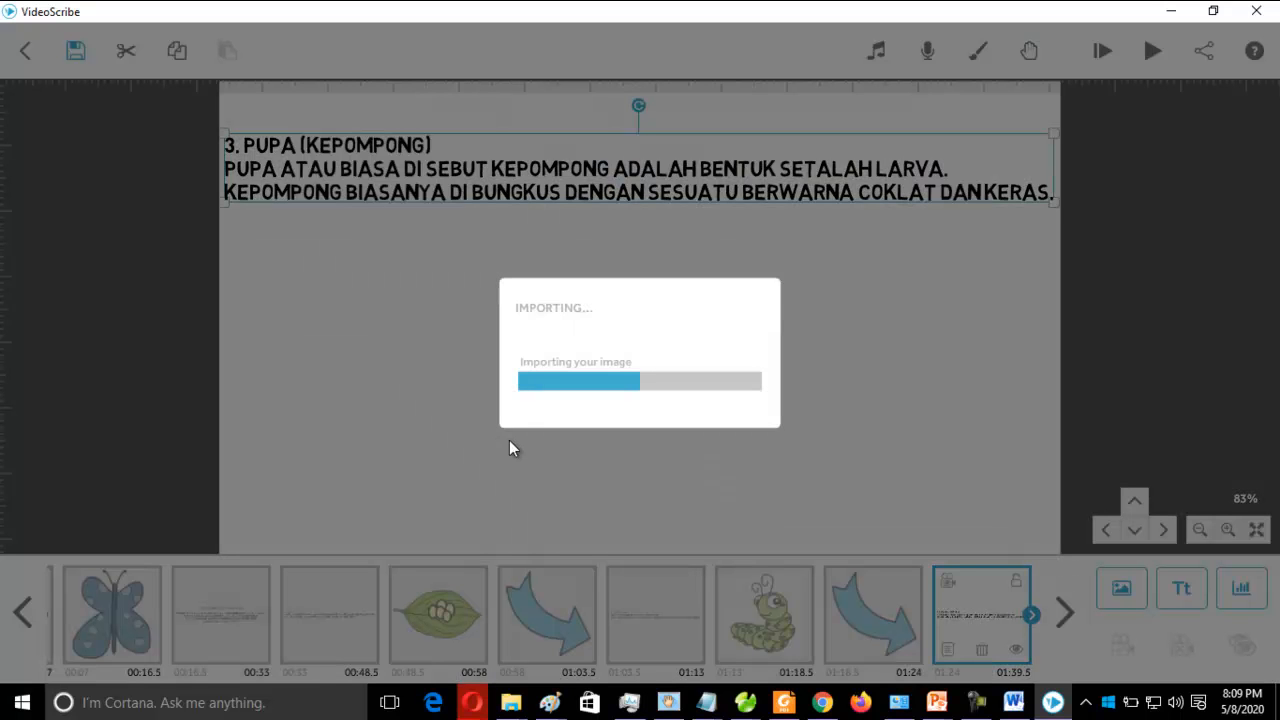
left_click(979, 713)
left_click(1190, 622)
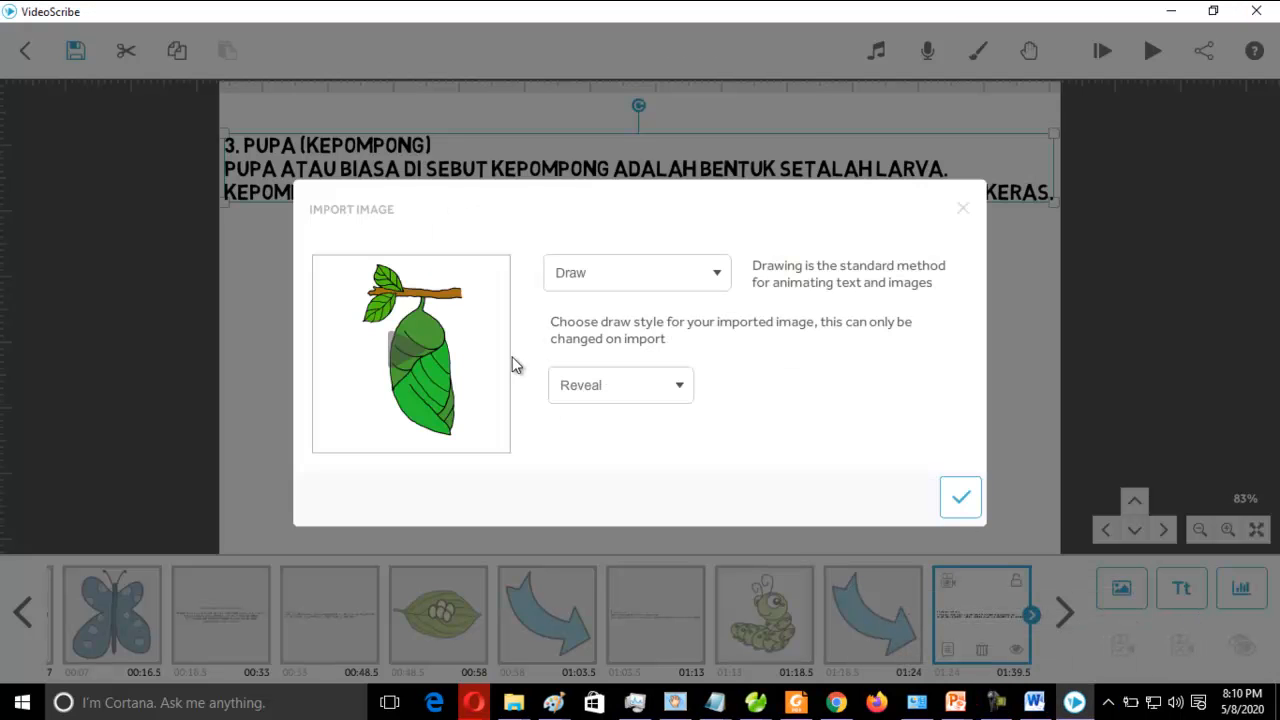
left_click(640, 277)
left_click(401, 341)
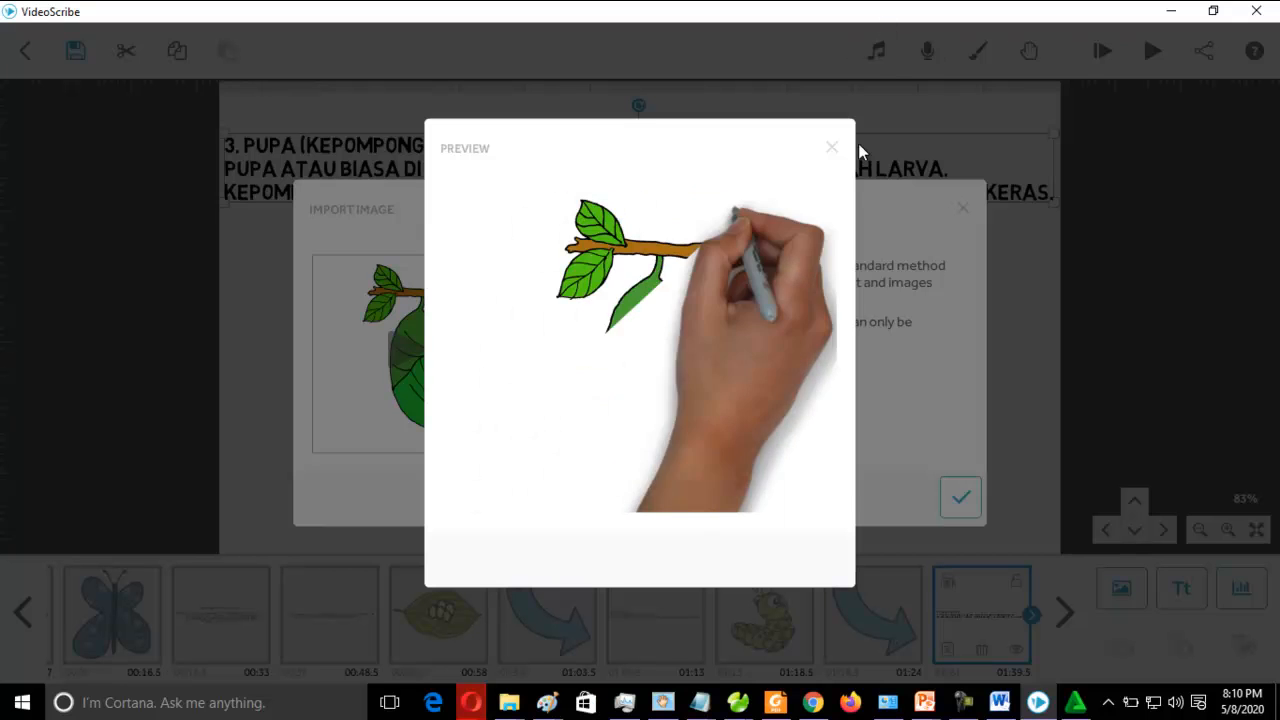
left_click(833, 150)
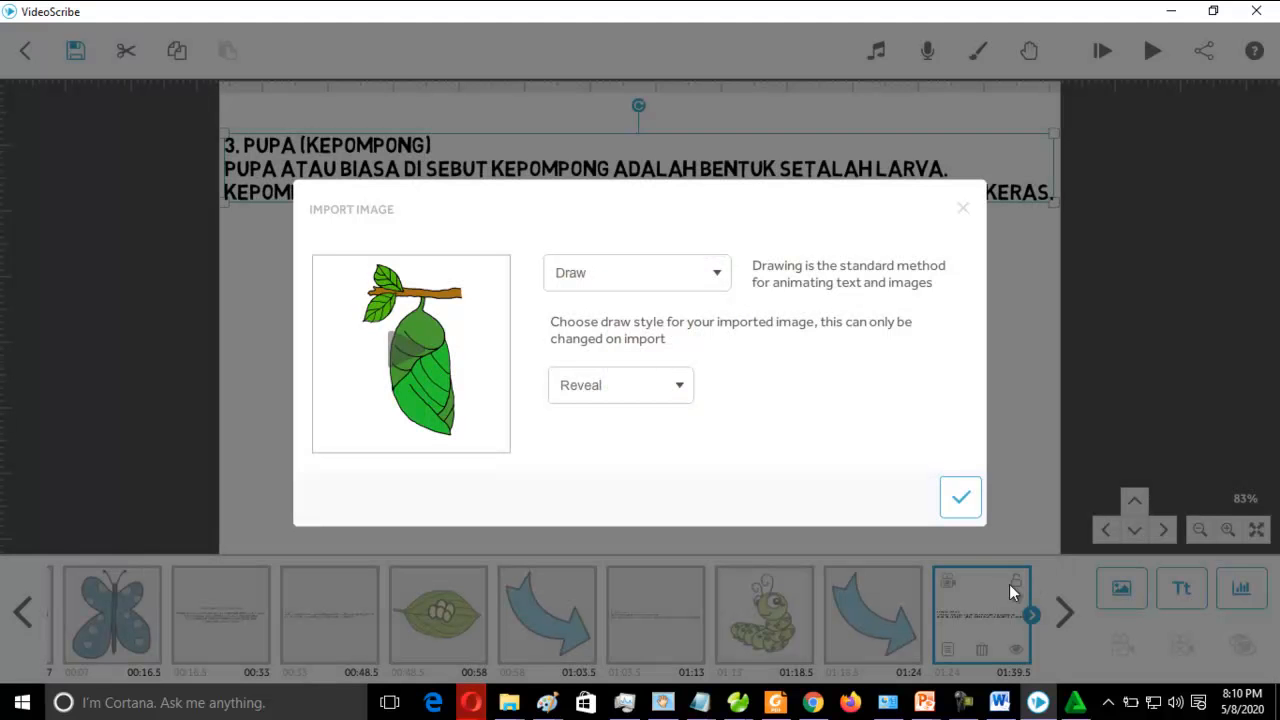
left_click(960, 500)
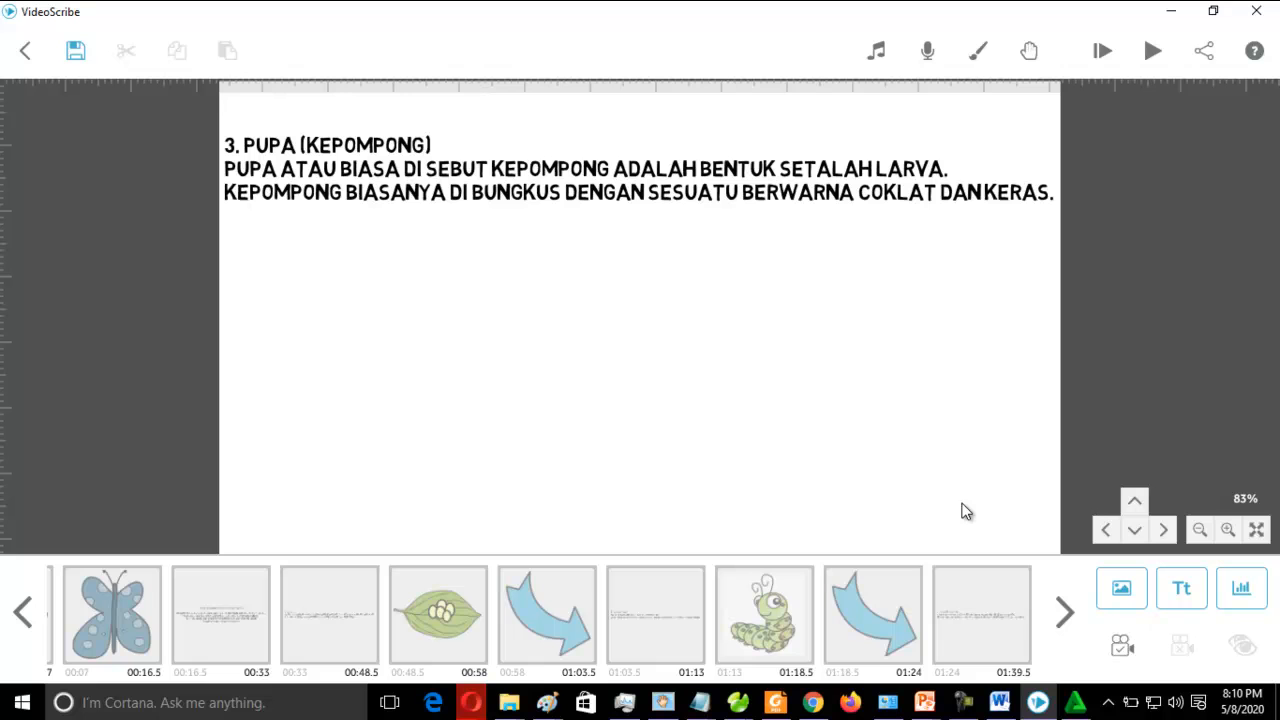
Shrink the pupa image slightly, centre it below the pupa text, and set its camera position to an 83% view framing both
left_click_drag(664, 261, 647, 357)
left_click_drag(513, 230, 519, 244)
left_click_drag(630, 390, 622, 372)
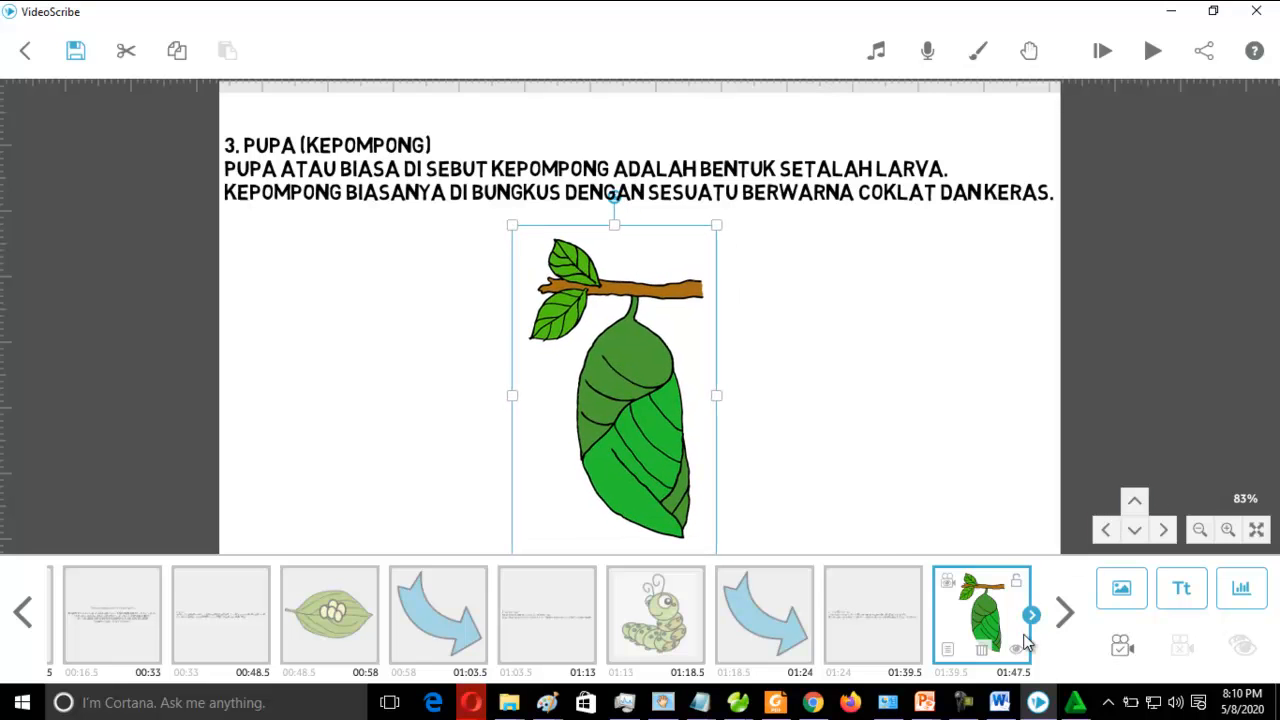
left_click(1125, 658)
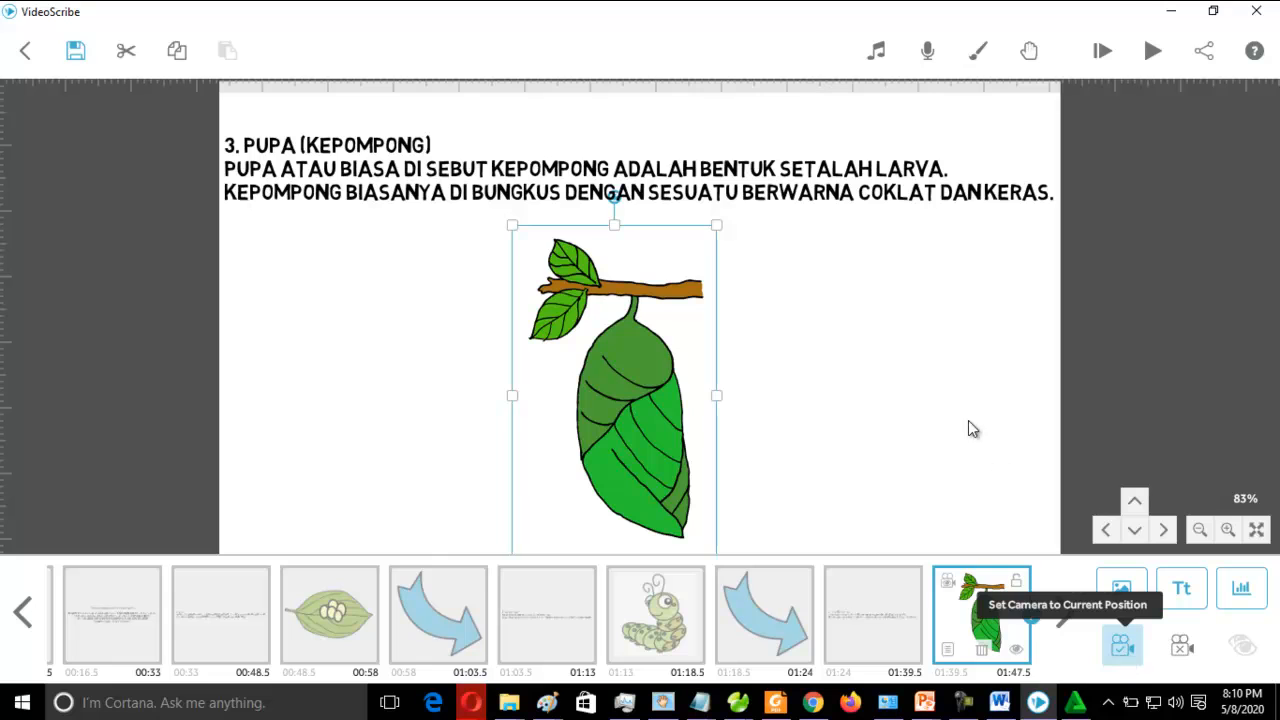
left_click(941, 405)
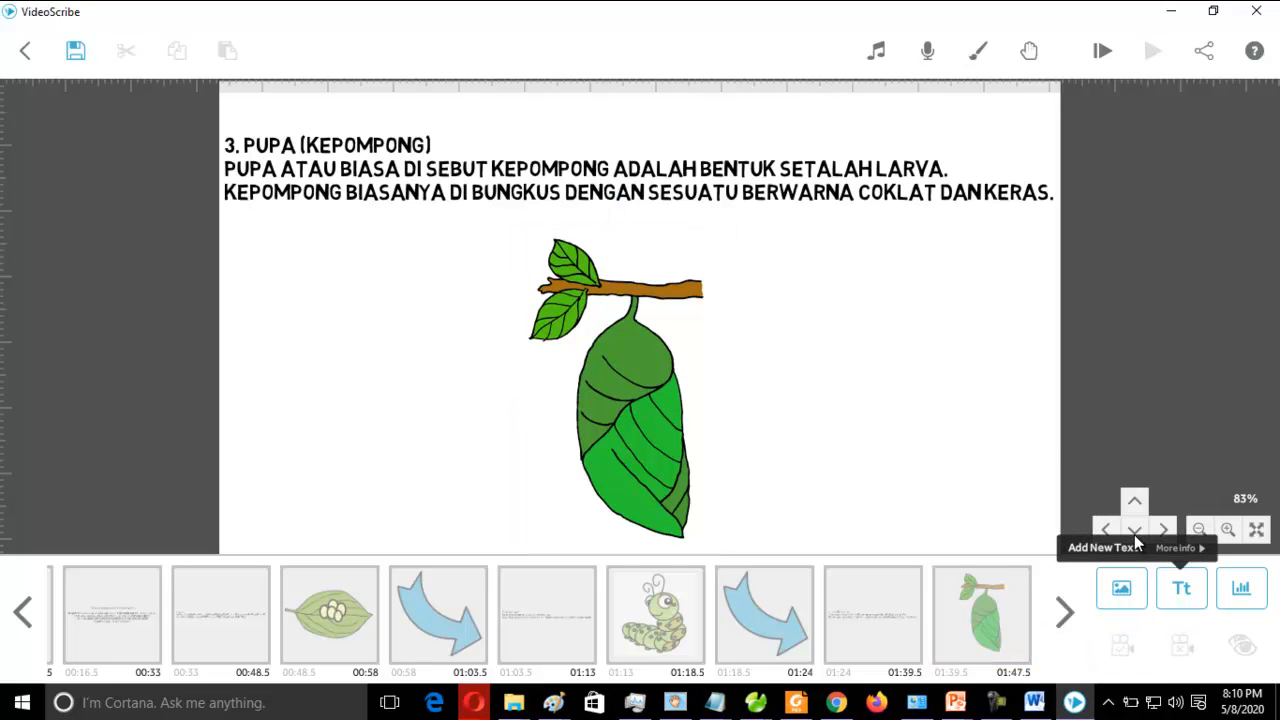
Add the recently used blue curved arrow, shrink it to less than half size, and place it diagonally below the pupa's lower right tip
left_click(1136, 503)
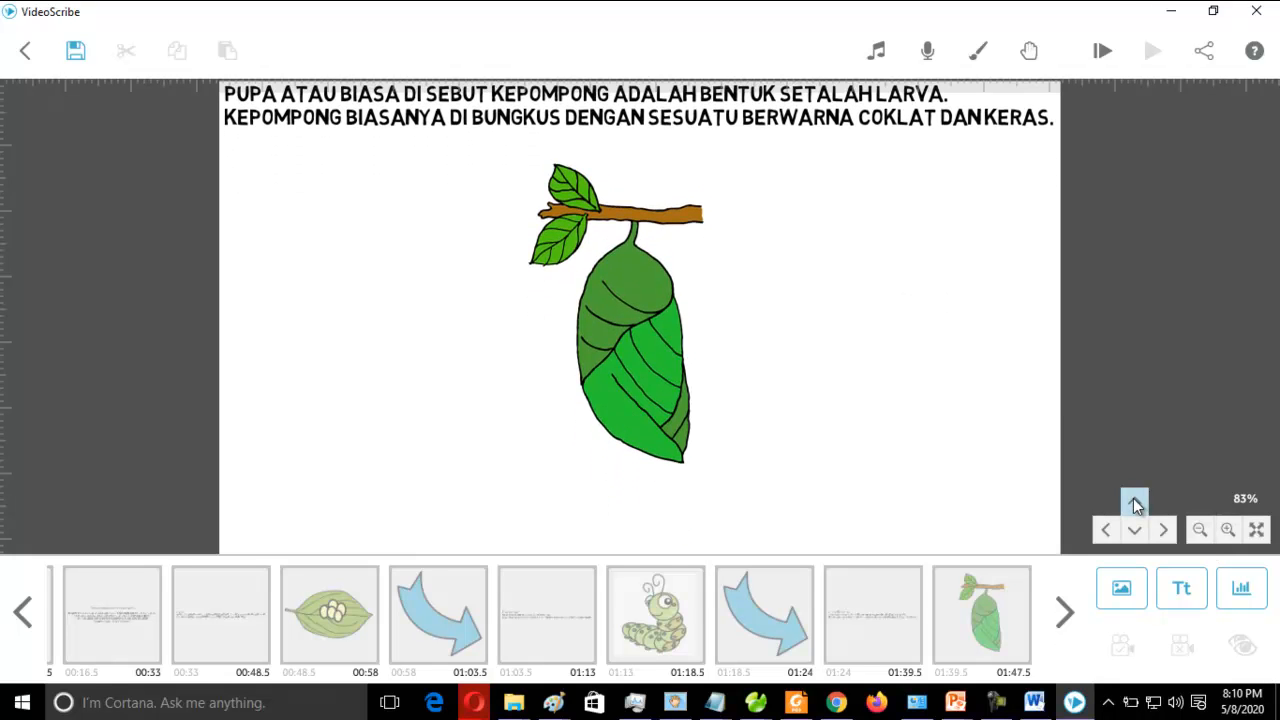
left_click(1121, 590)
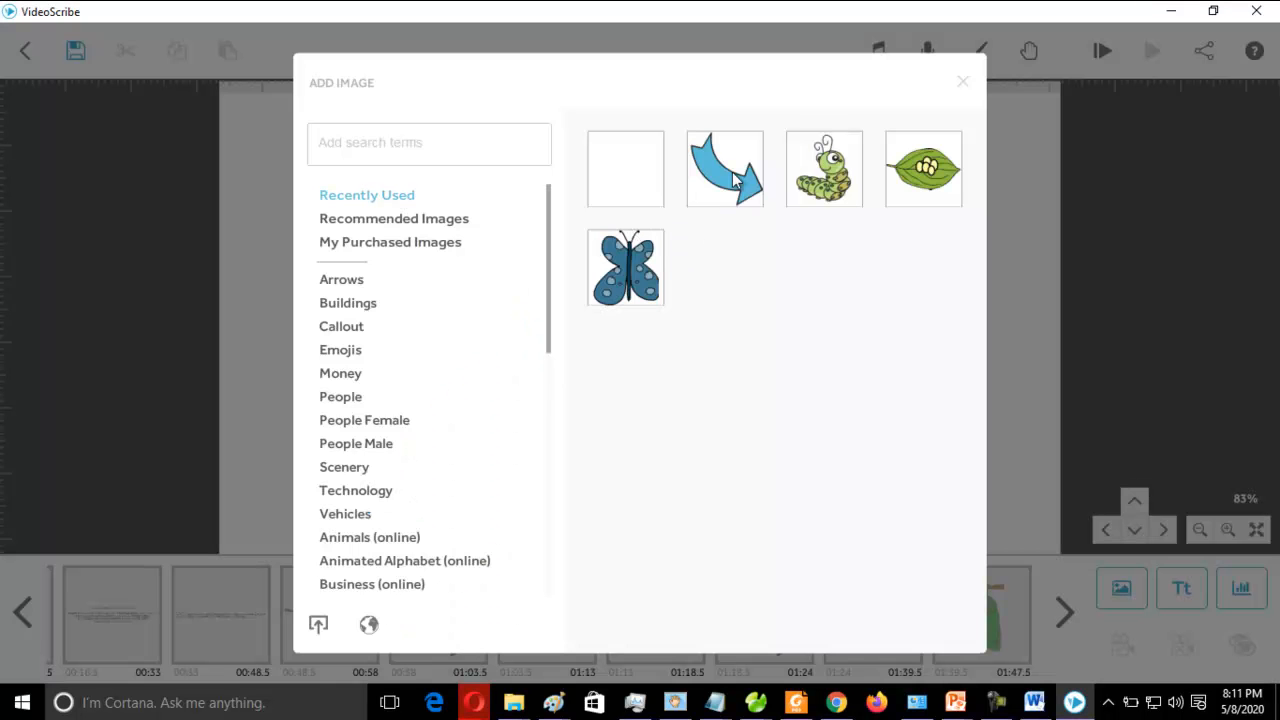
left_click(732, 172)
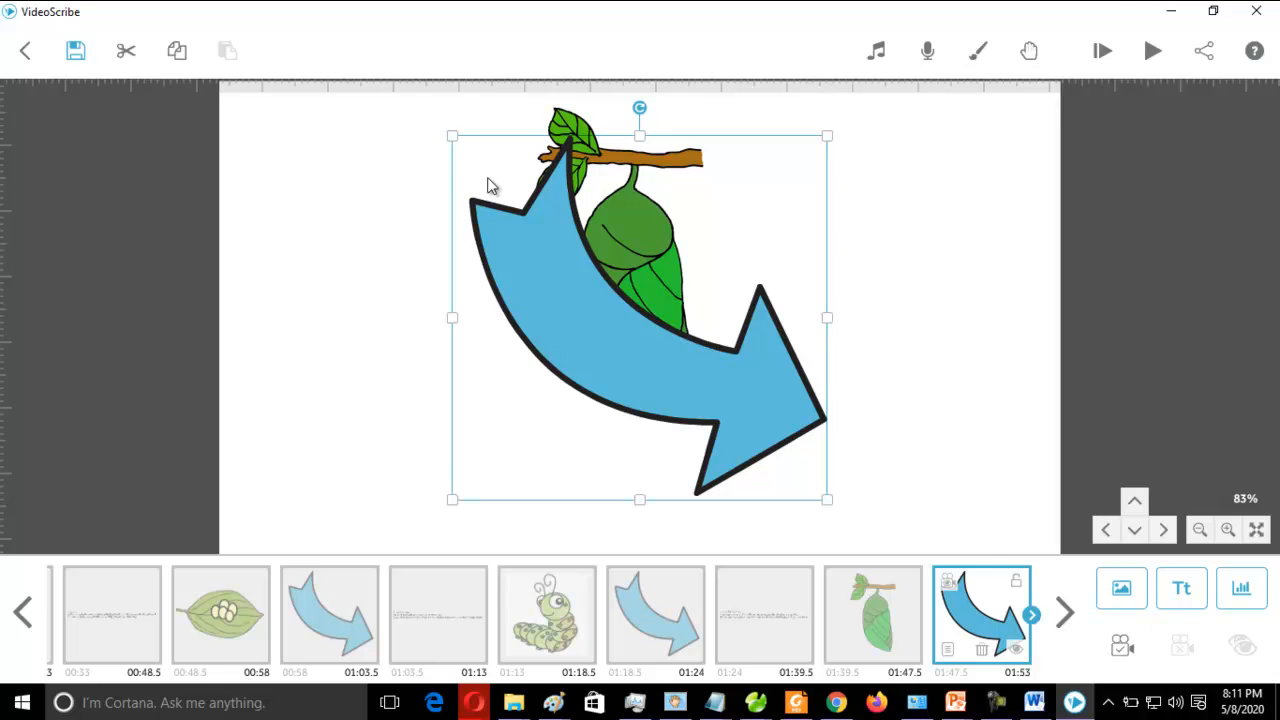
mouse_move(549, 235)
left_mouse_down()
mouse_move(558, 250)
mouse_move(540, 228)
left_mouse_up()
left_click_drag(713, 372, 712, 417)
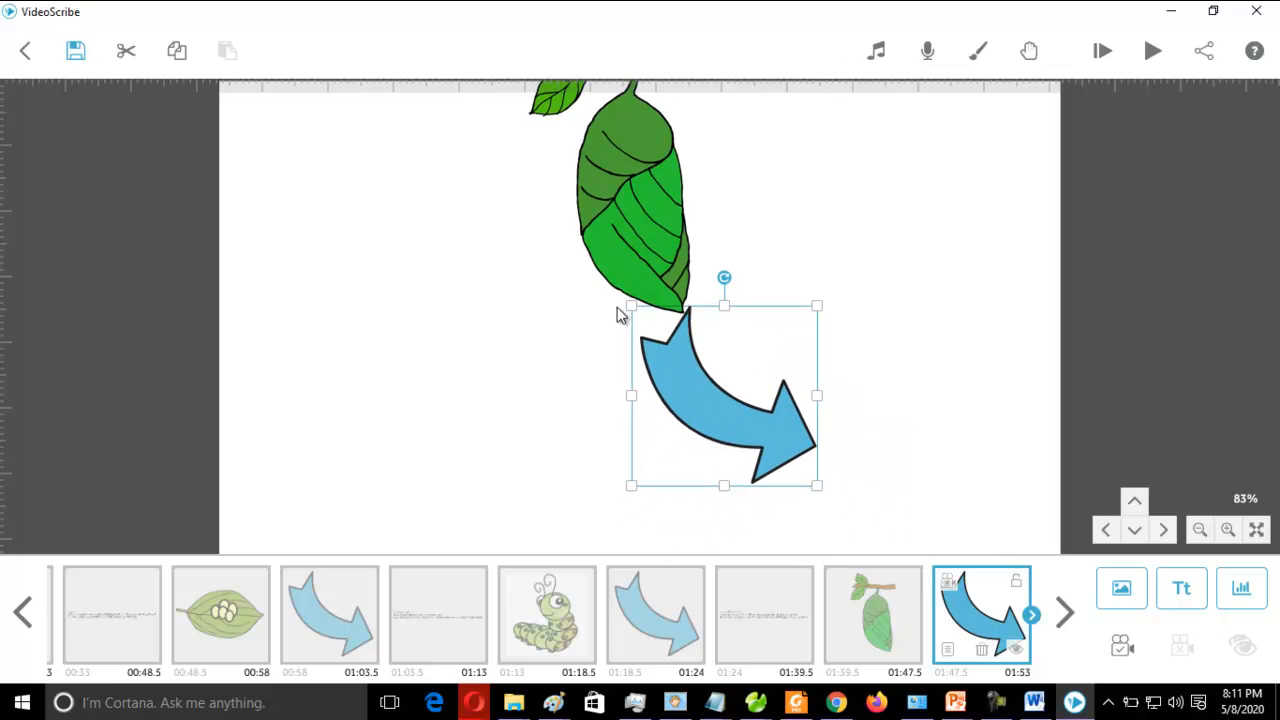
left_click_drag(634, 314, 651, 325)
left_click_drag(722, 402, 734, 408)
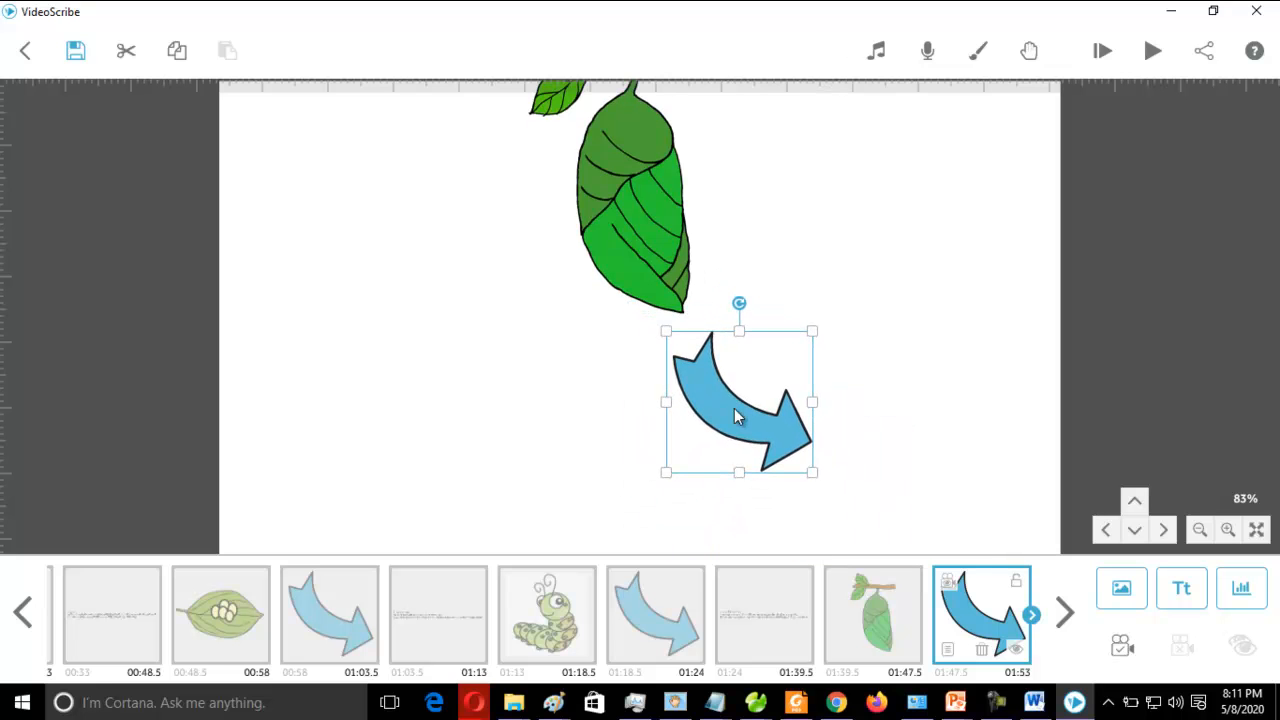
Set the new arrow's camera position to a 68% view framing the pupa text, the pupa image and the arrow
left_click(1132, 500)
left_click(1134, 529)
left_click(1141, 538)
left_click(1141, 538)
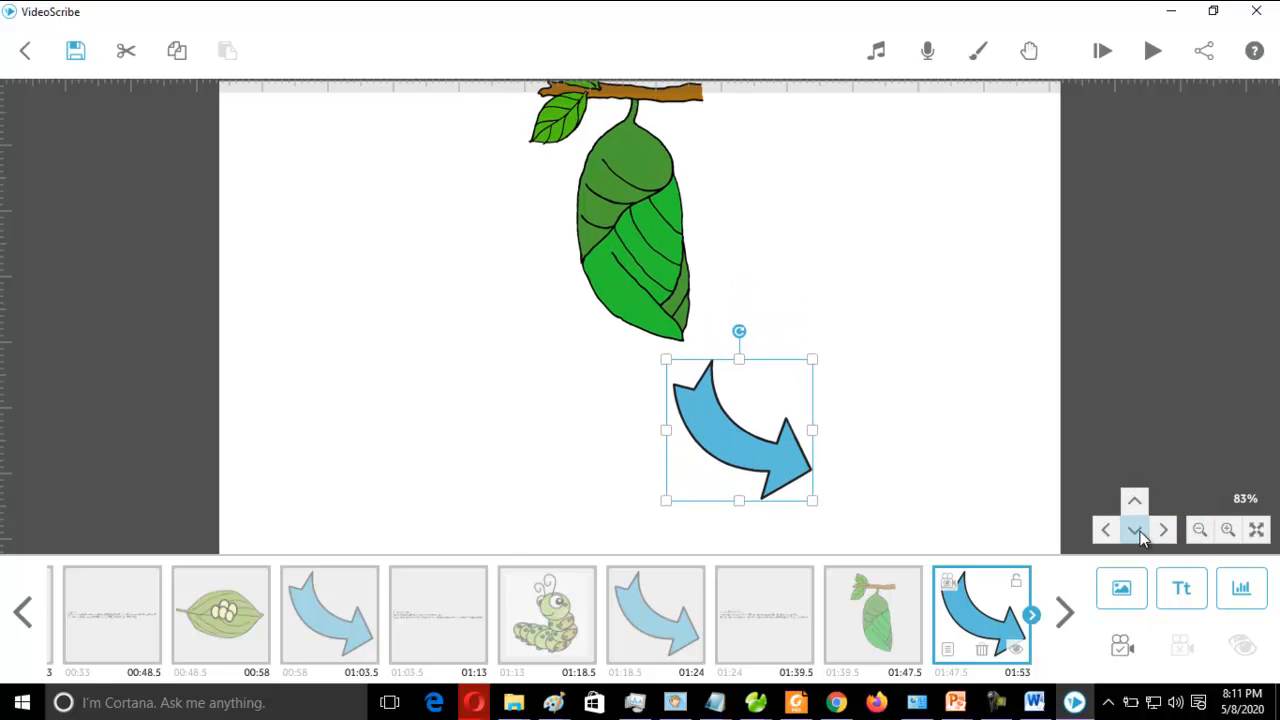
left_click(1141, 538)
left_click(1141, 538)
left_click(1141, 538)
left_click(1141, 538)
left_click(1141, 538)
left_click(1141, 538)
left_click(1140, 532)
left_click(1140, 532)
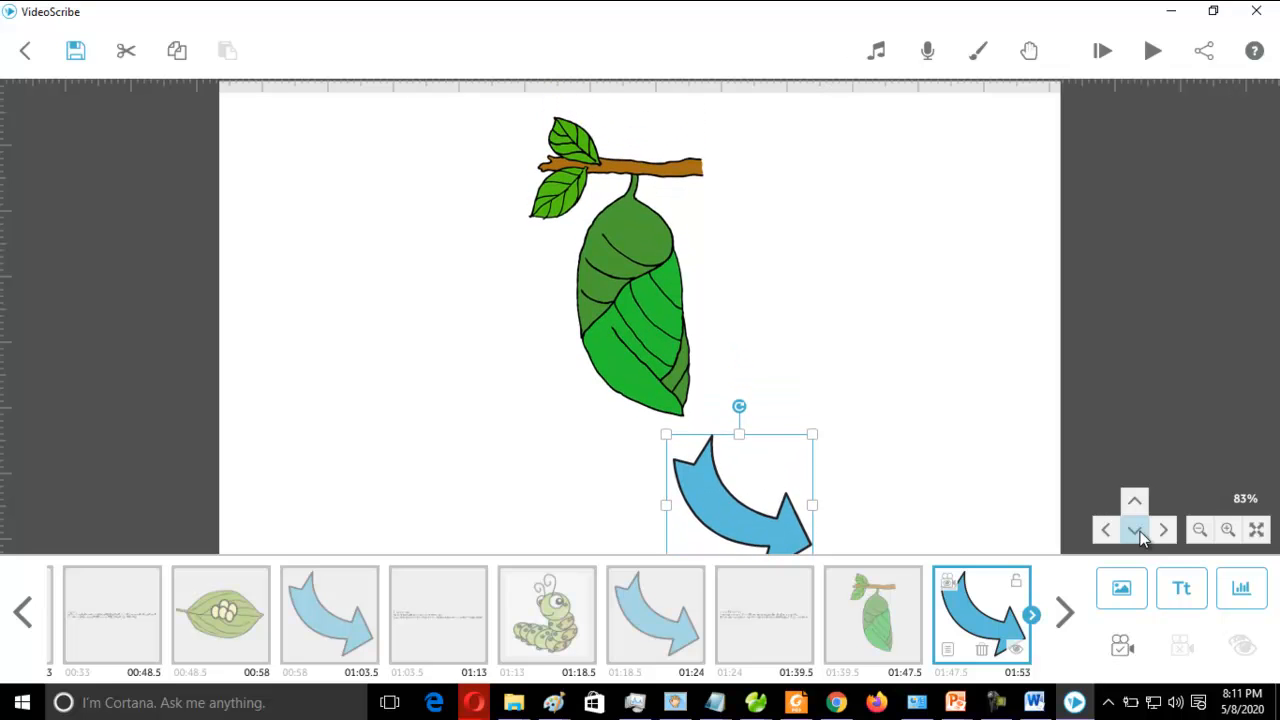
left_click(1140, 532)
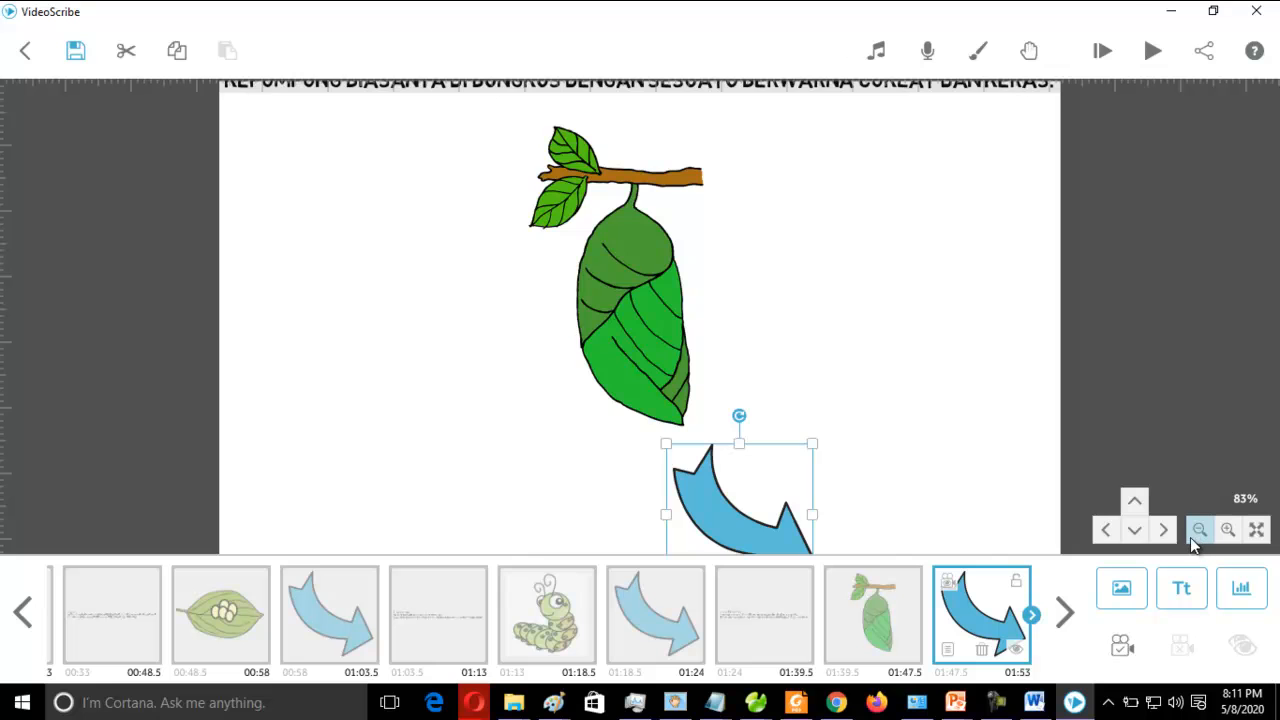
left_click(1193, 537)
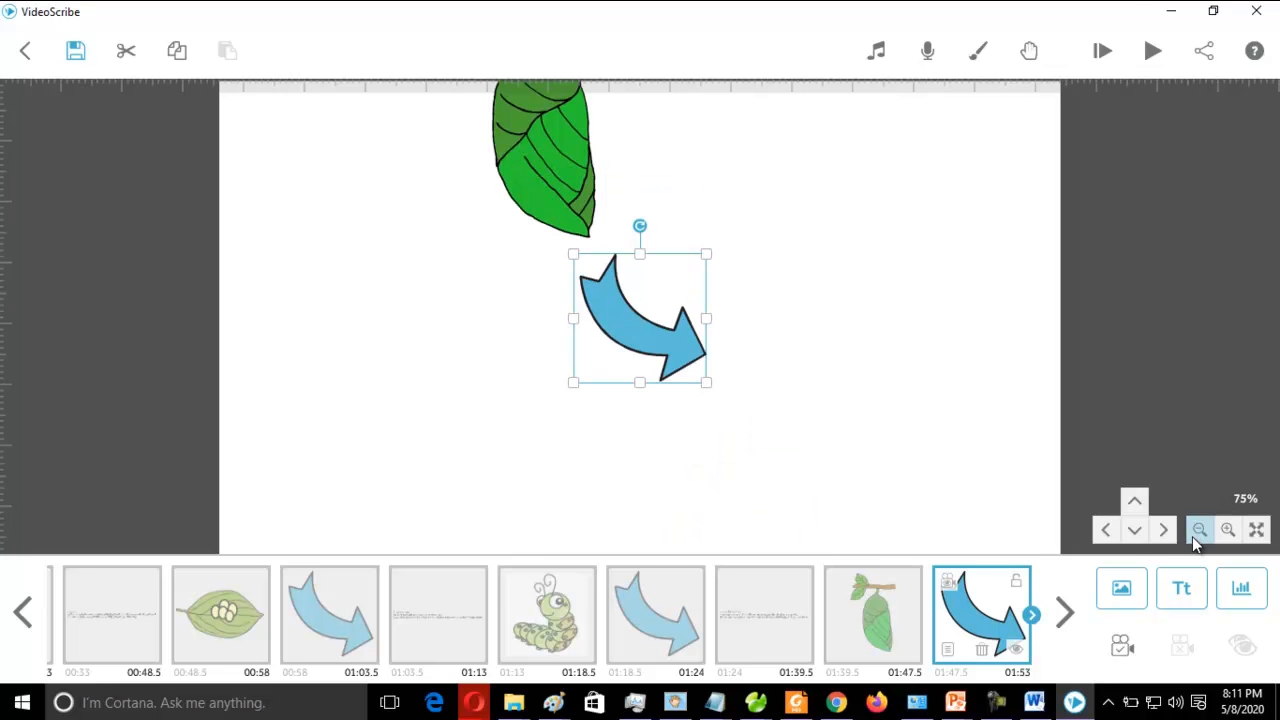
left_click(1192, 536)
left_click(1134, 501)
left_click(1134, 501)
left_click(1128, 537)
left_click(1128, 537)
left_click(1128, 537)
left_click(1128, 537)
left_click(1128, 537)
left_click(1128, 537)
left_click(1128, 537)
left_click(1128, 537)
left_click(1128, 537)
left_click(1128, 537)
left_click(1128, 537)
left_click(1128, 537)
left_click(1128, 537)
left_click(1128, 537)
left_click(1128, 537)
left_click(1128, 537)
left_click(1128, 537)
left_click(1128, 537)
left_click(1128, 537)
left_click(1128, 537)
left_click(1128, 537)
left_click(1128, 537)
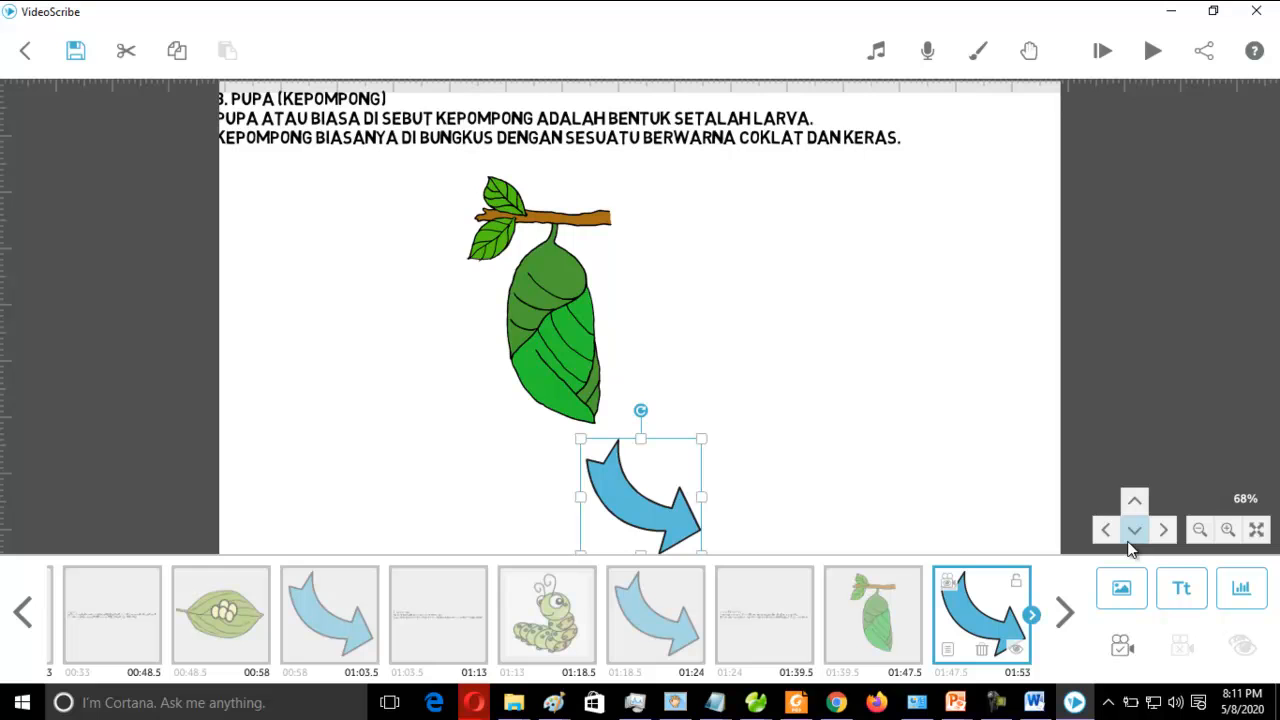
left_click(1161, 533)
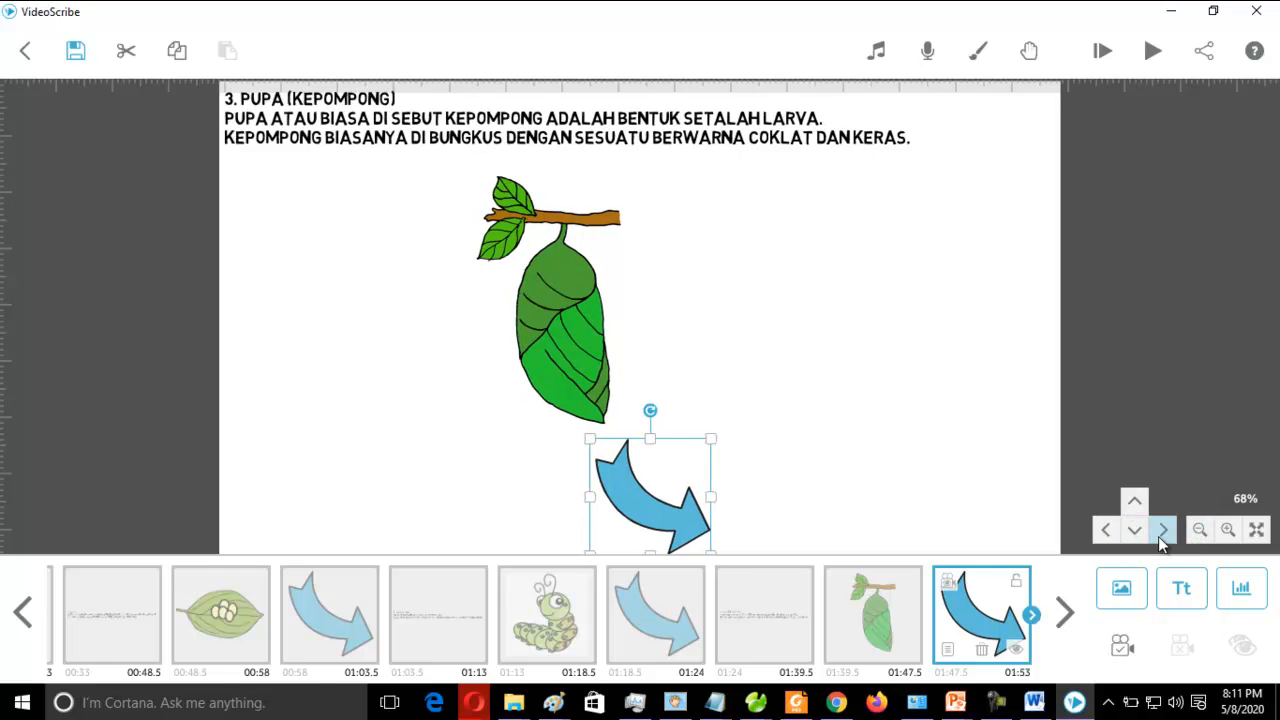
left_click(1160, 532)
left_click(1160, 532)
left_click(1135, 502)
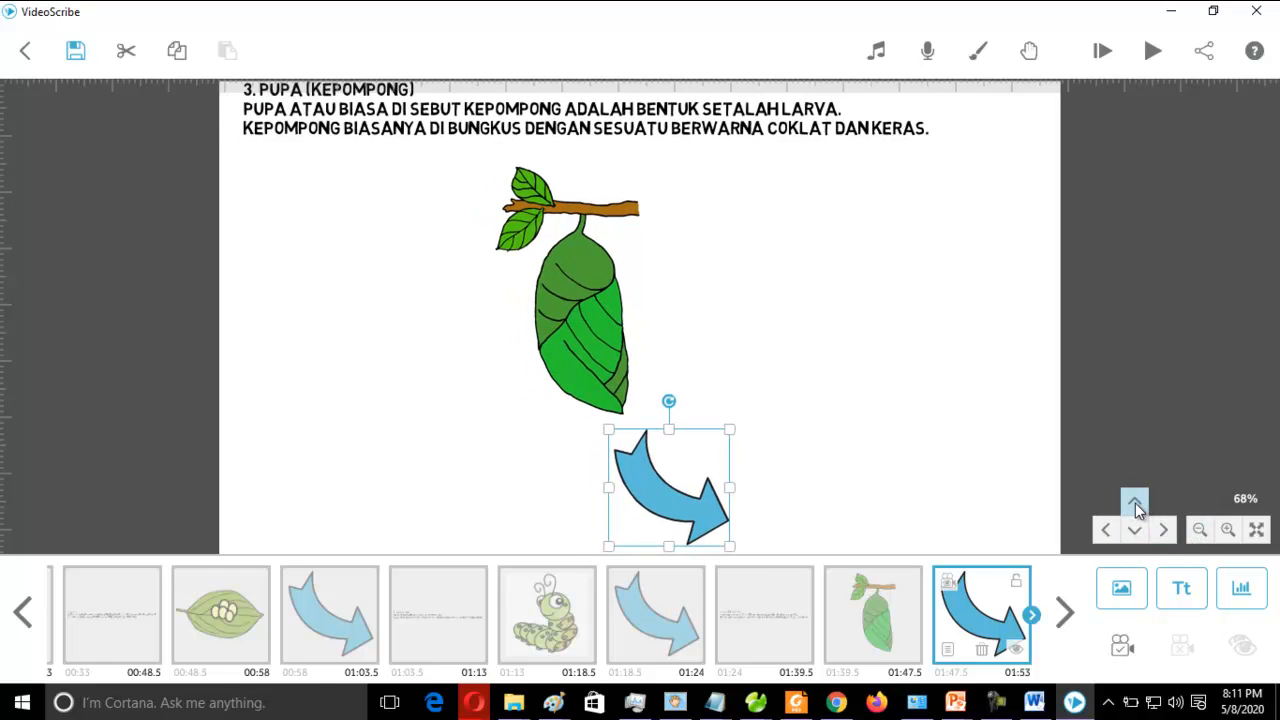
left_click(1134, 530)
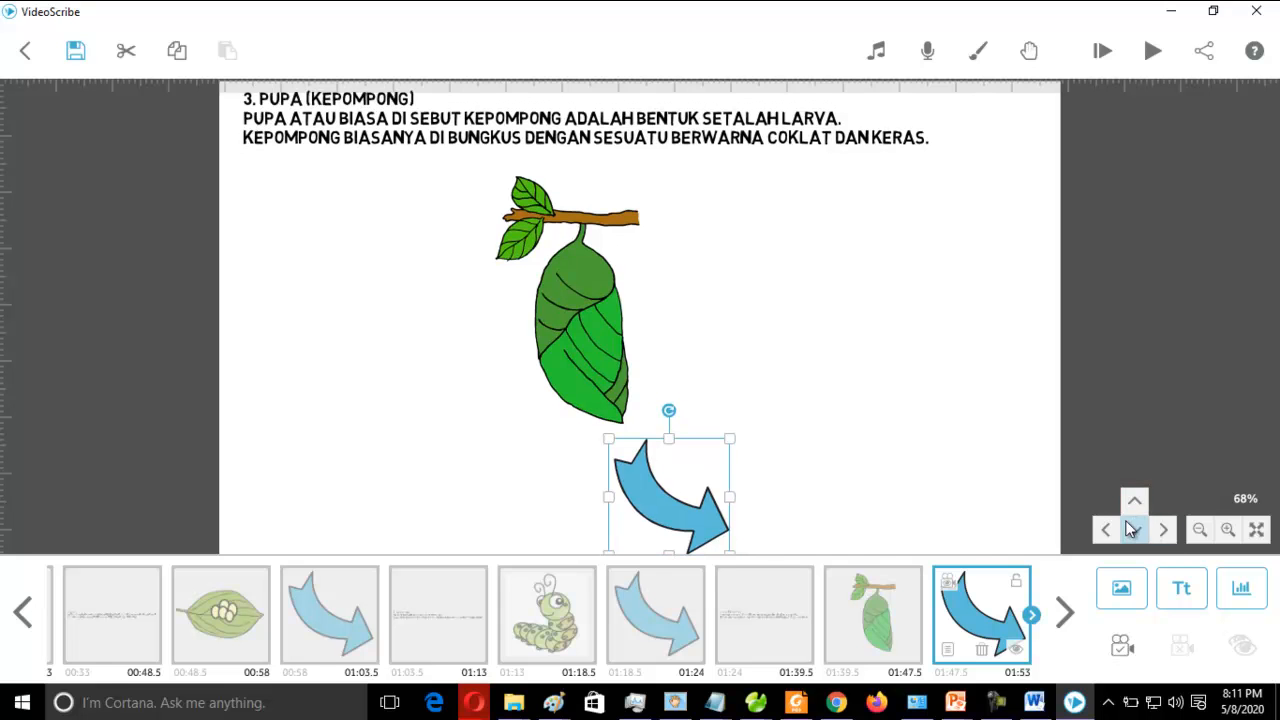
left_click(1121, 645)
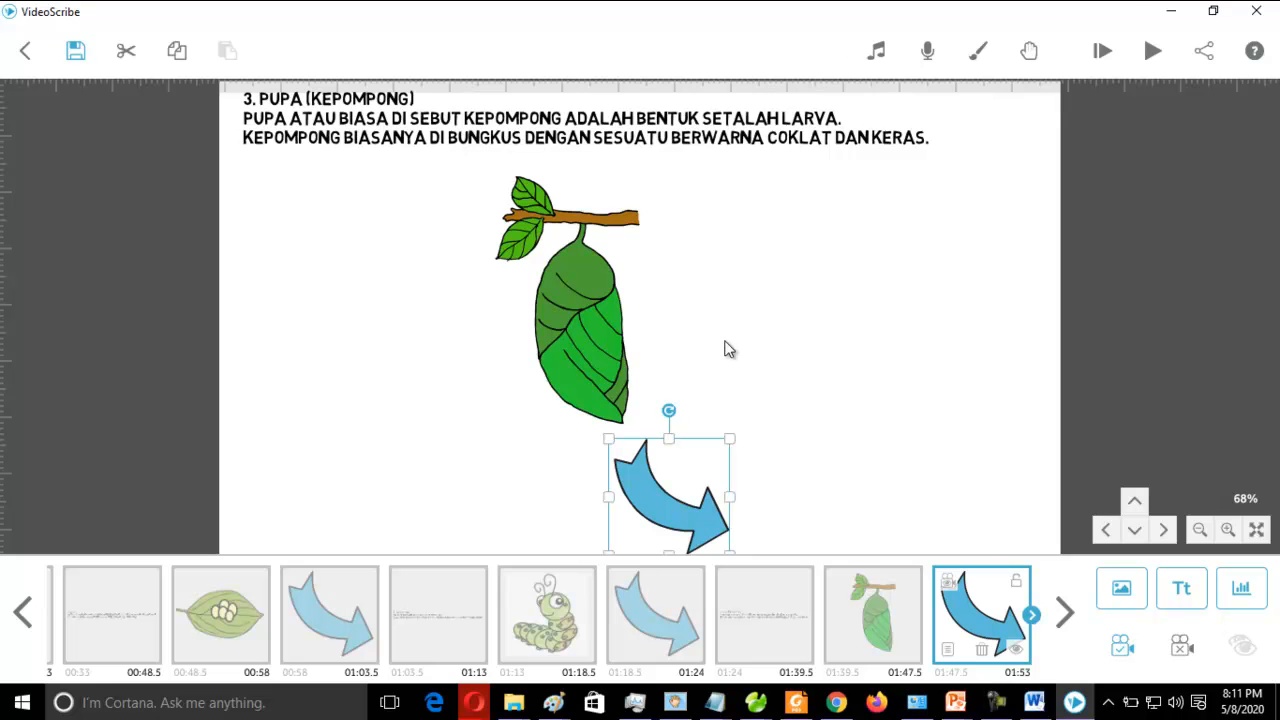
Switch to the Word document and copy the "4. Imago (Kupu-Kupu)" heading with its text up to "masih kecil,"
scroll(748, 336, "down", 4)
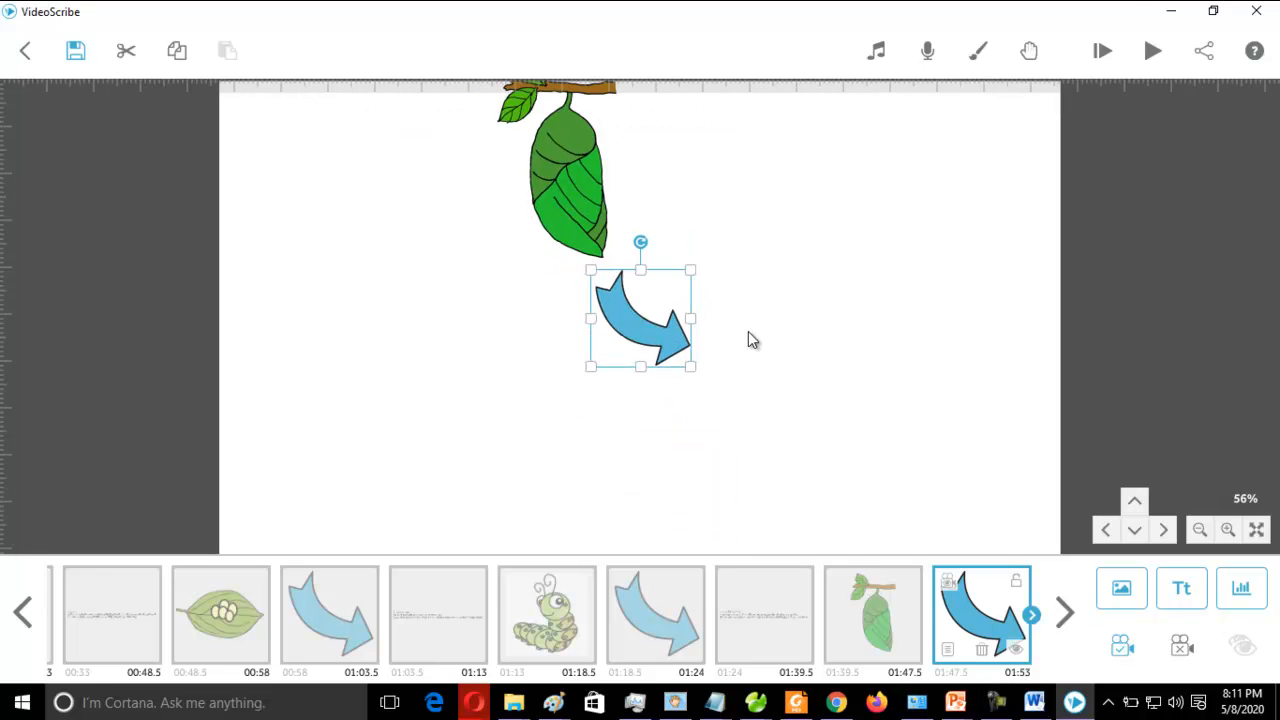
scroll(706, 490, "up", 3)
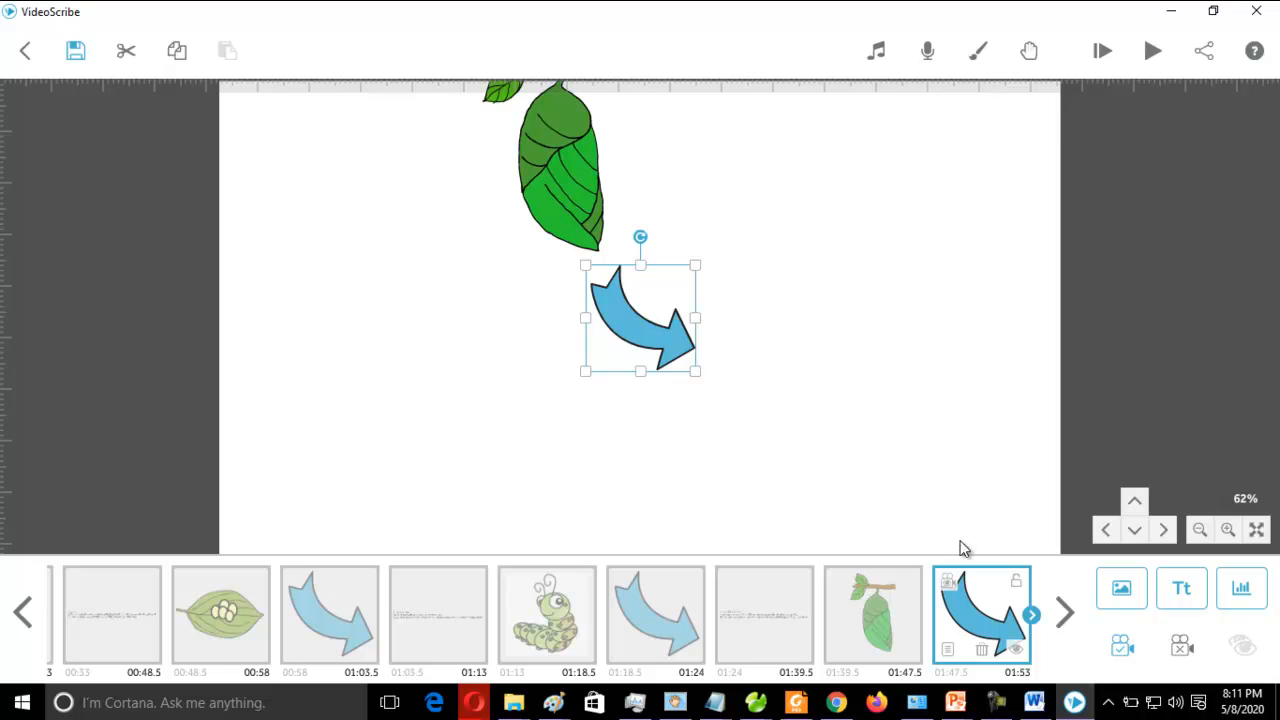
left_click(1040, 704)
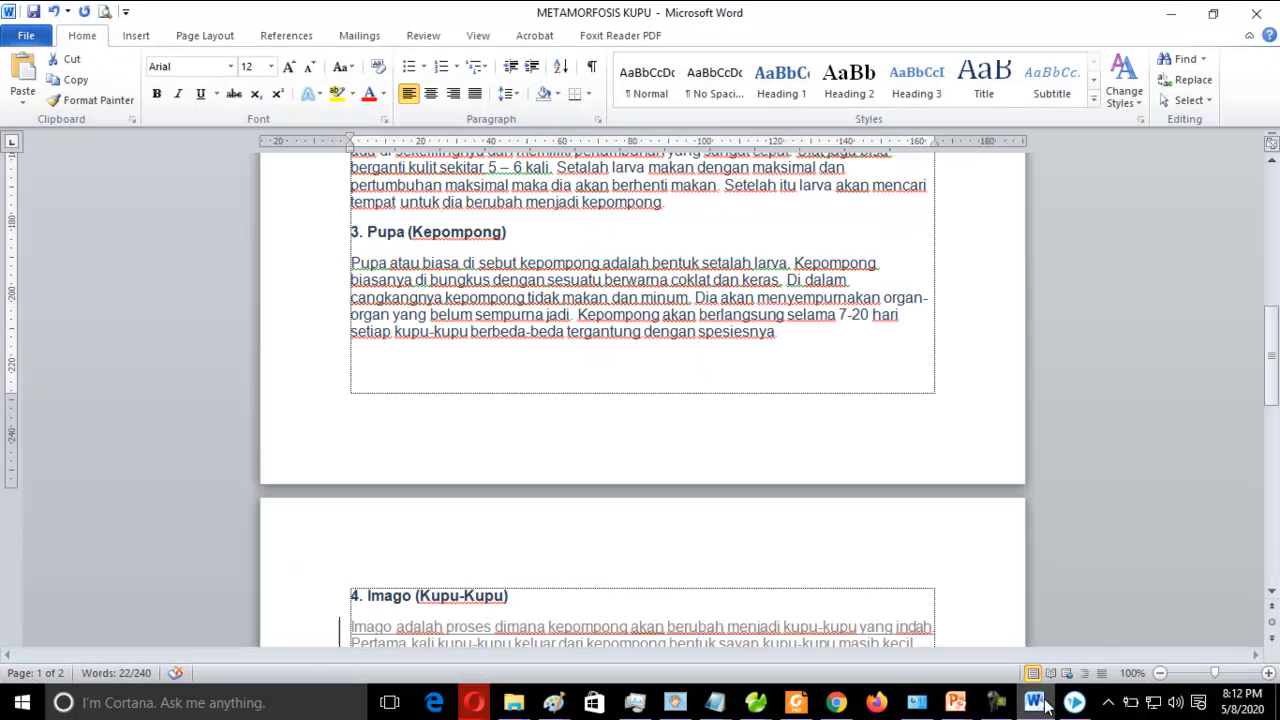
scroll(654, 502, "down", 2)
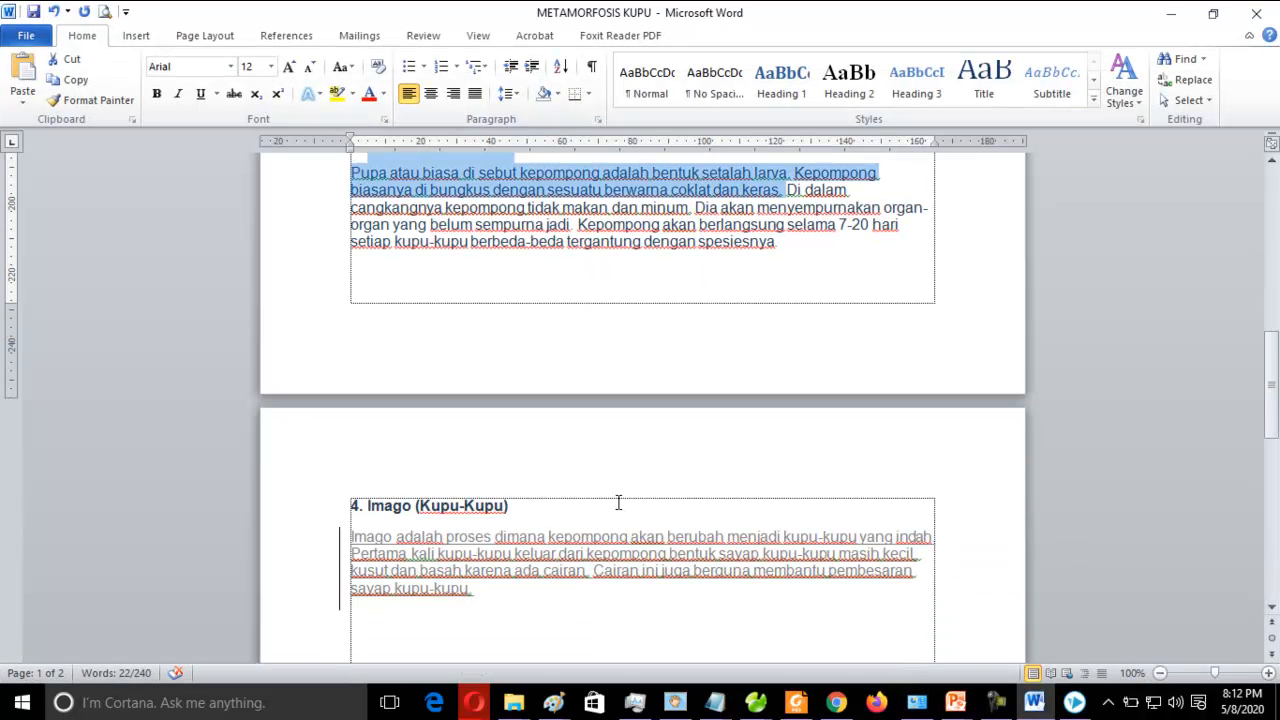
left_click_drag(526, 510, 353, 507)
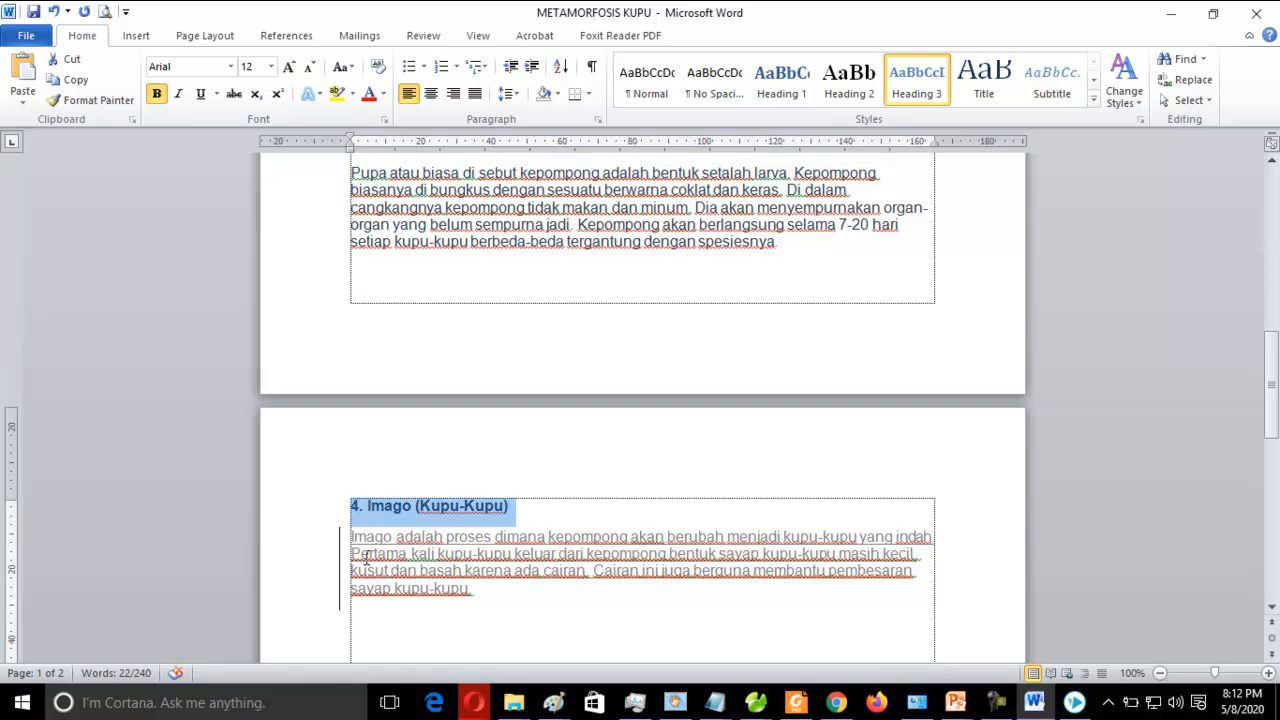
left_click(348, 515)
left_click_drag(349, 512, 616, 553)
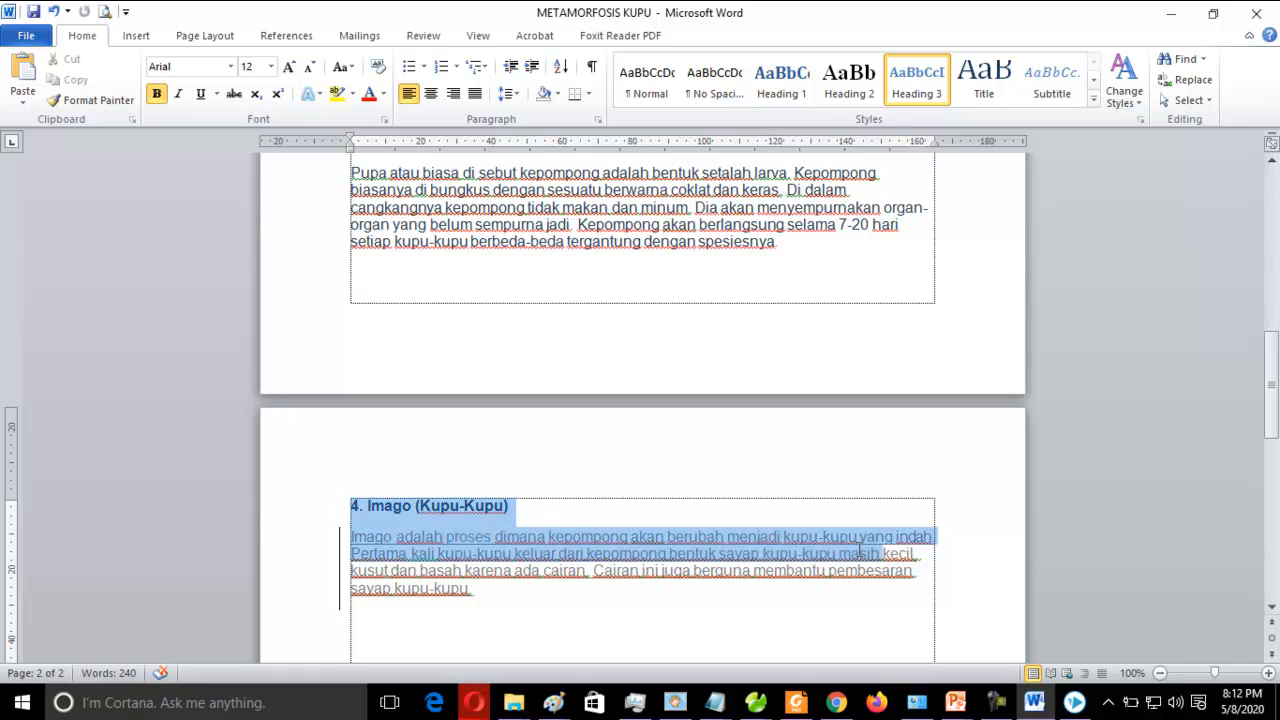
left_click_drag(780, 553, 936, 559)
key("ctrl+c")
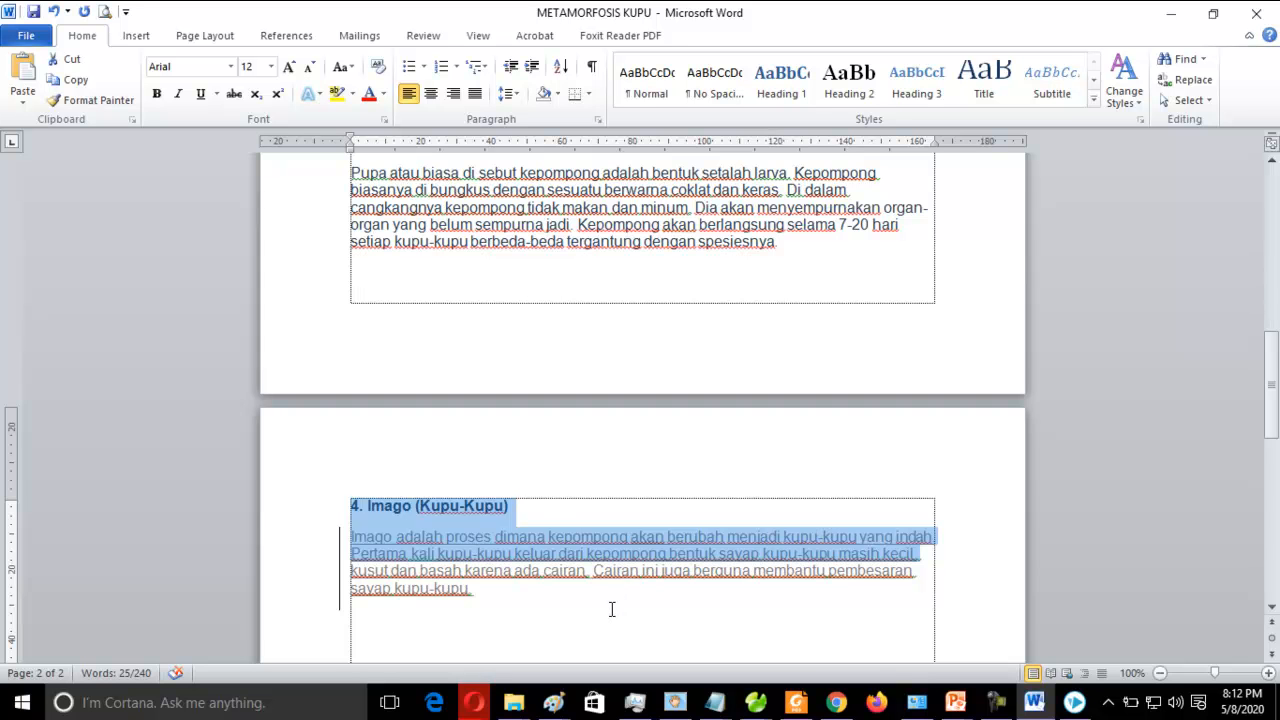
left_click(838, 706)
left_click(838, 706)
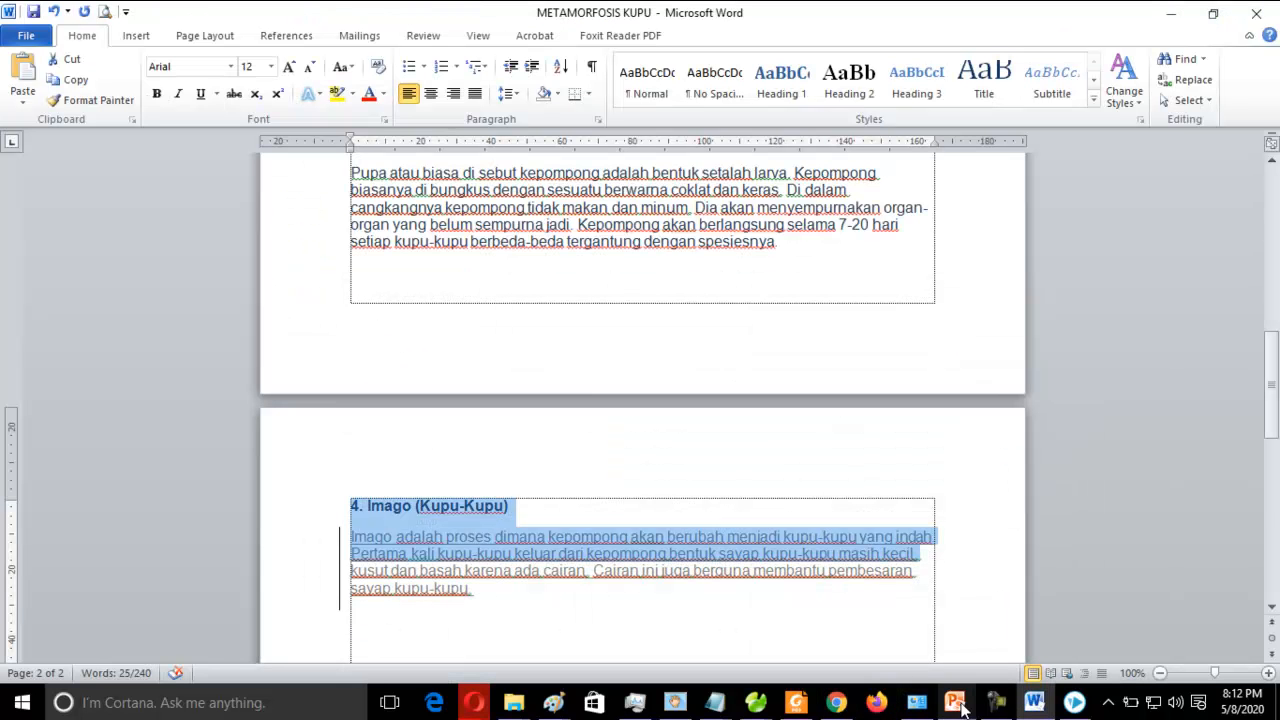
Back in VideoScribe, add the copied Imago section as a text element below the arrow, splitting its body into four lines
left_click(1074, 704)
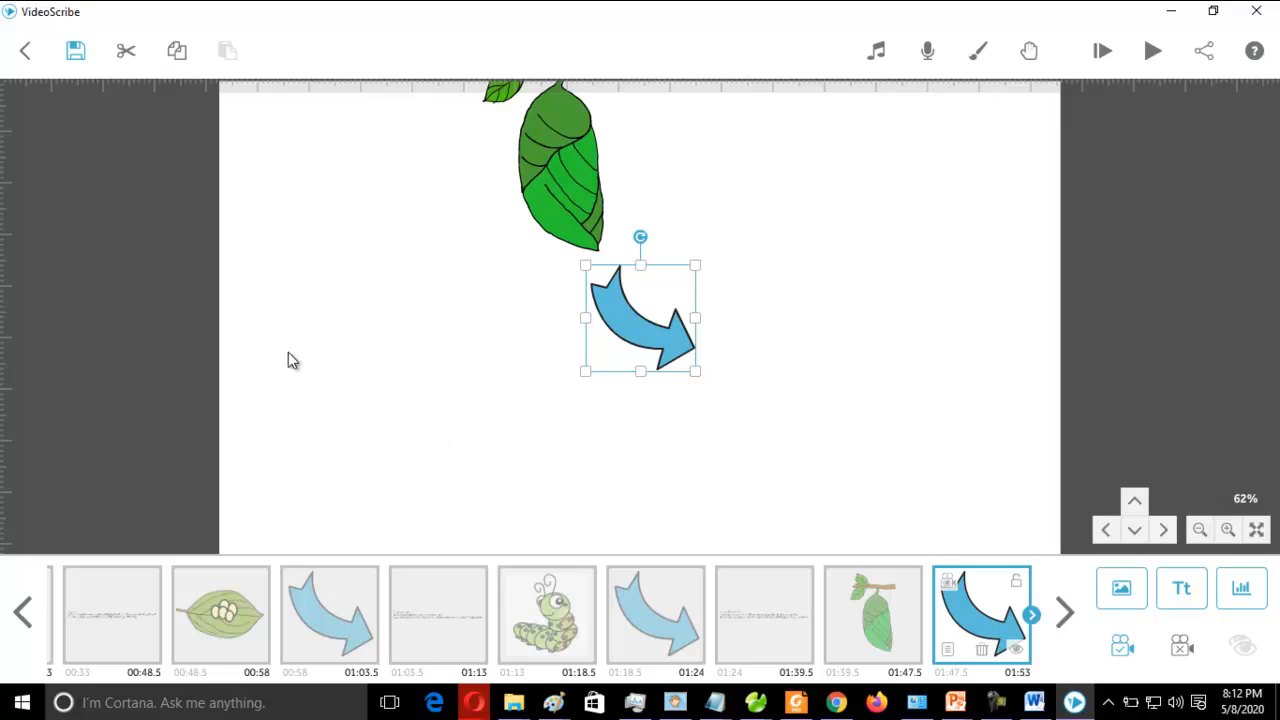
left_click(341, 385)
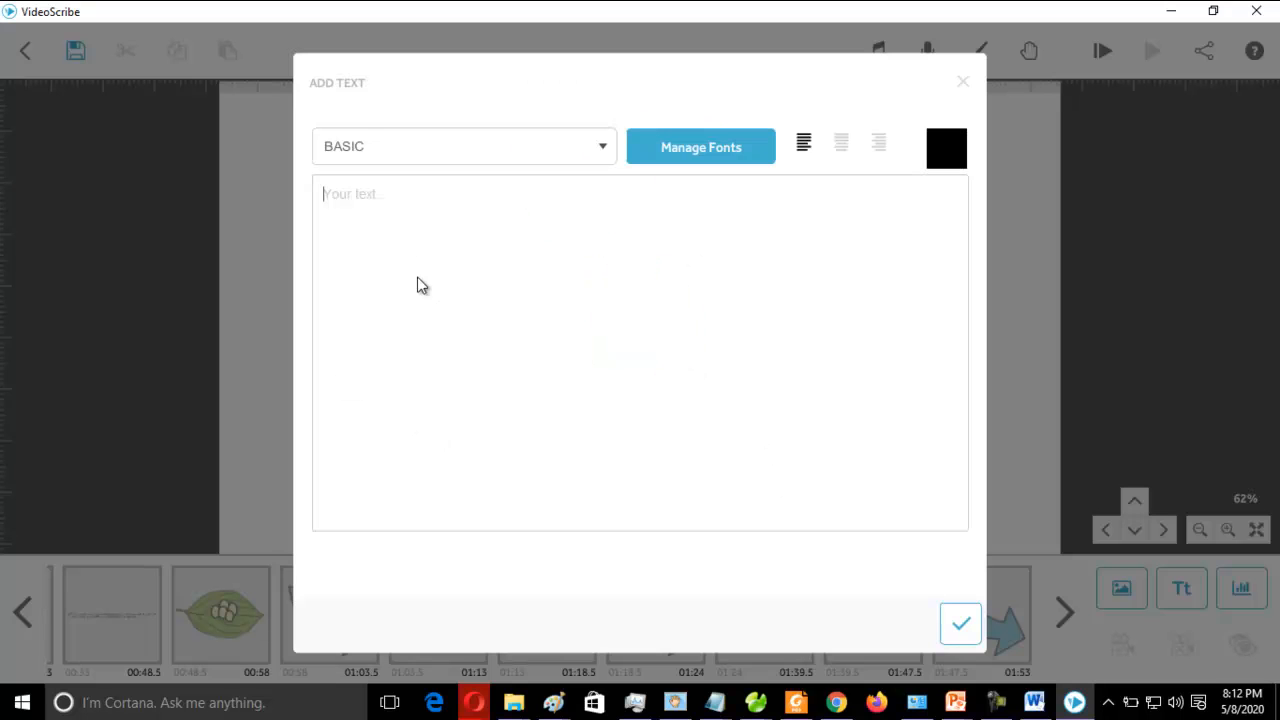
key("ctrl+v")
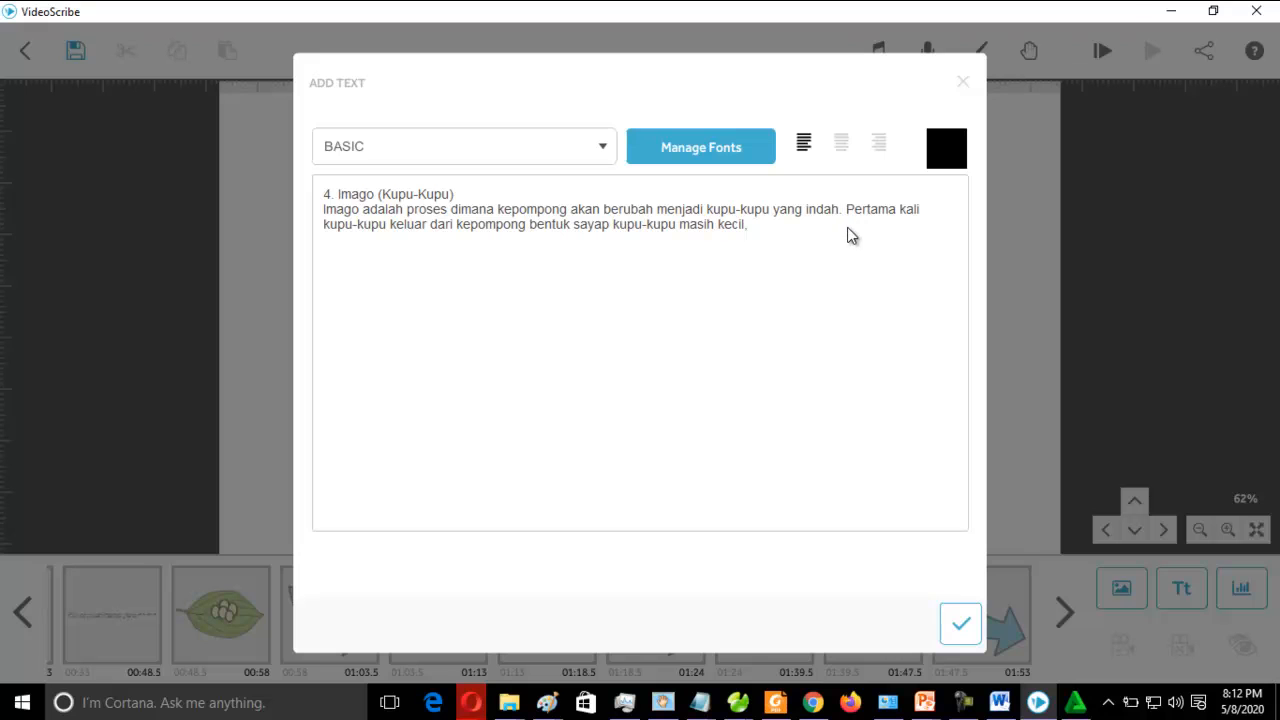
key("Return")
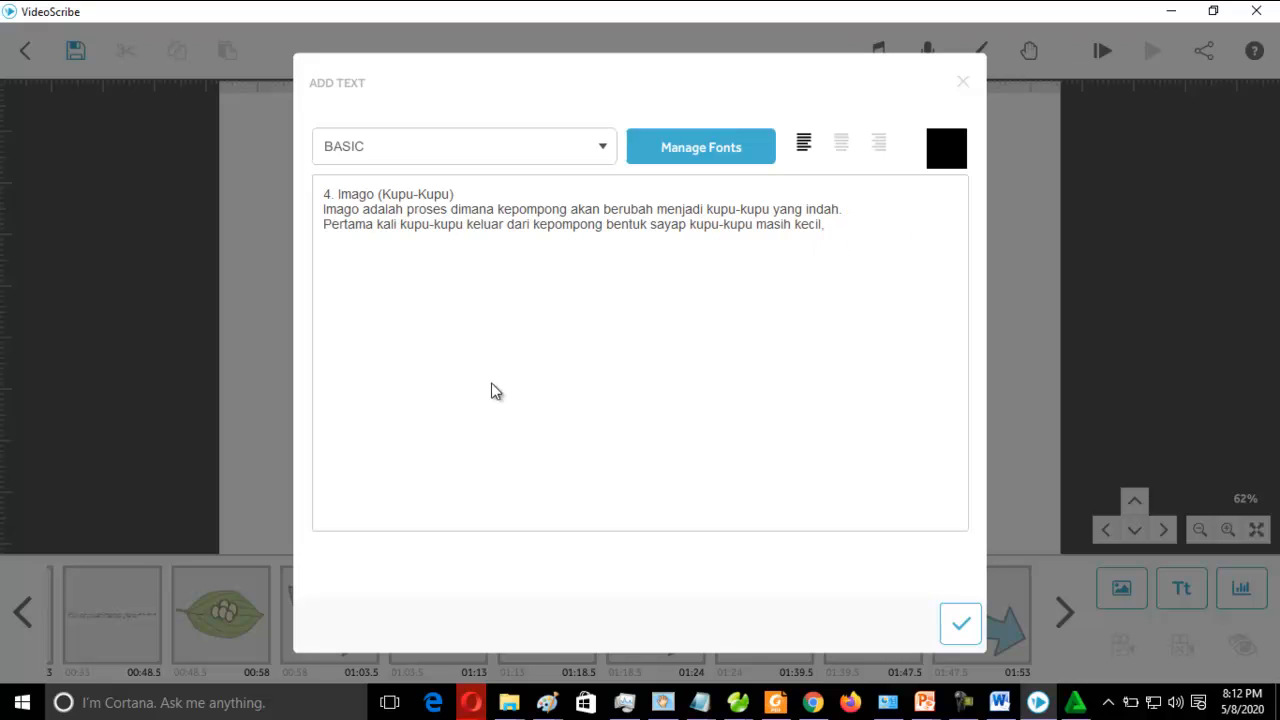
left_click(961, 630)
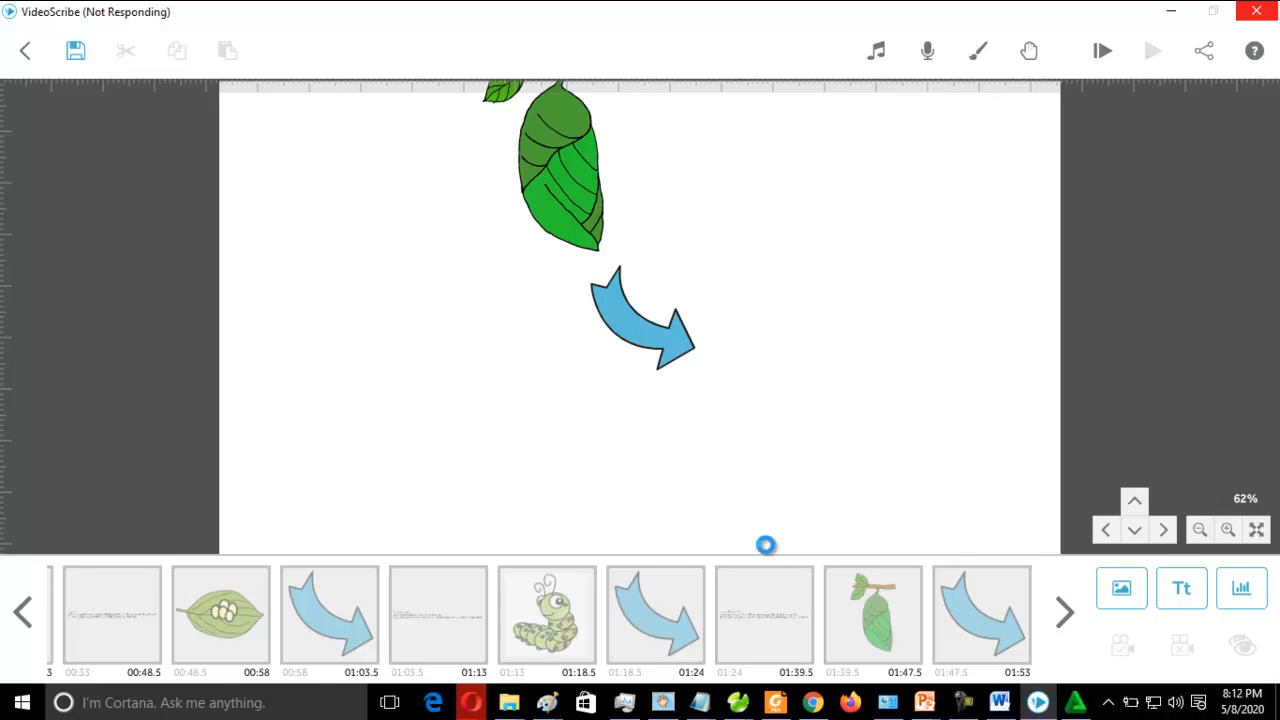
left_click(963, 705)
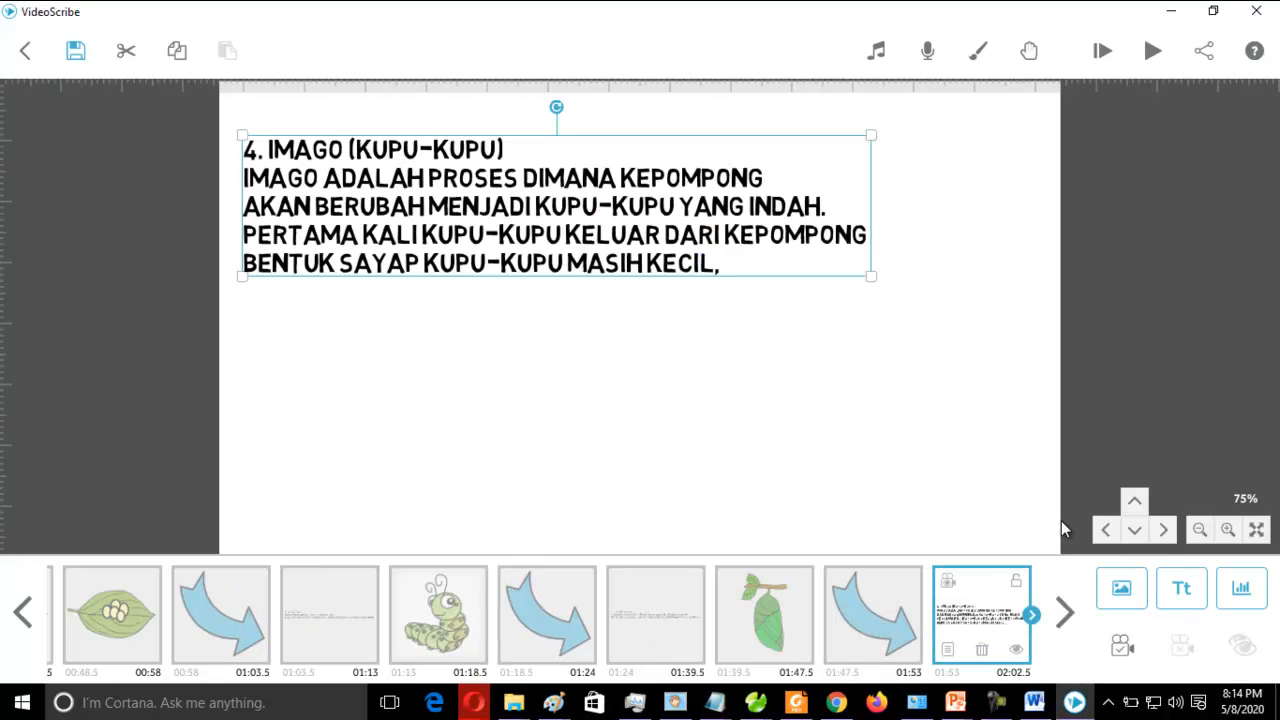
left_click(891, 434)
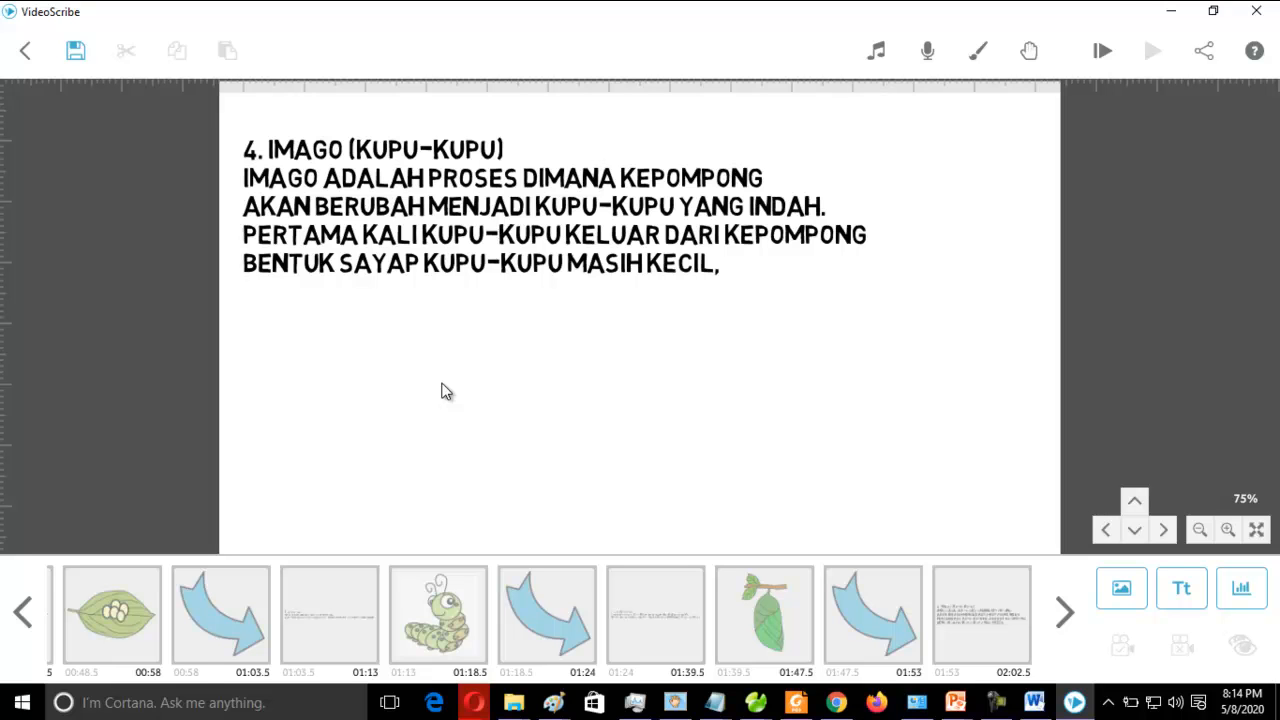
Import the butterfly image kupu2 from the METAMORFOSIS KUPU-KUPU folder for the Imago section
left_click(1122, 590)
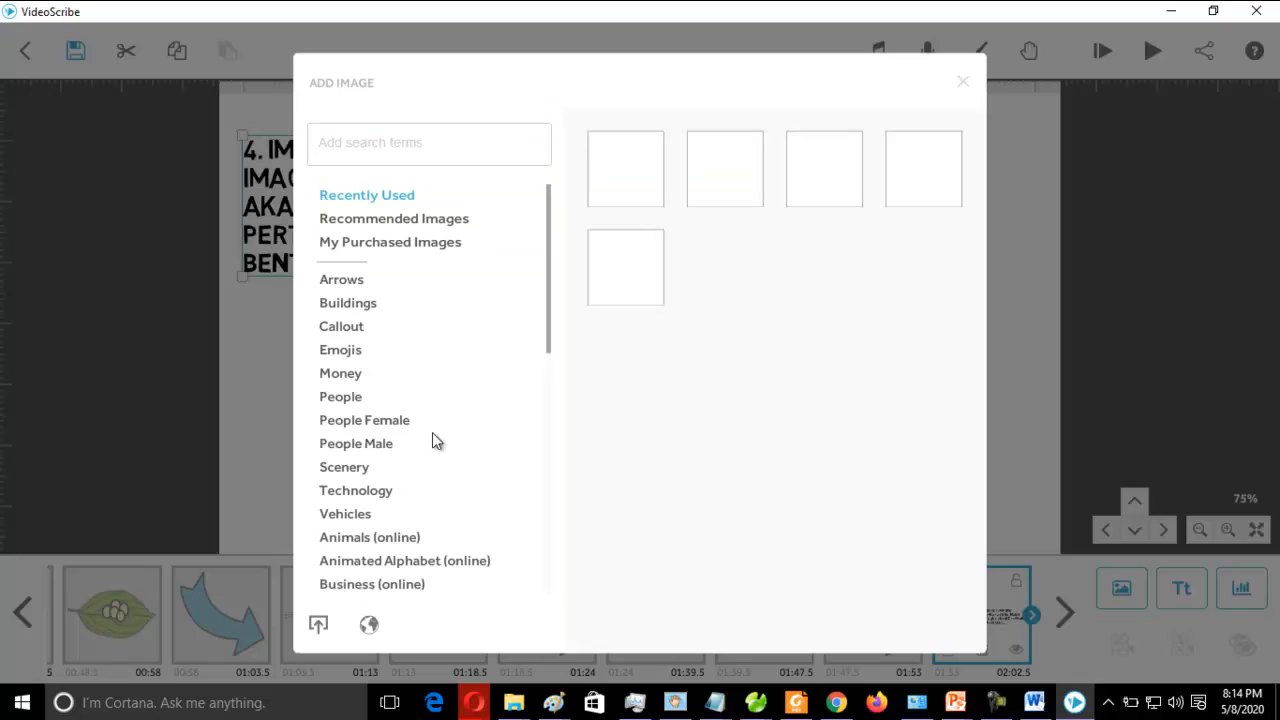
left_click(319, 625)
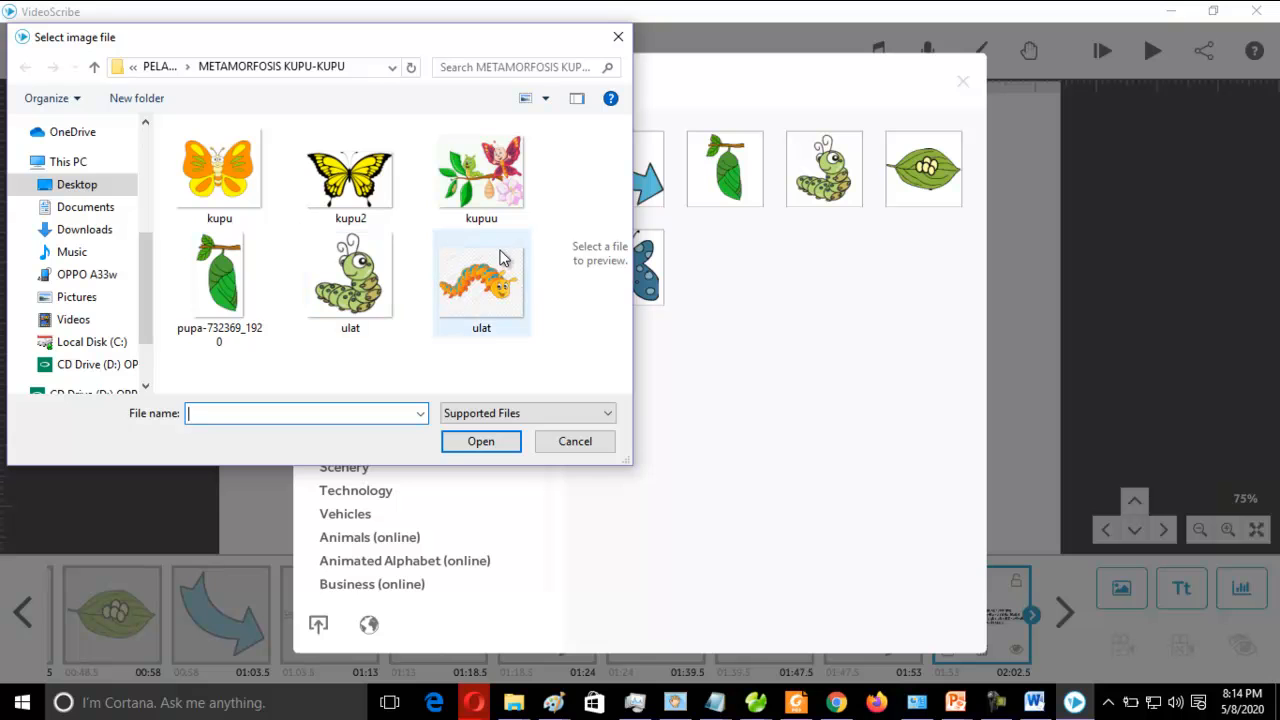
left_click(350, 195)
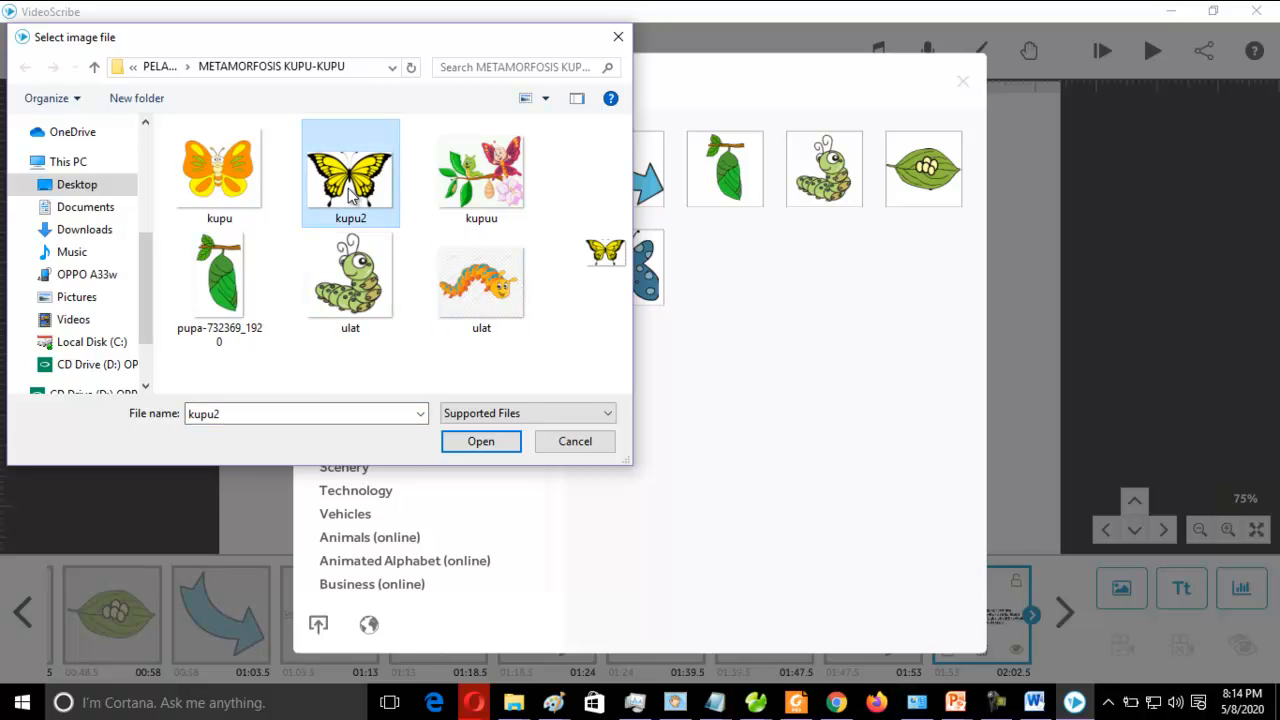
left_click(481, 441)
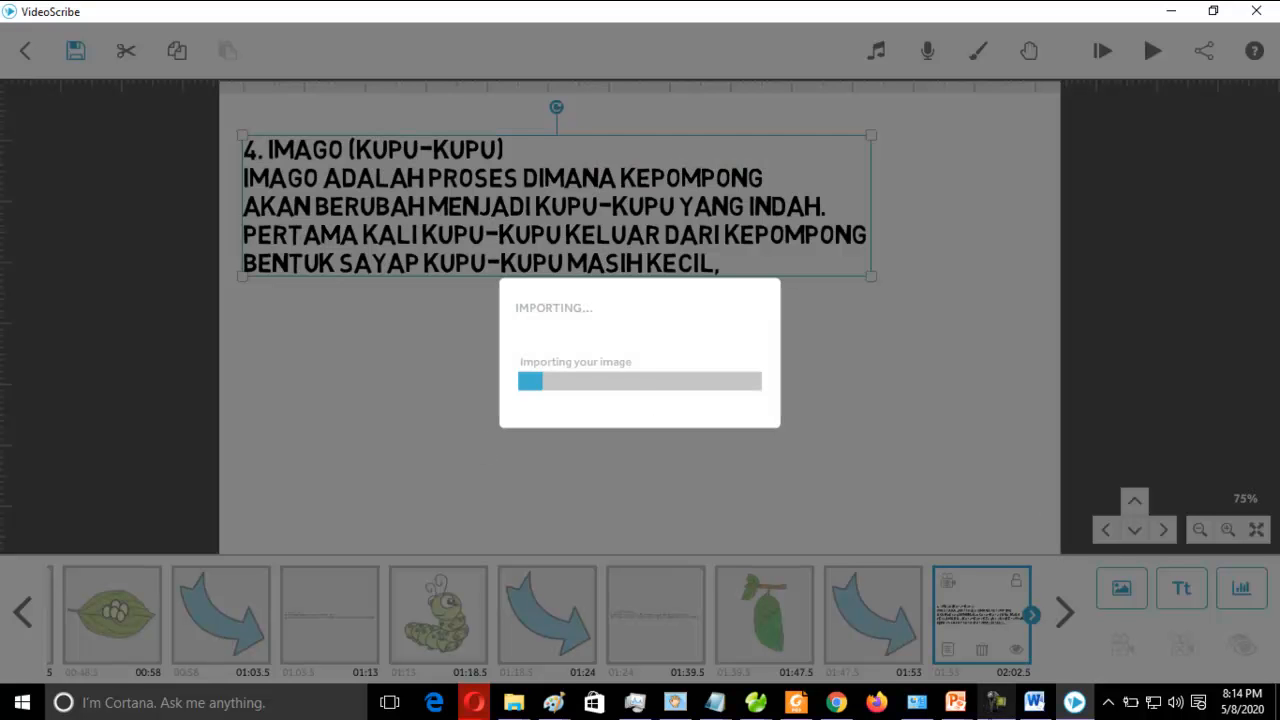
left_click(990, 708)
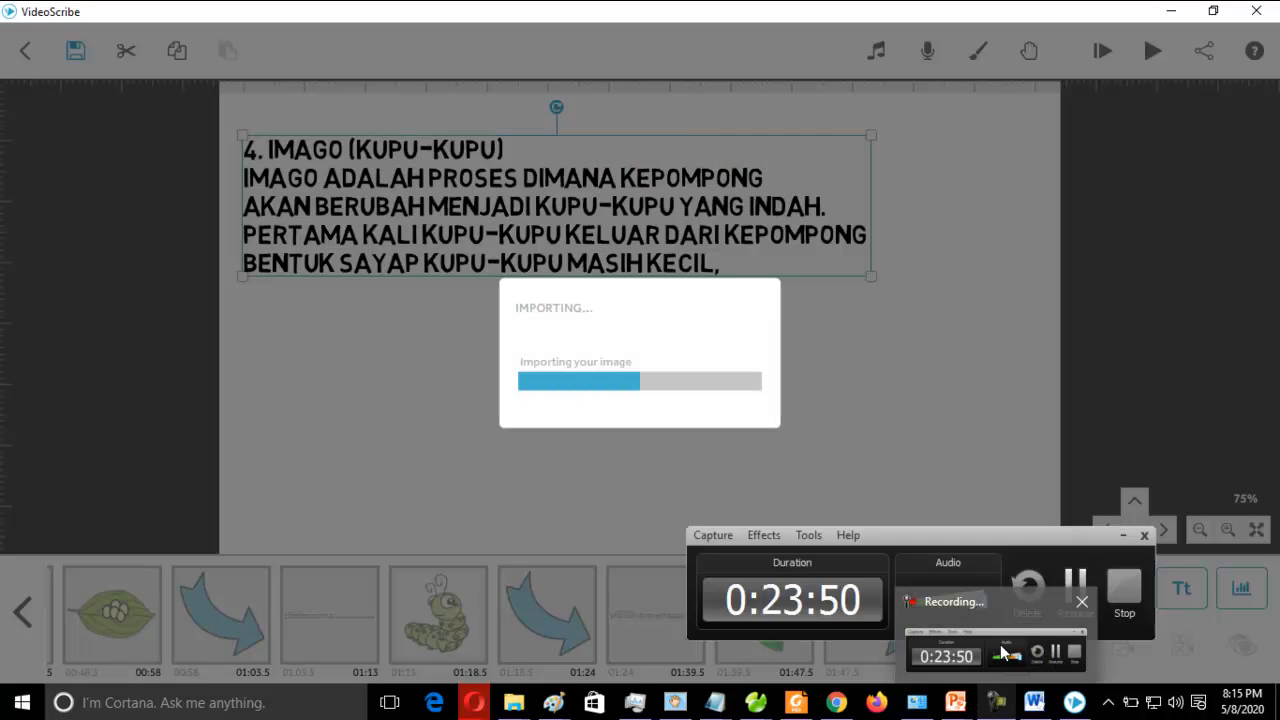
left_click(1071, 588)
left_click(1073, 586)
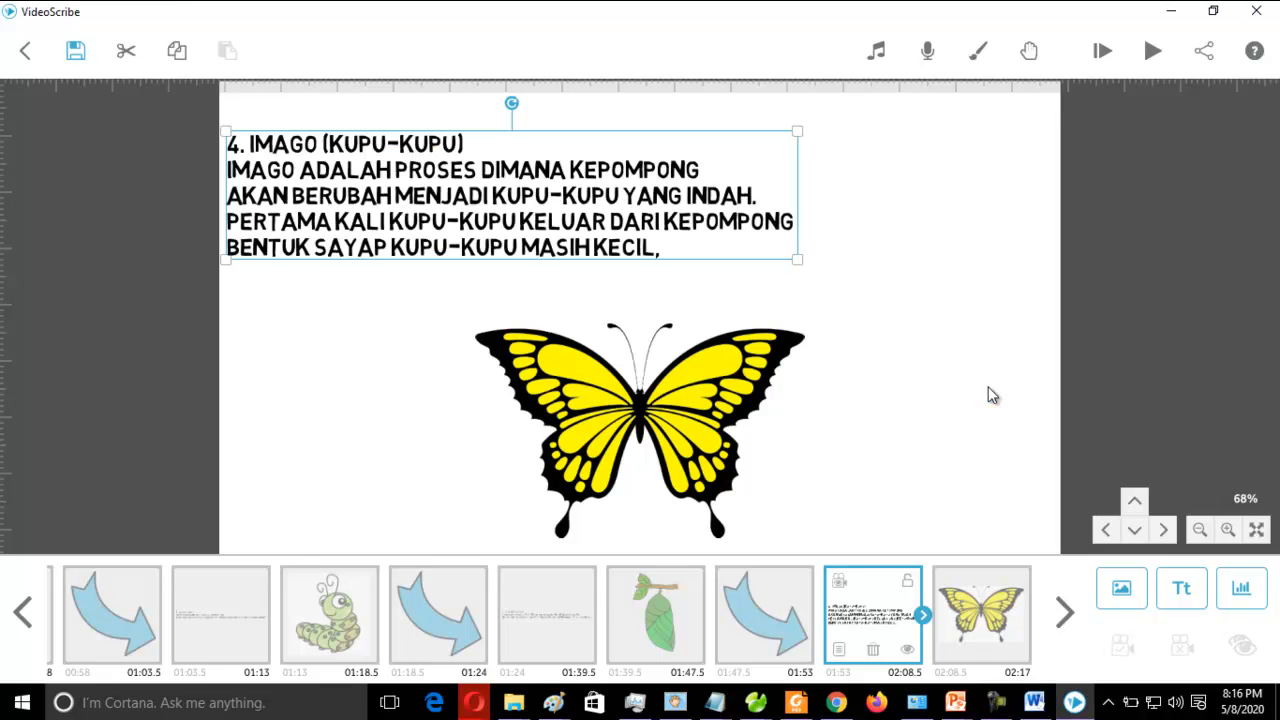
Play the whole animation from the start and check the overall layout of the metamorphosis stages on the canvas
left_click(1103, 51)
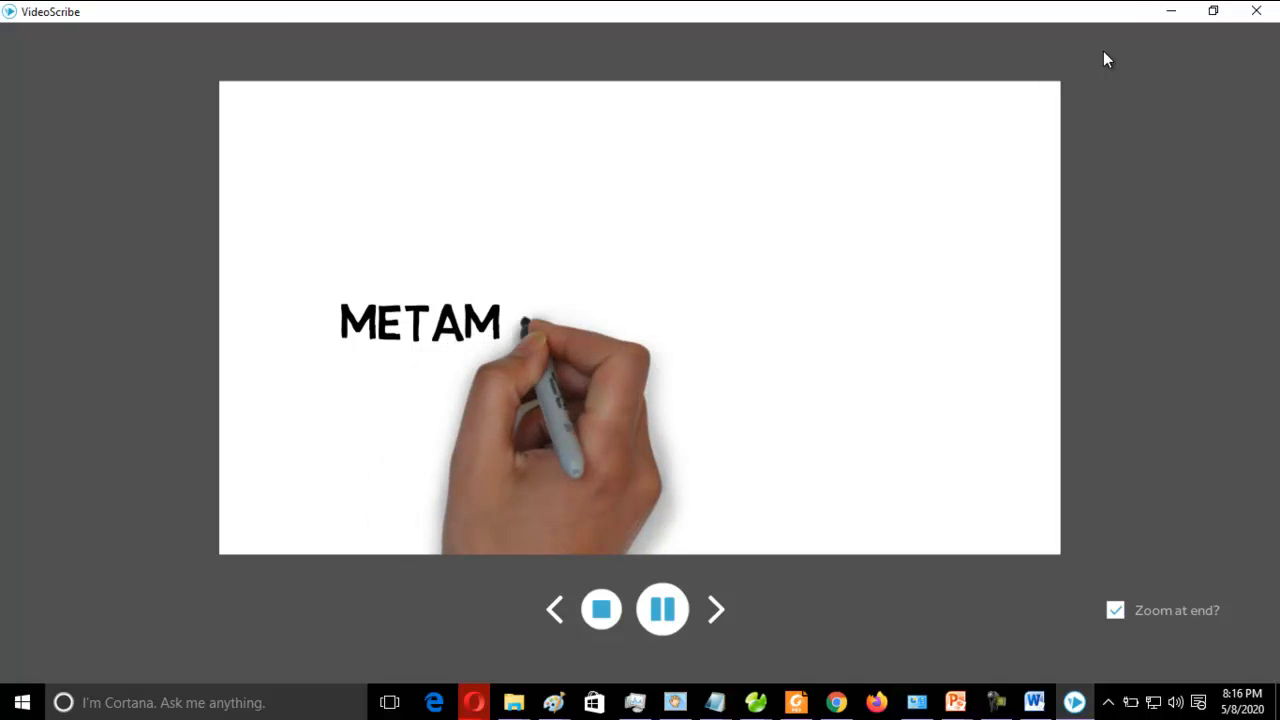
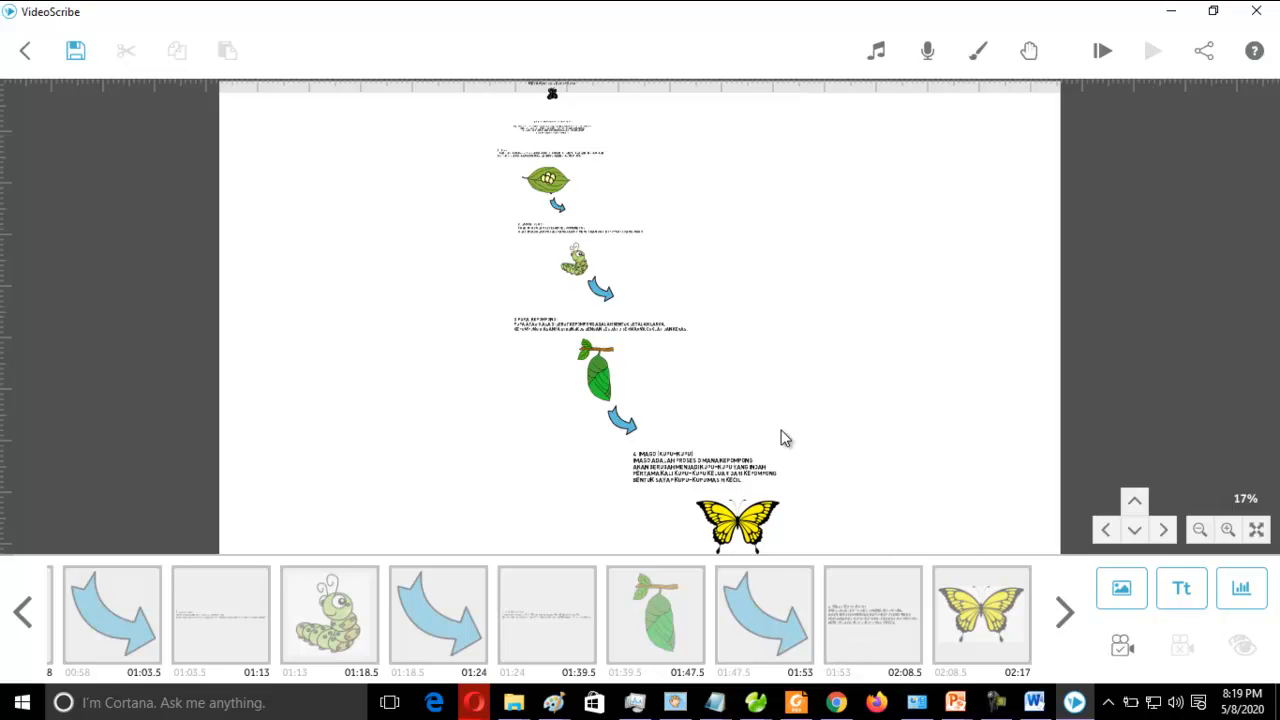
scroll(560, 249, "up", 1)
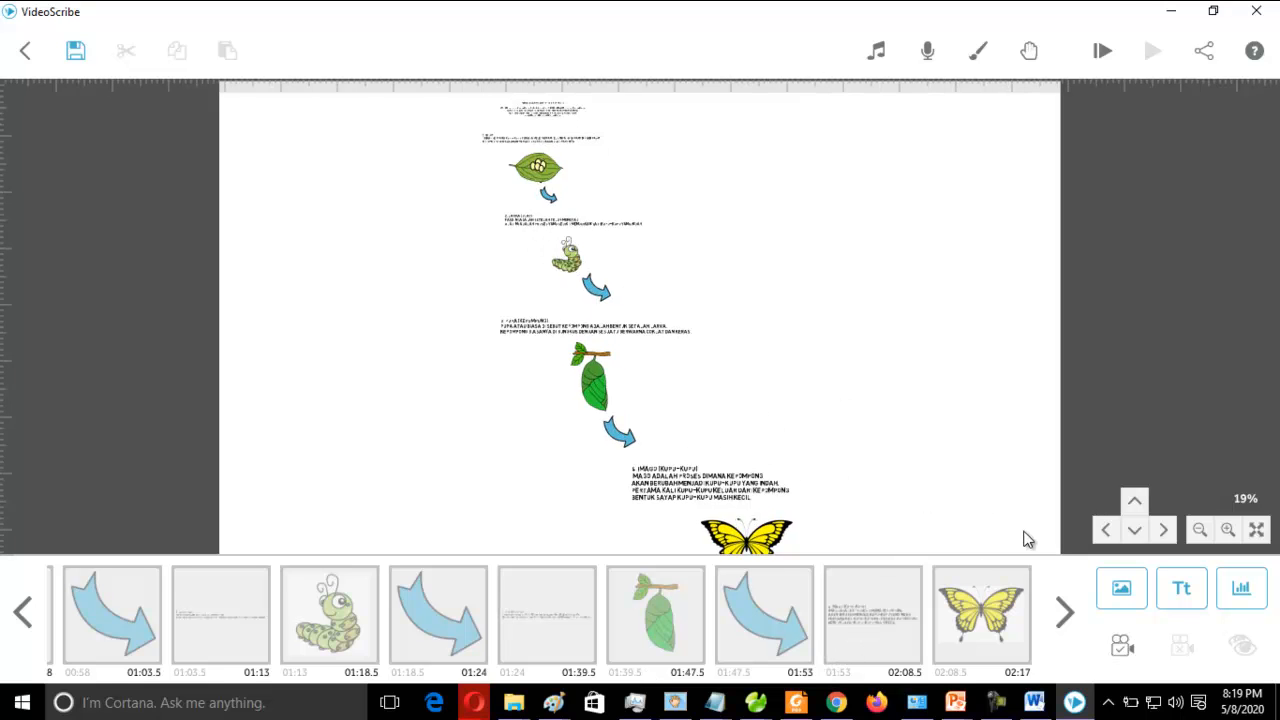
scroll(718, 449, "up", 1)
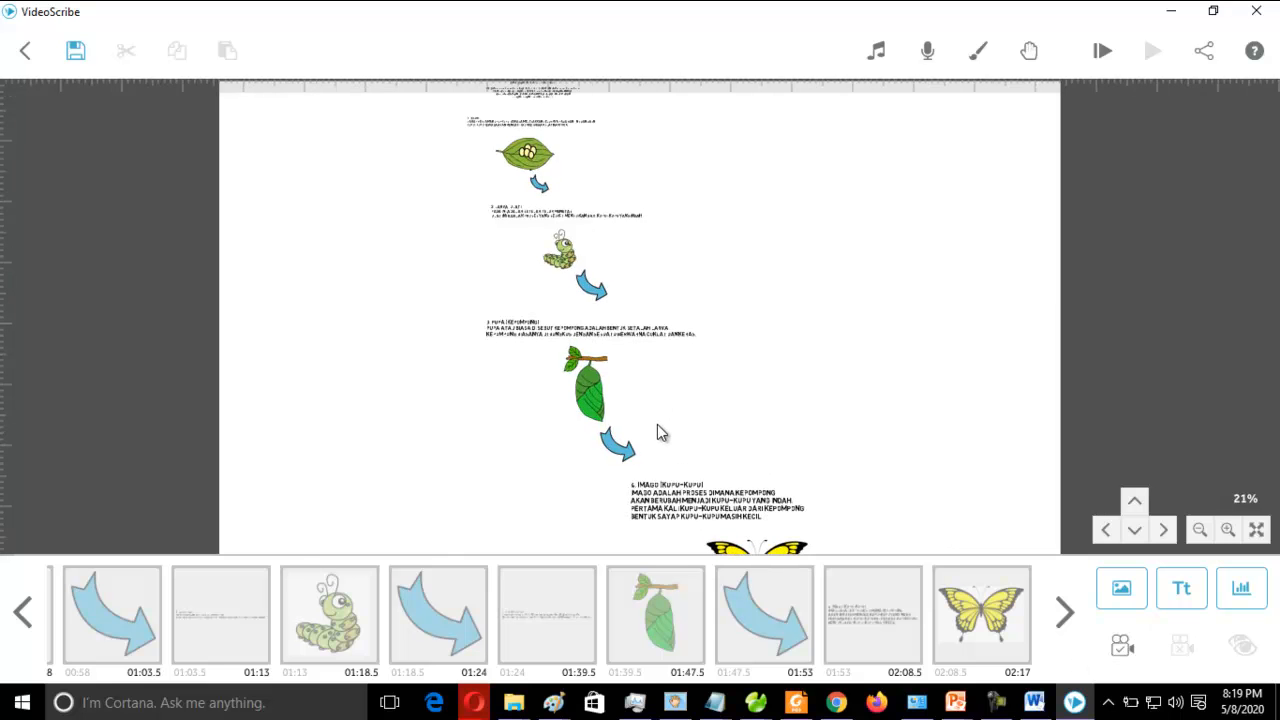
scroll(746, 465, "up", 1)
left_click(996, 703)
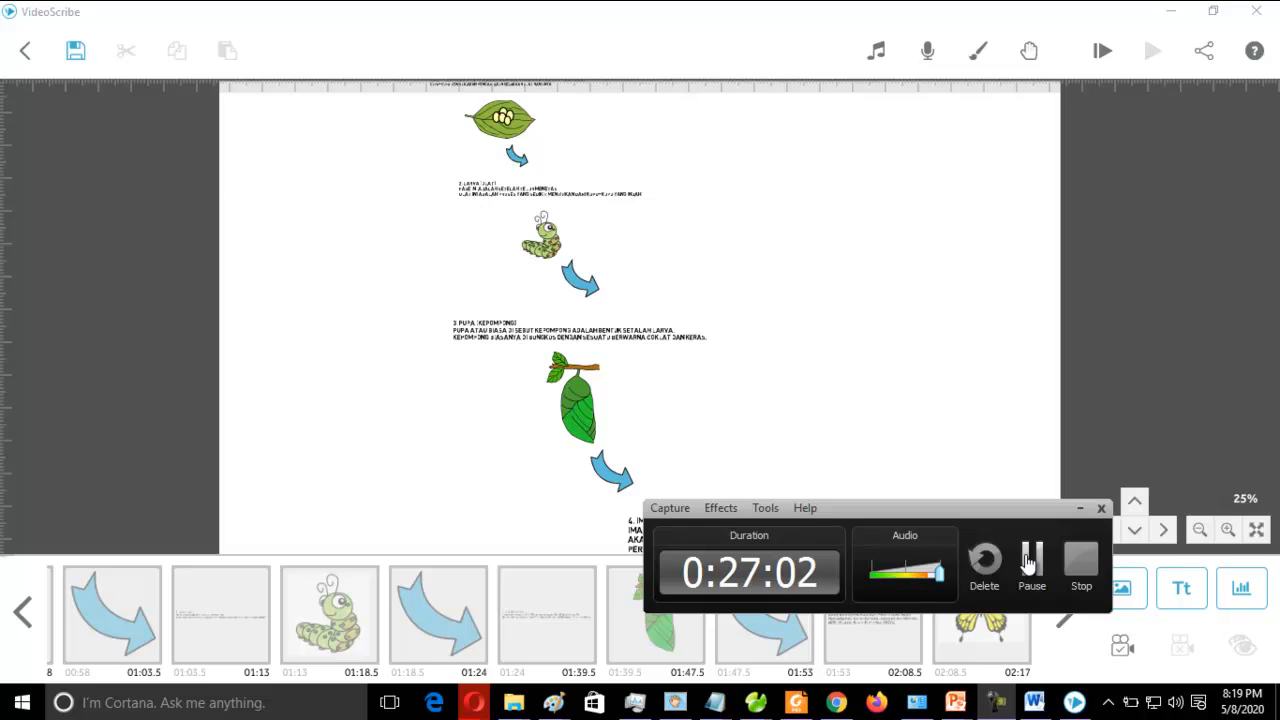
left_click(1029, 563)
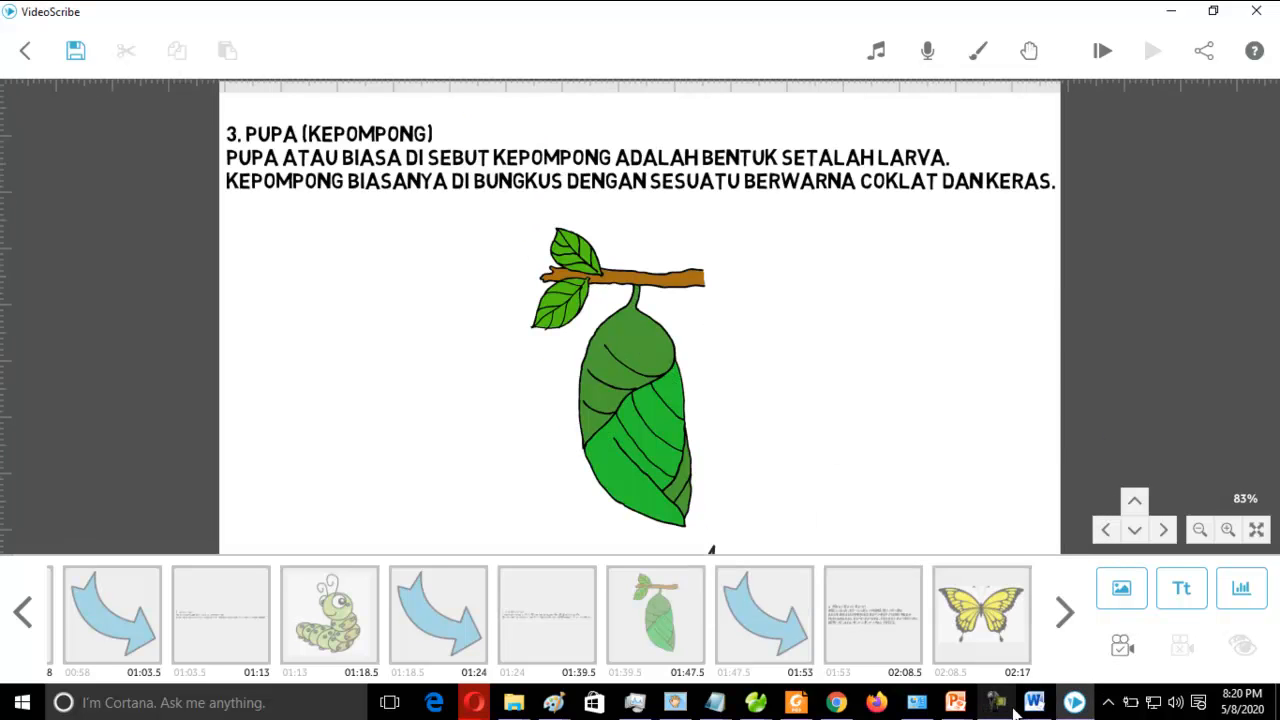
left_click(997, 704)
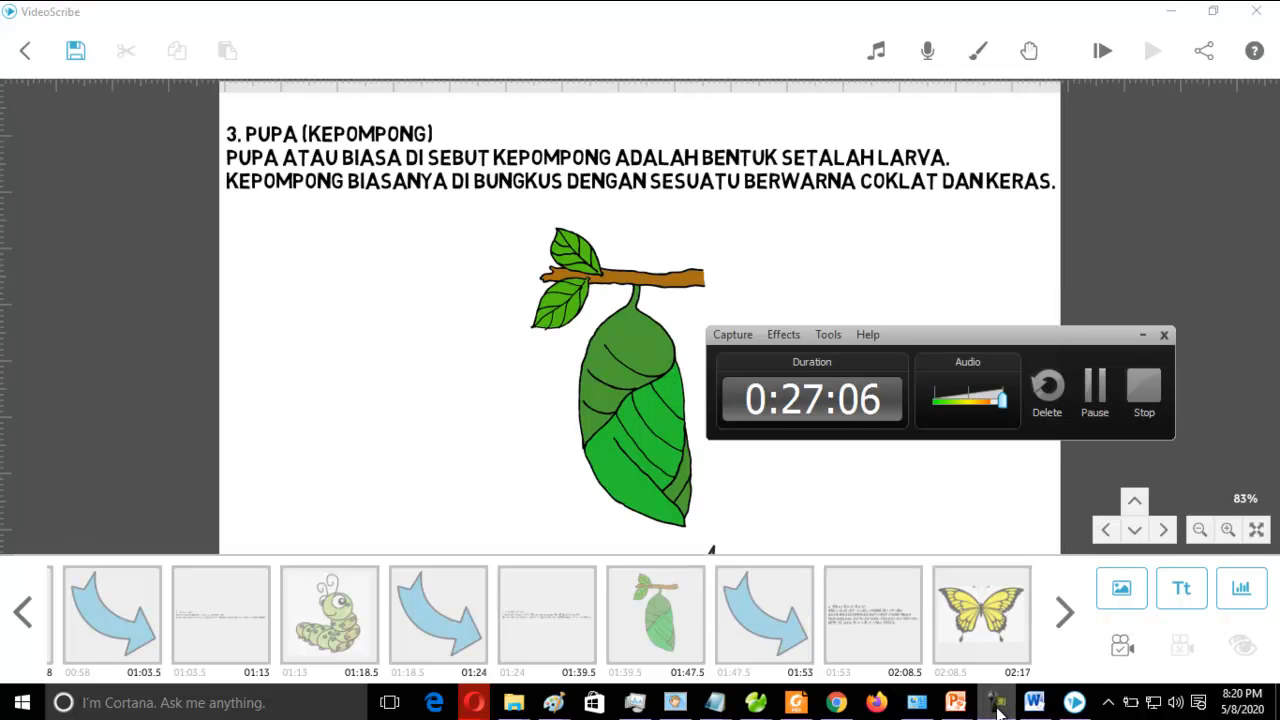
left_click(997, 705)
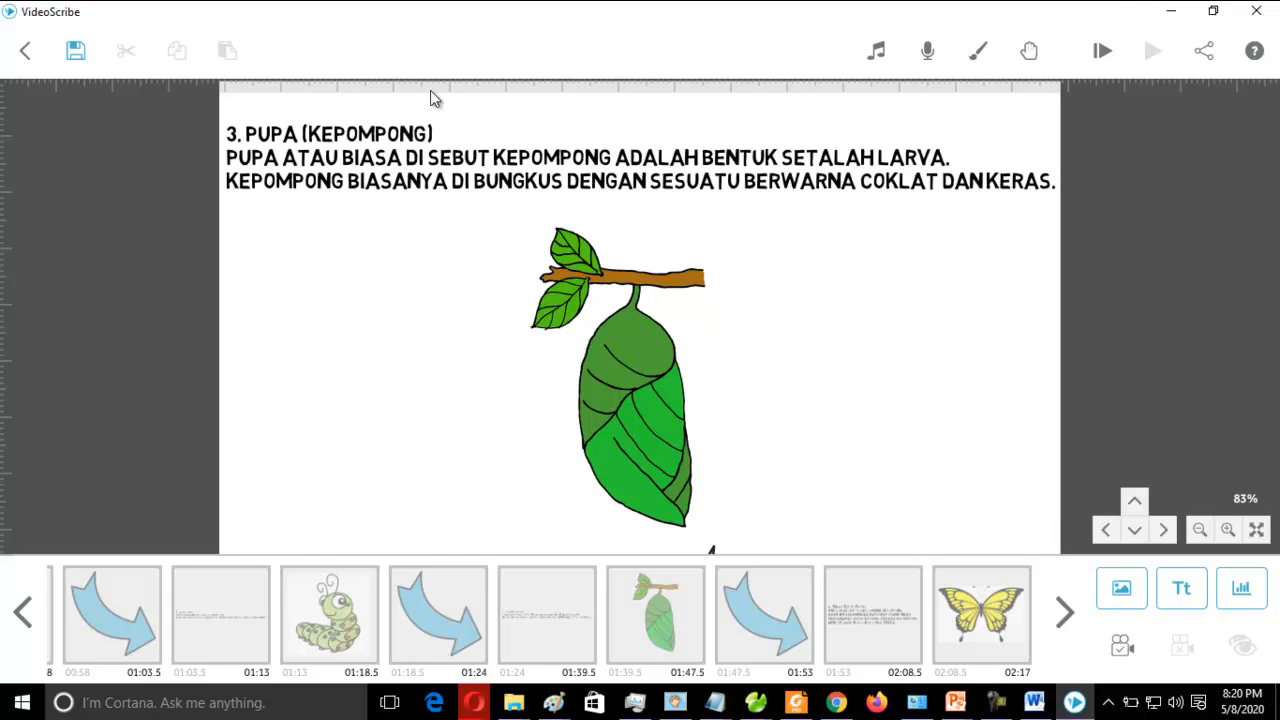
Set the camera of the Pupa text to the current position and check the pupa image, following arrow and Imago text
left_click(1124, 656)
left_click(980, 650)
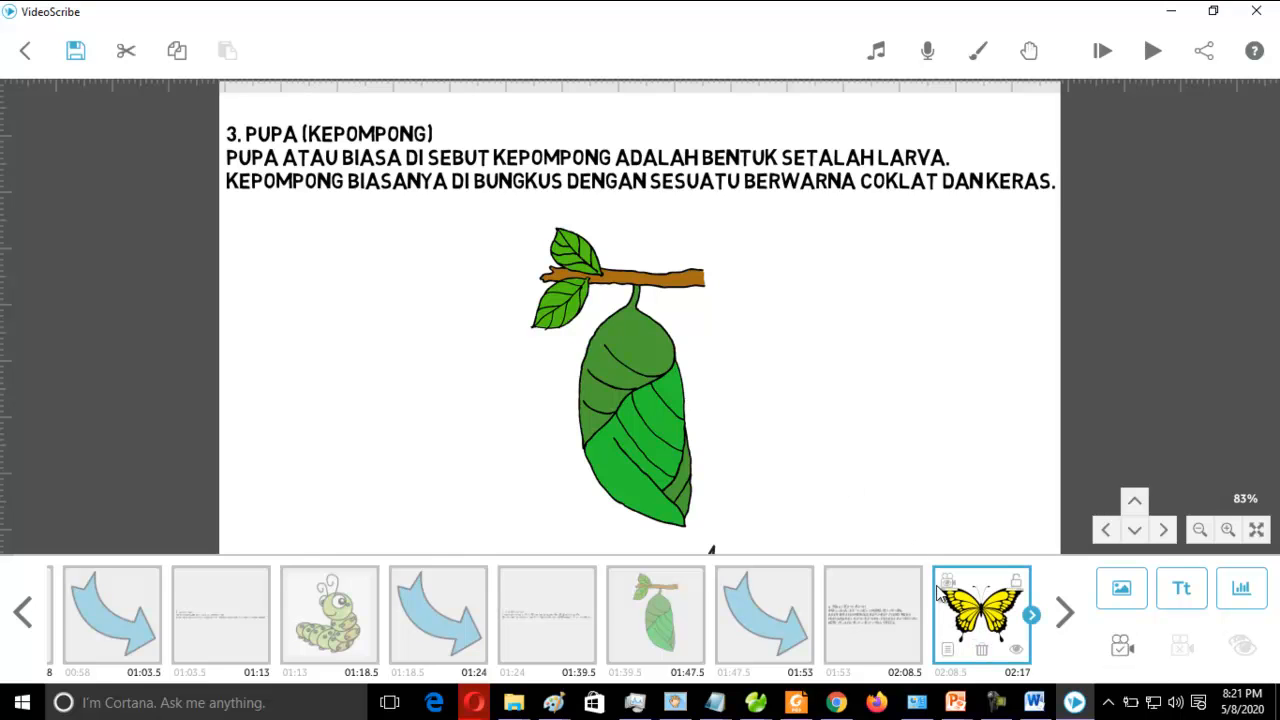
left_click(893, 650)
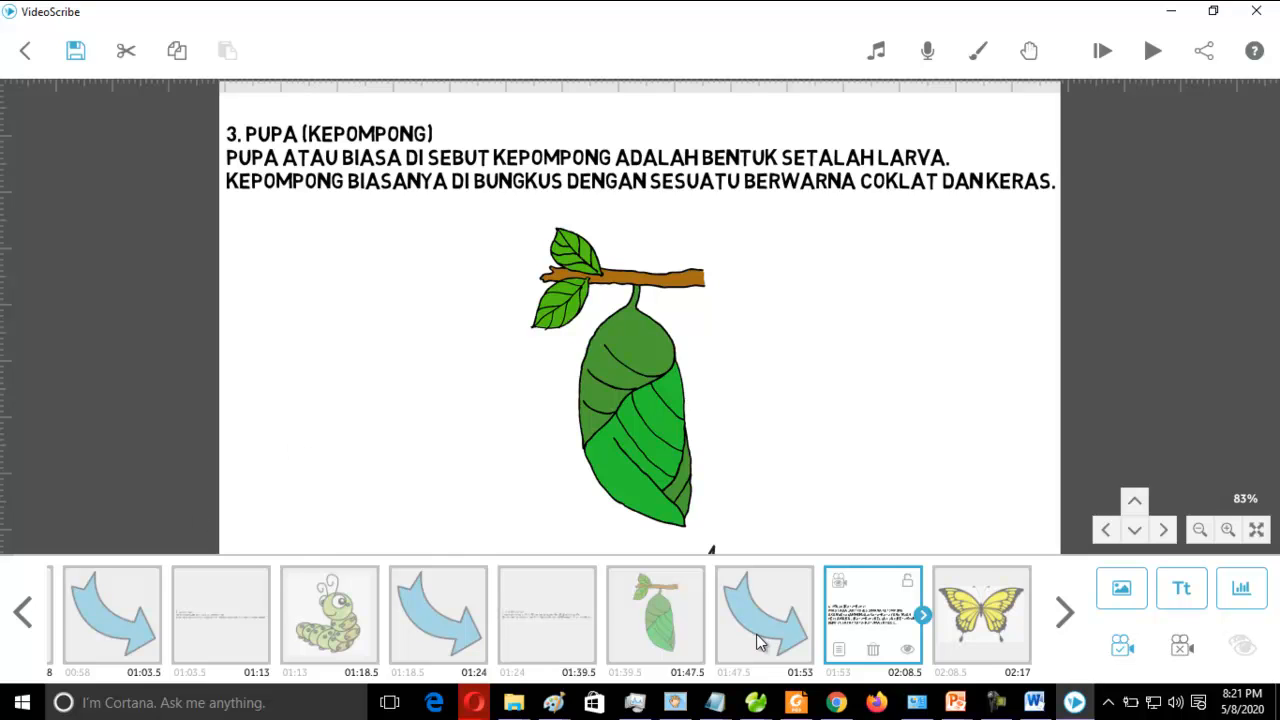
left_click(520, 636)
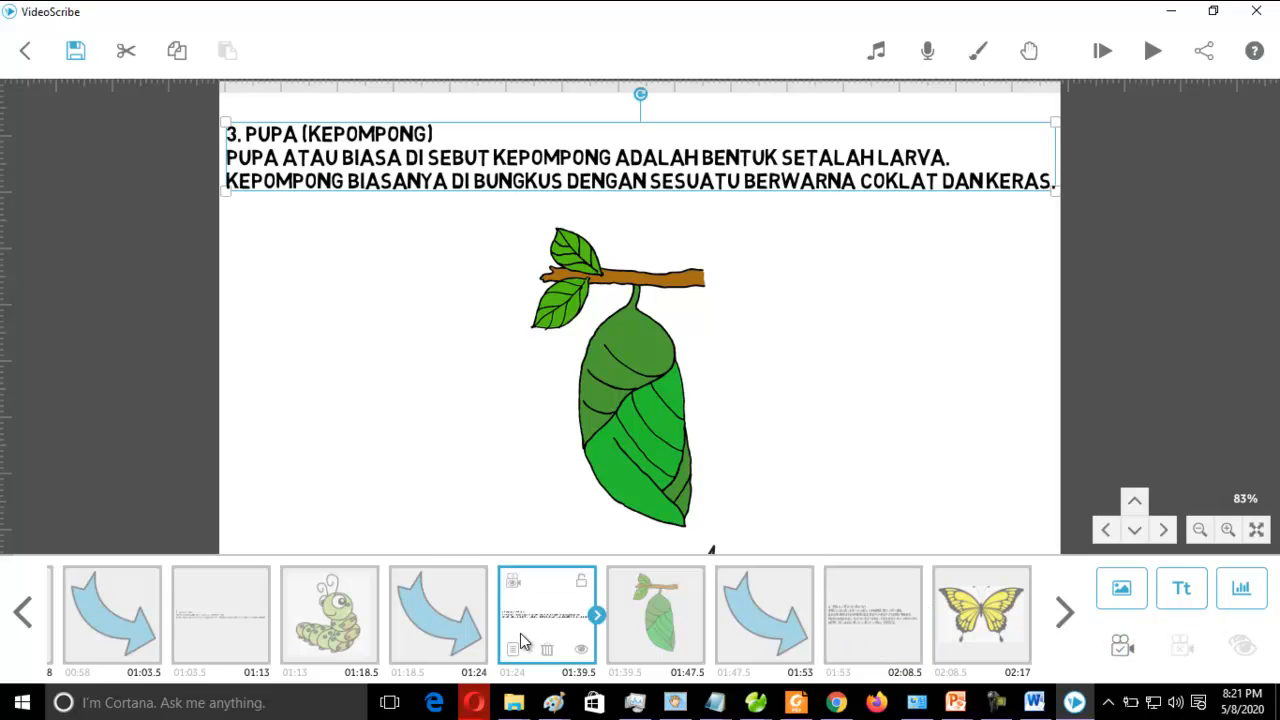
left_click(1121, 648)
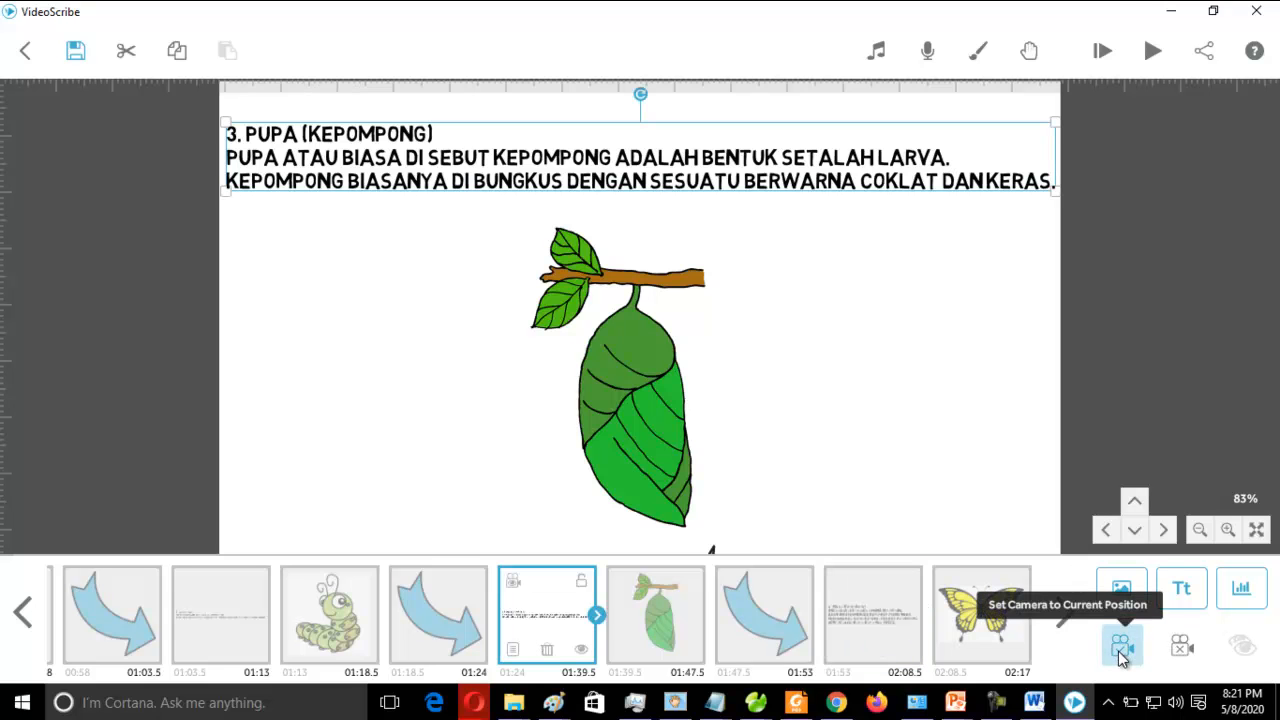
left_click(655, 640)
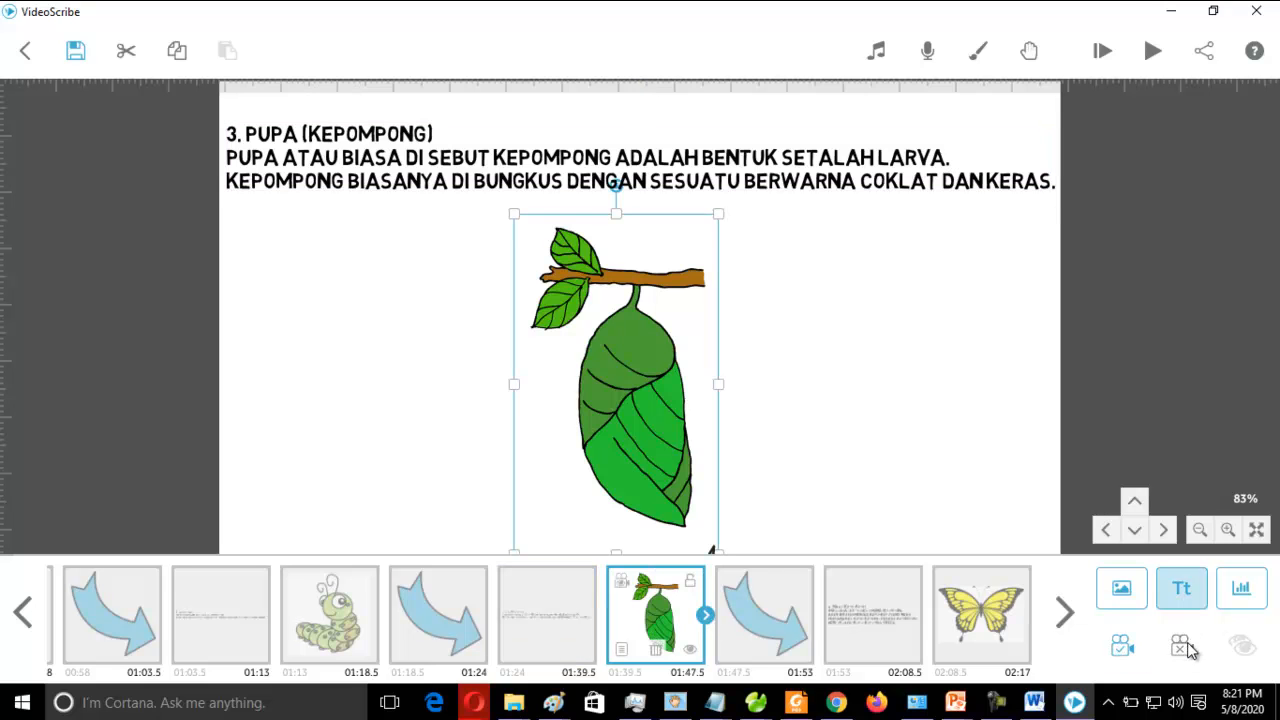
left_click(785, 643)
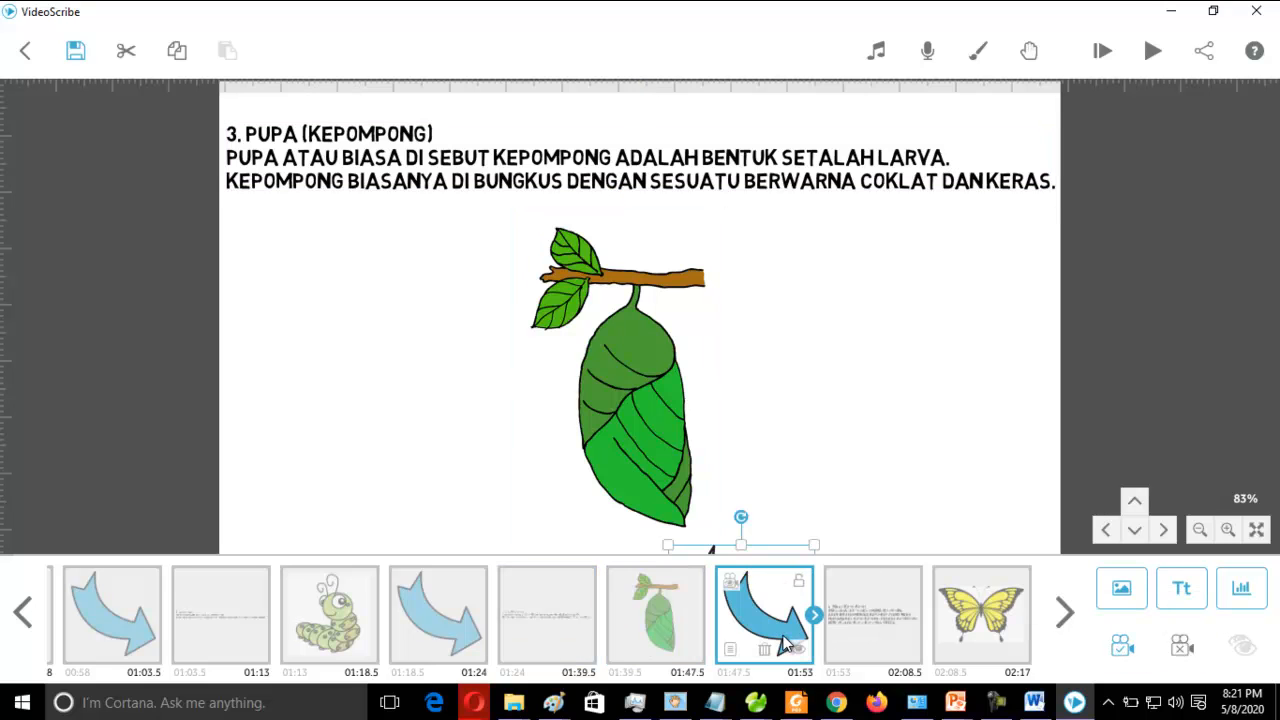
left_click(907, 626)
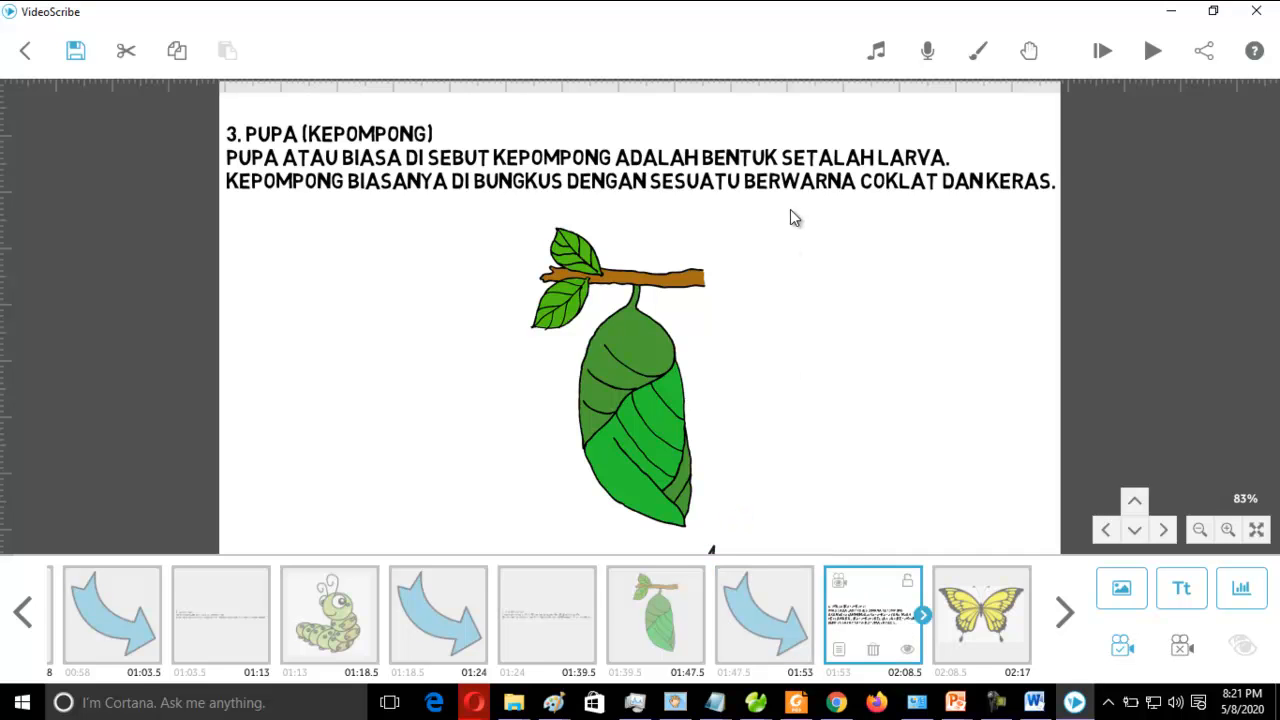
Preview the whole metamorphosis animation from the start, from the title and first butterfly drawing onward
left_click(1135, 532)
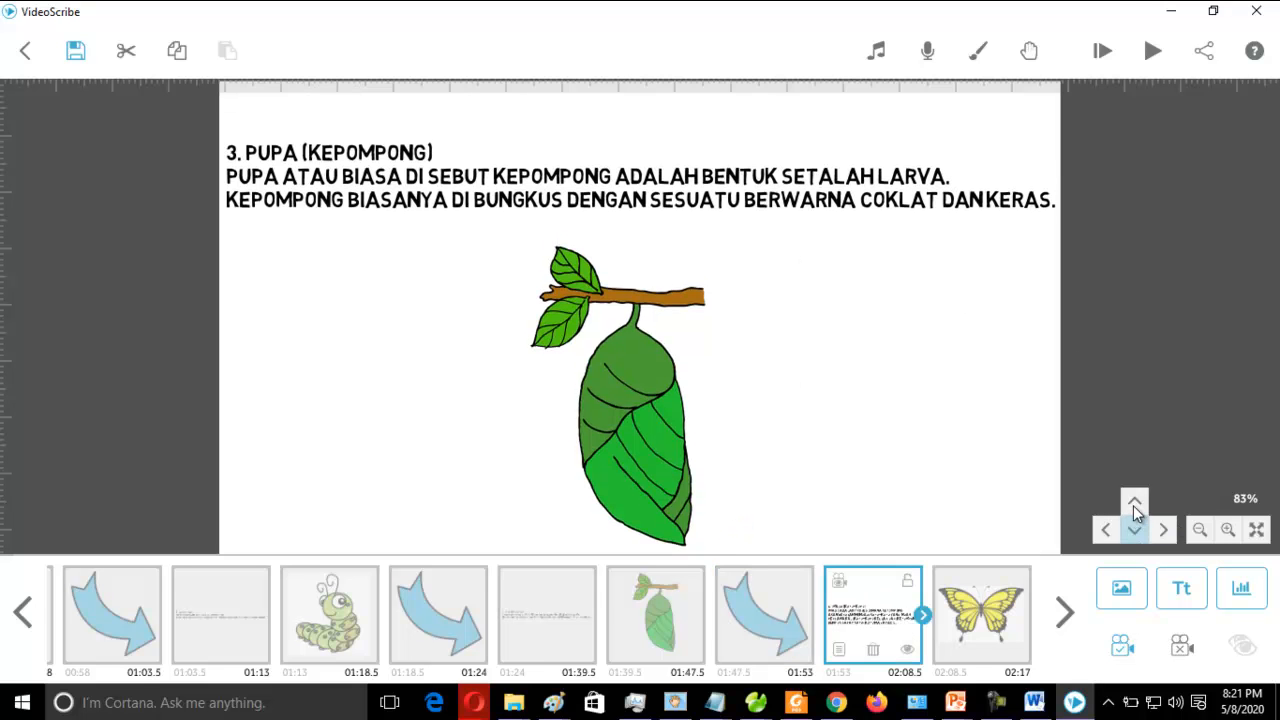
left_click(1135, 503)
left_click(1135, 503)
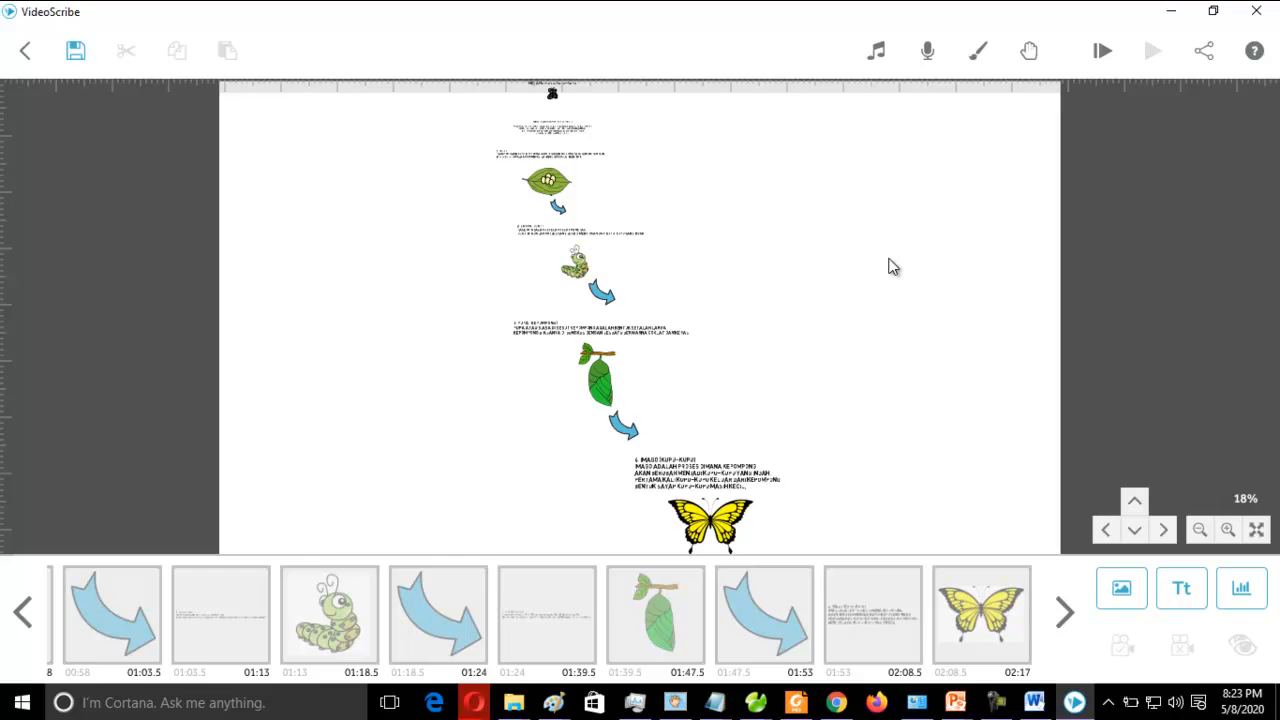
left_click(1101, 54)
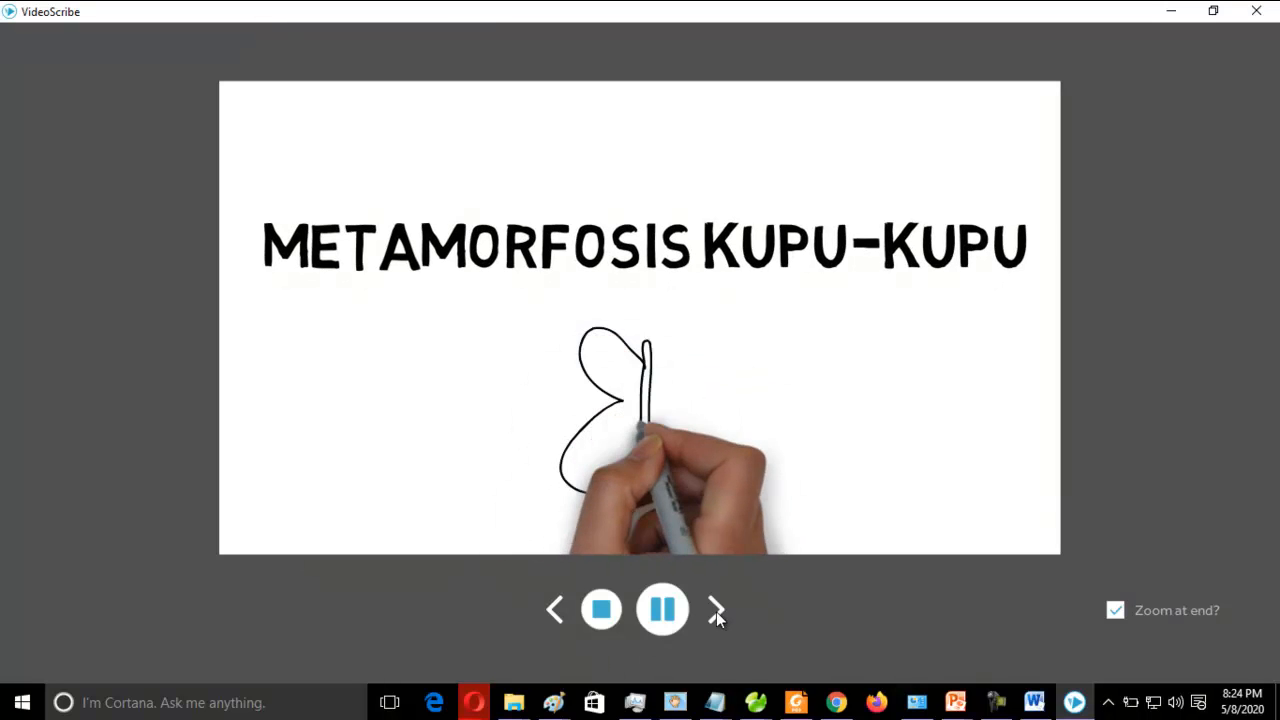
left_click(716, 611)
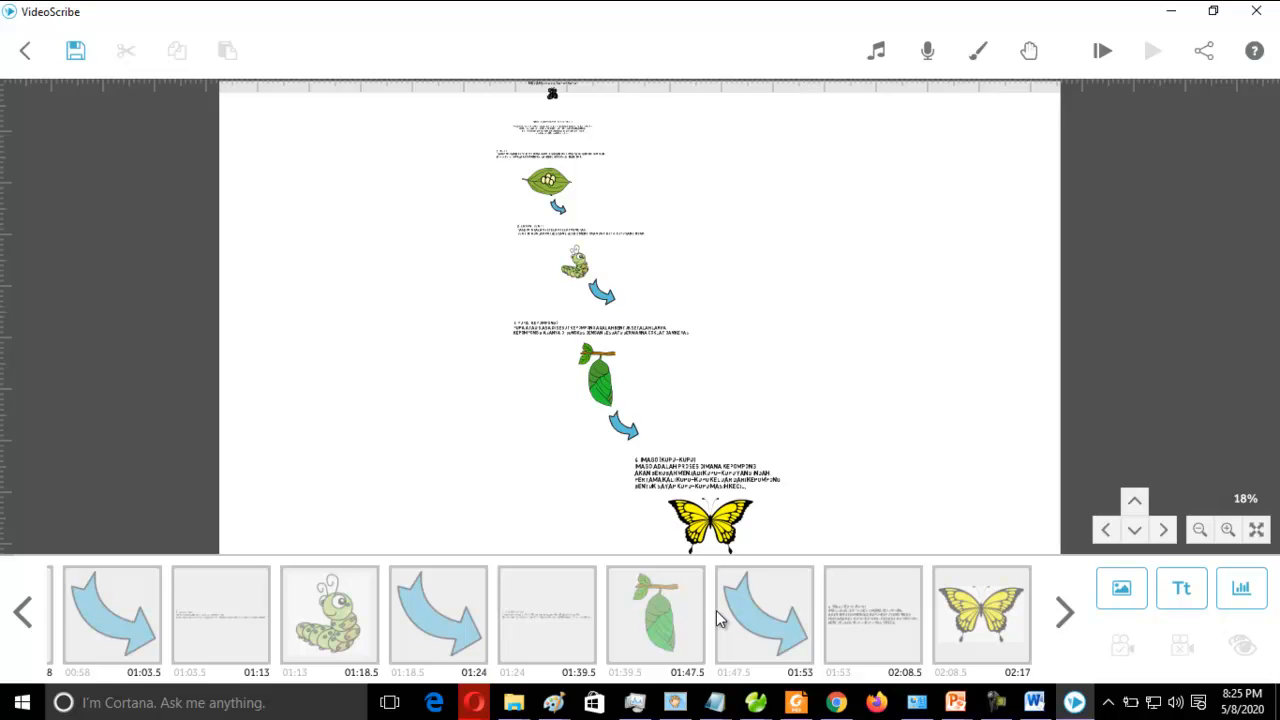
Open the Scribe Music library and sample the tracks Adrenaline Junkie, Ariel and Adrift
left_click(868, 57)
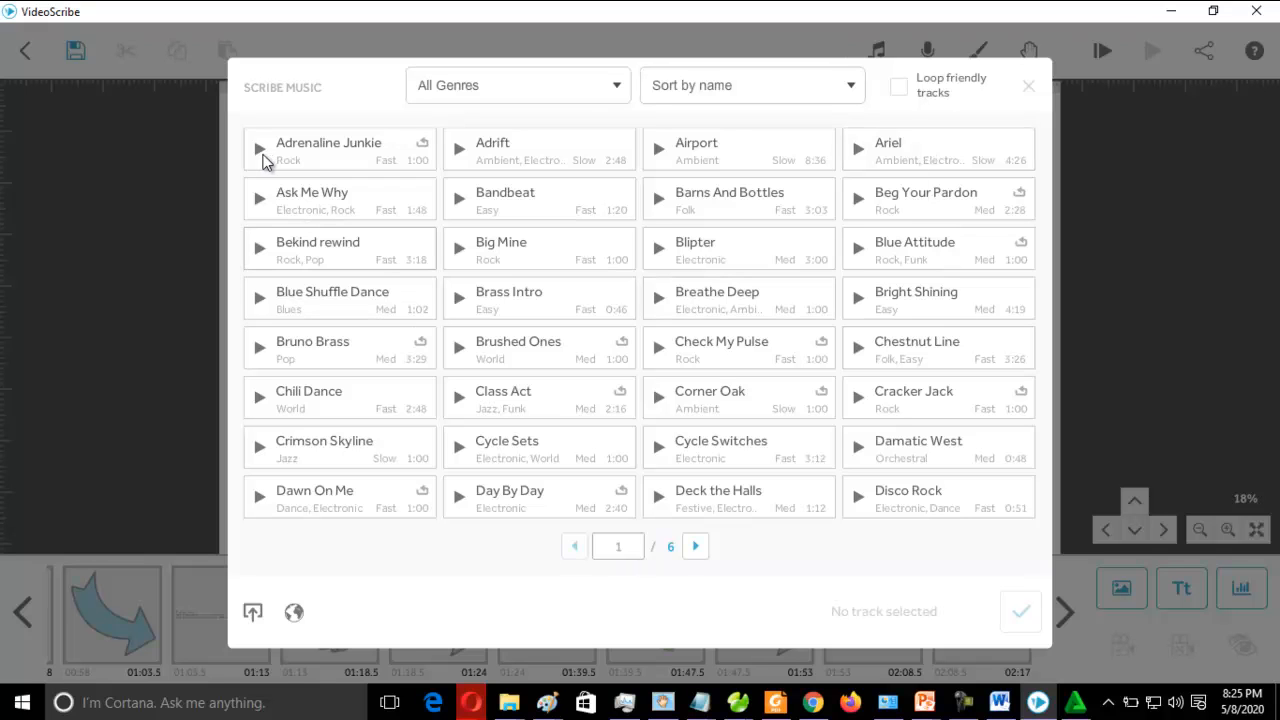
left_click(262, 160)
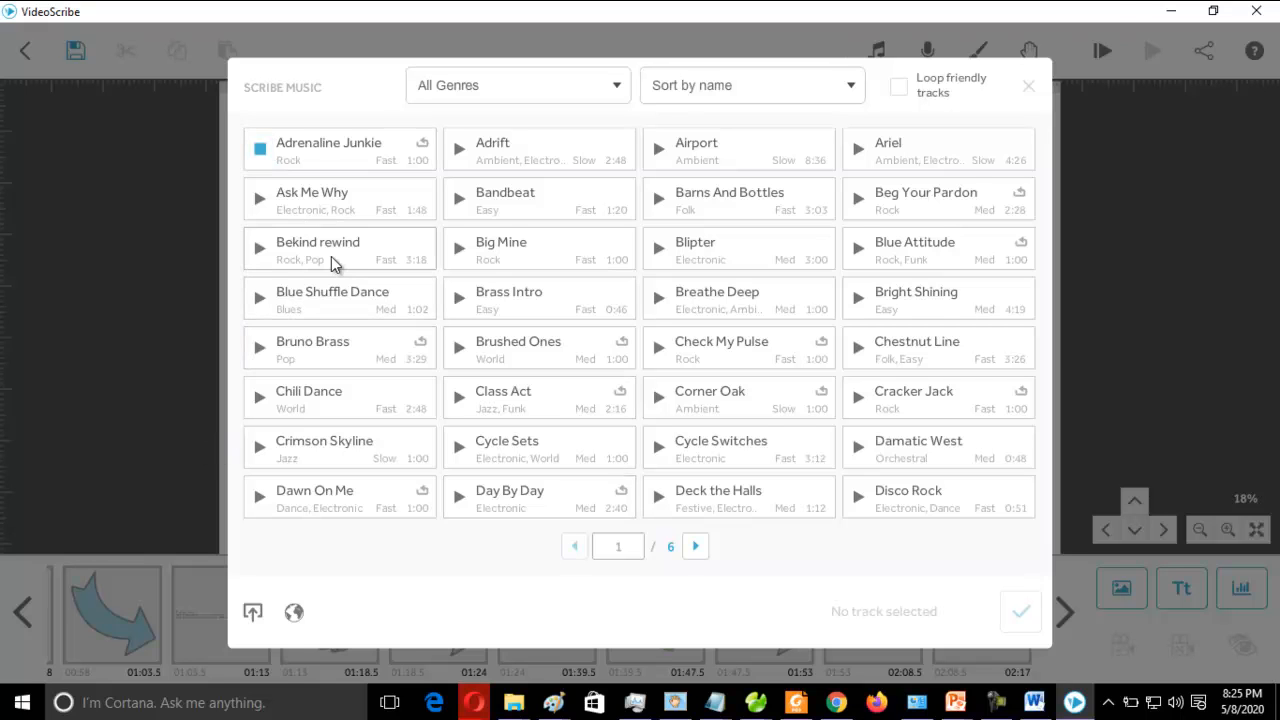
left_click(258, 150)
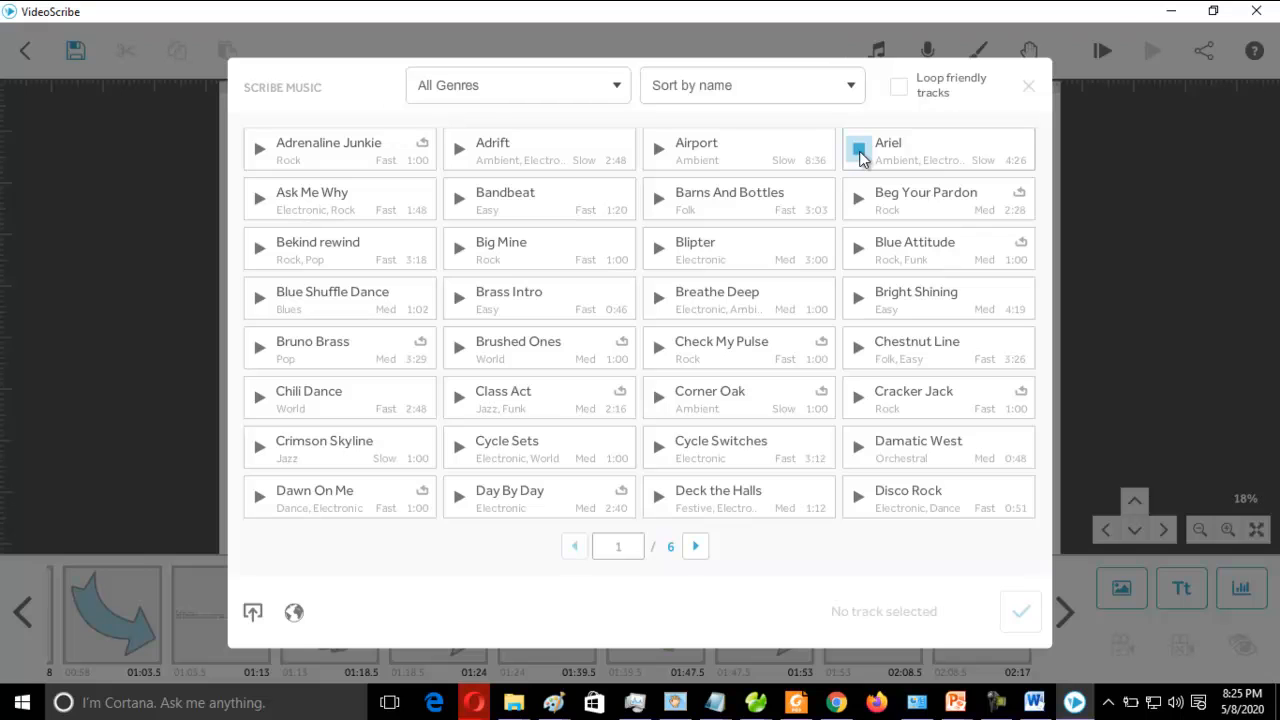
left_click(460, 149)
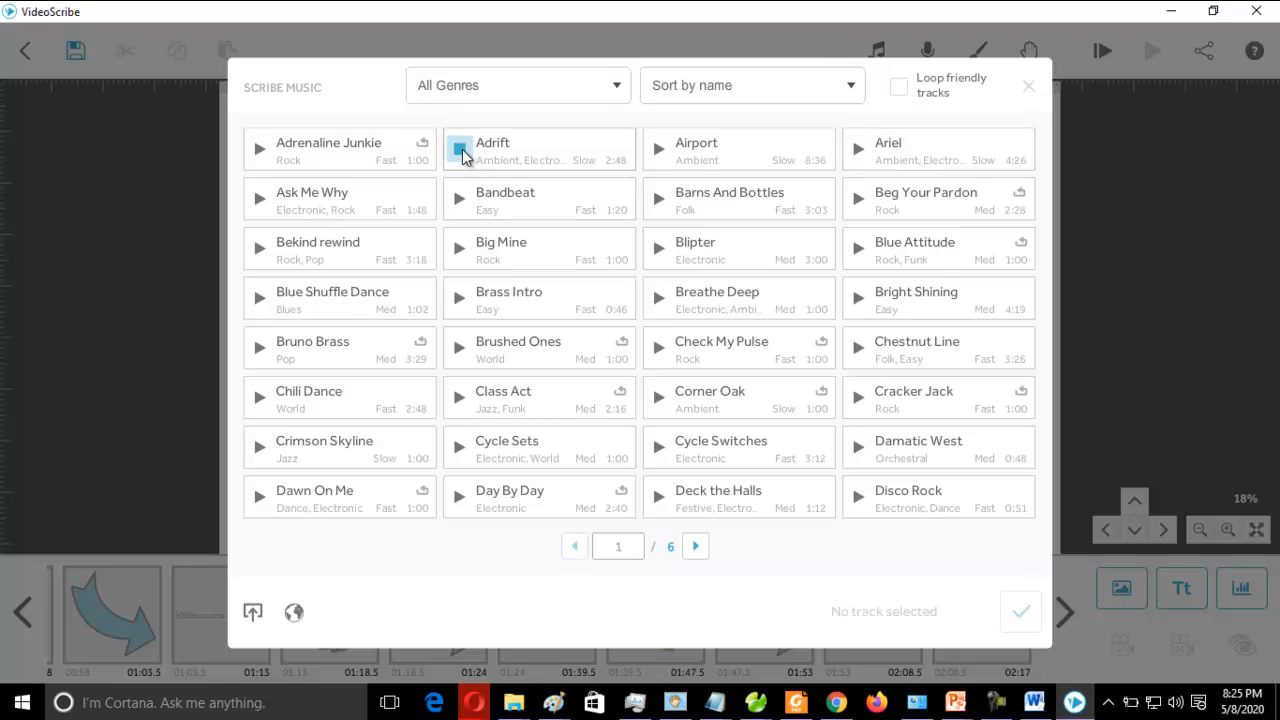
left_click(462, 154)
Listen to the Pop track Bruno Brass as background music for the animation
left_click(259, 350)
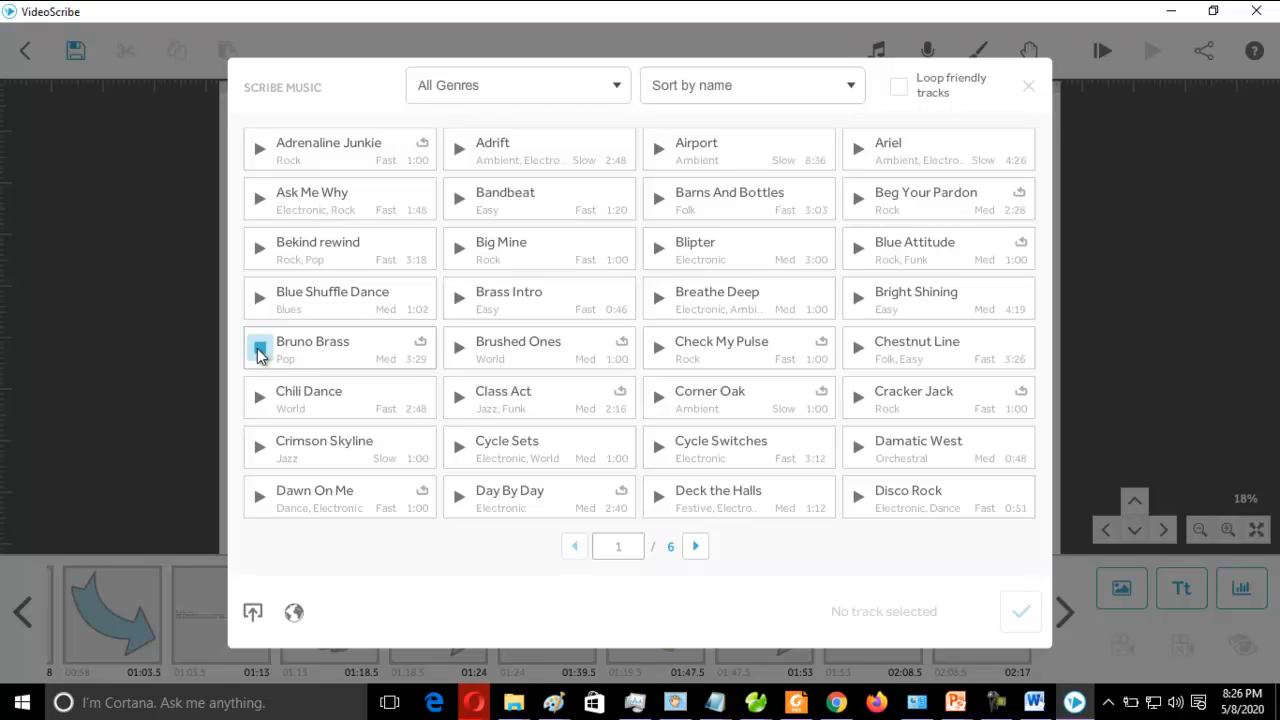
left_click(259, 350)
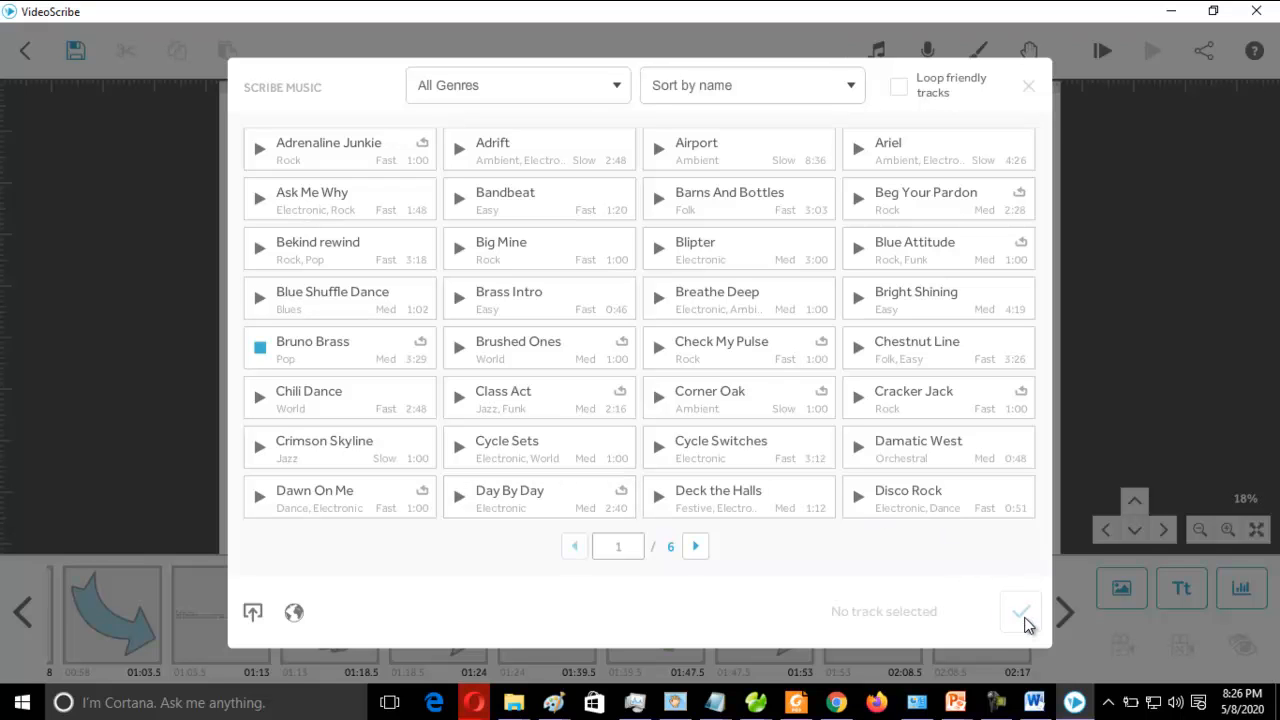
left_click(259, 348)
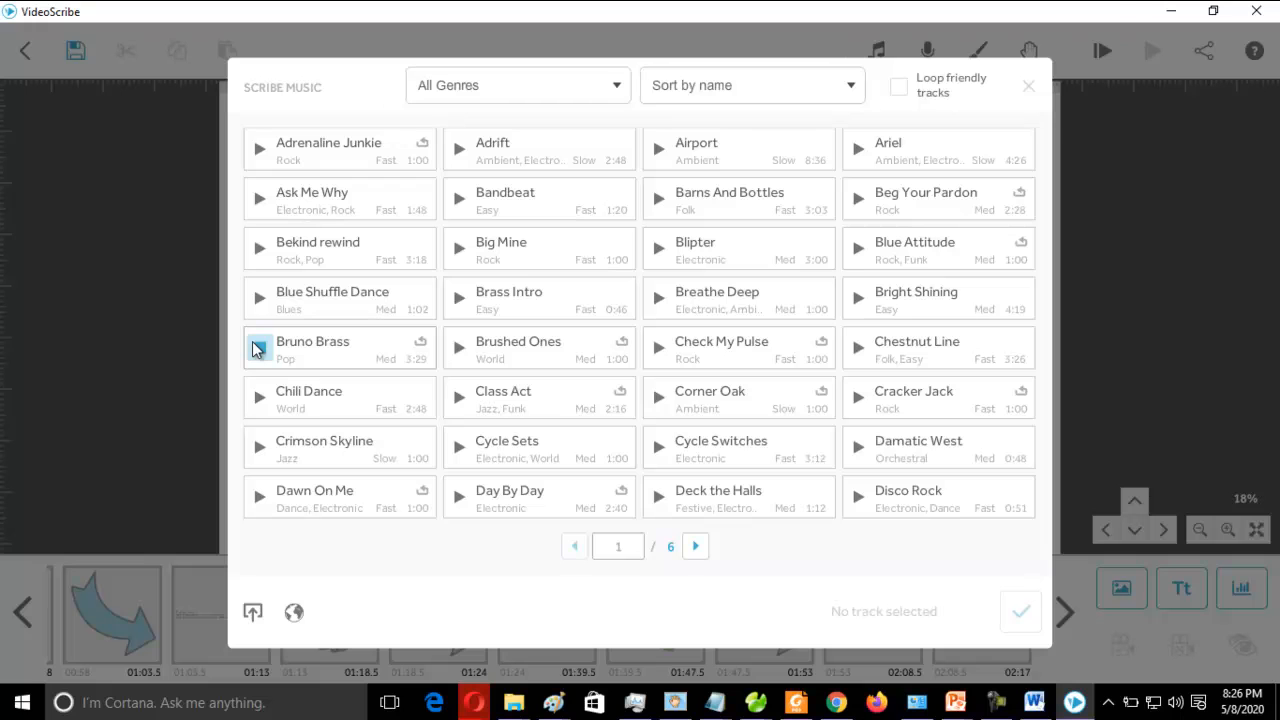
left_click(996, 702)
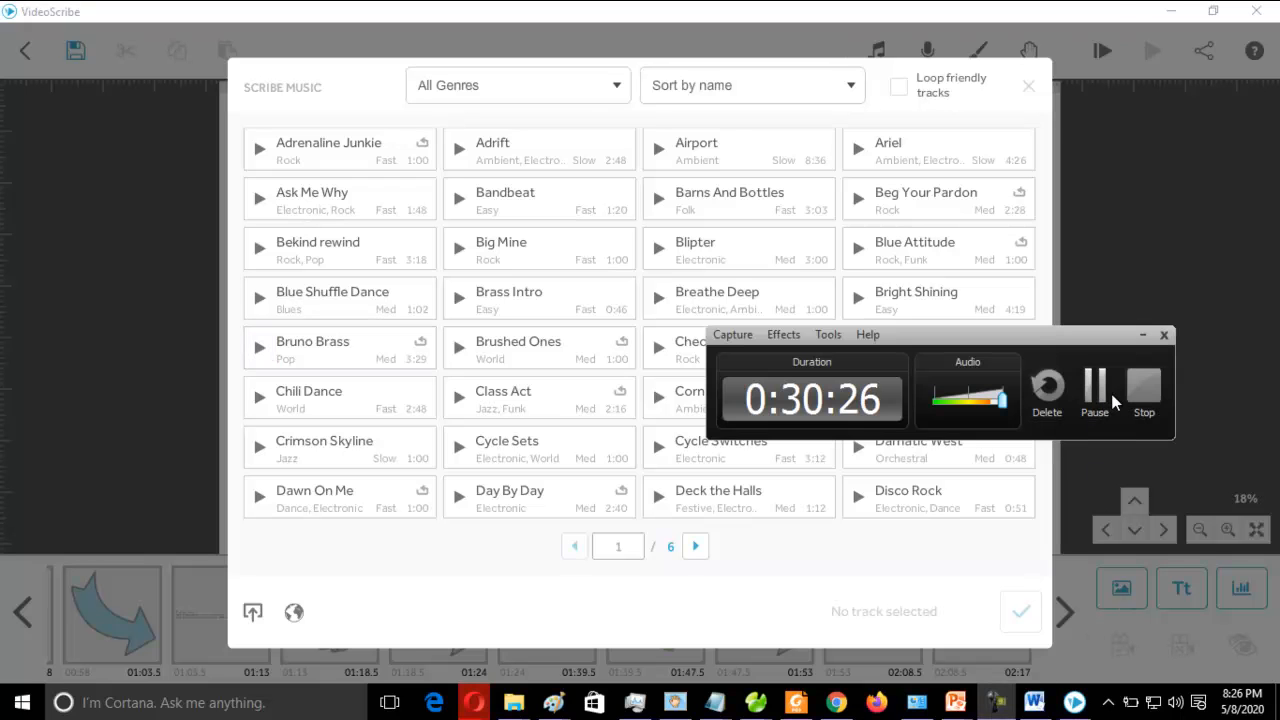
left_click(1096, 395)
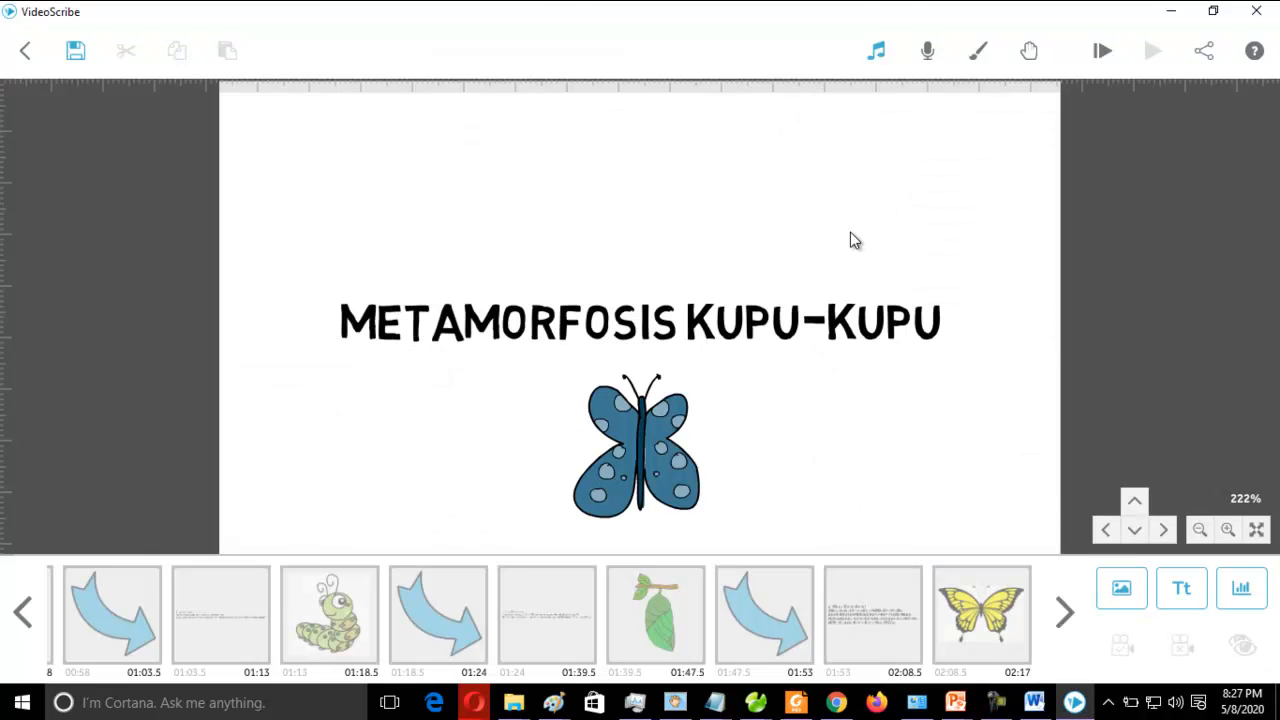
Open the Scribe Music settings of the chosen Bruno Brass track
left_click(876, 48)
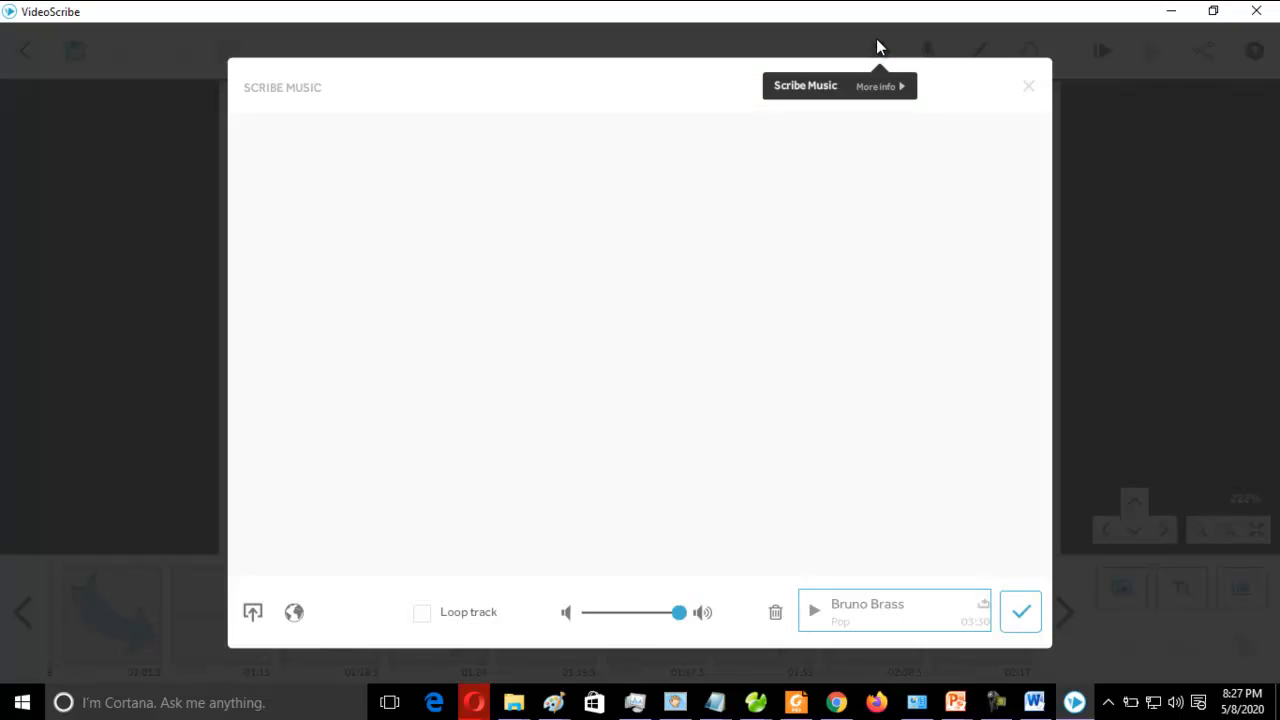